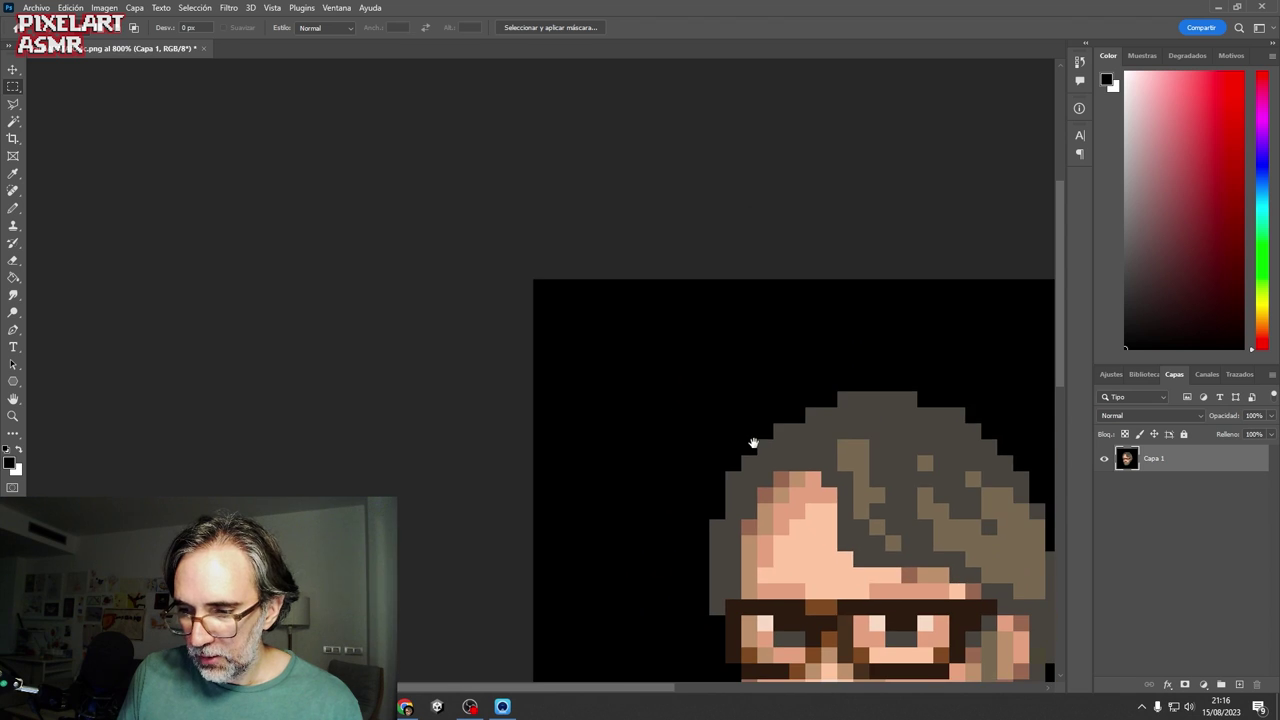
- Add a new empty layer above the pixel-art portrait layer, working at the canvas's upper-left corner
left_click_drag(754, 450, 464, 335)
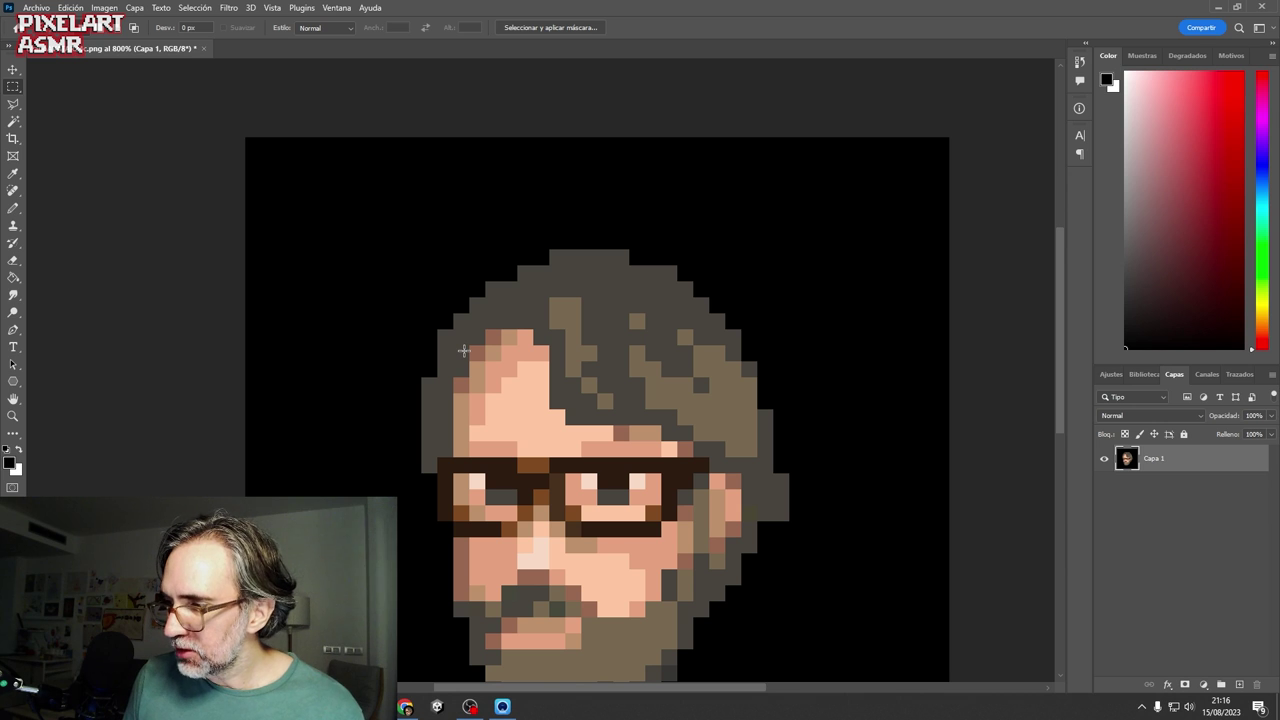
left_click(468, 338, "ctrl")
left_click_drag(480, 400, 663, 588)
scroll(543, 369, "up", 1)
left_click(1239, 684)
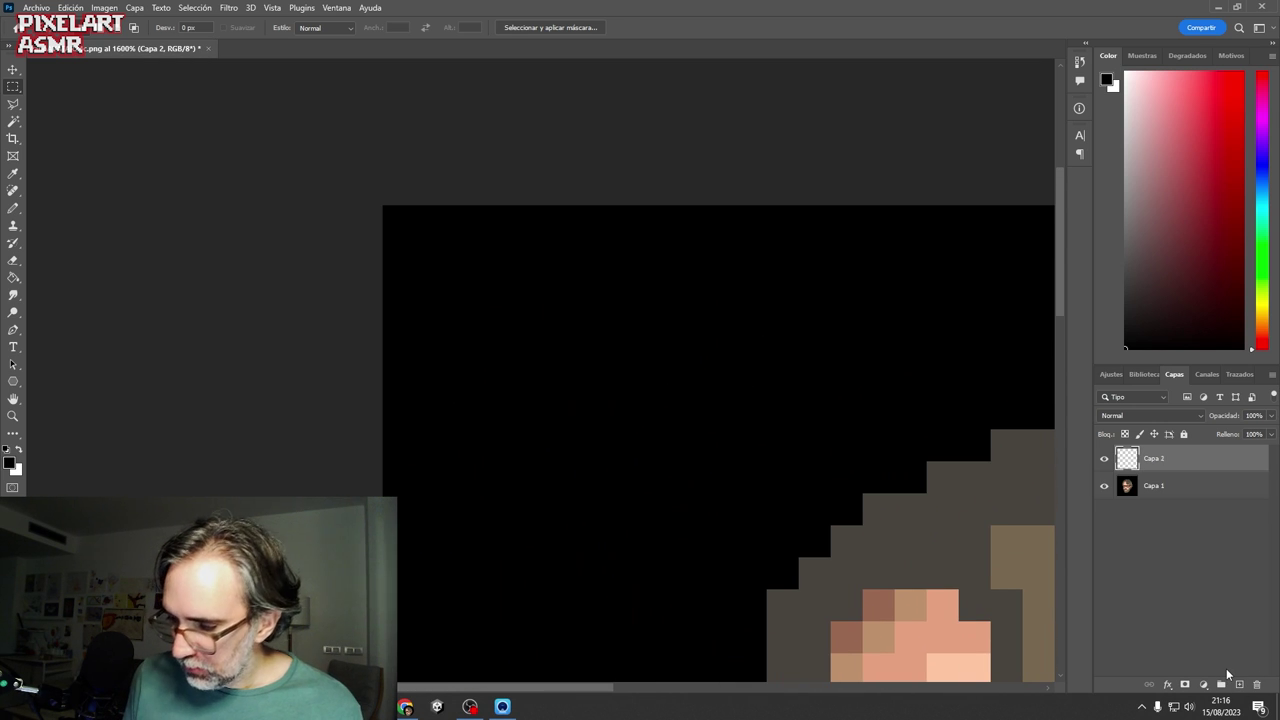
- Set the foreground colour to pure red with R 255, G 0, B 0
left_click(9, 461)
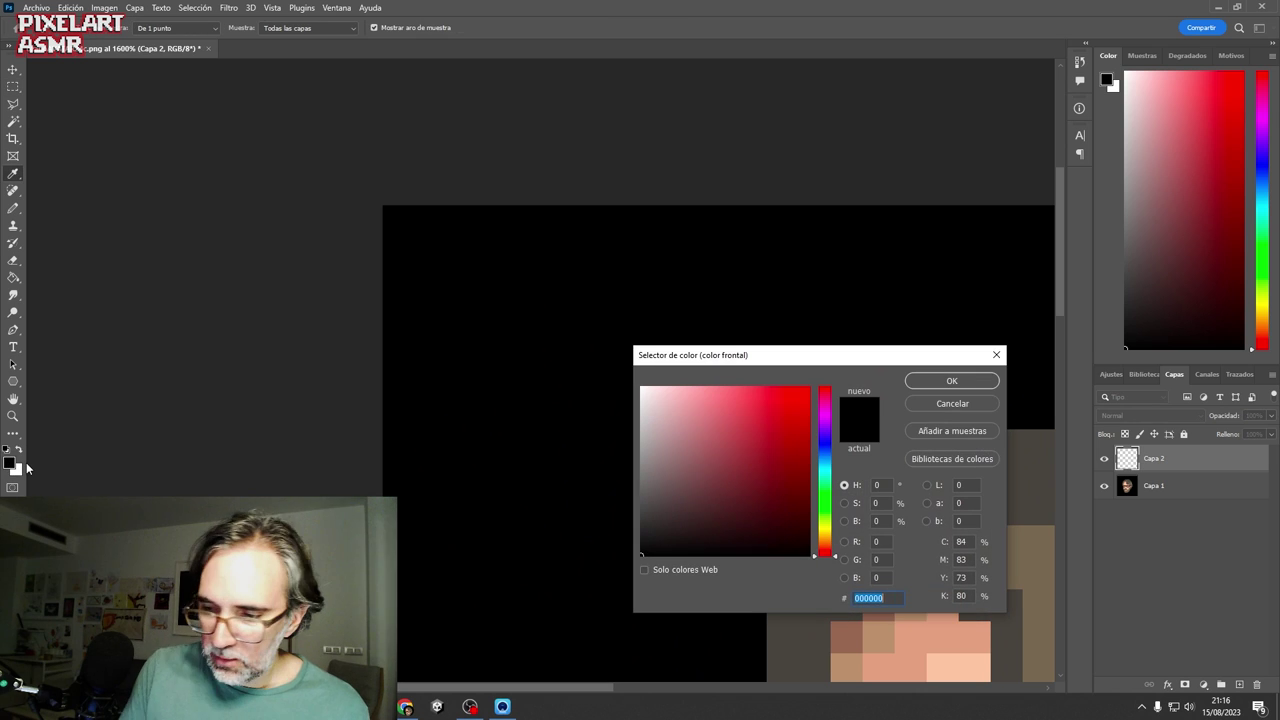
left_click(880, 541)
type("255")
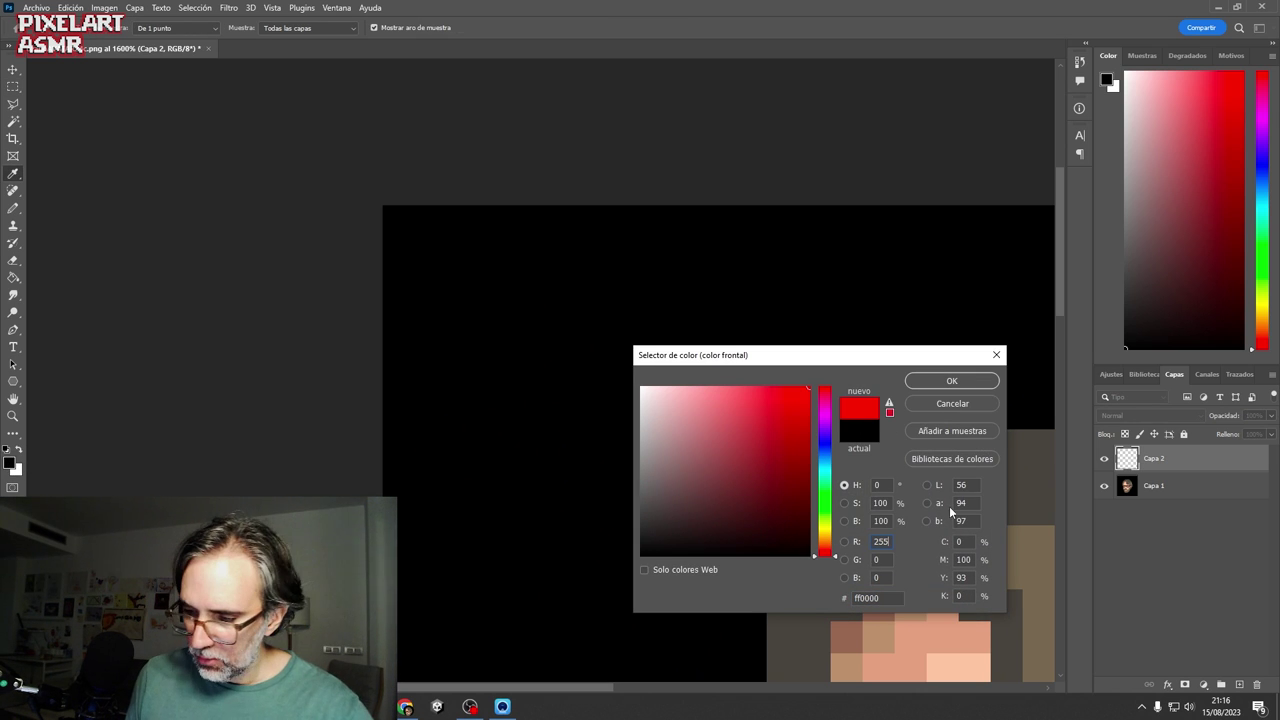
left_click_drag(923, 357, 807, 136)
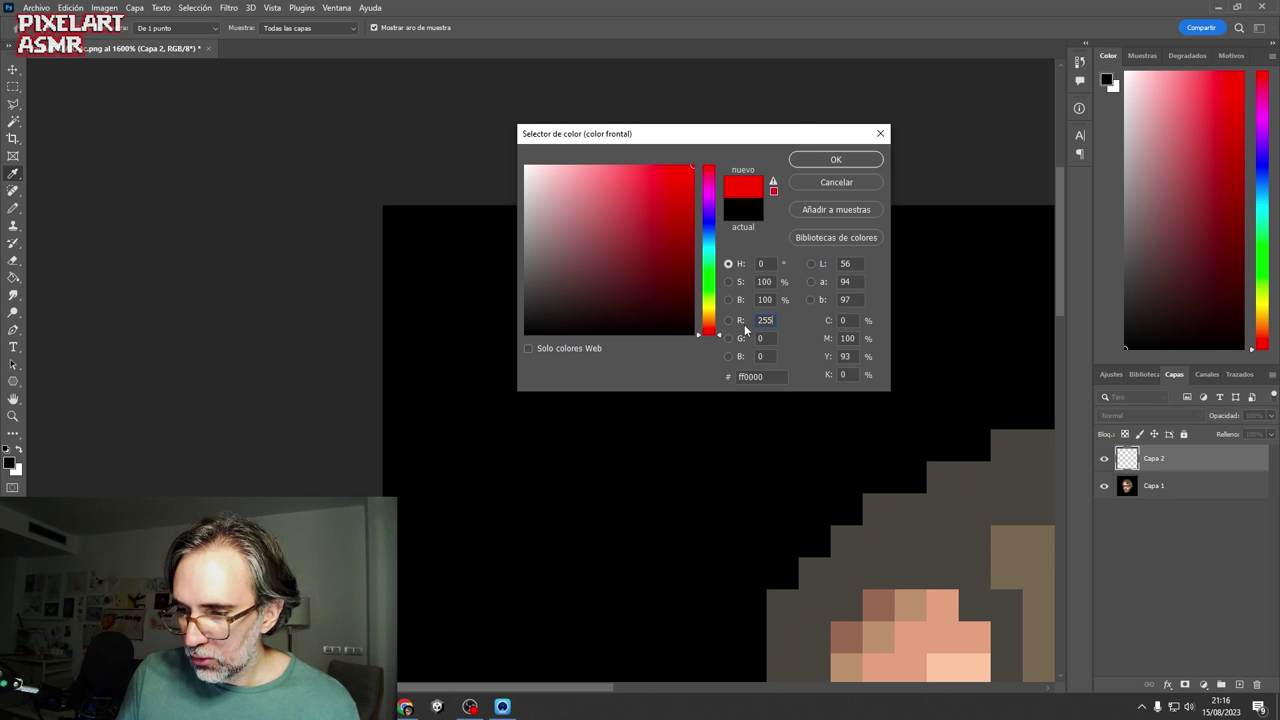
left_click(836, 160)
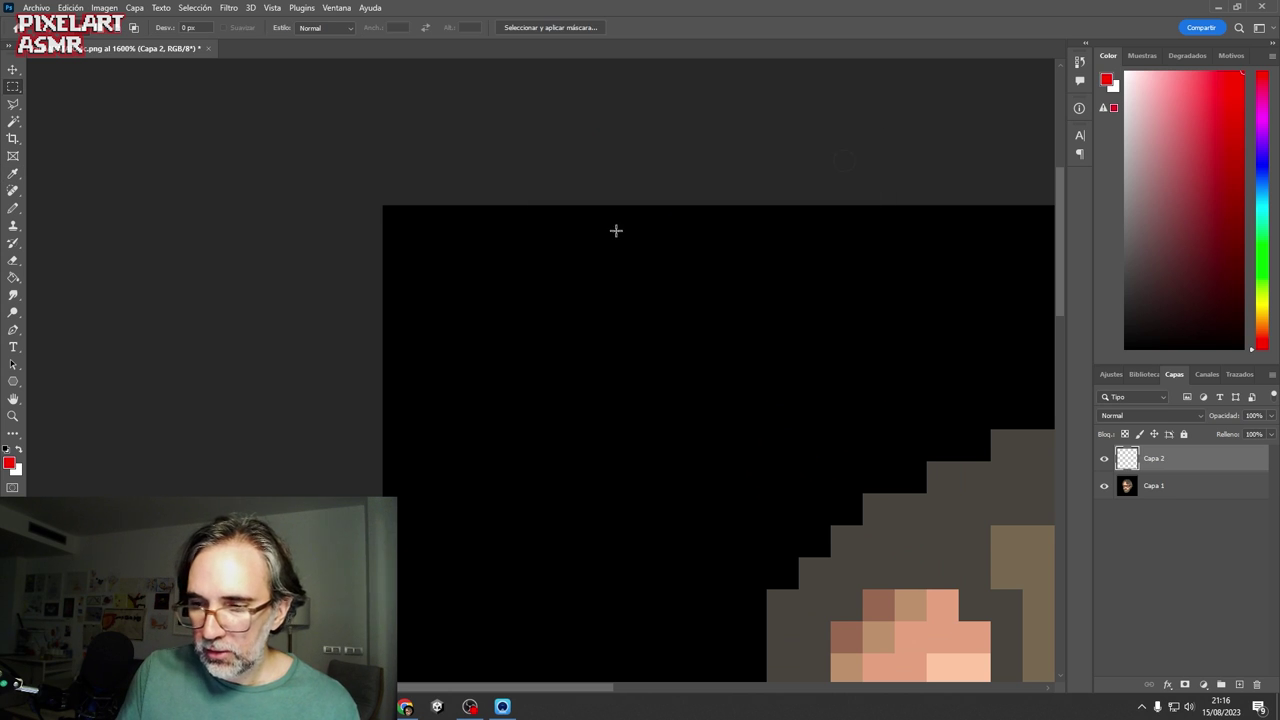
- Reduce the Pencil to a one-pixel tip and draw a straight red vertical line down the canvas's left edge
key("b")
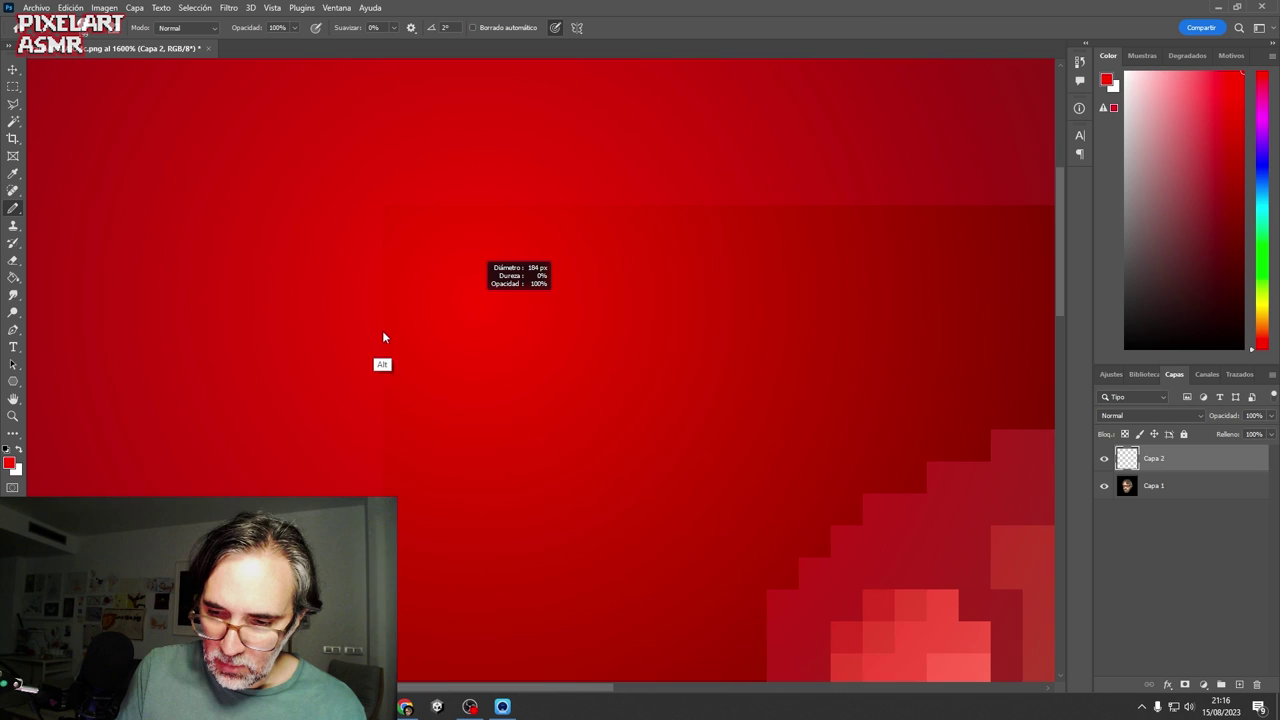
right_click(435, 297)
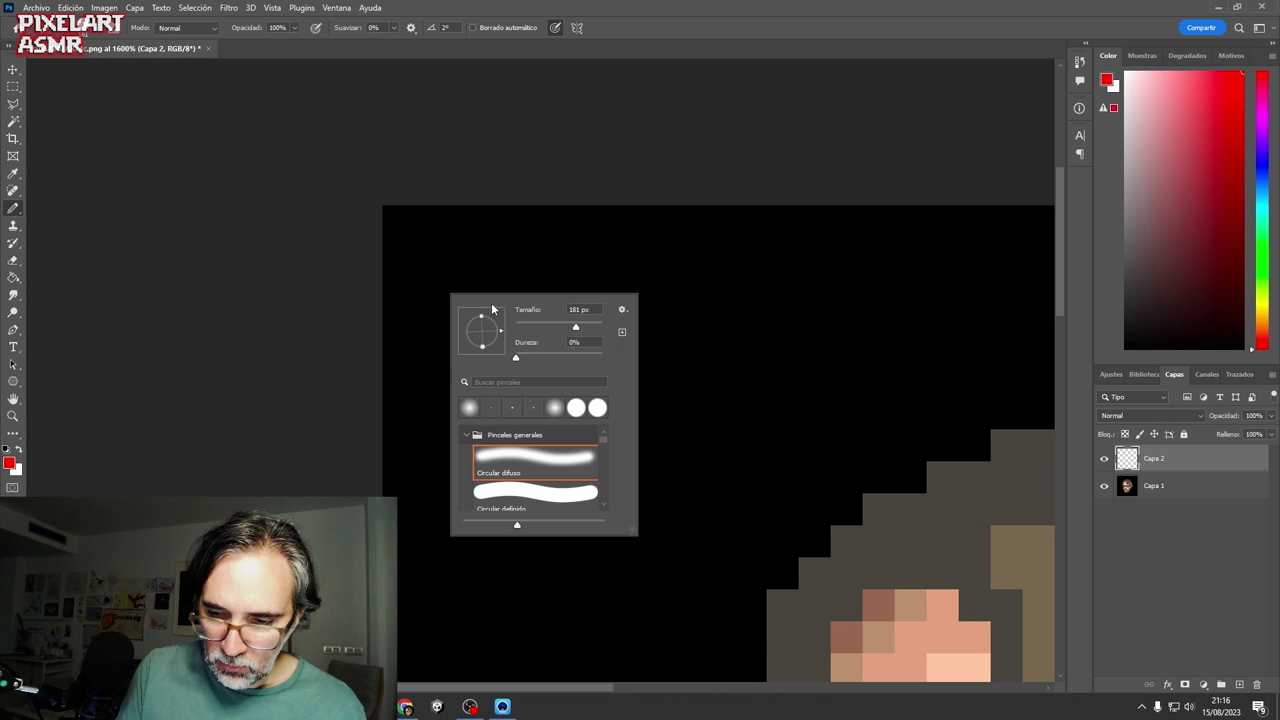
left_click_drag(569, 325, 424, 332)
left_click_drag(390, 209, 393, 313)
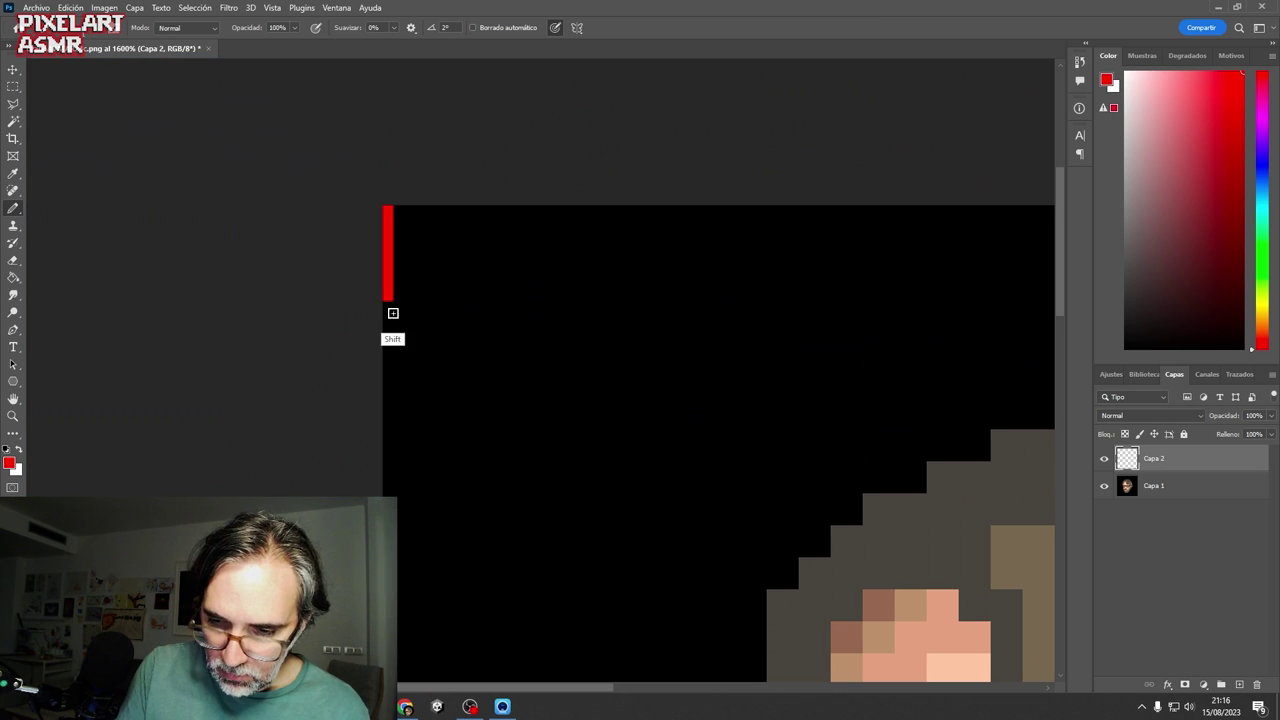
left_click(392, 585, "shift")
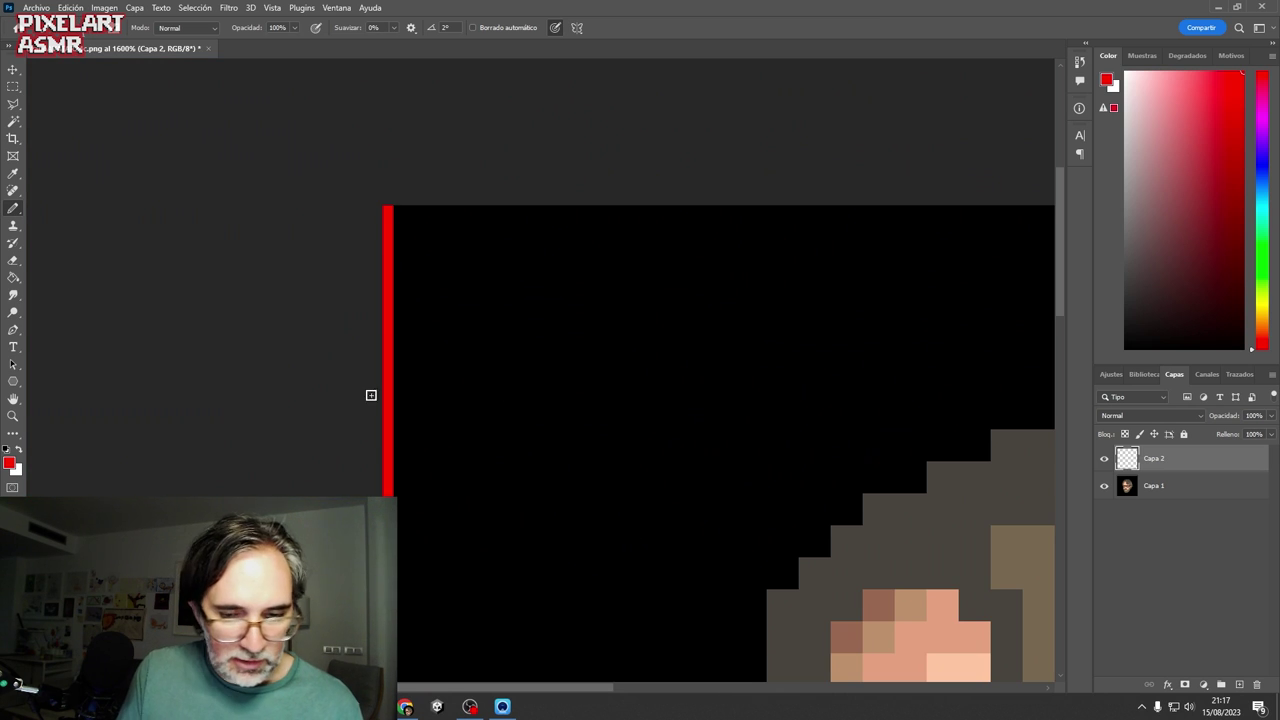
- Change the foreground colour to pure green (R 0, G 255, B 0) and draw a vertical line directly beside the red one
left_click(9, 461)
left_click(741, 340)
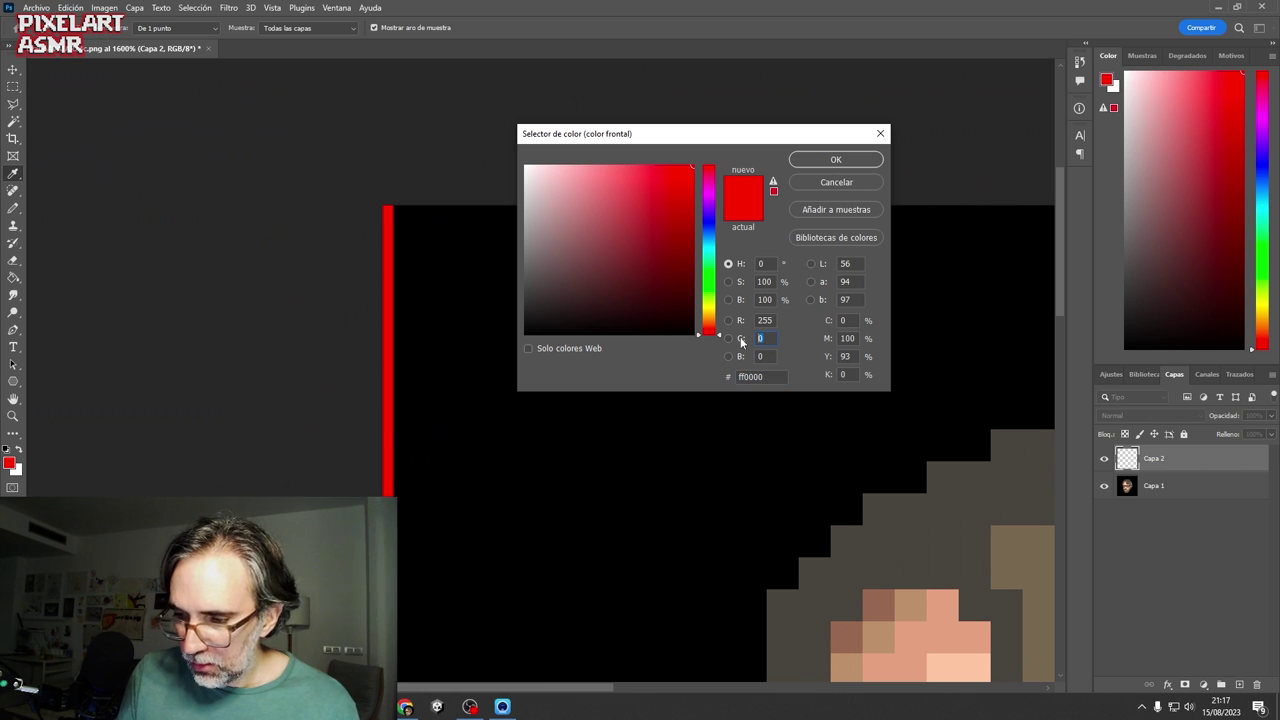
type("255")
left_click(741, 320)
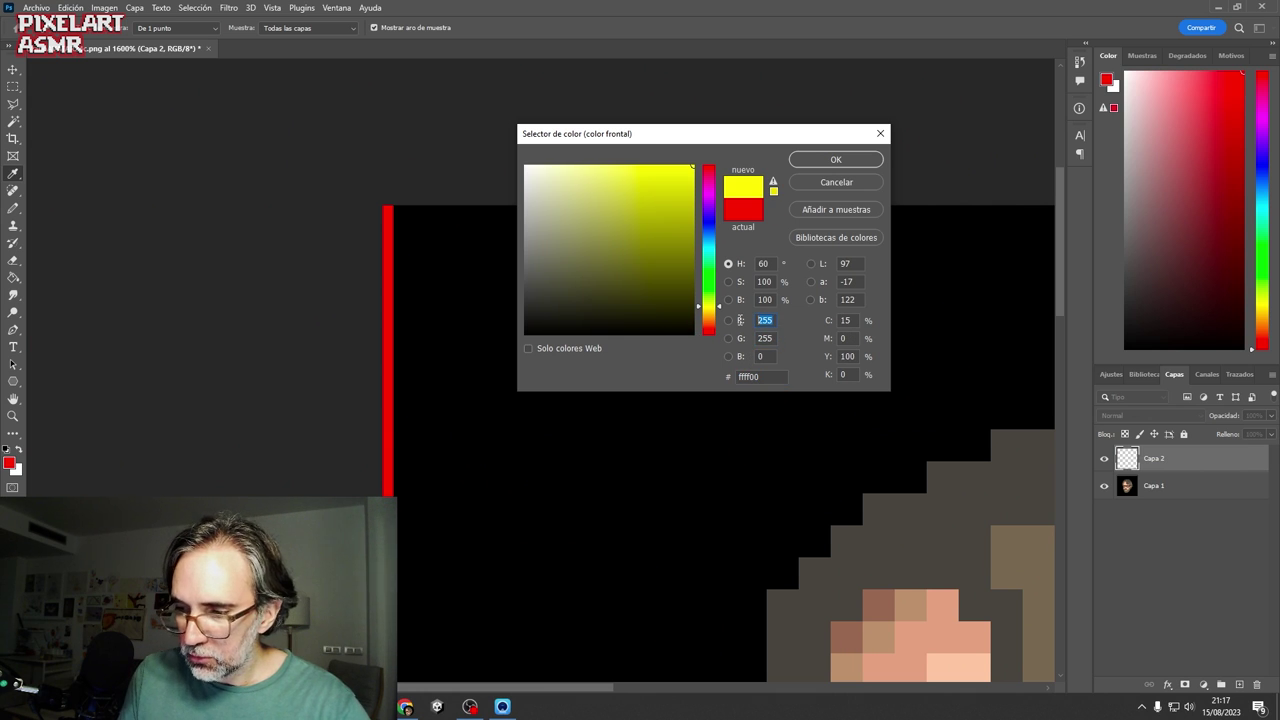
type("0")
left_click(846, 163)
key("b")
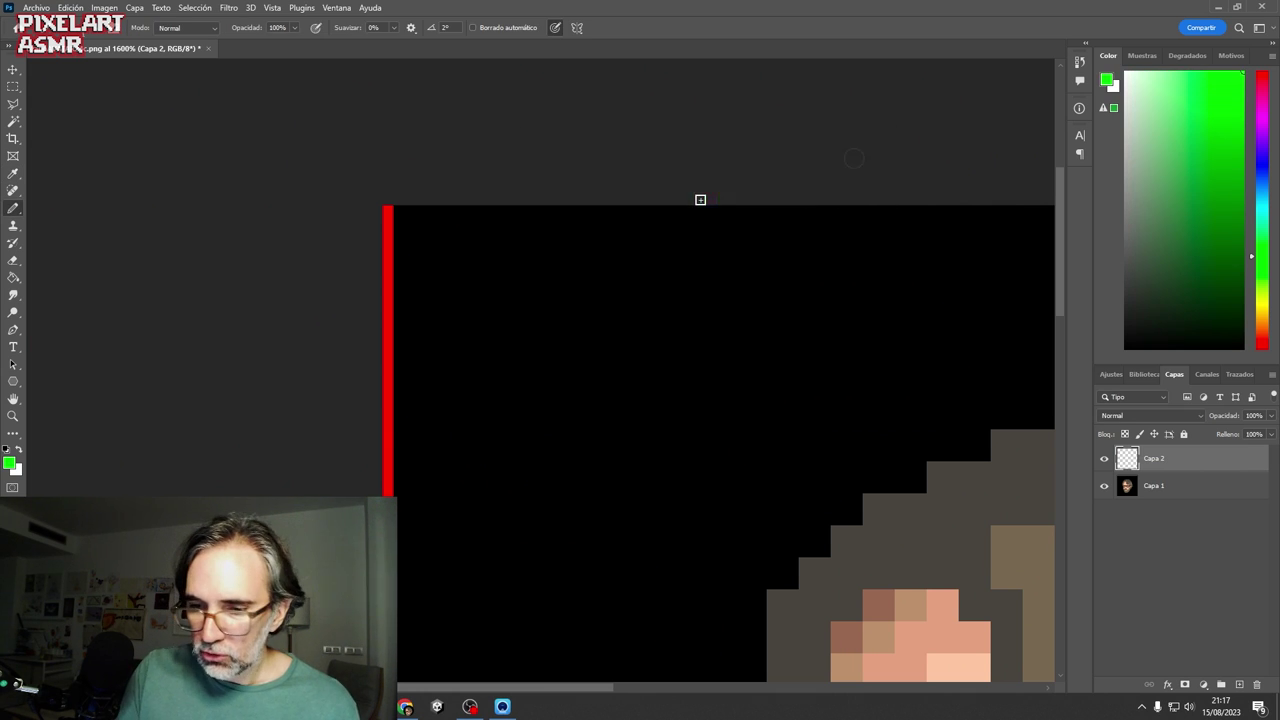
mouse_move(400, 208)
left_mouse_down()
mouse_move(423, 365)
mouse_move(416, 575)
left_mouse_up()
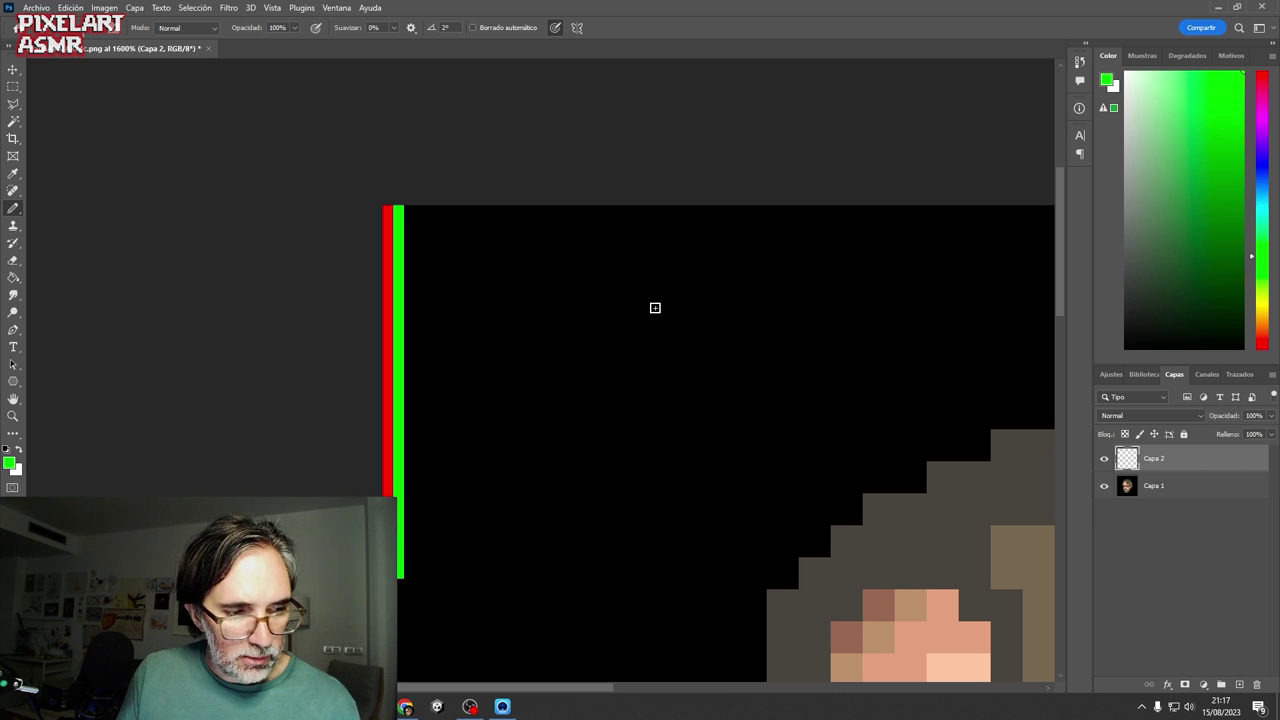
- Change the foreground colour to pure blue (R 0, G 0, B 255) and draw a vertical line directly beside the green one
left_click(10, 462)
double_click(762, 356)
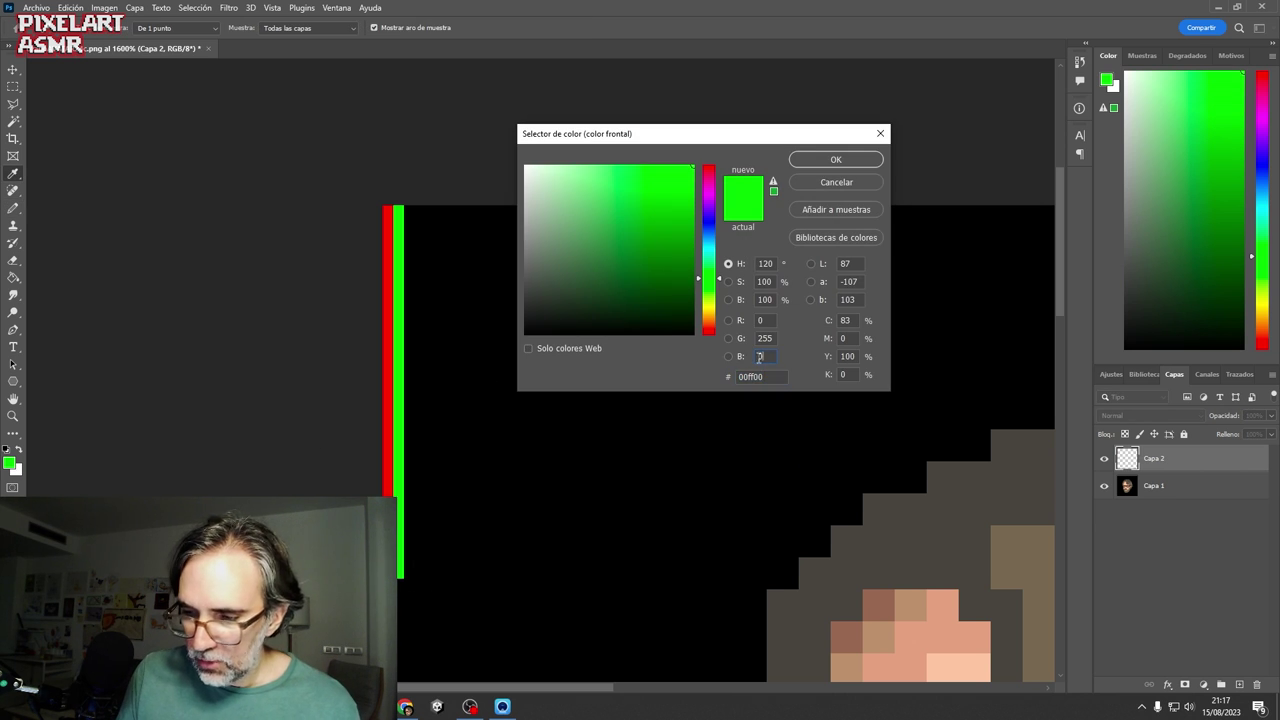
type("255")
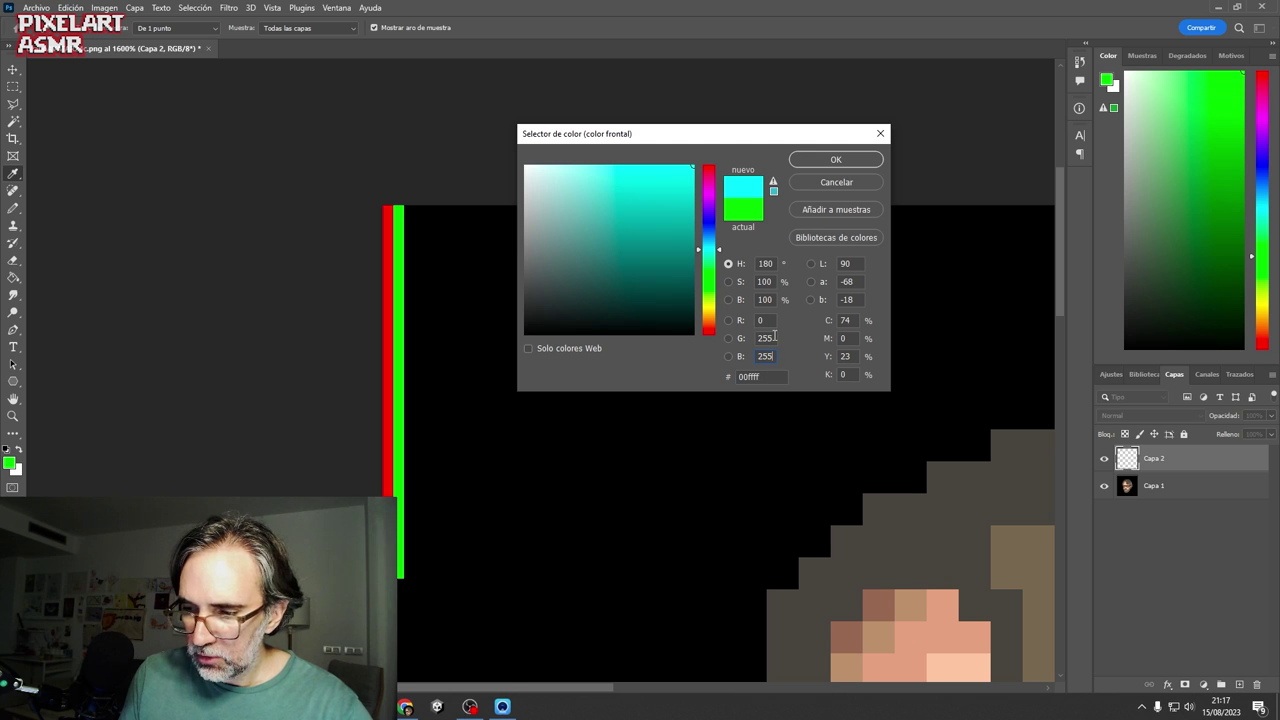
double_click(773, 337)
type("0")
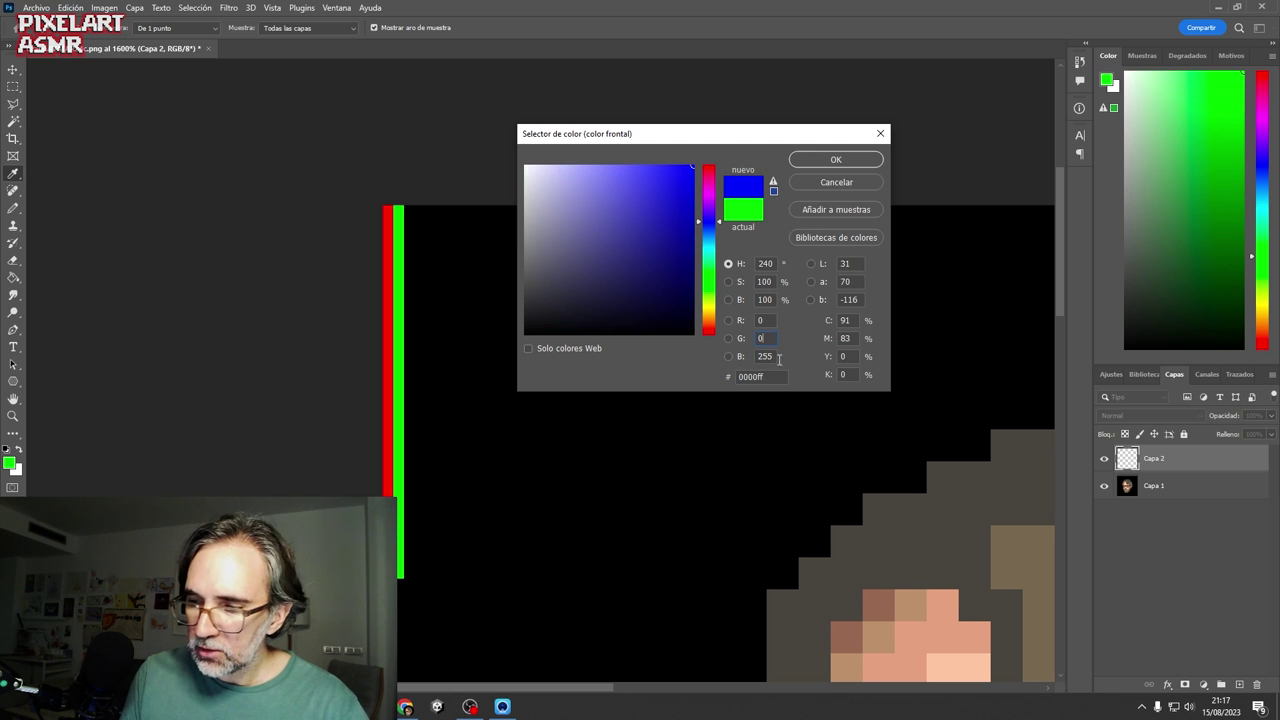
left_click(836, 160)
key("b")
mouse_move(409, 209)
left_mouse_down()
mouse_move(444, 517)
mouse_move(435, 571)
left_mouse_up()
- Duplicate the red, green and blue lines repeatedly until the stripe pattern covers the whole canvas, and deselect
key("ctrl+a")
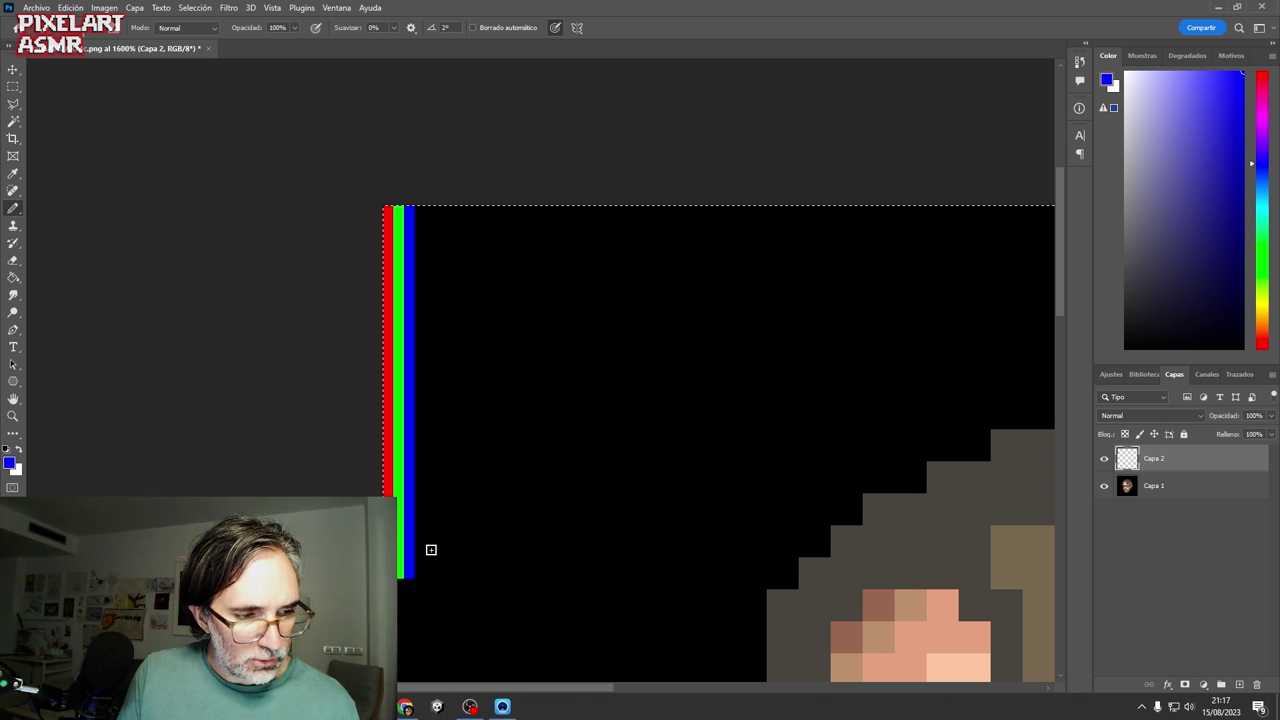
key("v")
left_click(496, 467, "ctrl+alt")
left_click(497, 474, "ctrl+alt")
left_click(499, 474, "ctrl+alt")
mouse_move(525, 518)
left_mouse_down()
mouse_move(529, 182)
mouse_move(462, 176)
mouse_move(466, 552)
left_mouse_up()
key("ctrl+d")
key("ctrl+a")
left_click_drag(504, 429, 663, 451)
key("Left")
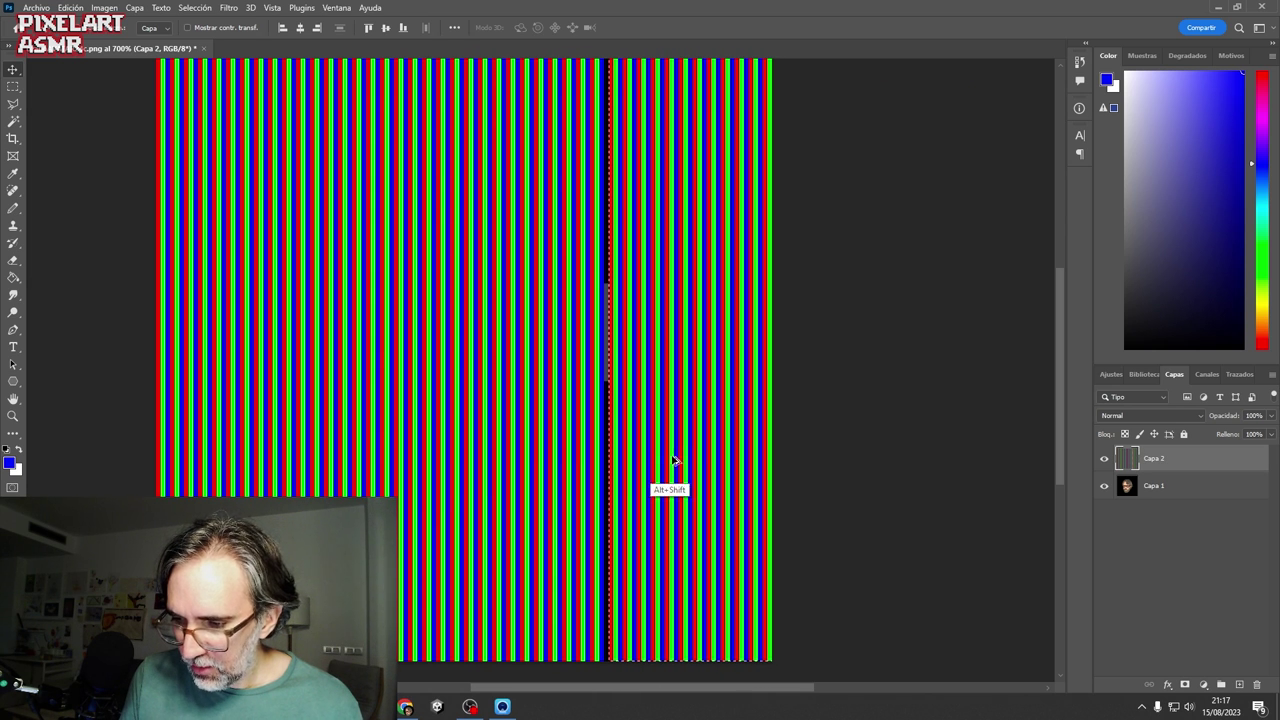
key("ctrl+d")
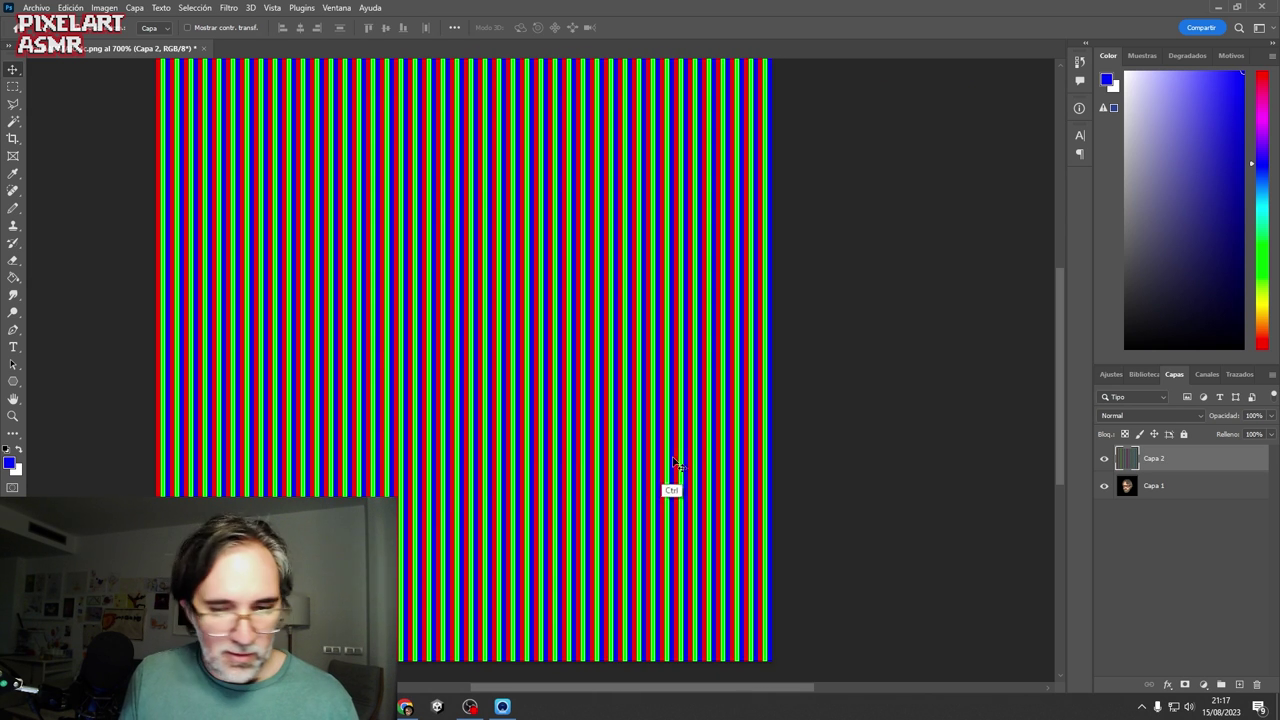
- Examine how the RGB stripe pattern looks from actual size up to 600% magnification
scroll(676, 452, "down", 3)
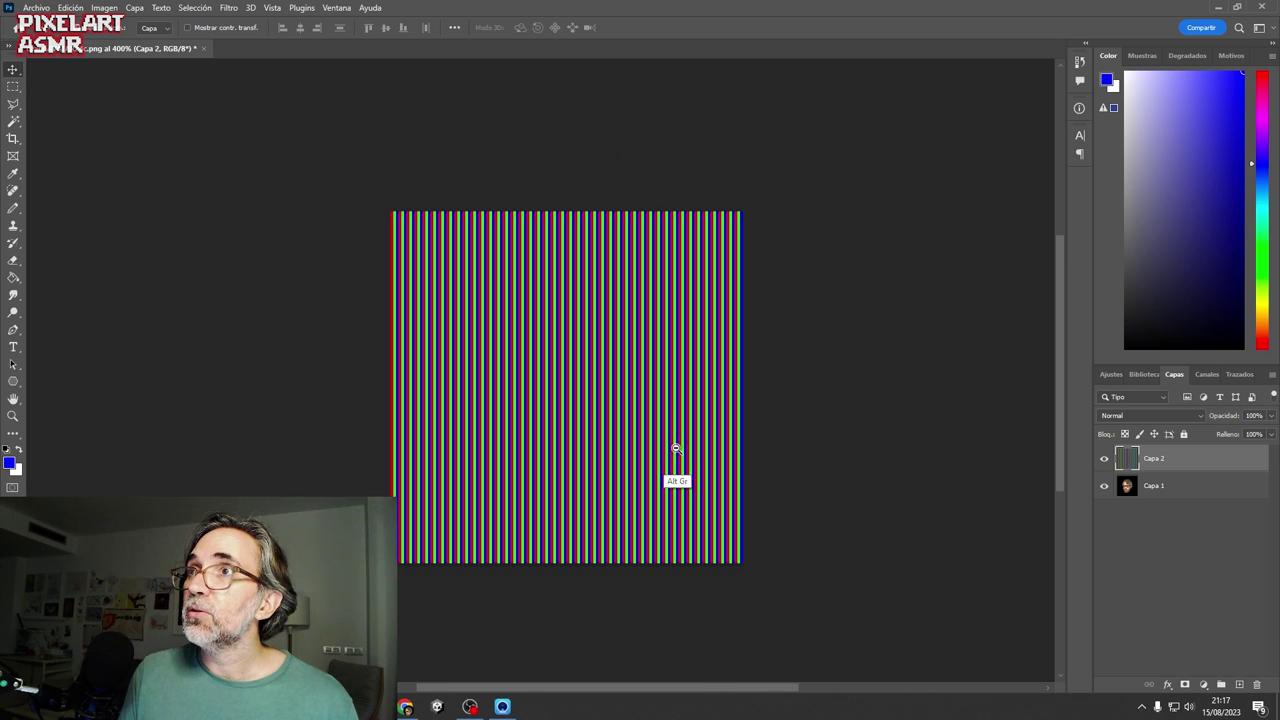
scroll(677, 451, "down", 1)
left_click_drag(686, 451, 651, 468)
scroll(734, 442, "down", 1)
scroll(754, 486, "down", 1)
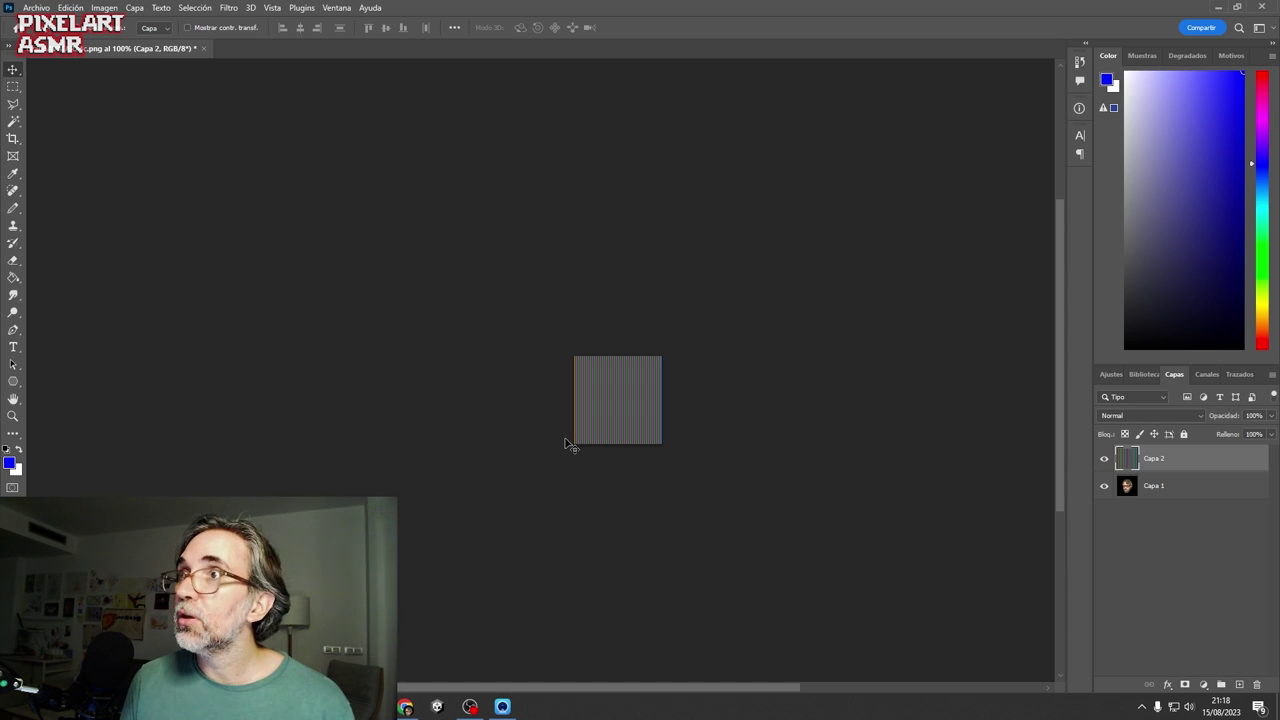
left_click(633, 438, "ctrl")
left_click(633, 438, "ctrl")
left_click(632, 438, "ctrl")
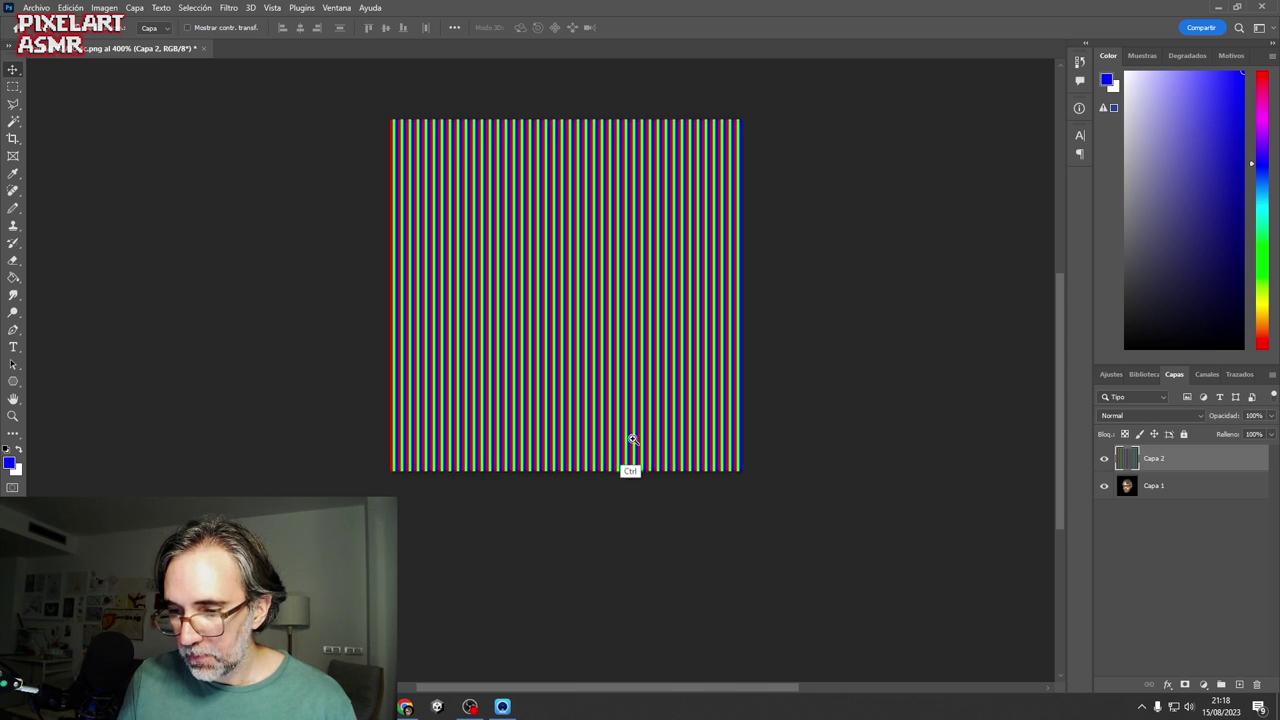
left_click(632, 438, "ctrl")
left_click(632, 438, "ctrl")
left_click_drag(628, 418, 643, 525)
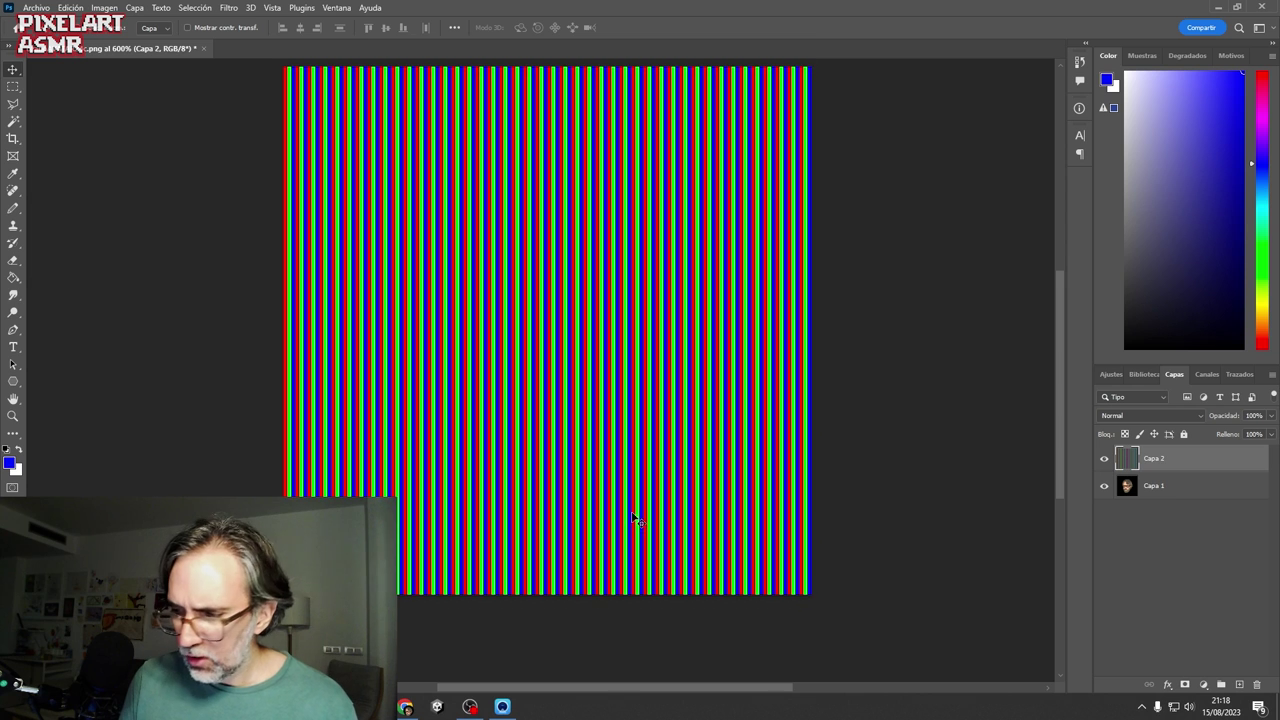
- Hide the striped layer, select the portrait layer Capa 1 and display its red channel alone
left_click(1104, 457)
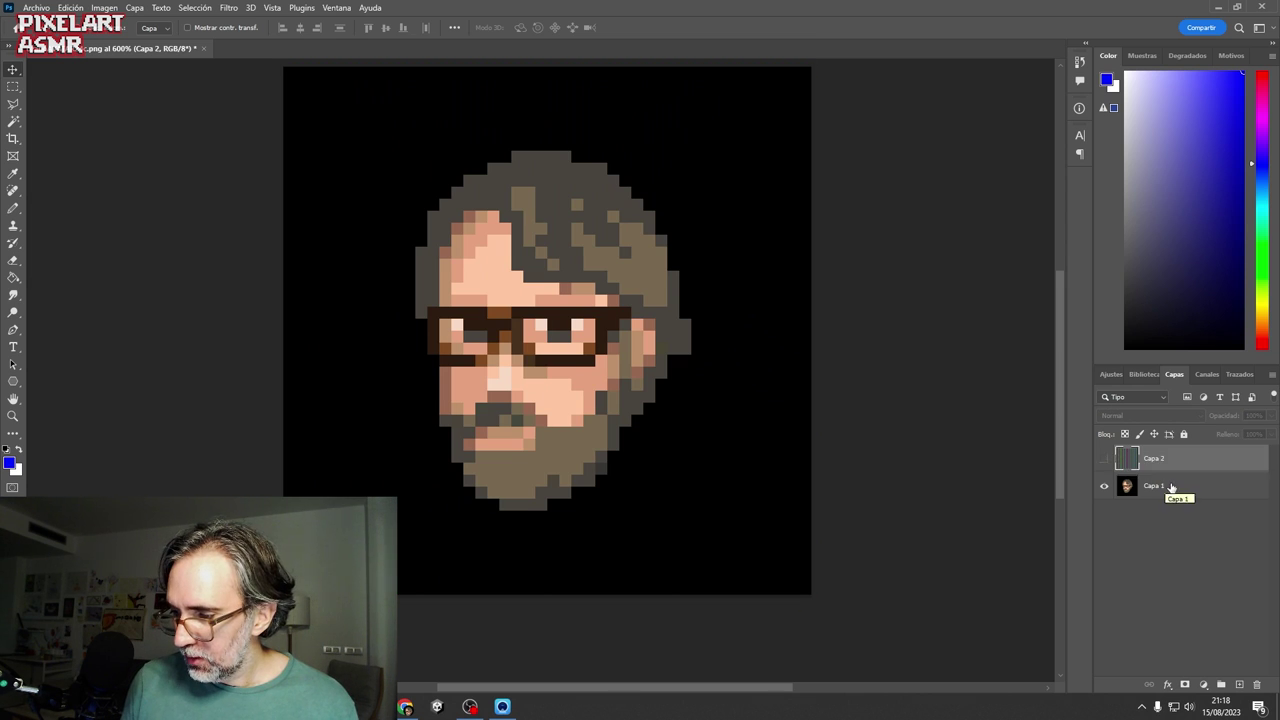
left_click(1128, 488)
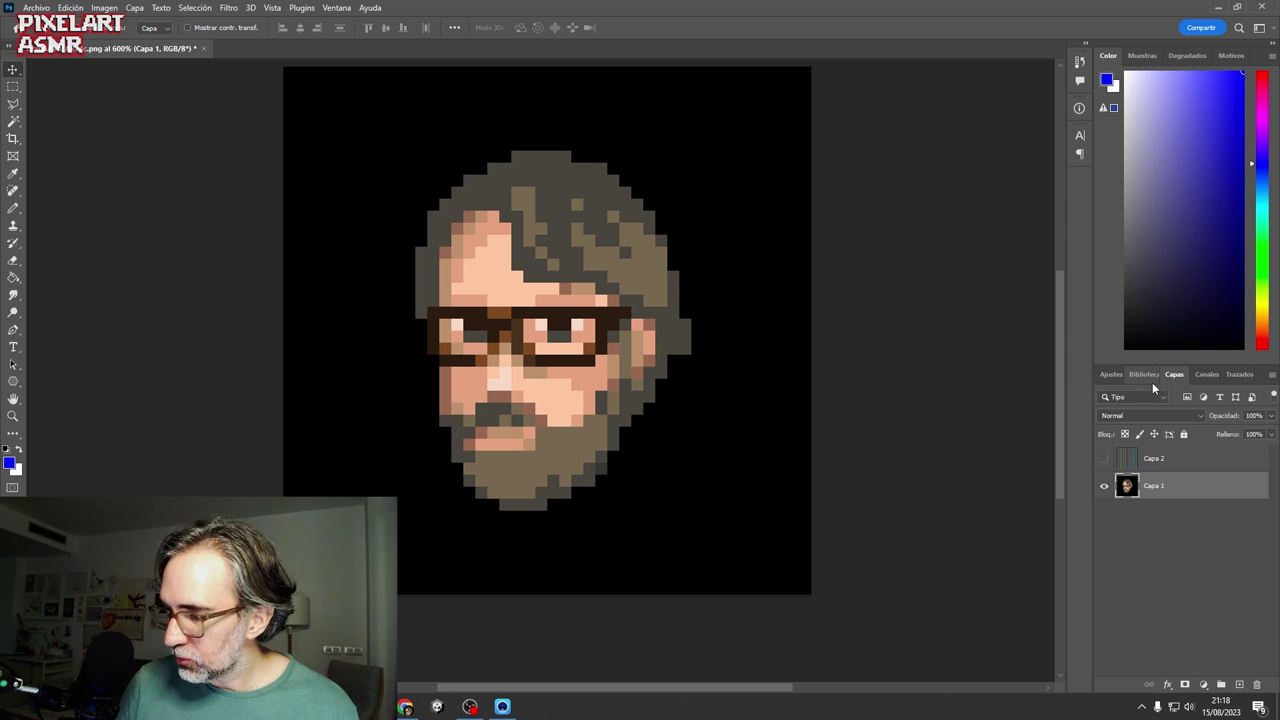
left_click(1201, 374)
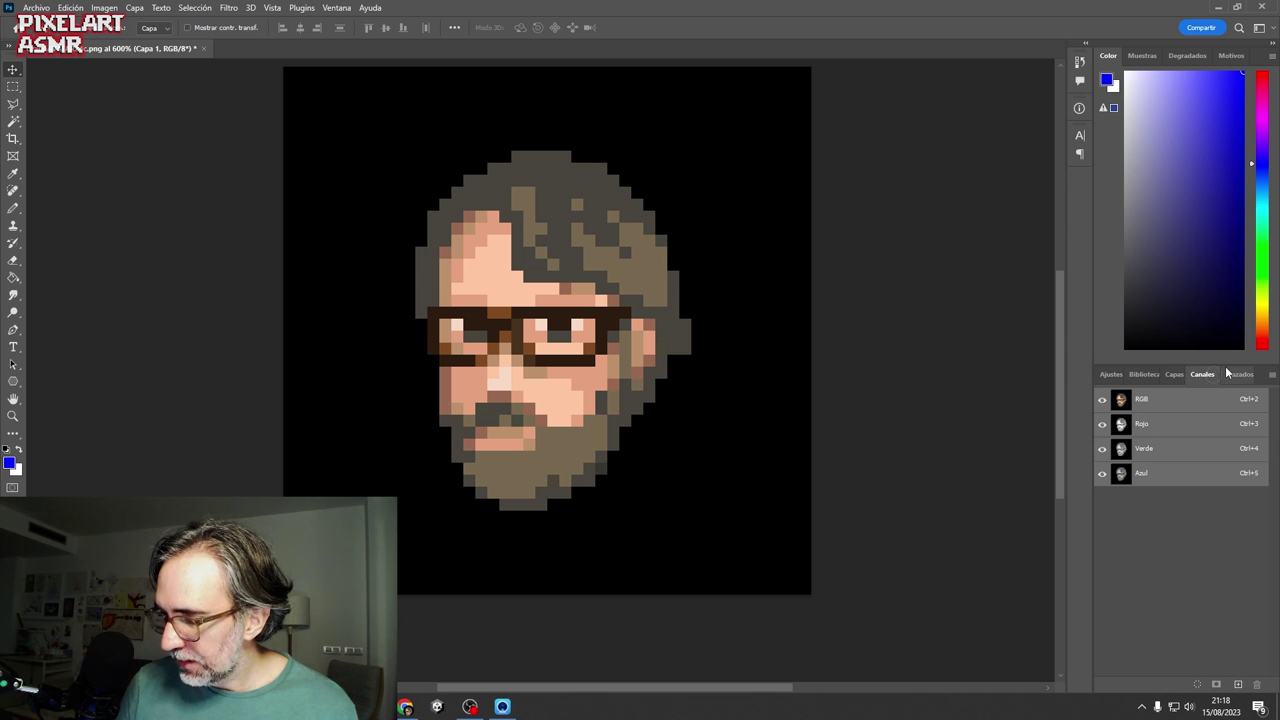
left_click(1152, 428)
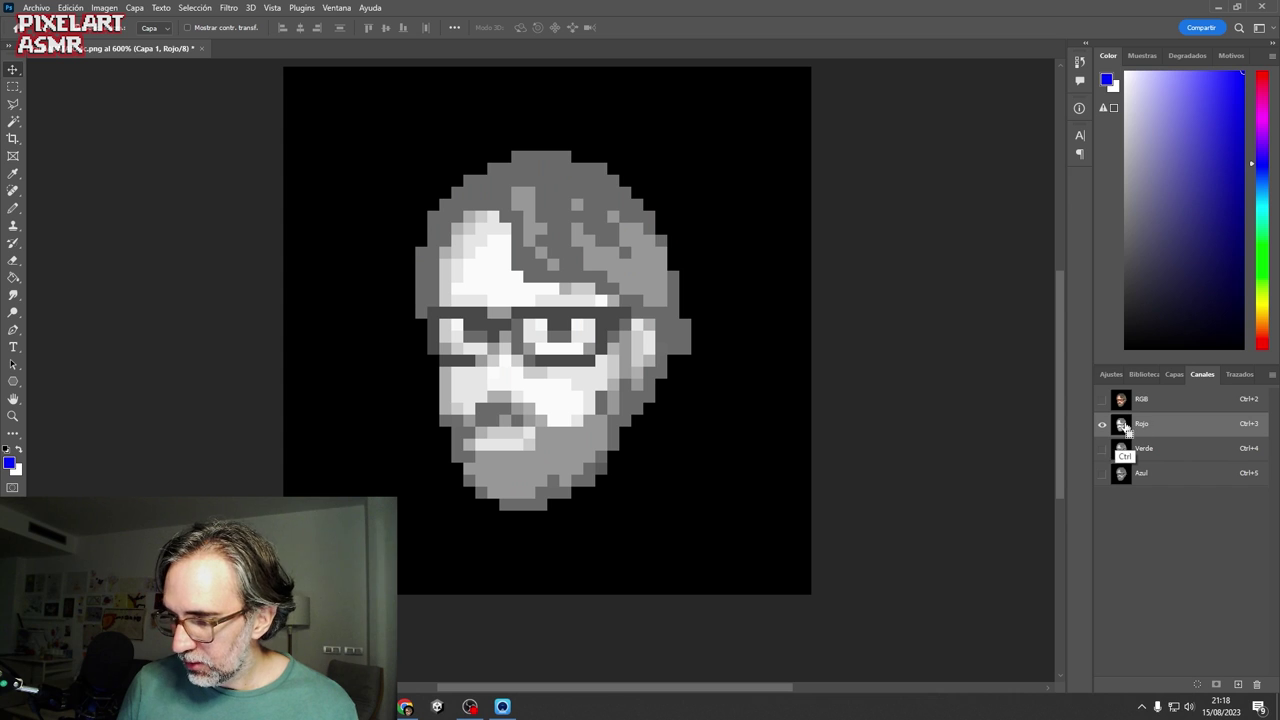
- Select the entire canvas with the red channel active and make all the RGB channels visible again
left_click(1120, 425, "ctrl")
key("ctrl+d")
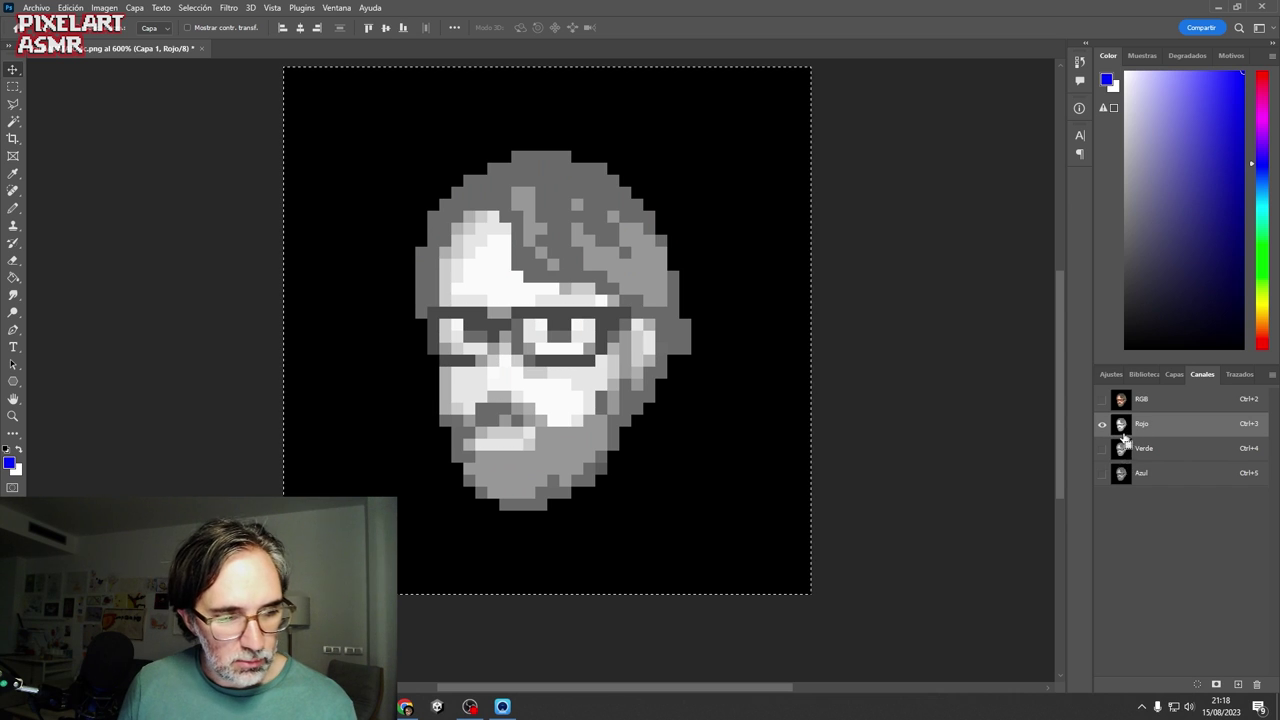
key("ctrl+a")
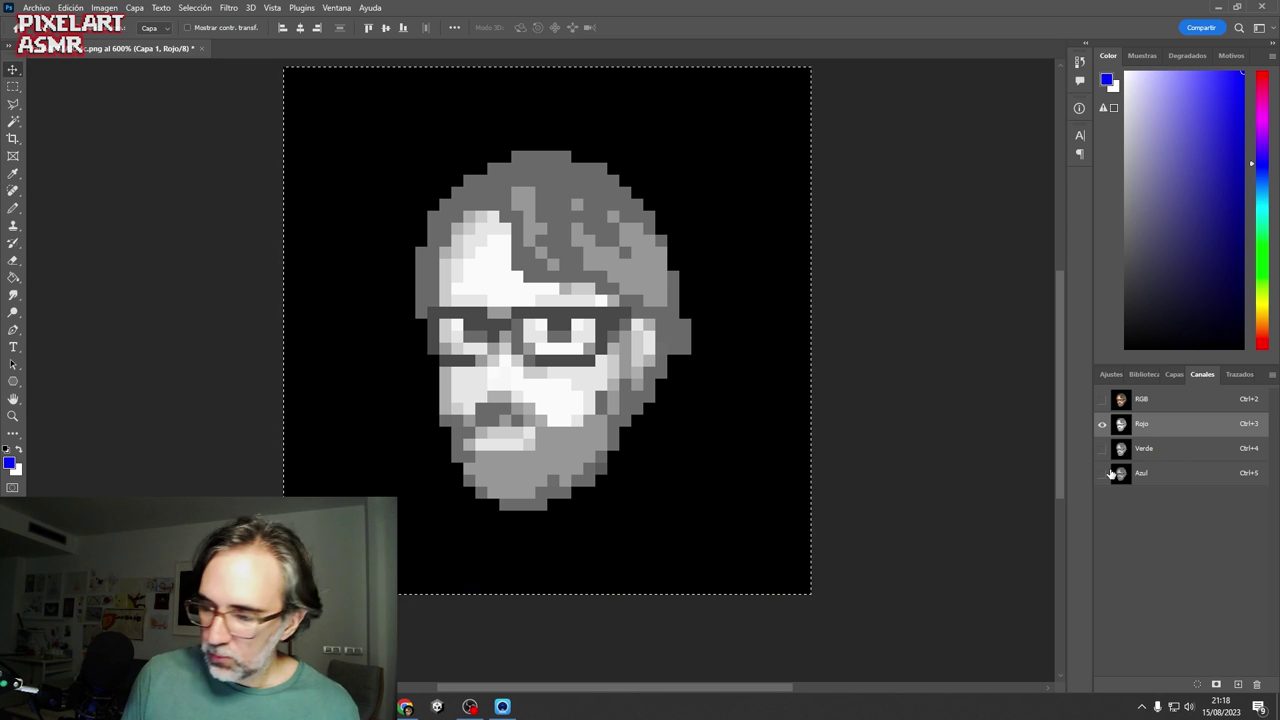
left_click(1103, 400)
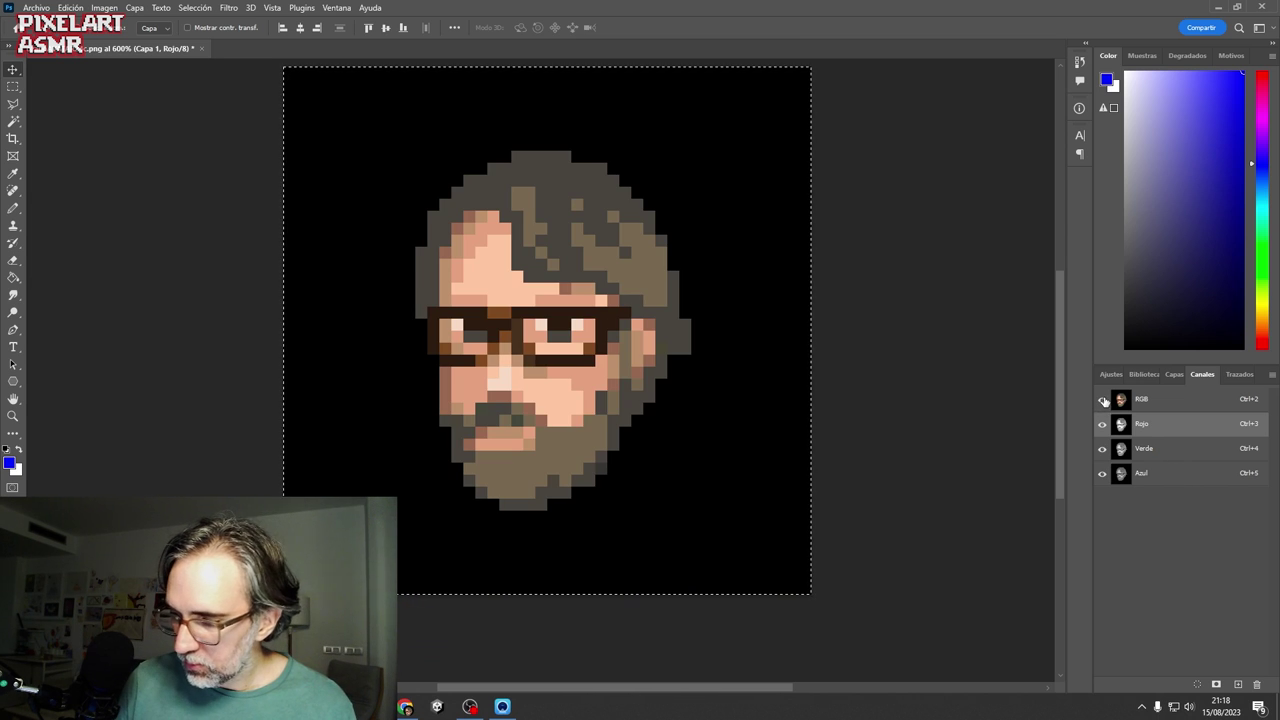
- Show the striped layer Capa 2 and select all of its green and blue stripes with the Magic Wand
left_click(1112, 374)
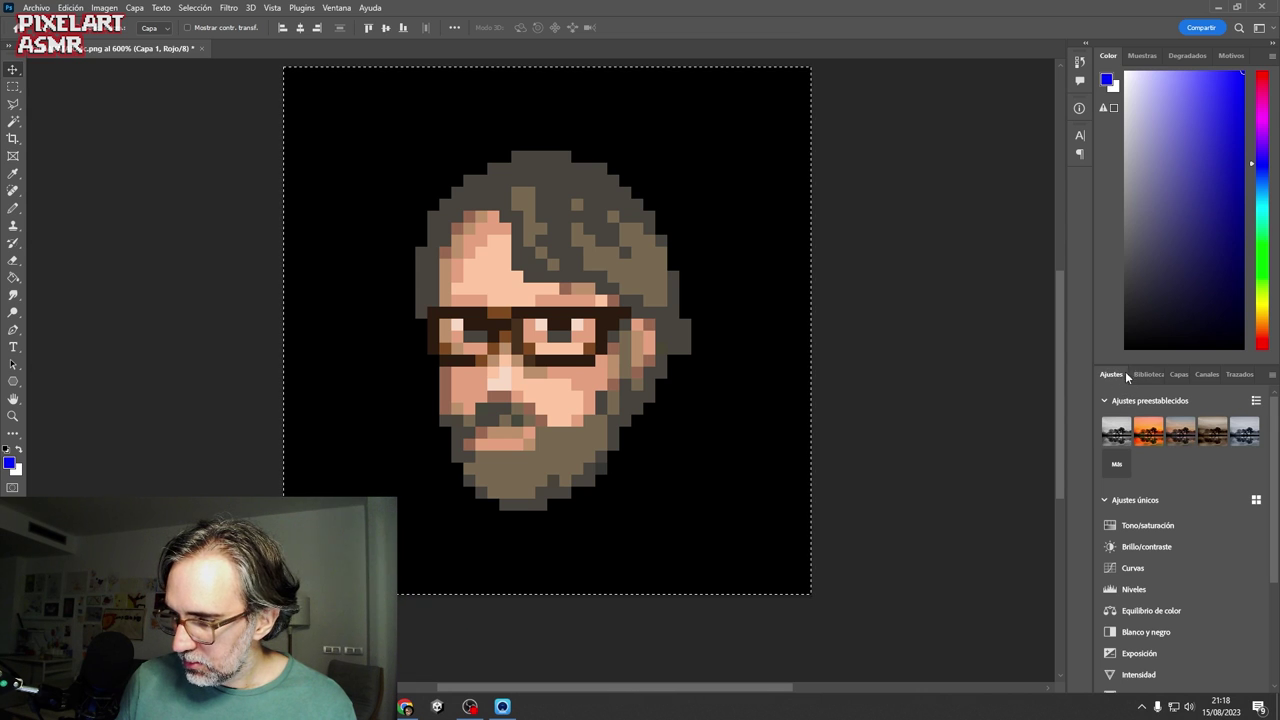
left_click(1180, 374)
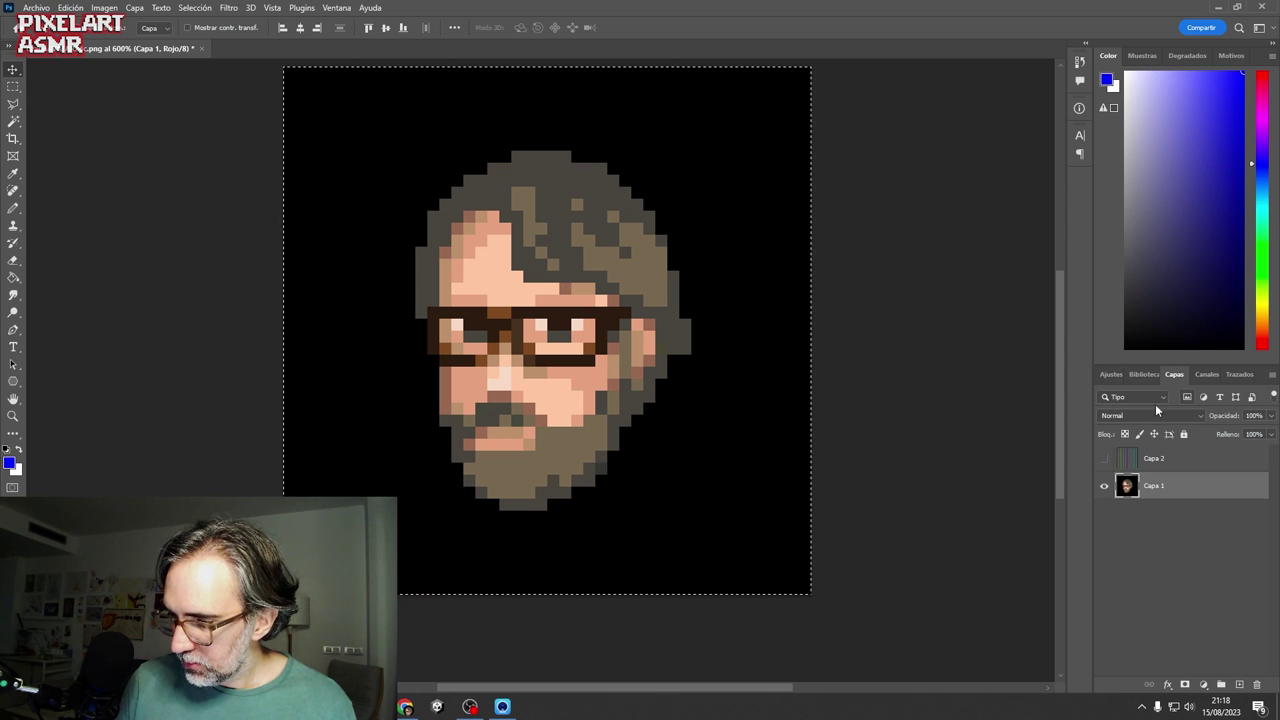
left_click(1105, 459)
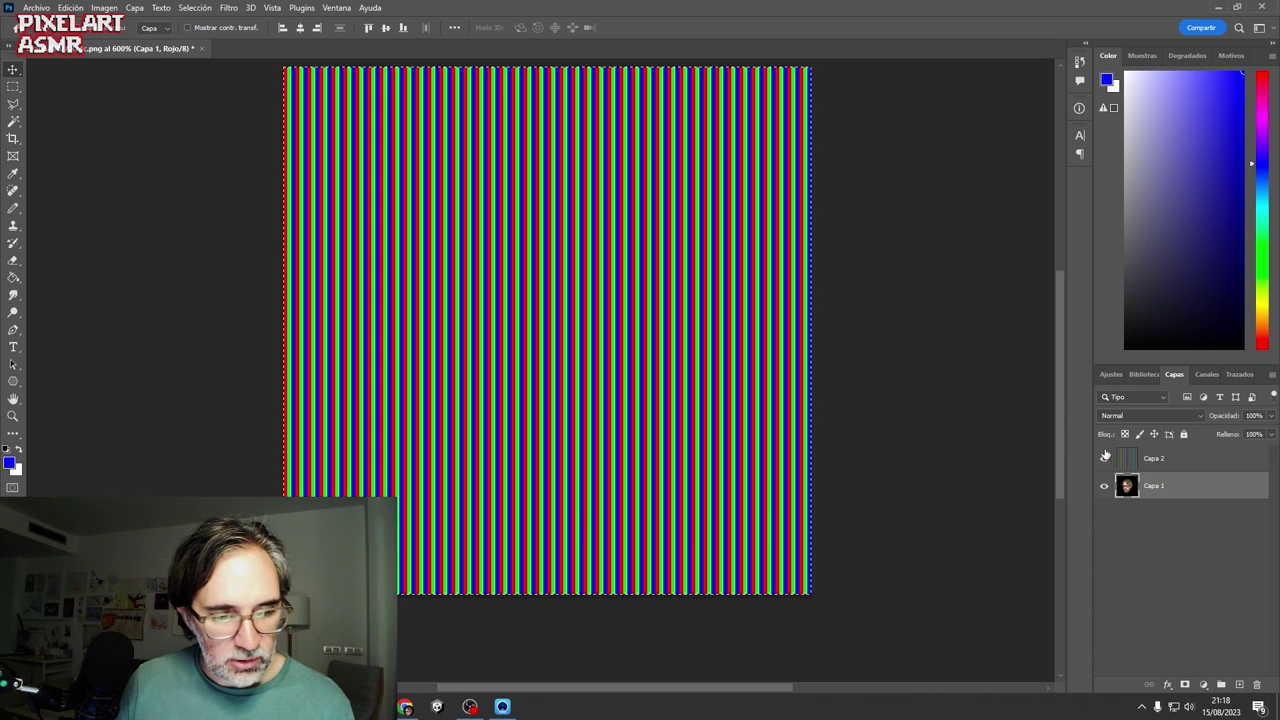
left_click(13, 86)
left_click(290, 61)
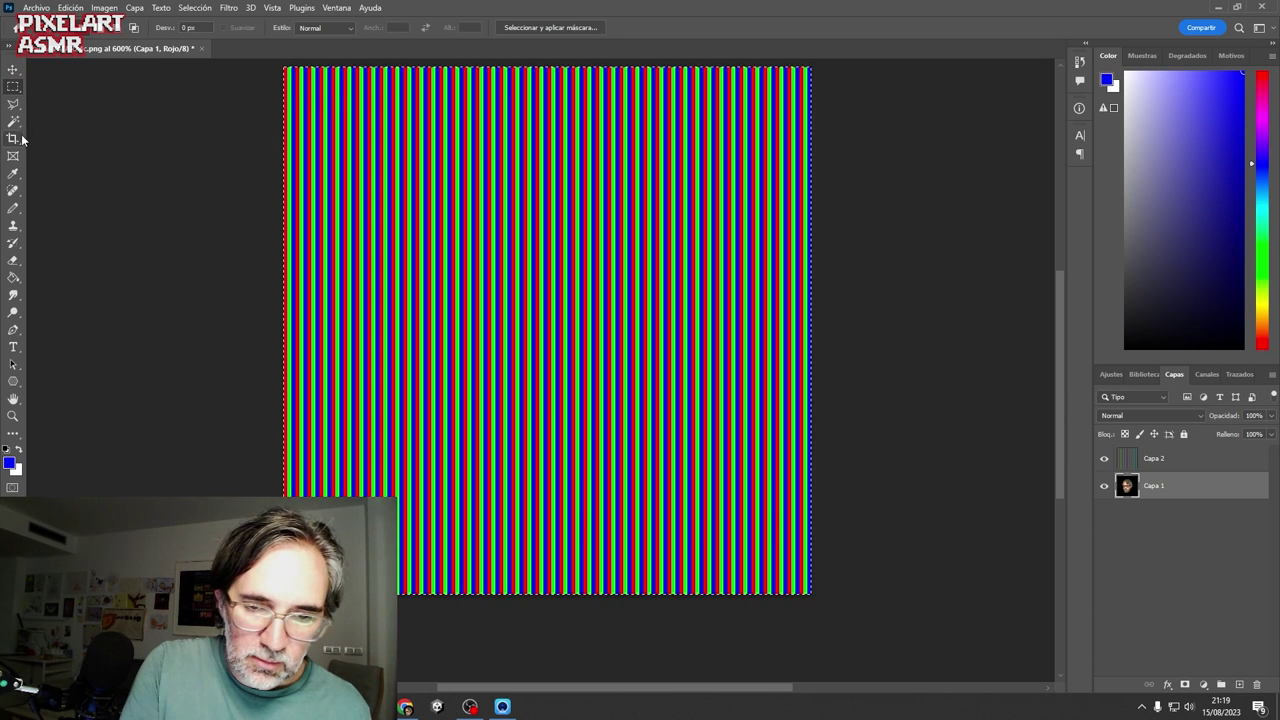
left_click(13, 121)
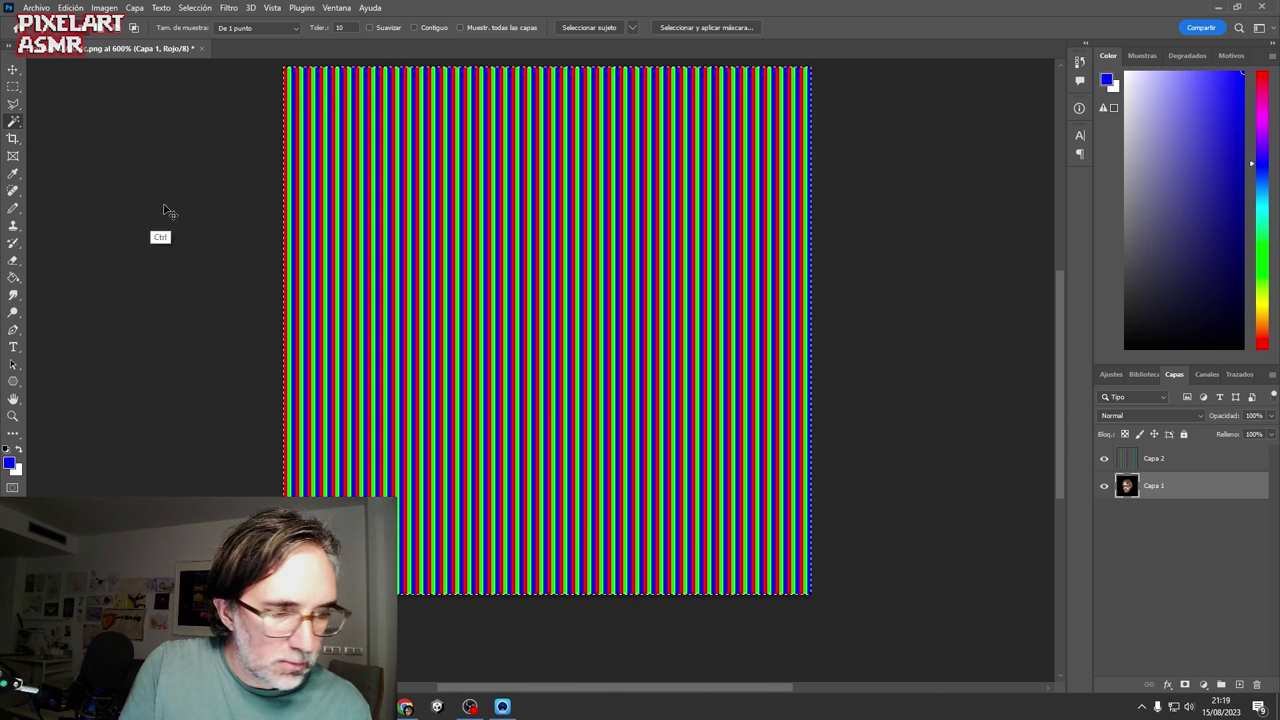
left_click(289, 133)
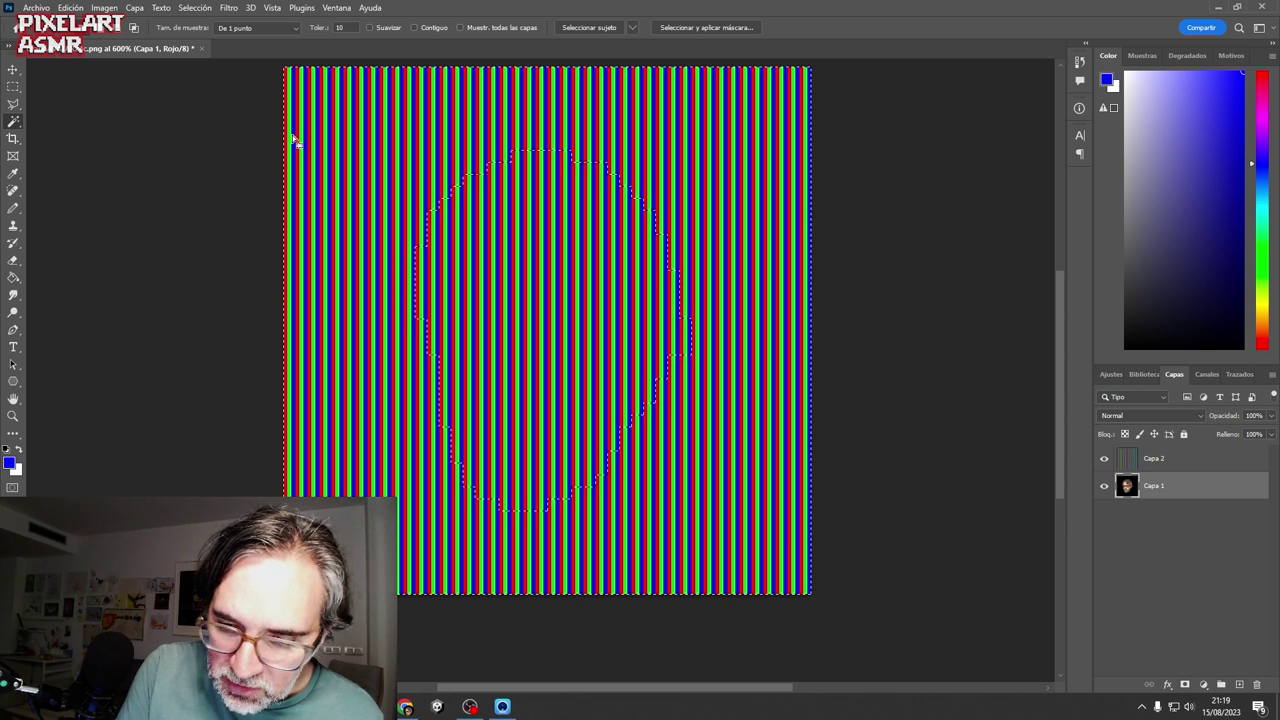
left_click(1184, 460)
key("ctrl+d")
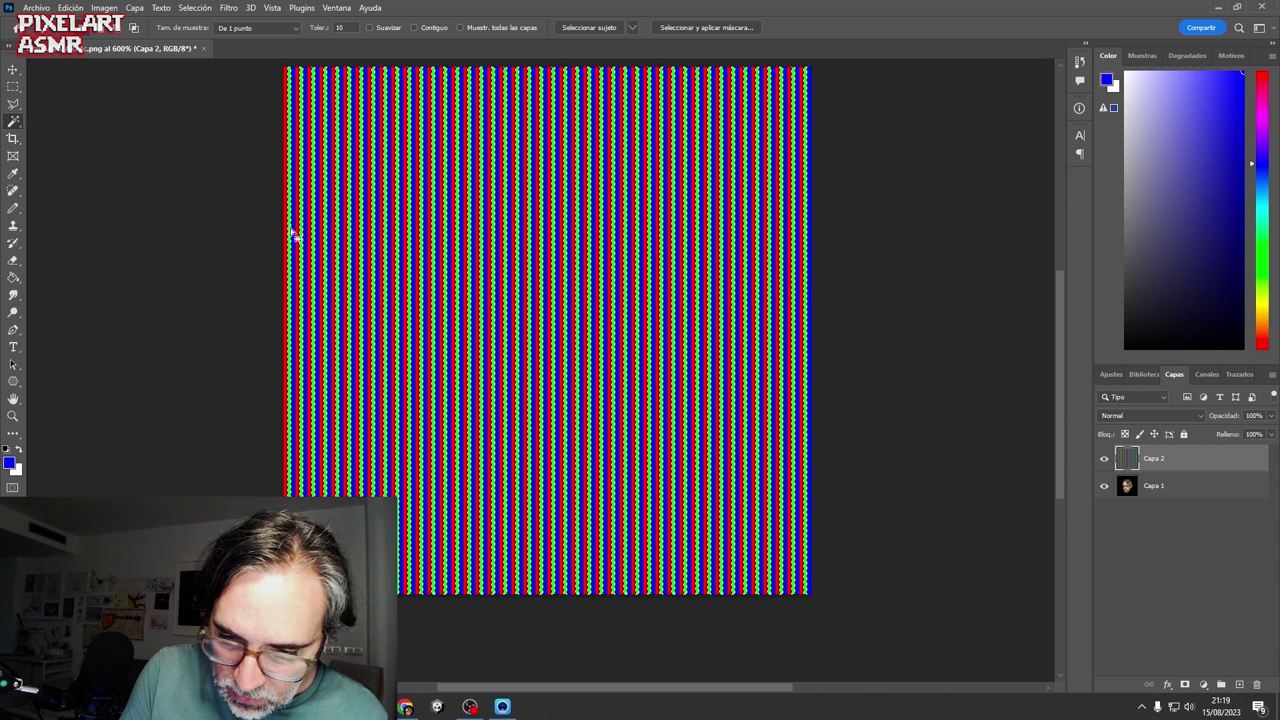
key("shift")
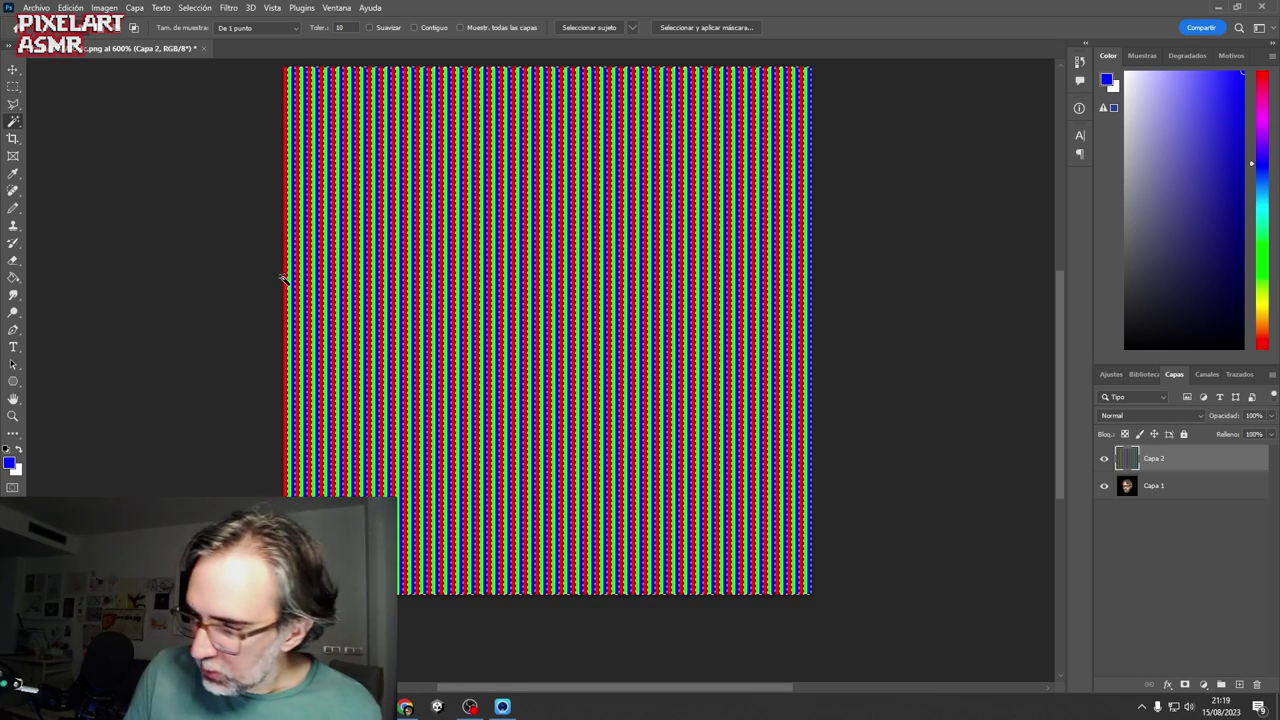
- Hide Capa 2 and isolate the red channel of the portrait layer Capa 1, keeping the stripe selection
left_click(1160, 486)
left_click(1104, 458)
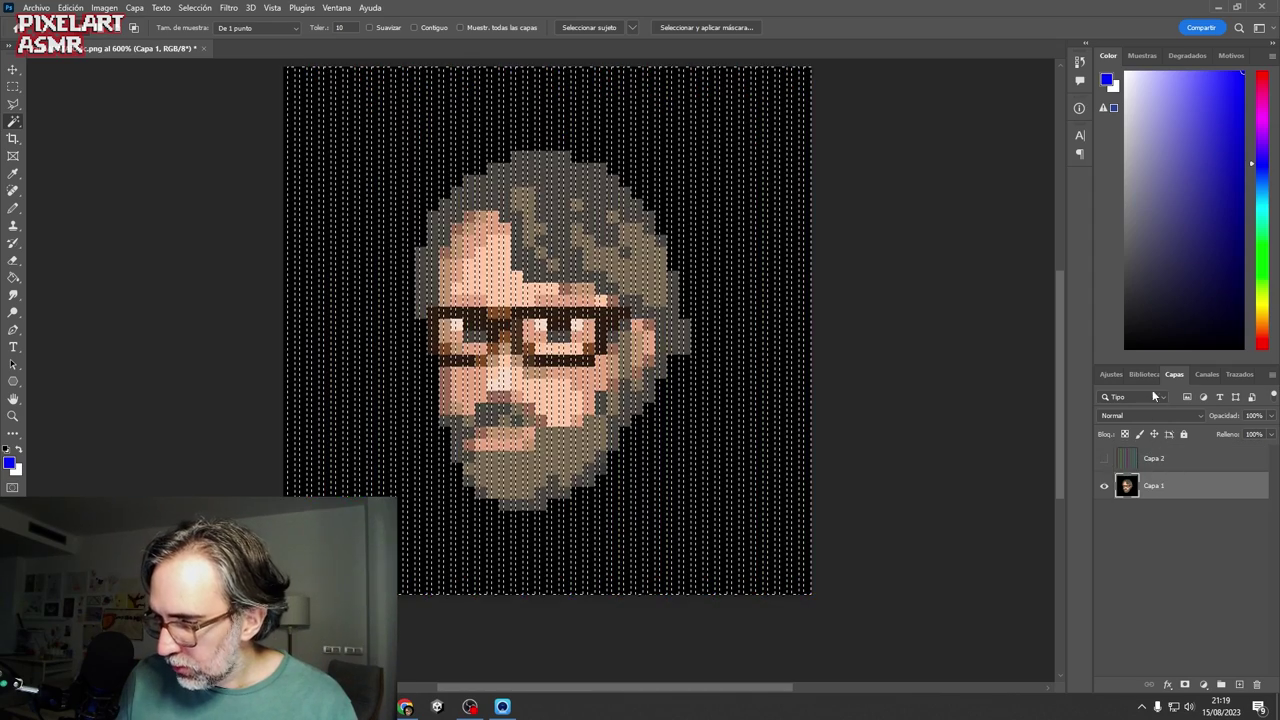
left_click(1206, 374)
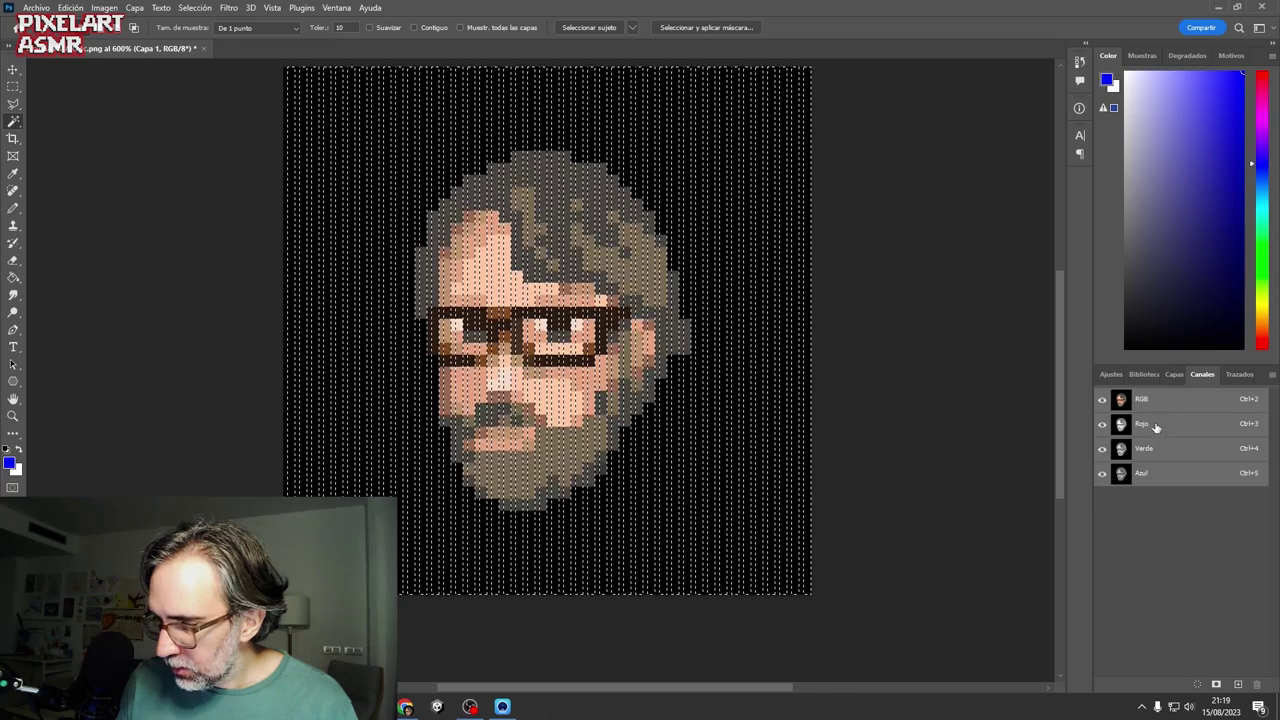
left_click(1156, 428)
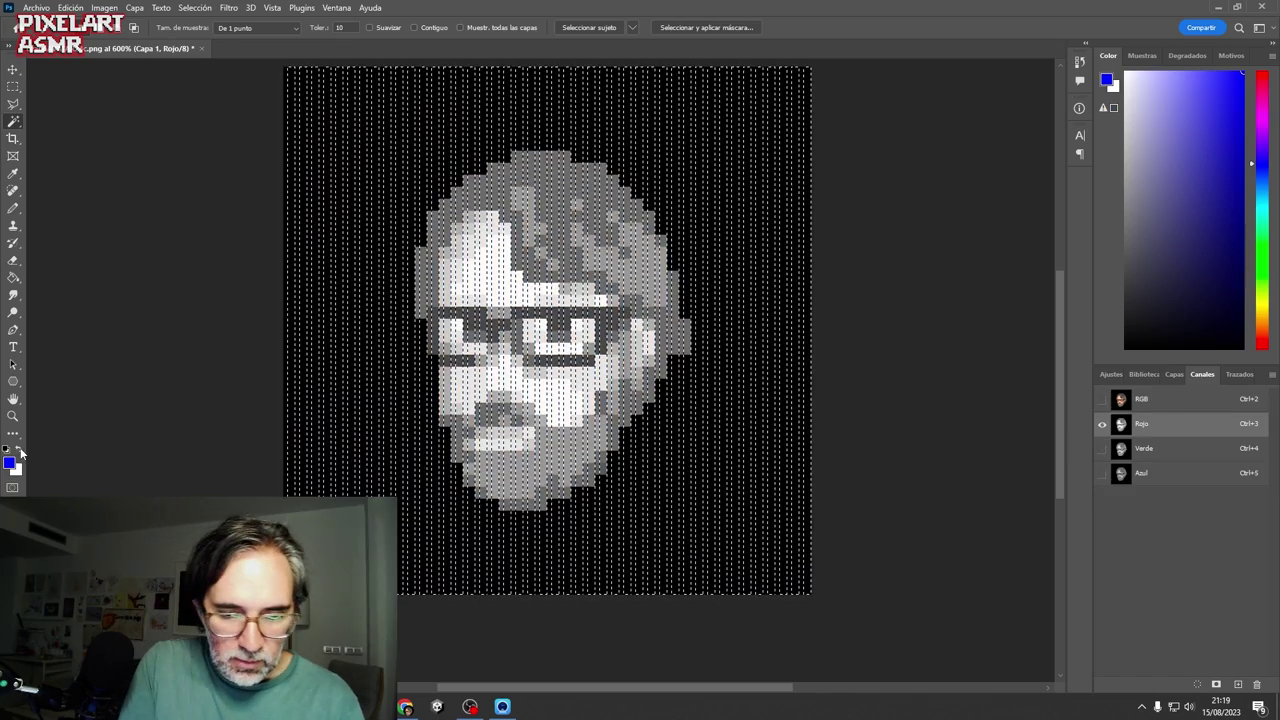
- Set the background colour to black (000000) and clear the selected stripes from the portrait's red channel
left_click(18, 450)
left_click(16, 468)
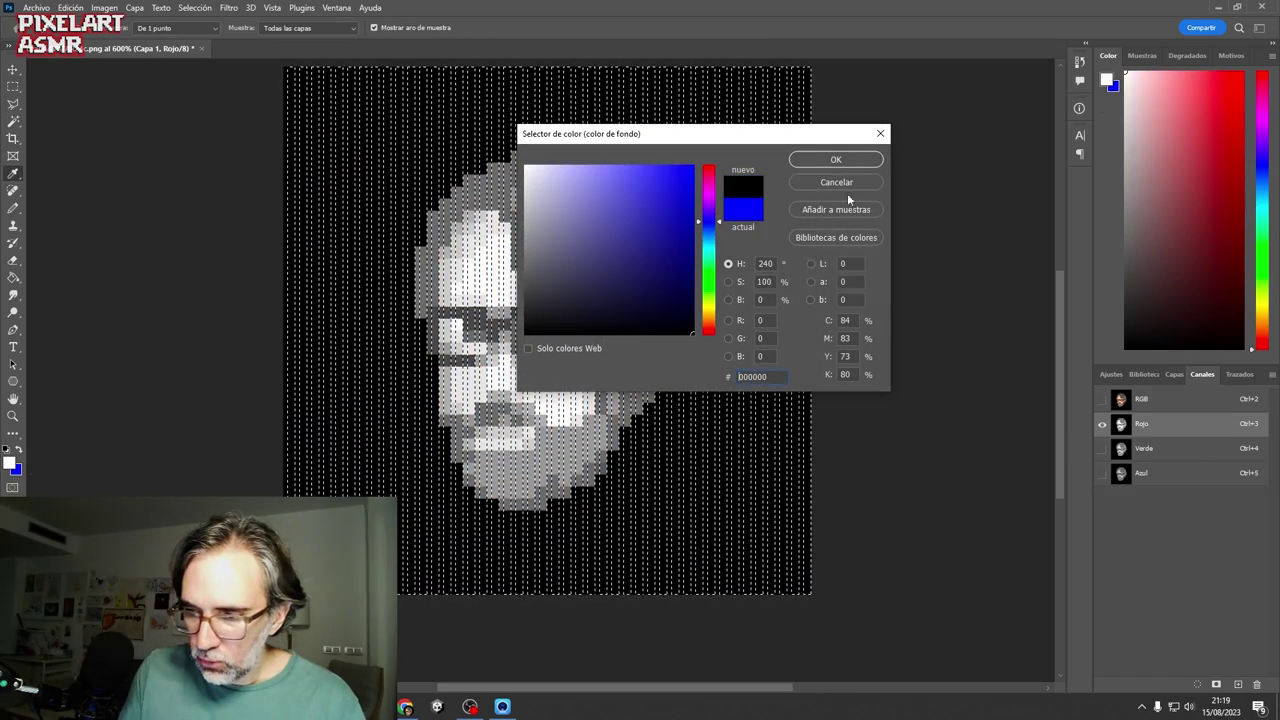
left_click(866, 162)
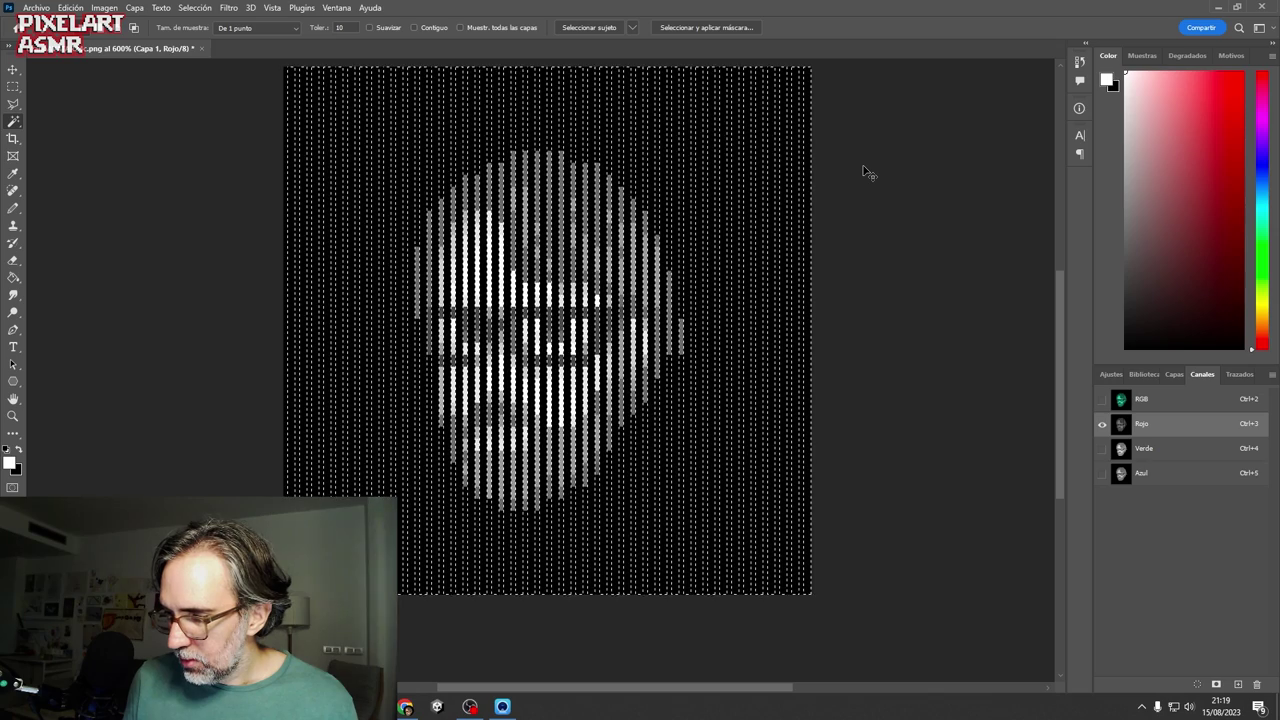
key("ctrl")
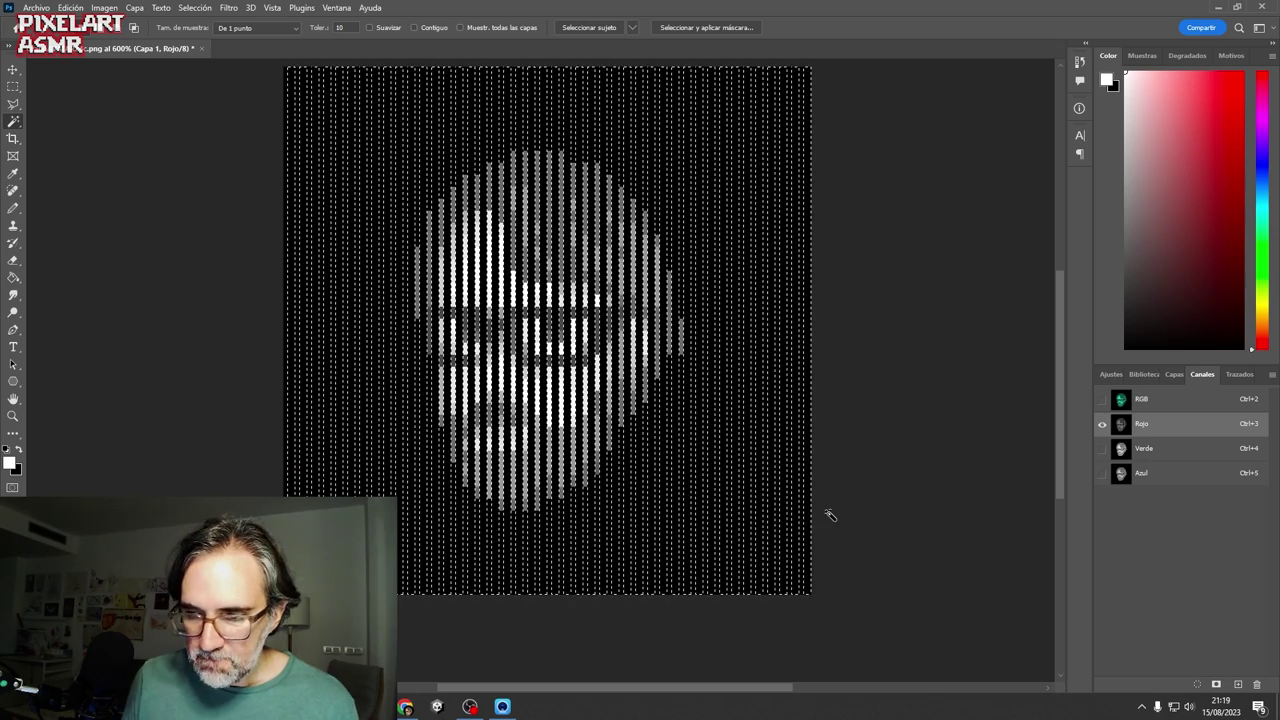
- Display all the RGB channels of Capa 1 together and deselect the stripes
left_click(1174, 375)
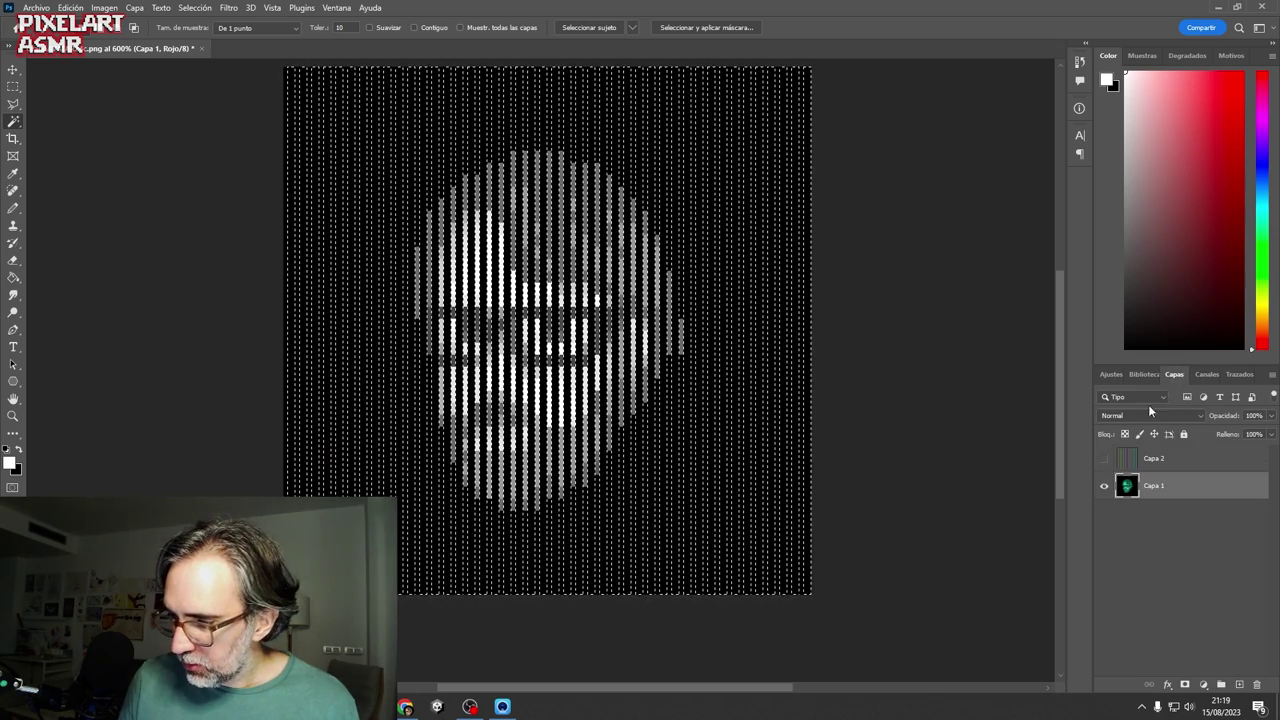
left_click(1203, 374)
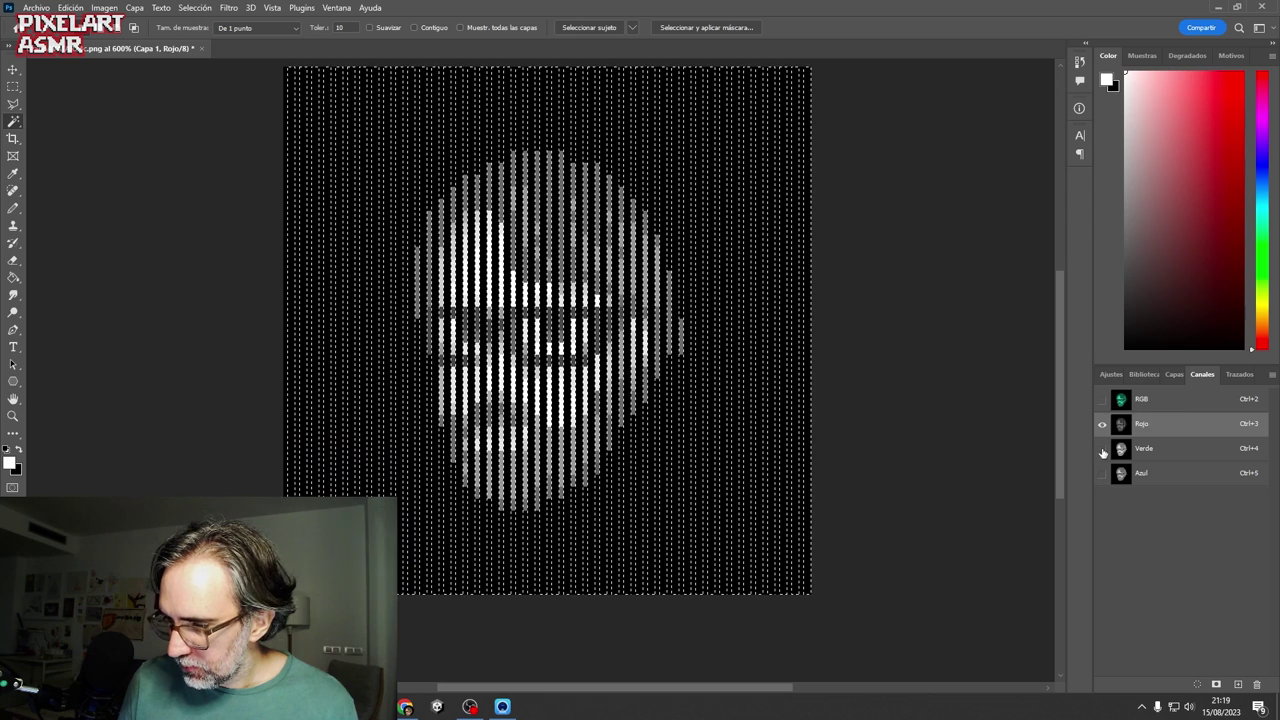
left_click(1102, 399)
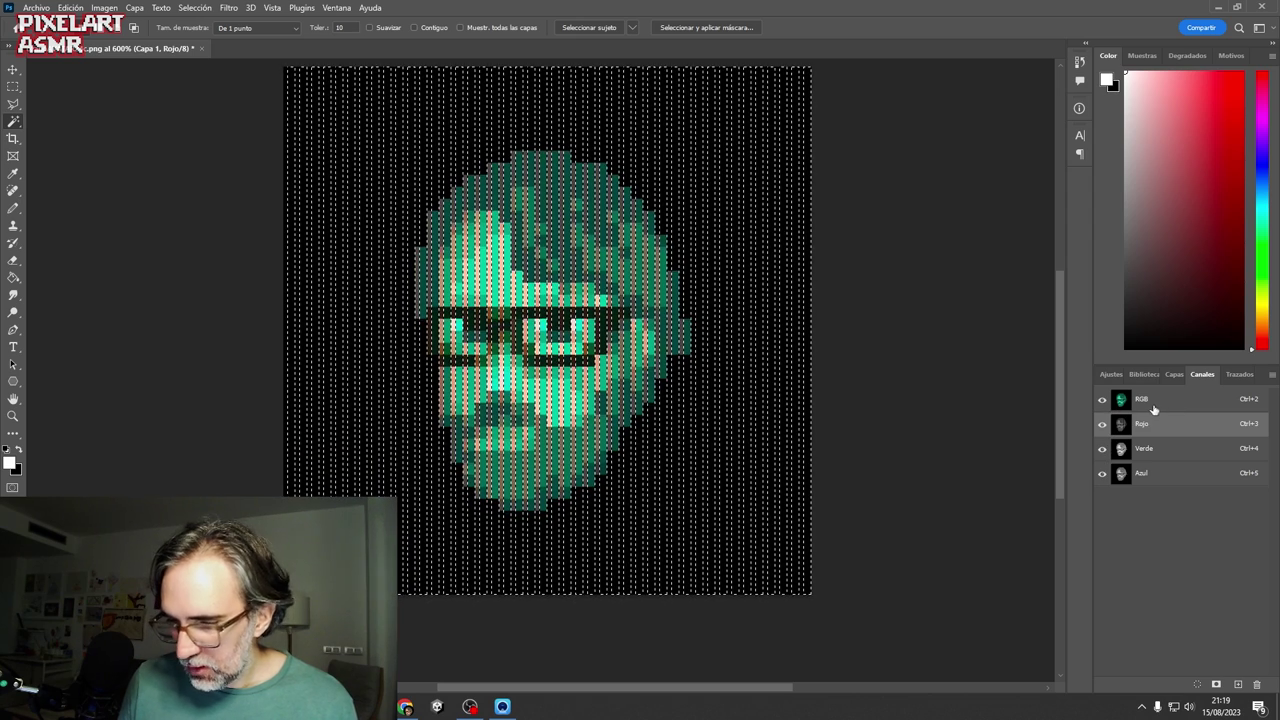
key("ctrl+d")
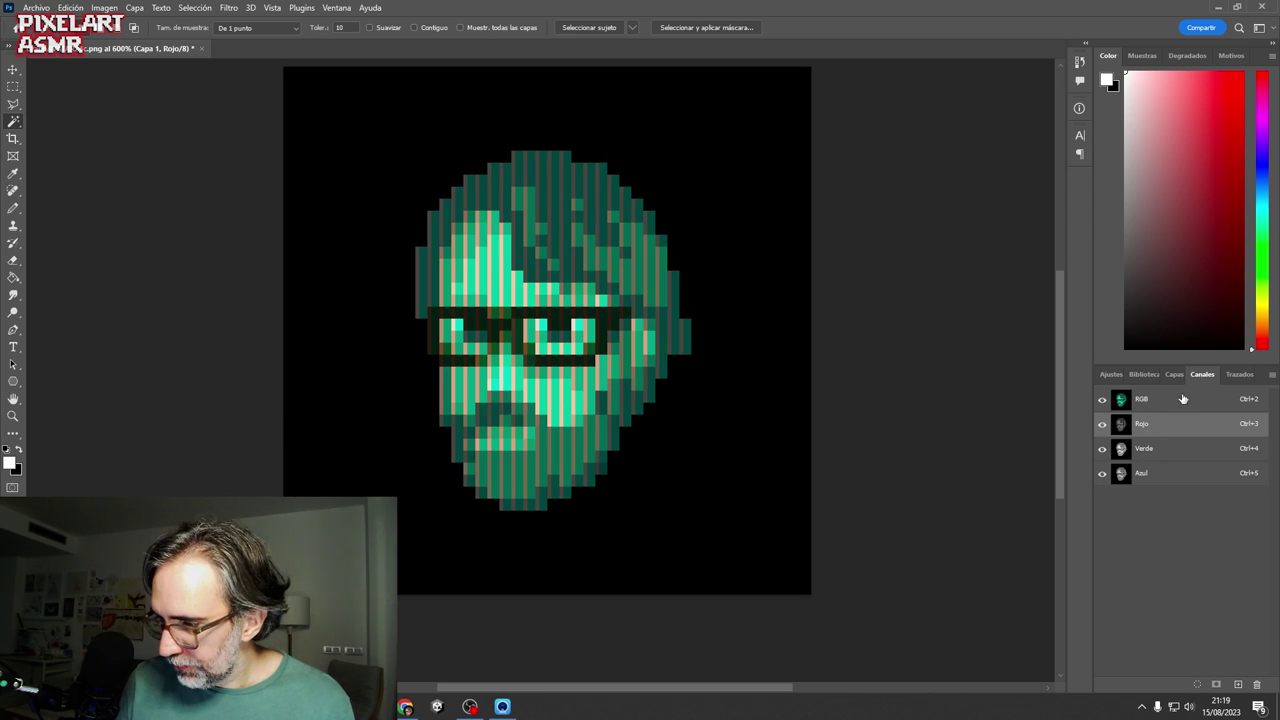
- Show Capa 2 again and select all of its red and blue stripes with the Magic Wand
left_click(1176, 374)
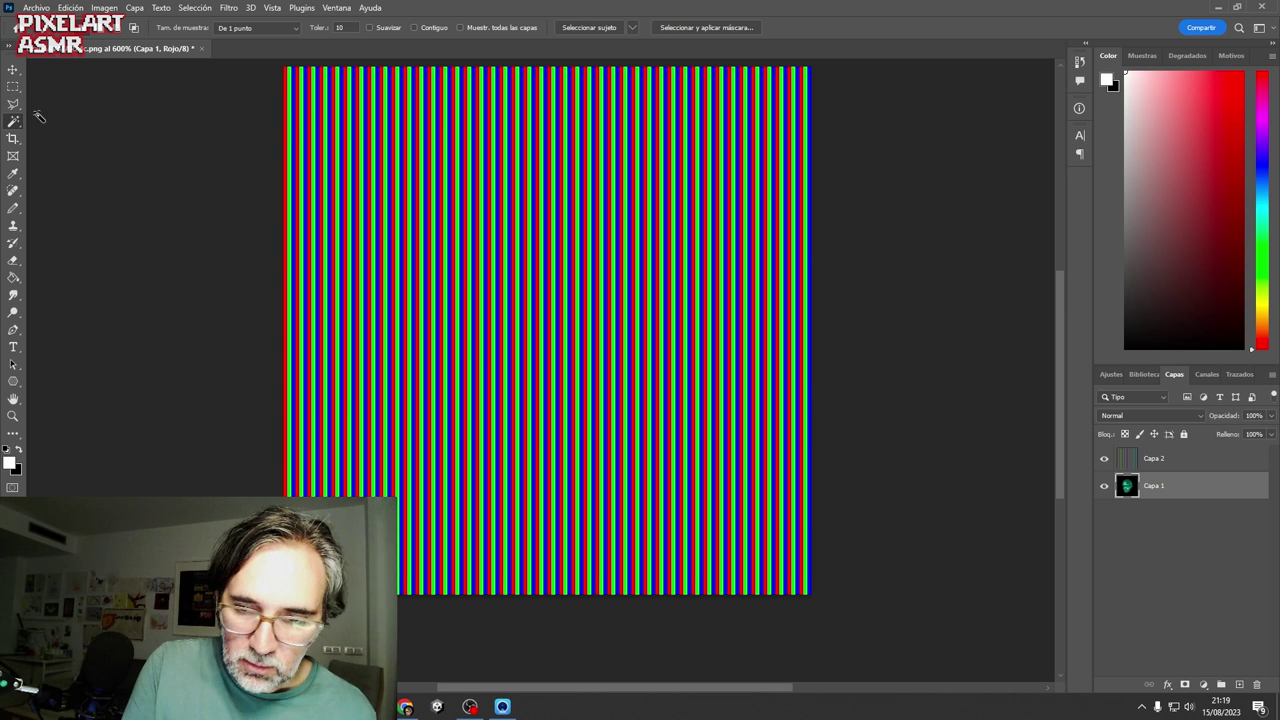
left_click(295, 116)
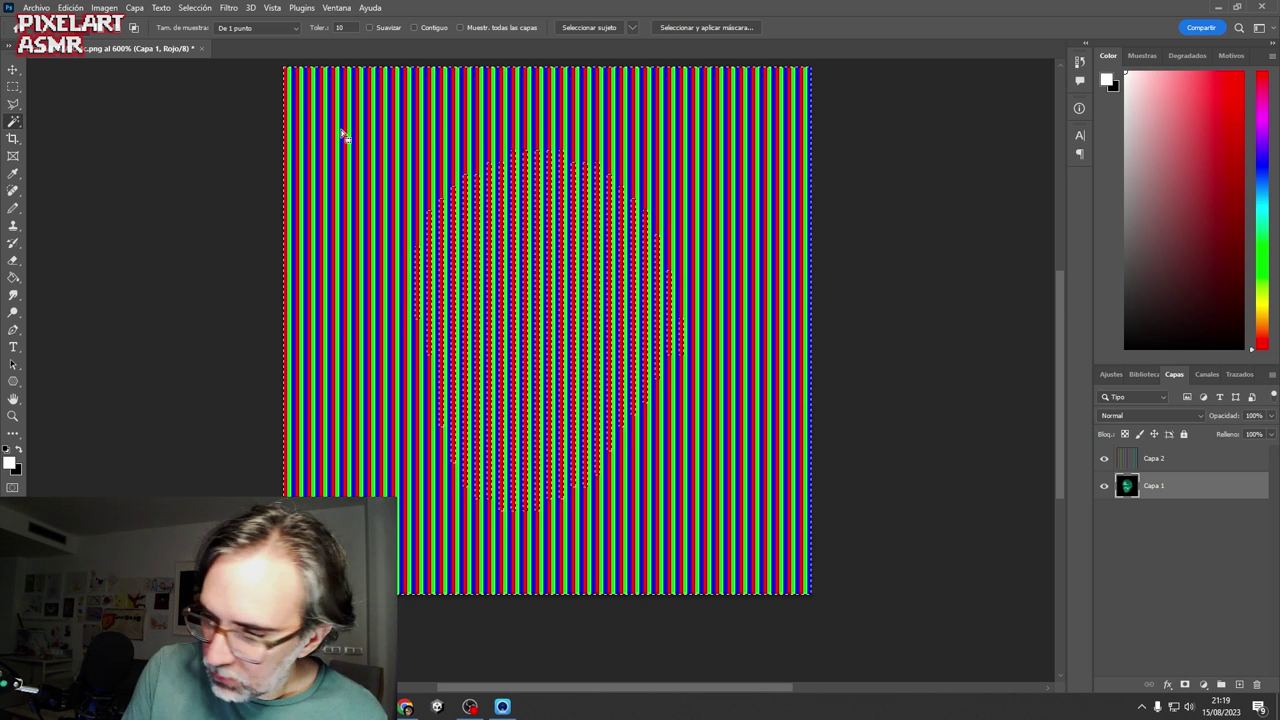
left_click(1185, 460)
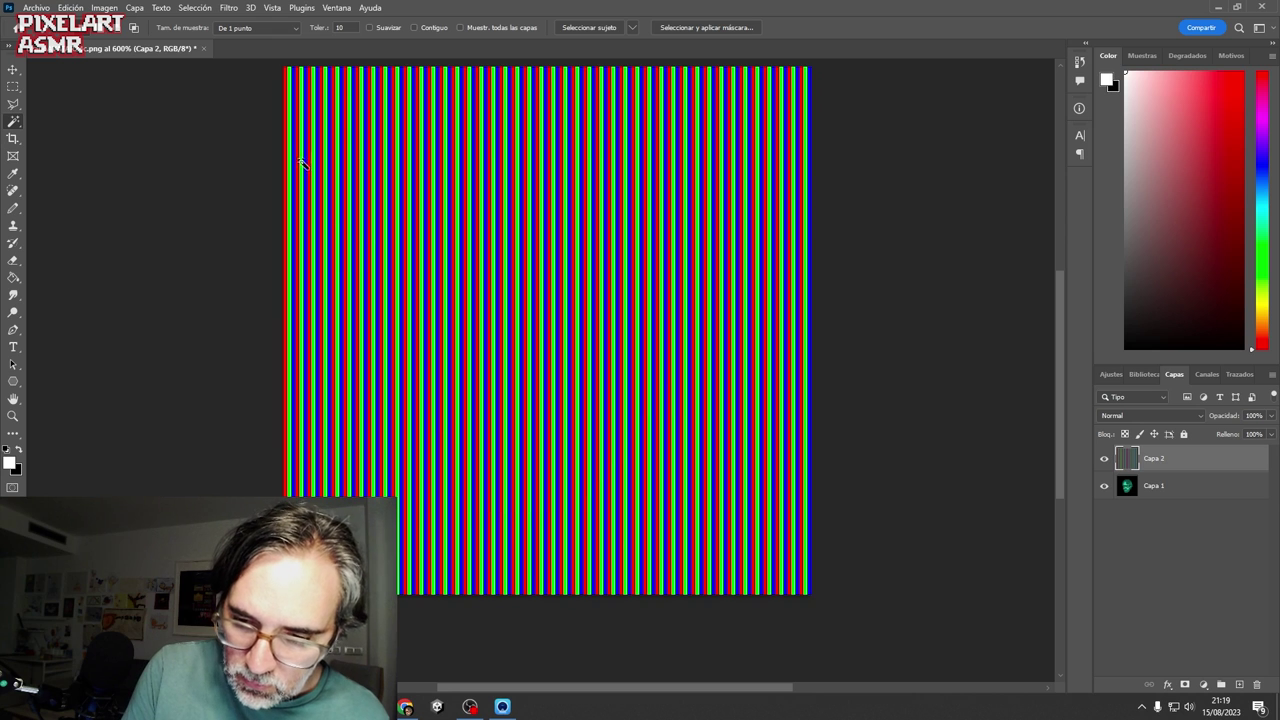
key("shift")
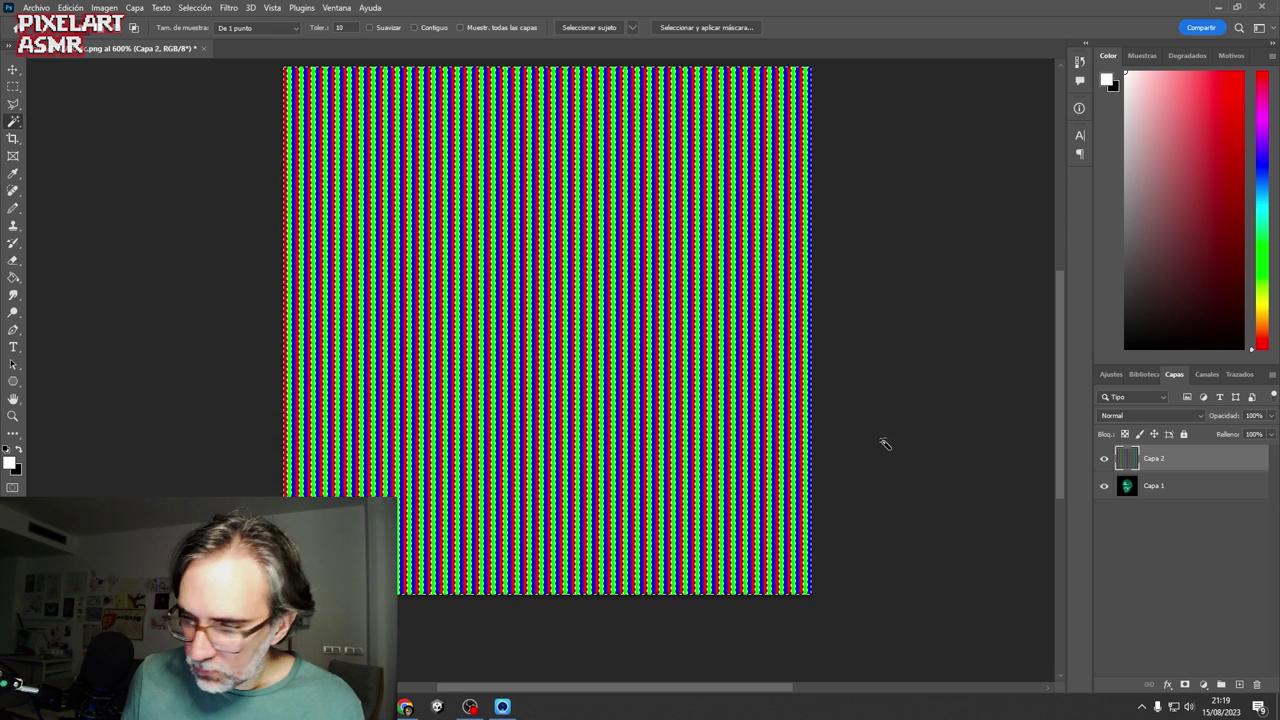
- With Capa 2 hidden, clear the selected stripes from Capa 1's green channel and display all the RGB channels
left_click(1207, 374)
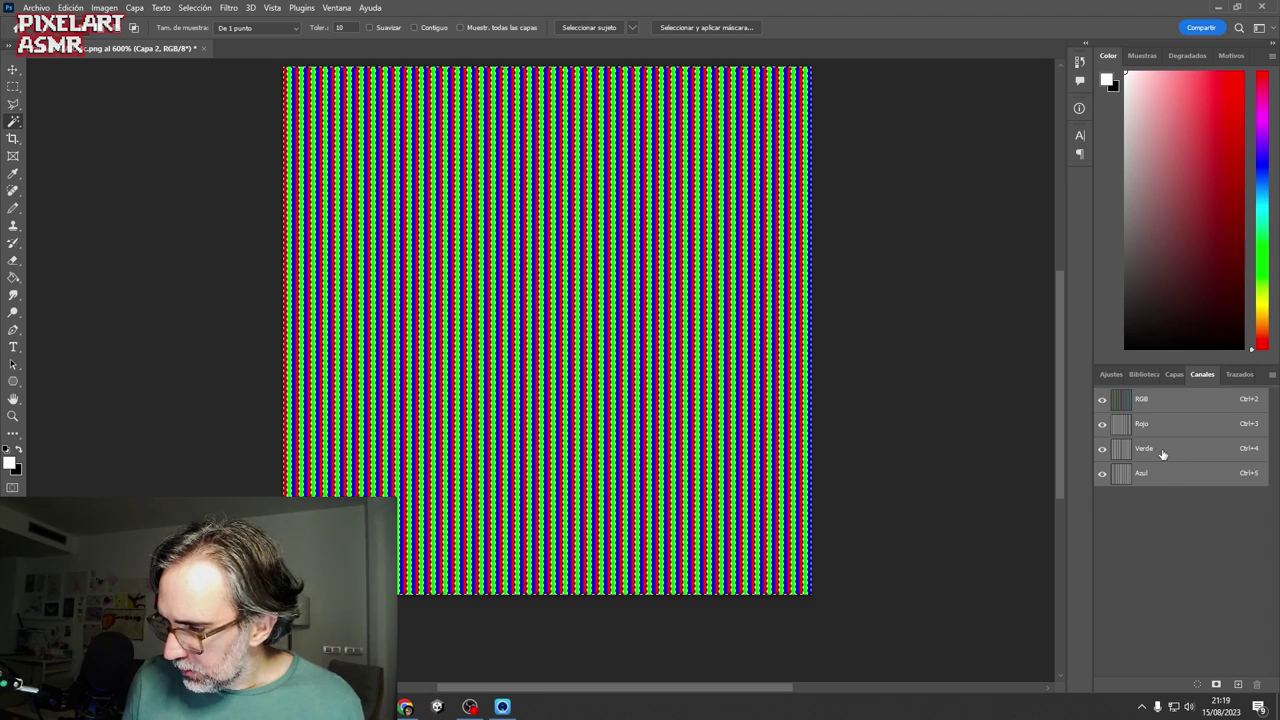
left_click(1160, 450)
left_click(1175, 376)
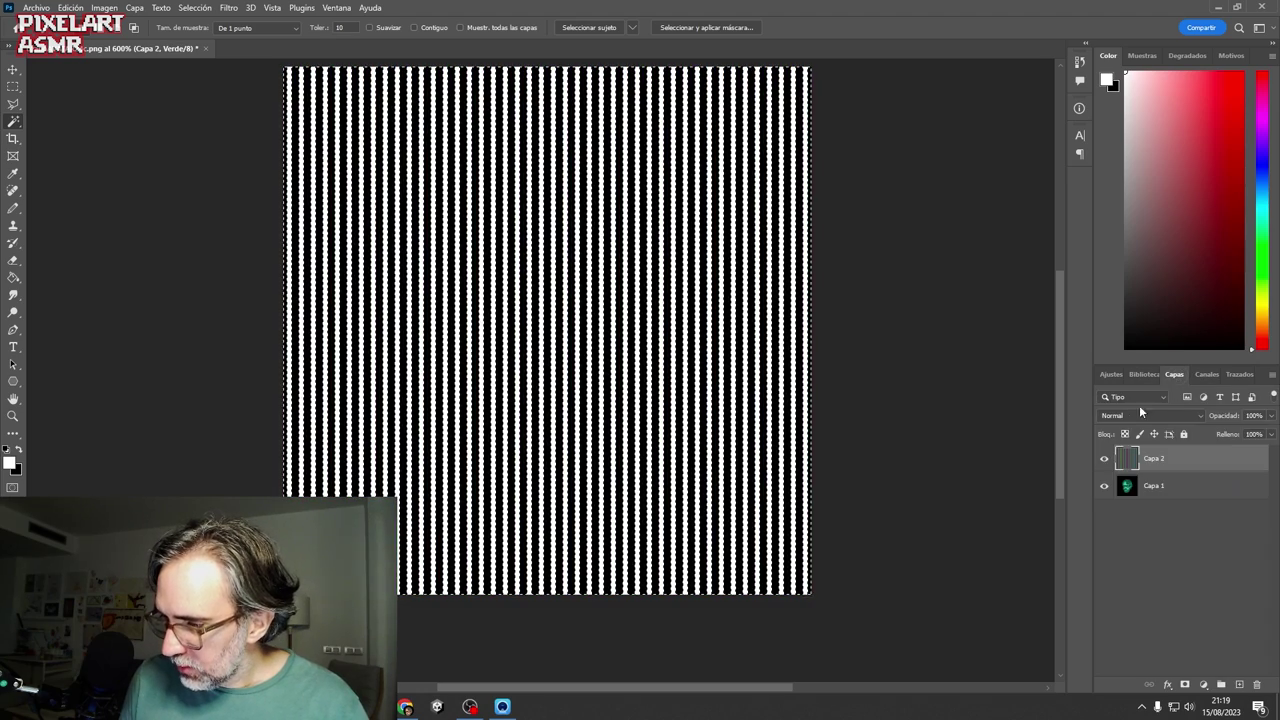
left_click(1104, 459)
left_click(1156, 486)
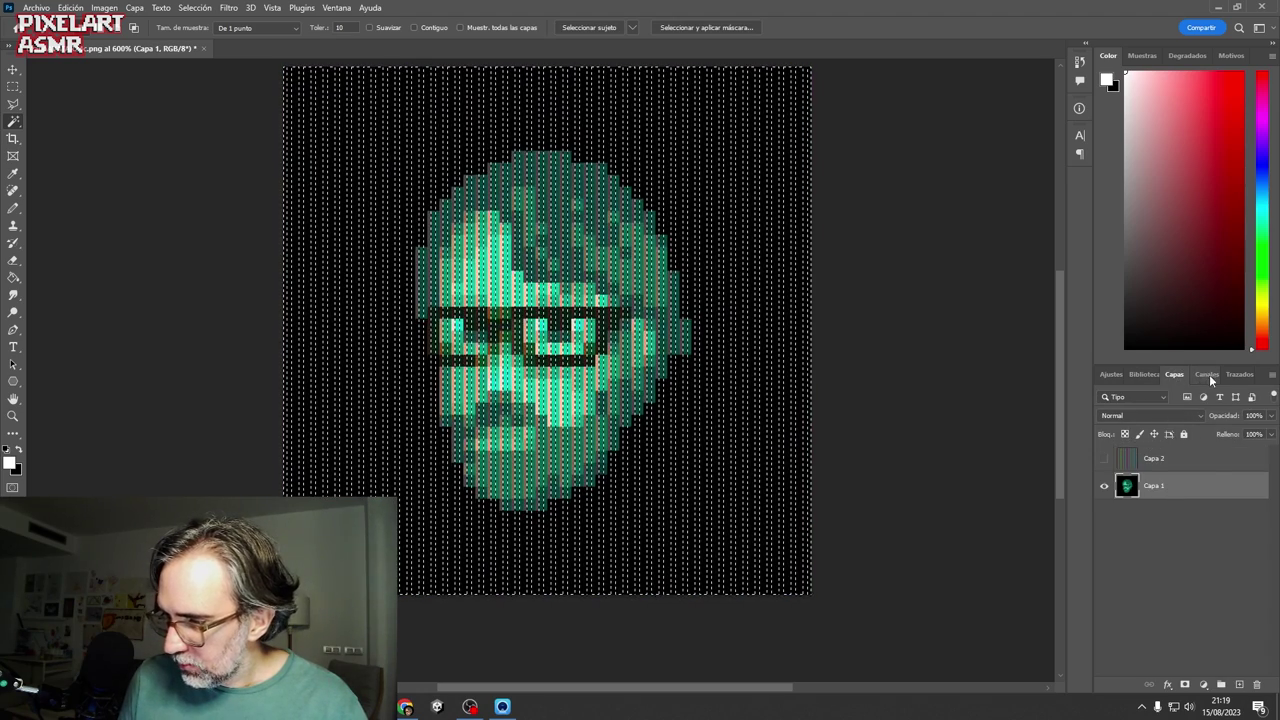
left_click(1209, 374)
left_click(1163, 452)
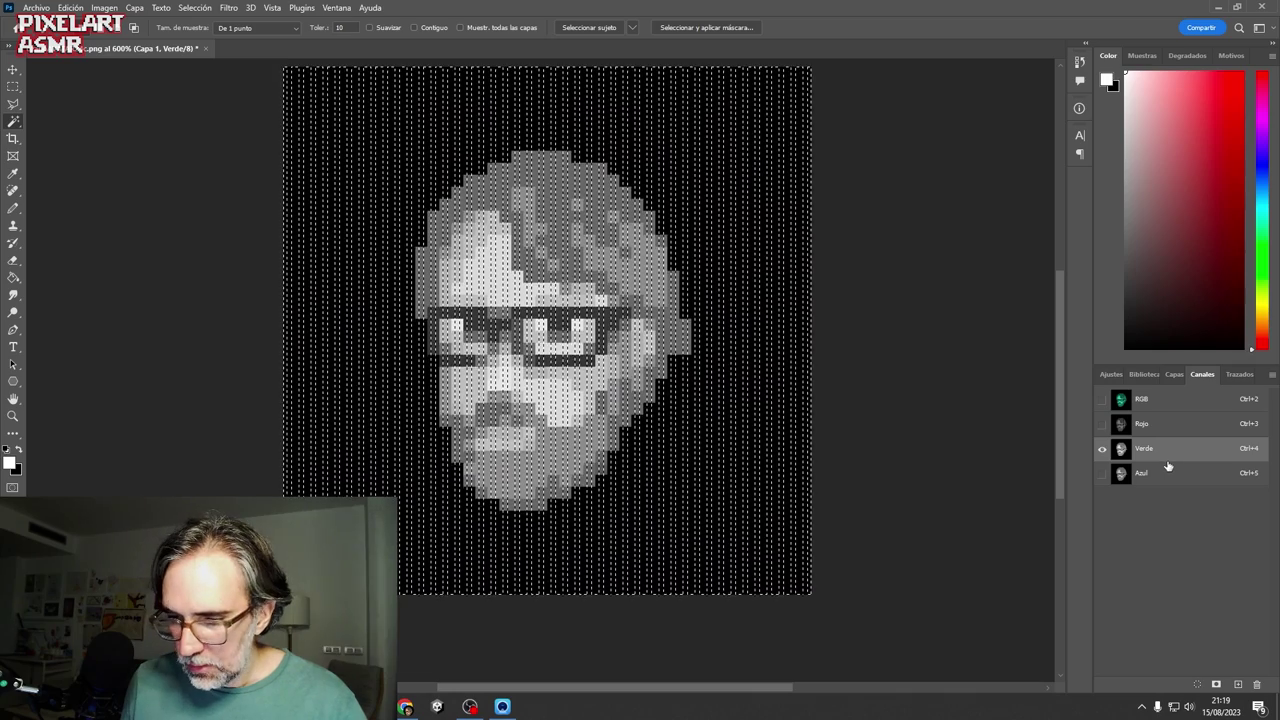
key("Delete")
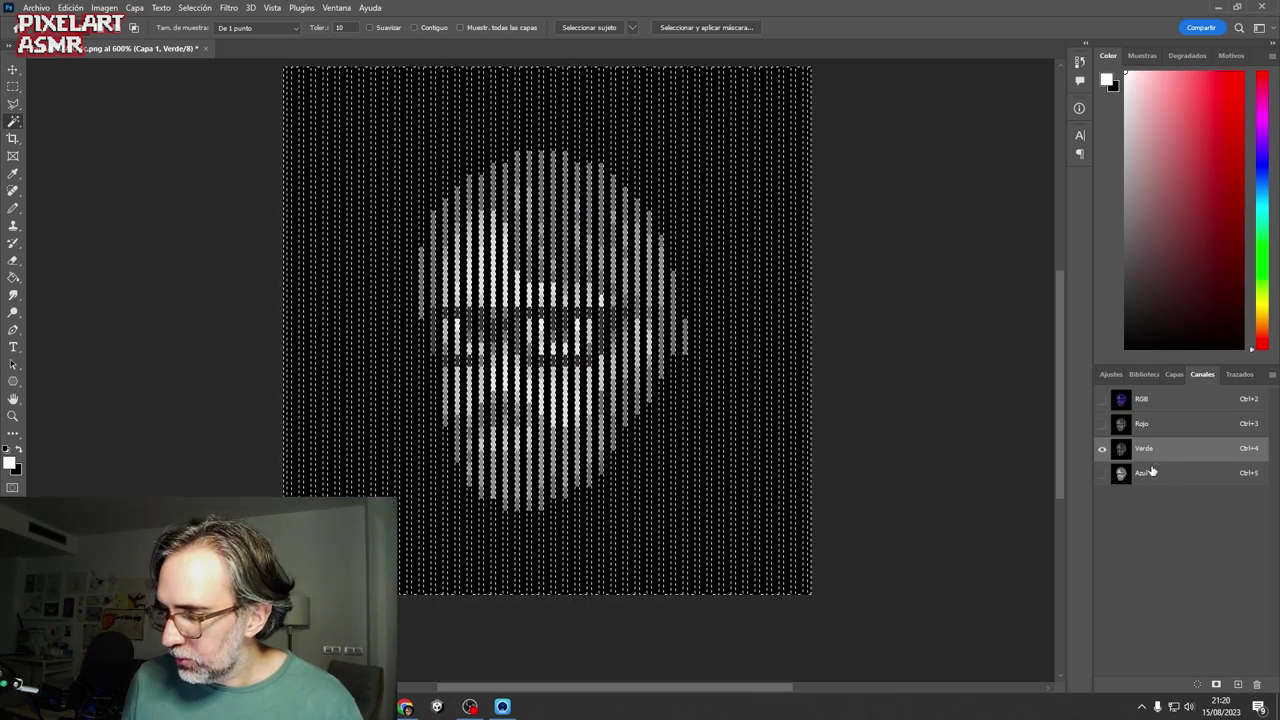
left_click(1102, 399)
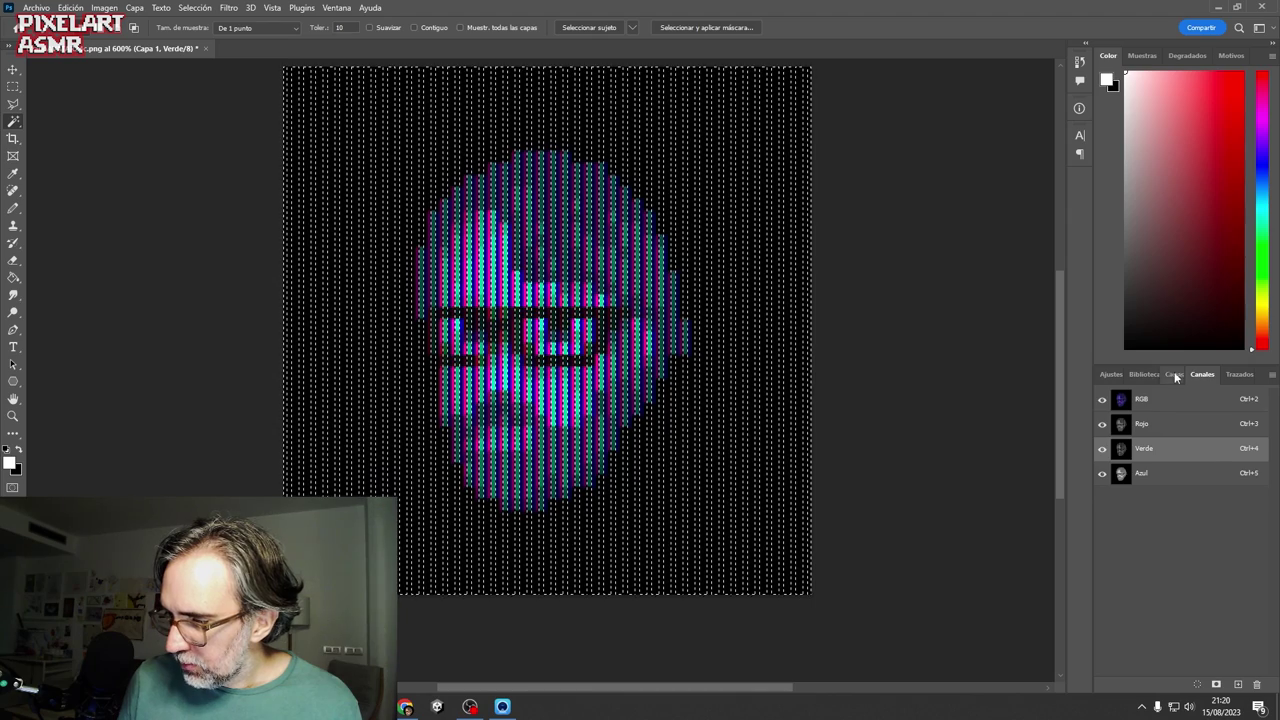
- Drop the old selection, show Capa 2 and select all of its red and green stripes with the Magic Wand
left_click(1174, 374)
key("ctrl+j")
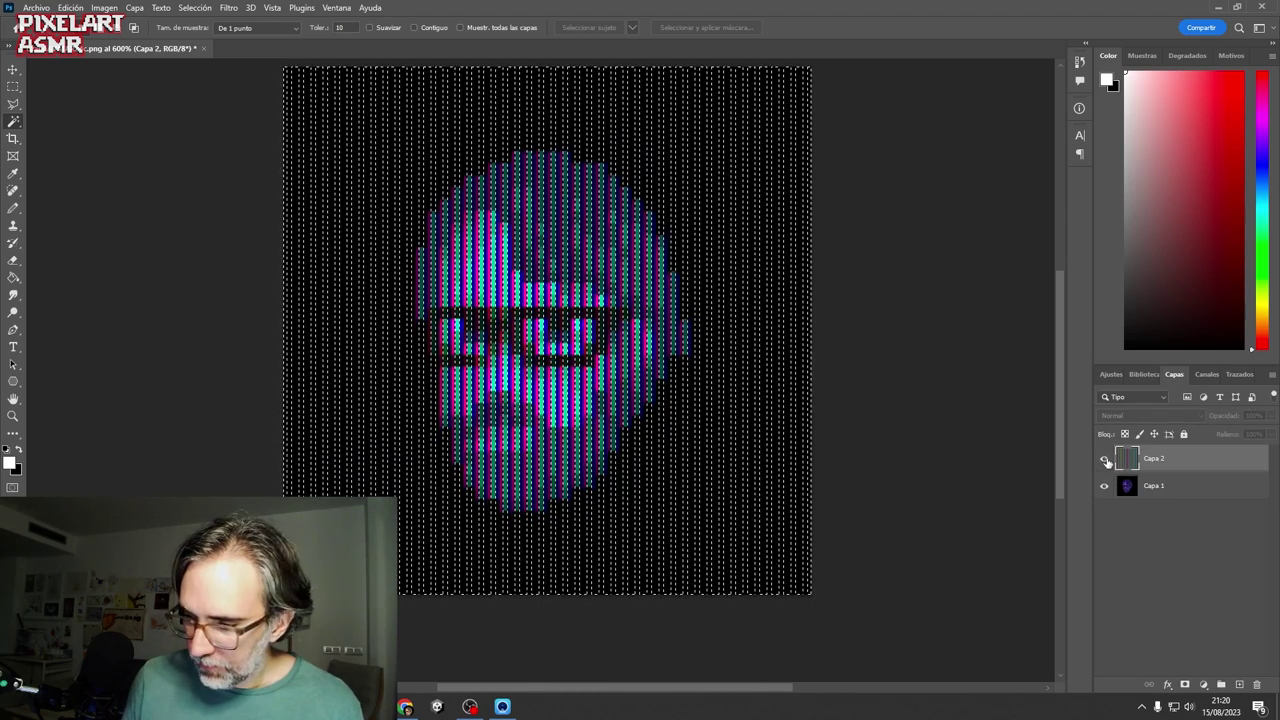
left_click(1105, 459)
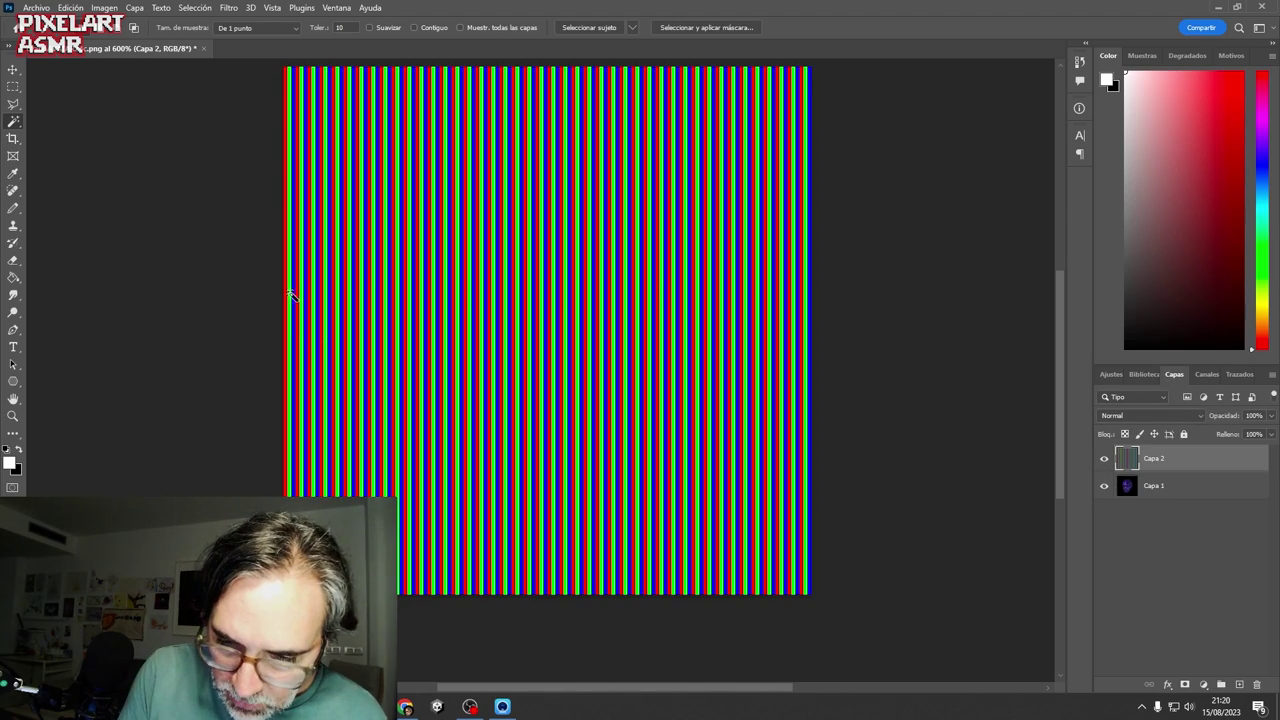
left_click(286, 325, "shift")
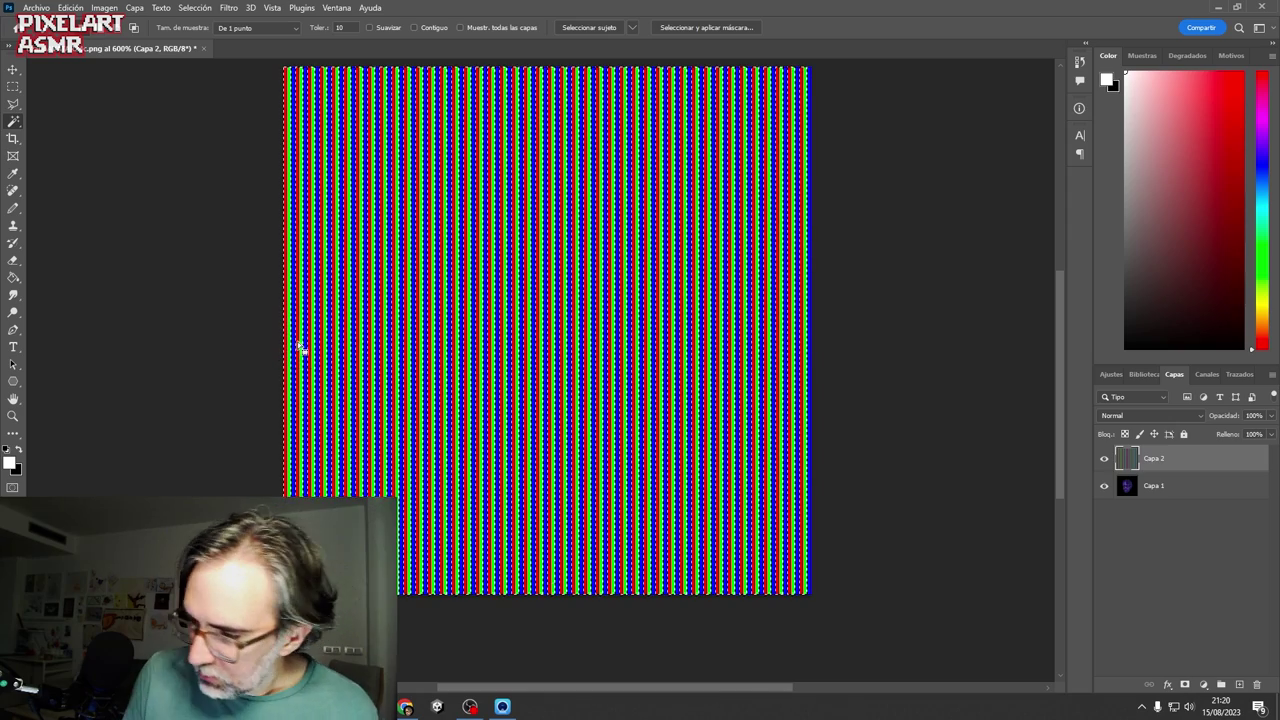
- With Capa 2 hidden, clear the selected stripes from Capa 1's blue channel and deselect
left_click(1177, 487)
left_click(1105, 459)
left_click(1207, 374)
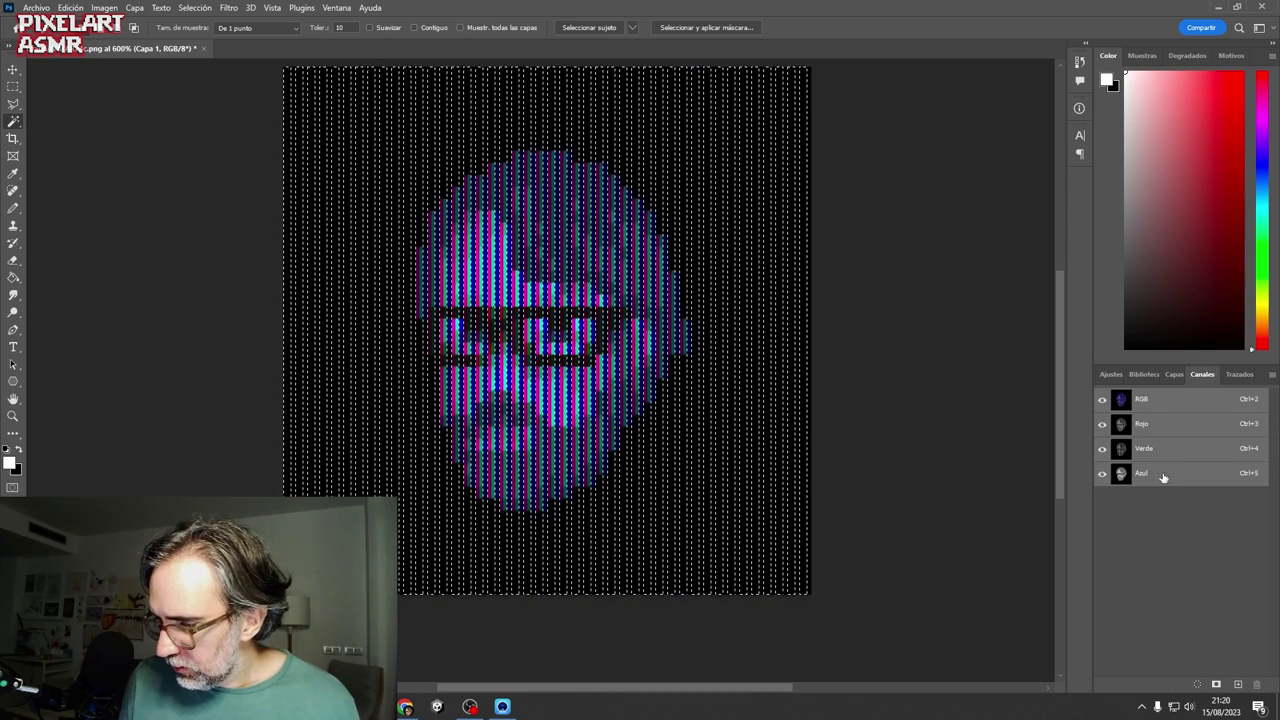
left_click(1163, 480)
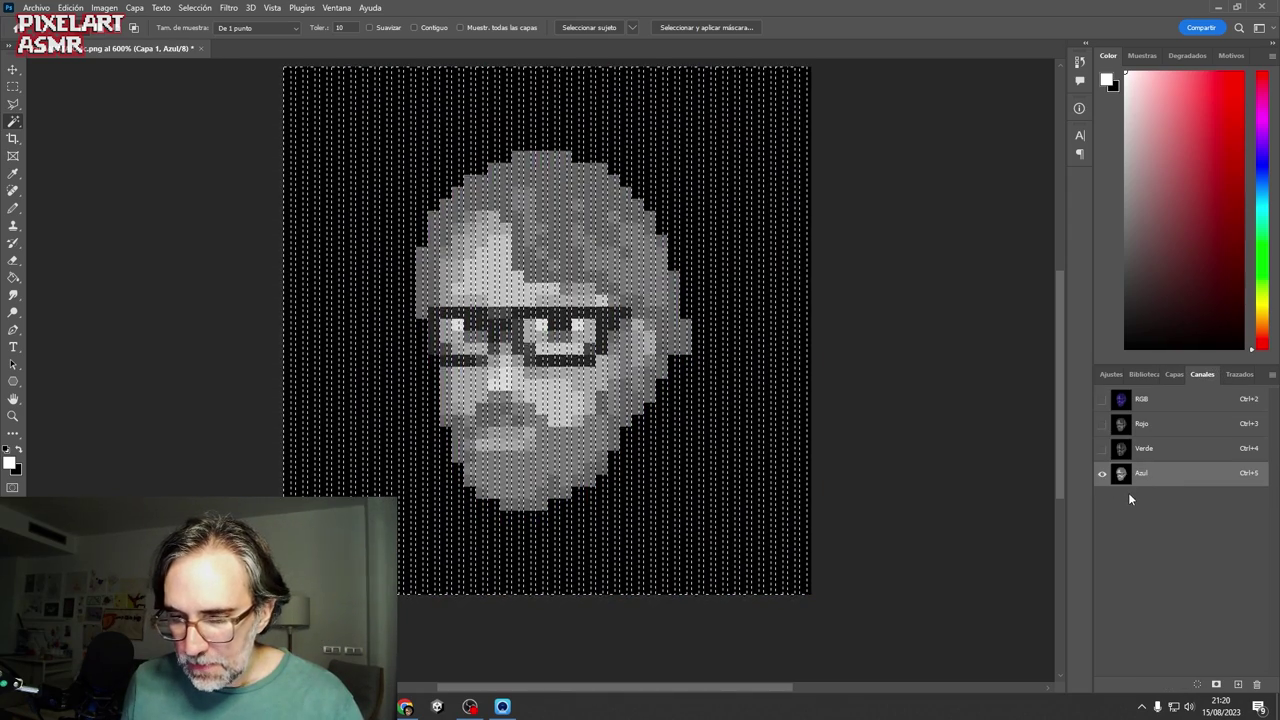
key("ctrl+d")
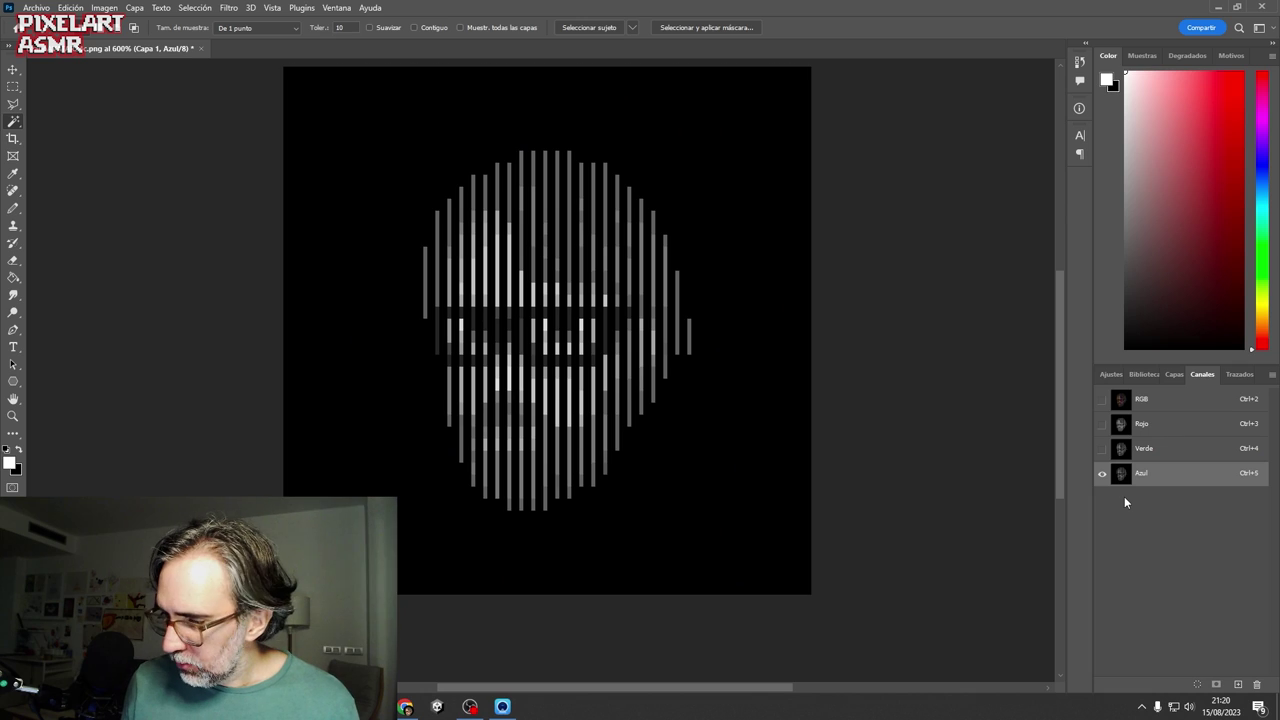
- Make the green and red channels visible together with blue, and return to the layer list
left_click(1102, 448)
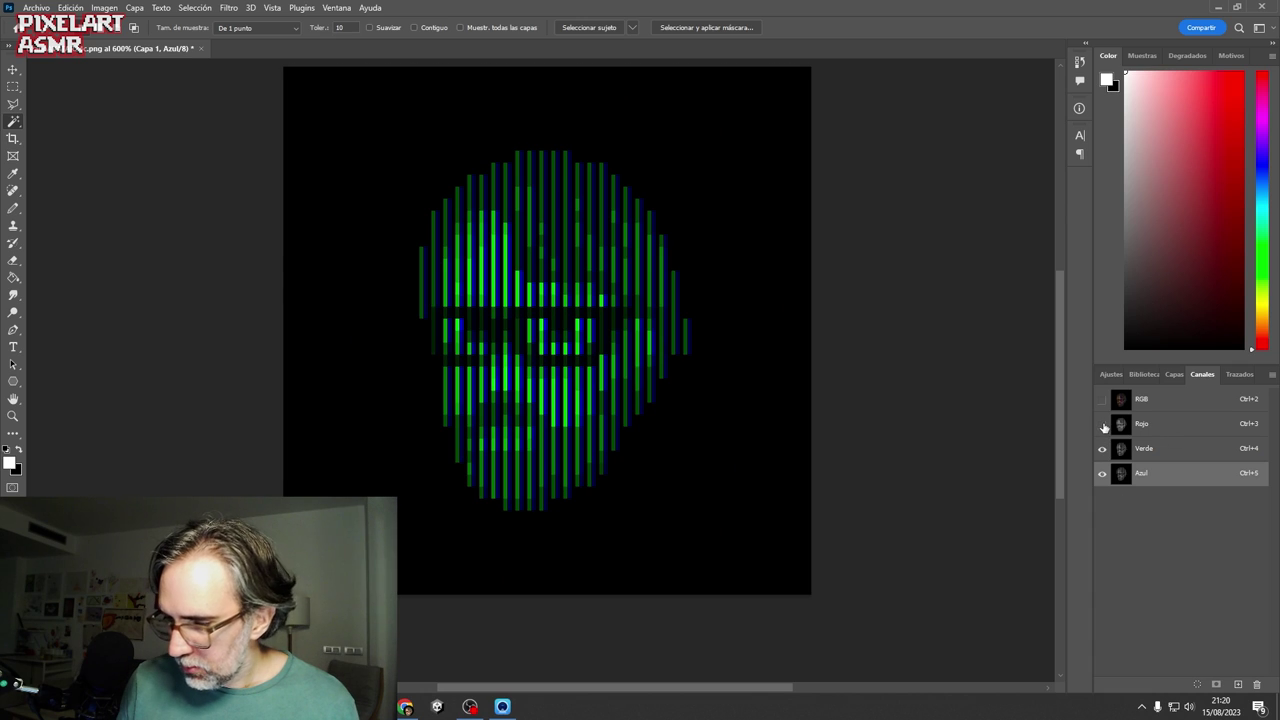
left_click(1175, 376)
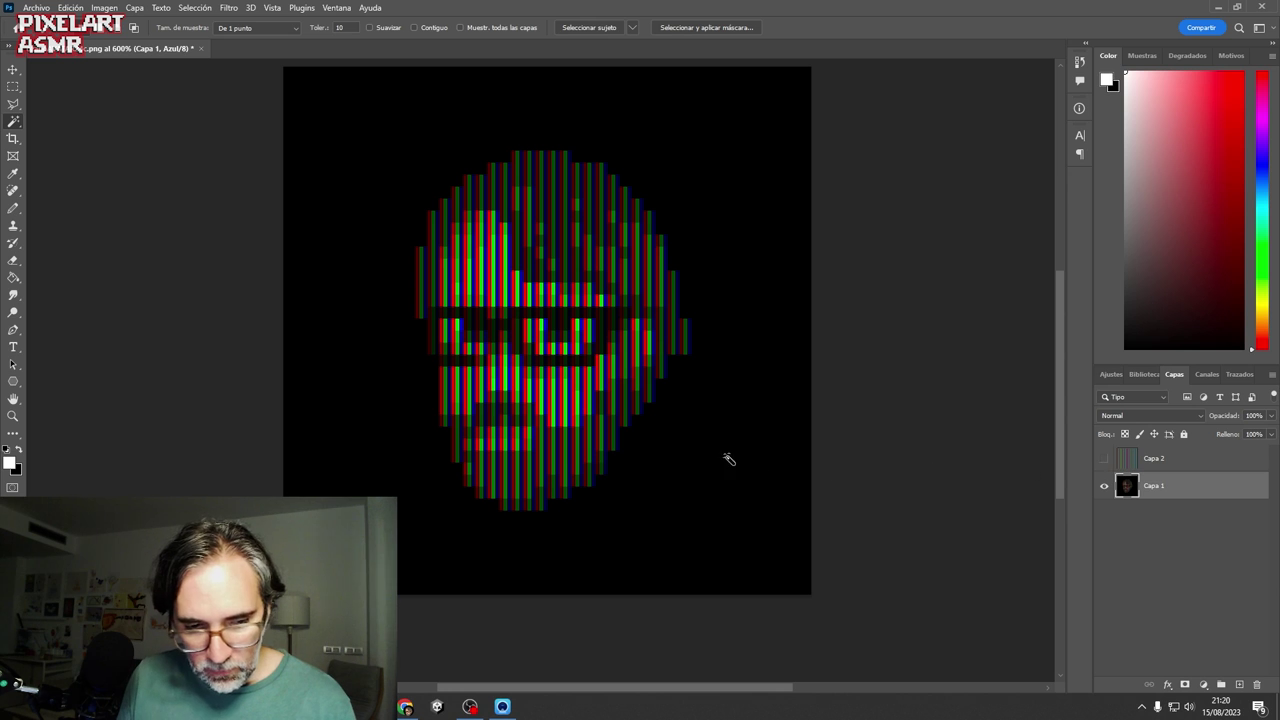
- Examine the portrait's red, green and blue stripes up close, and the whole image at sizes down to 100%
left_click(587, 422, "ctrl")
left_click(585, 425, "ctrl")
left_click(480, 402, "ctrl")
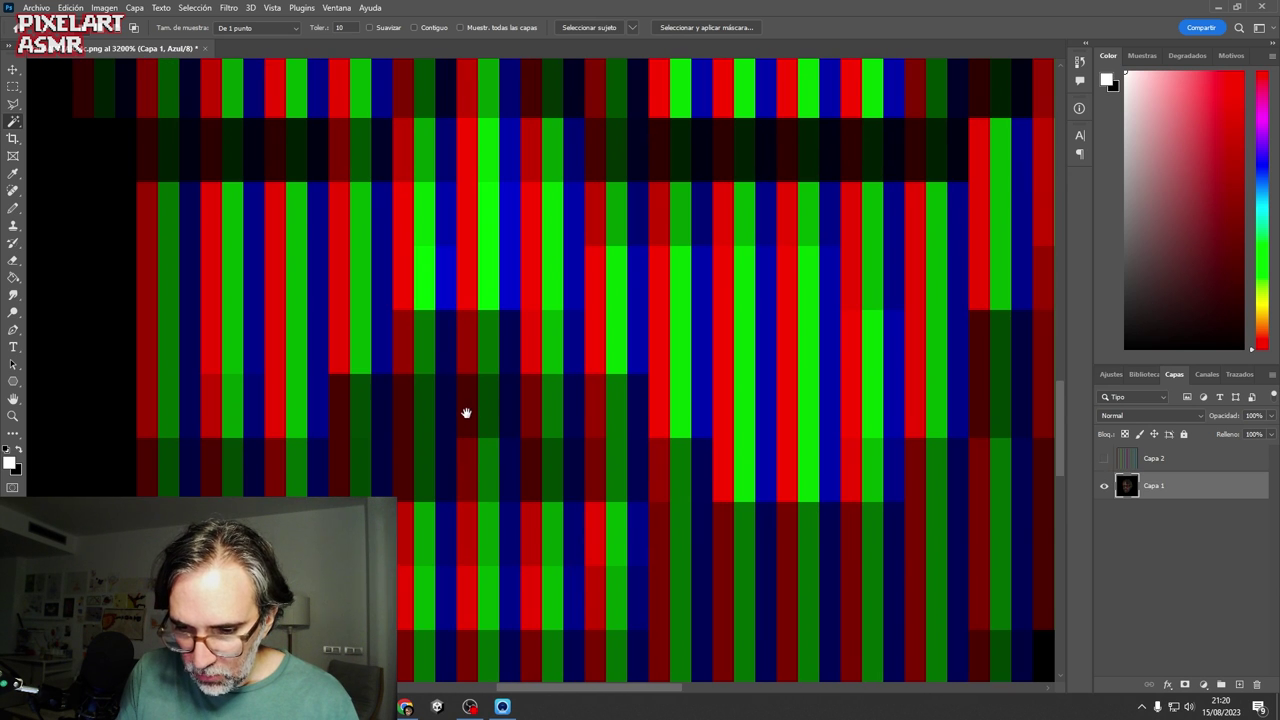
left_click(405, 428, "ctrl")
left_click(365, 429, "ctrl")
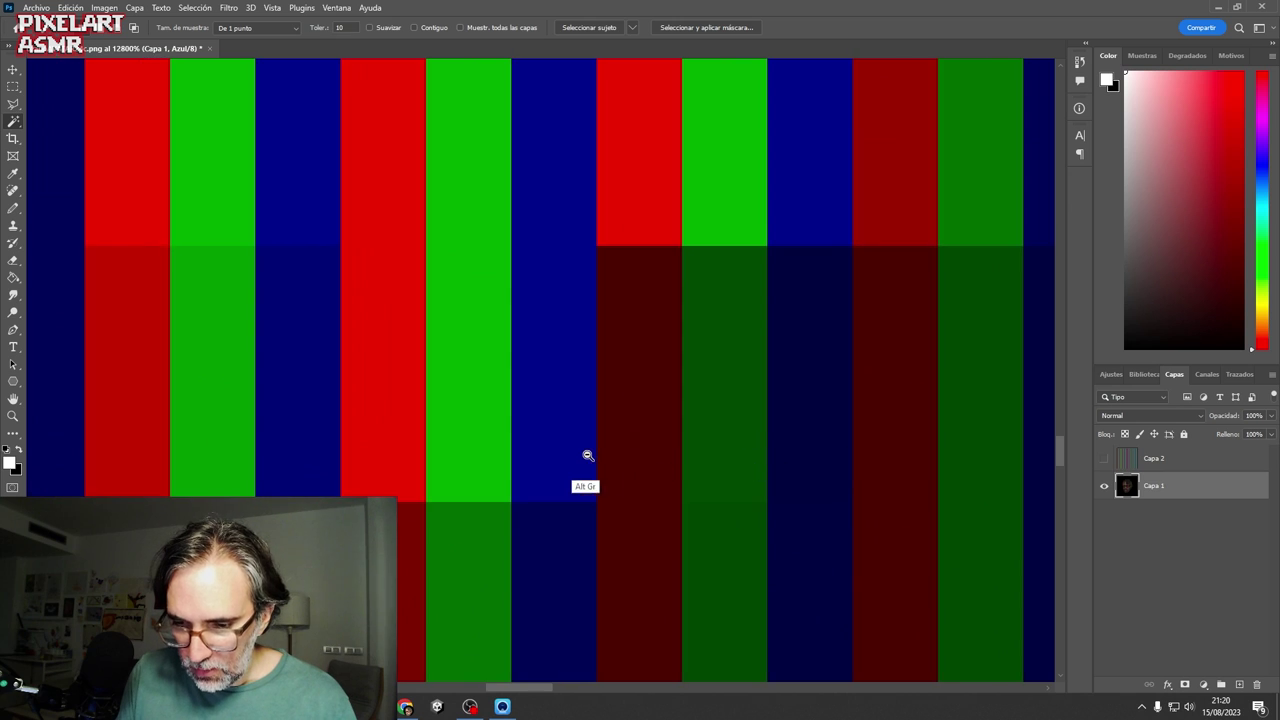
left_click(586, 458, "ctrl+alt")
left_click(583, 460, "ctrl+alt")
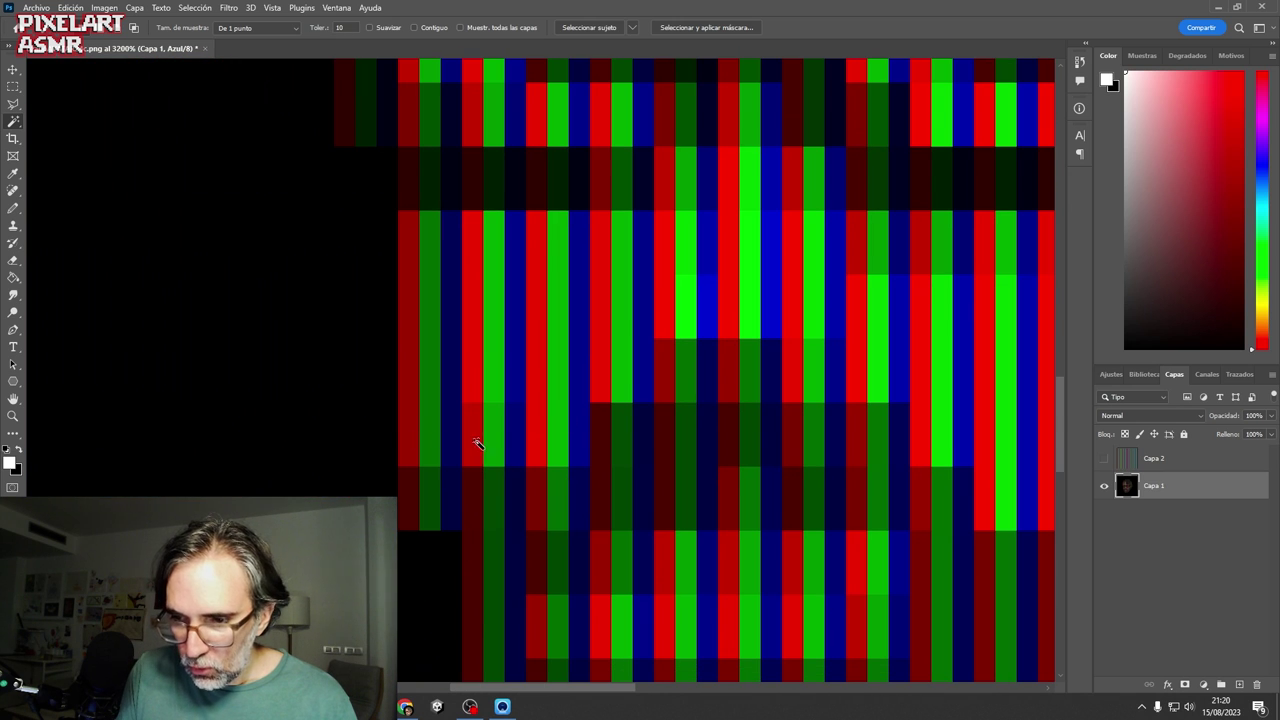
left_click(746, 452, "ctrl+alt")
left_click(744, 462, "ctrl+alt")
left_click(741, 468, "ctrl+alt")
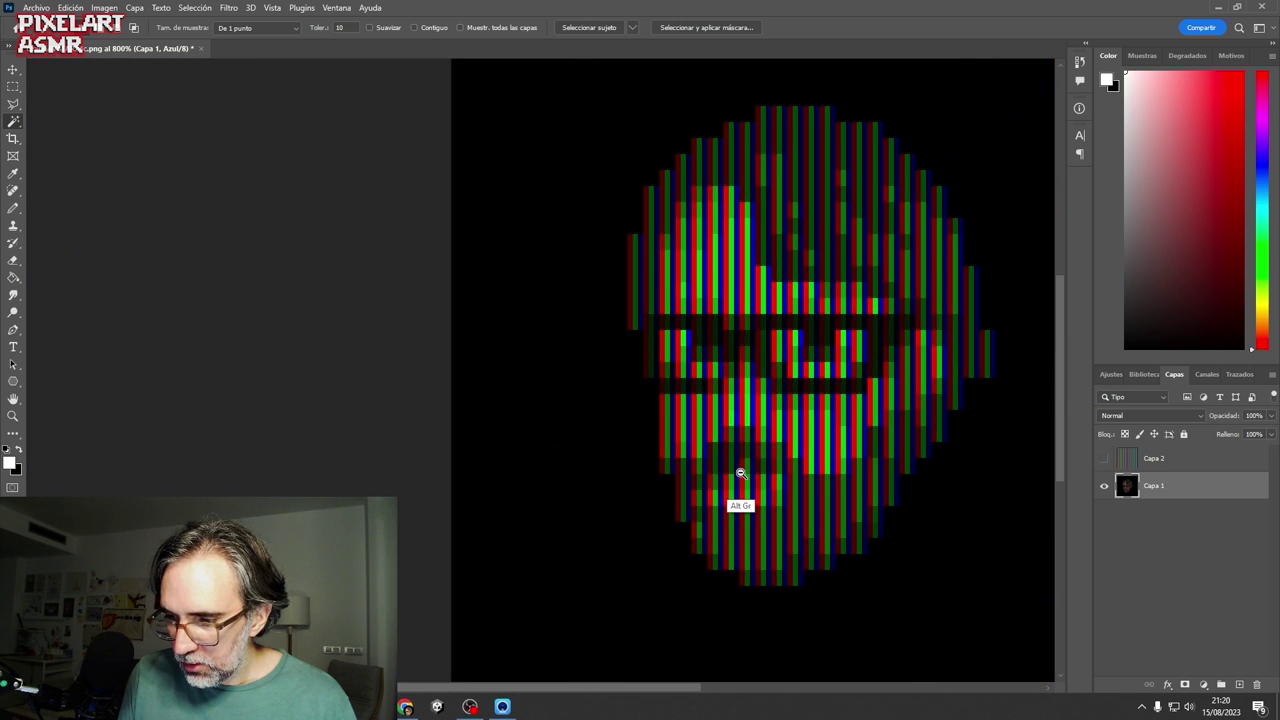
left_click(737, 480, "ctrl+alt")
left_click(760, 500, "ctrl+alt")
left_click(788, 510, "ctrl+alt")
left_click(791, 511, "ctrl+alt")
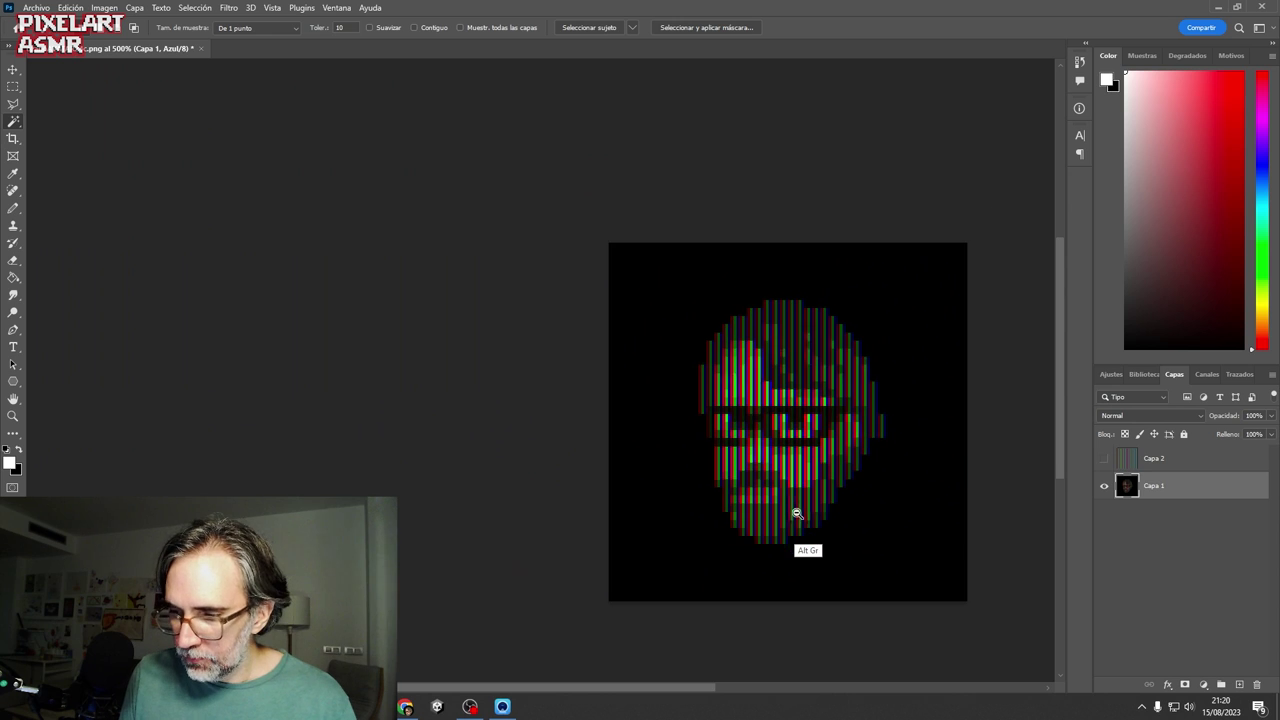
left_click(813, 521, "ctrl+alt")
left_click(821, 522, "ctrl+alt")
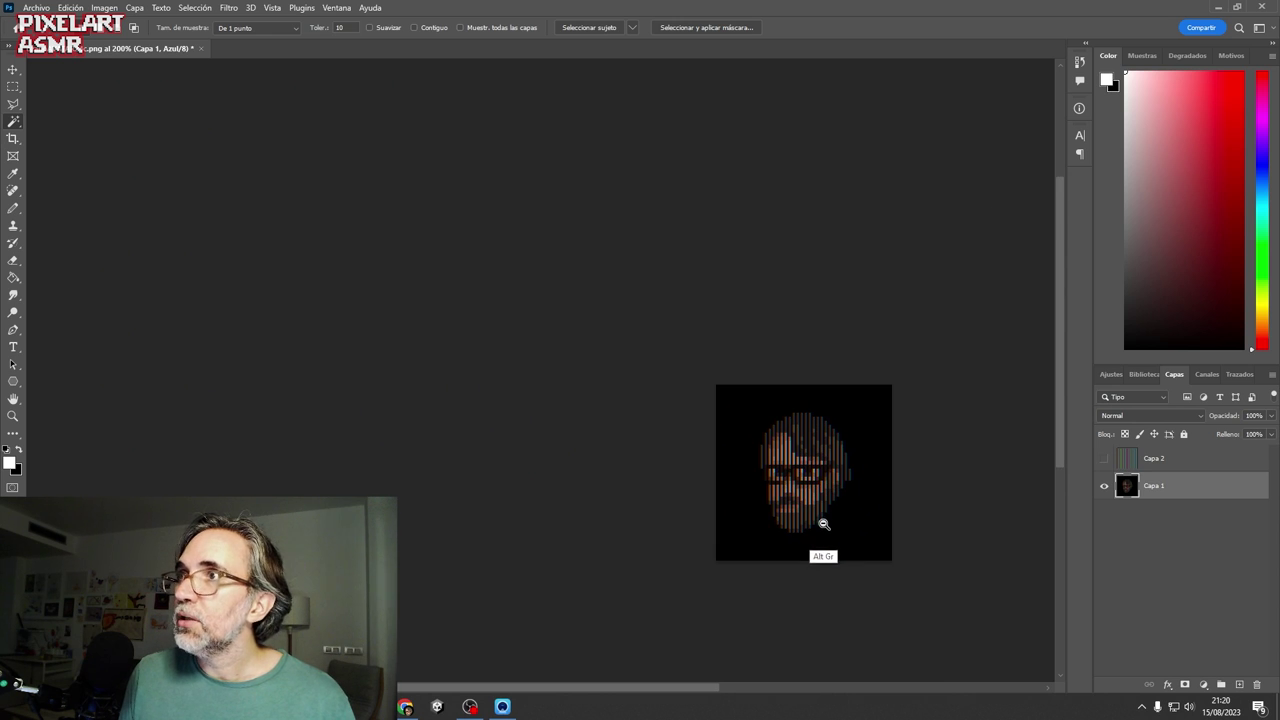
left_click(823, 523, "ctrl+alt")
left_click(669, 402, "ctrl+alt")
left_click_drag(680, 444, 567, 488)
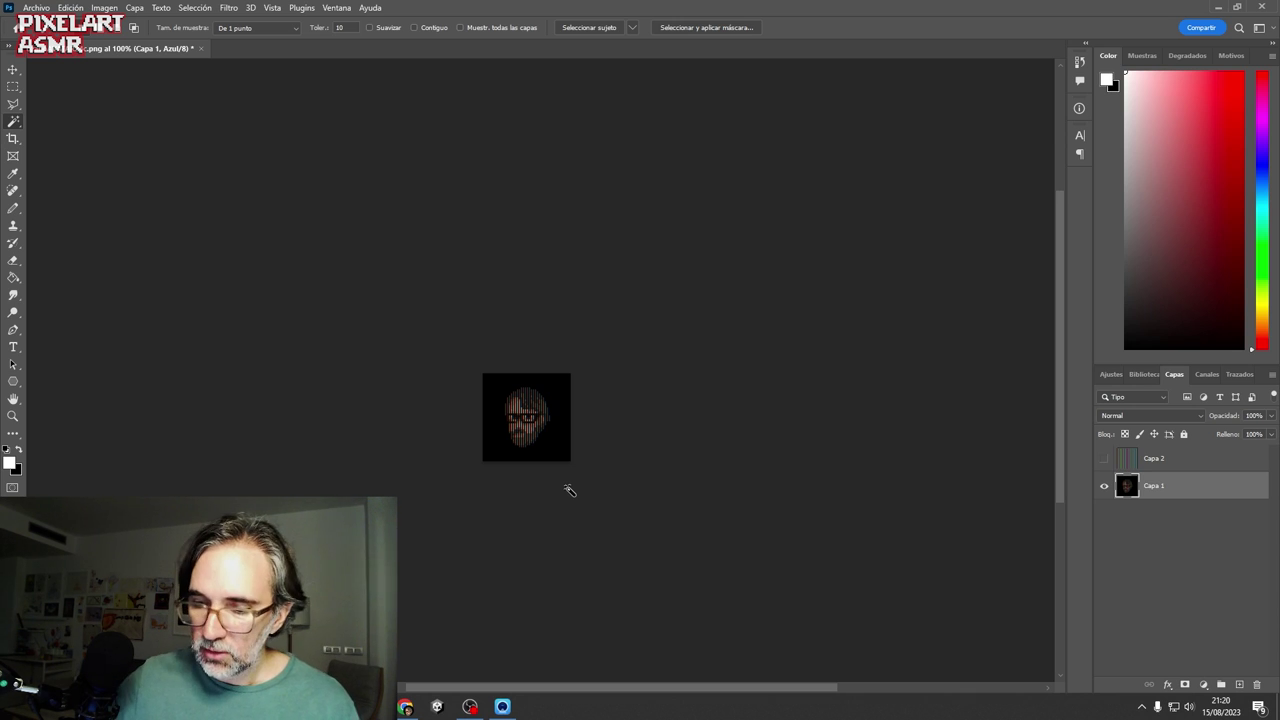
- Float the portrait document in its own window, enlarge that window and activate the Crop tool
left_click_drag(102, 50, 373, 173)
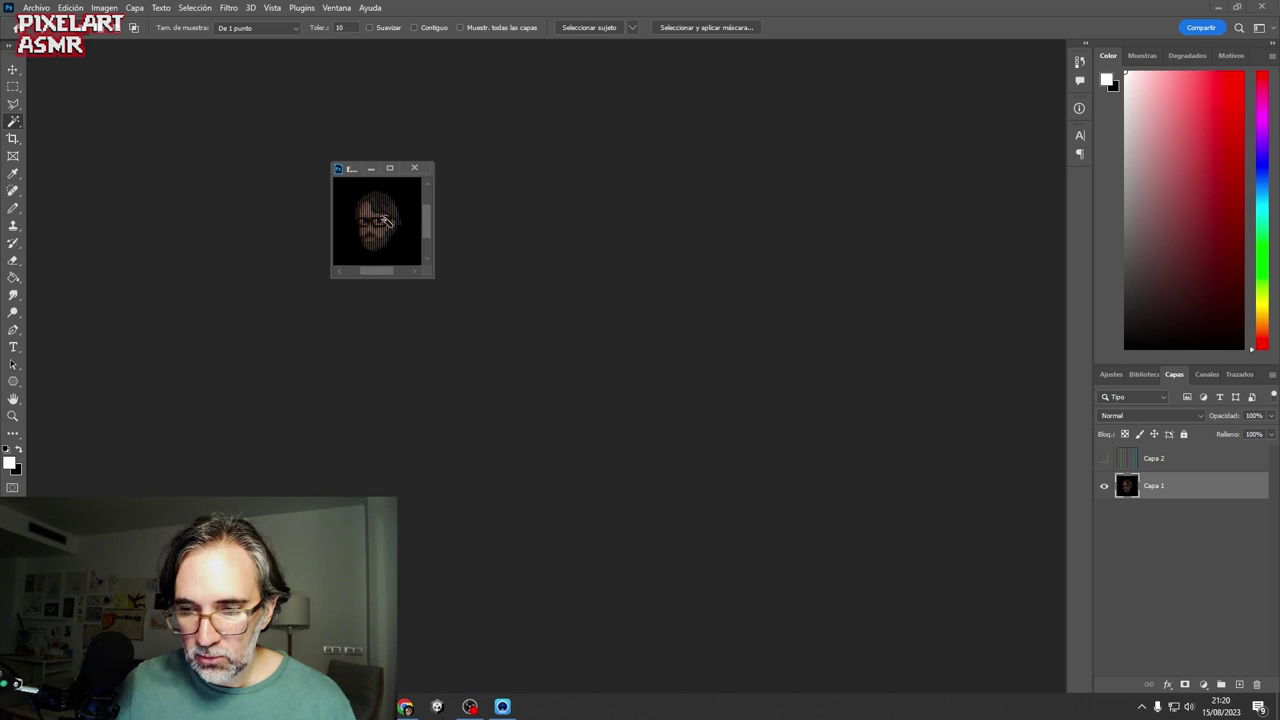
left_click_drag(431, 276, 958, 688)
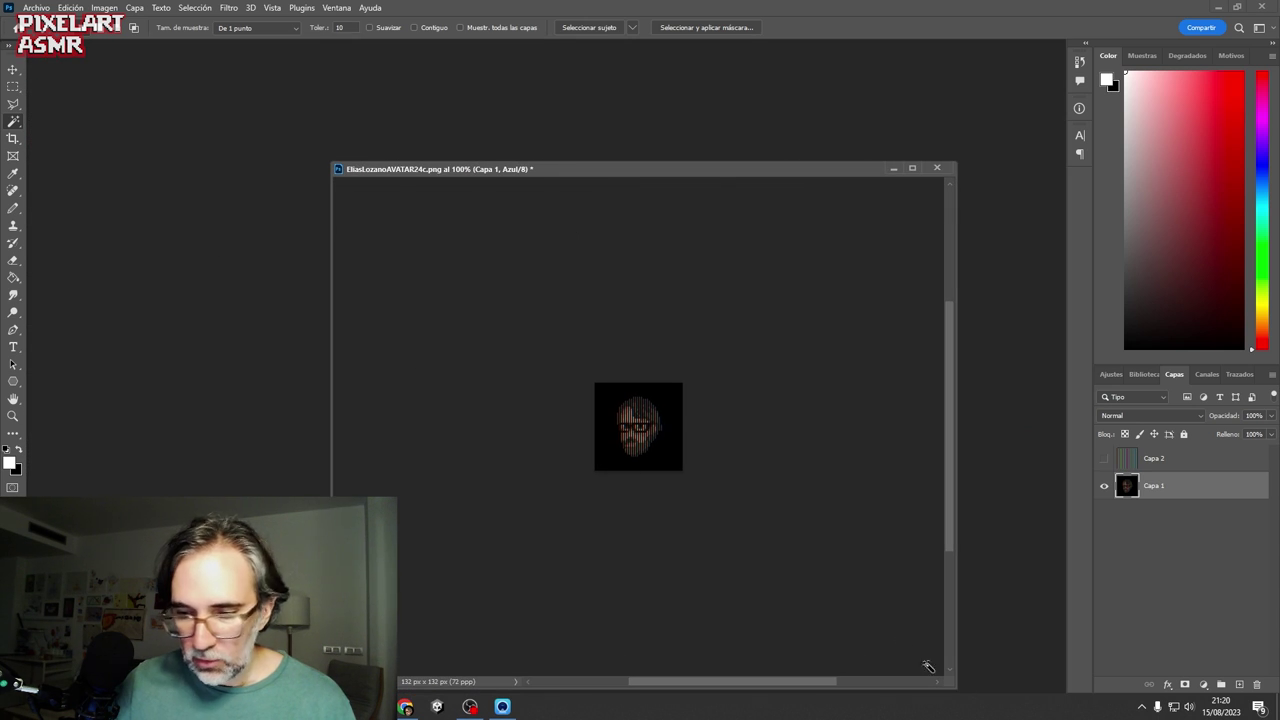
key("c")
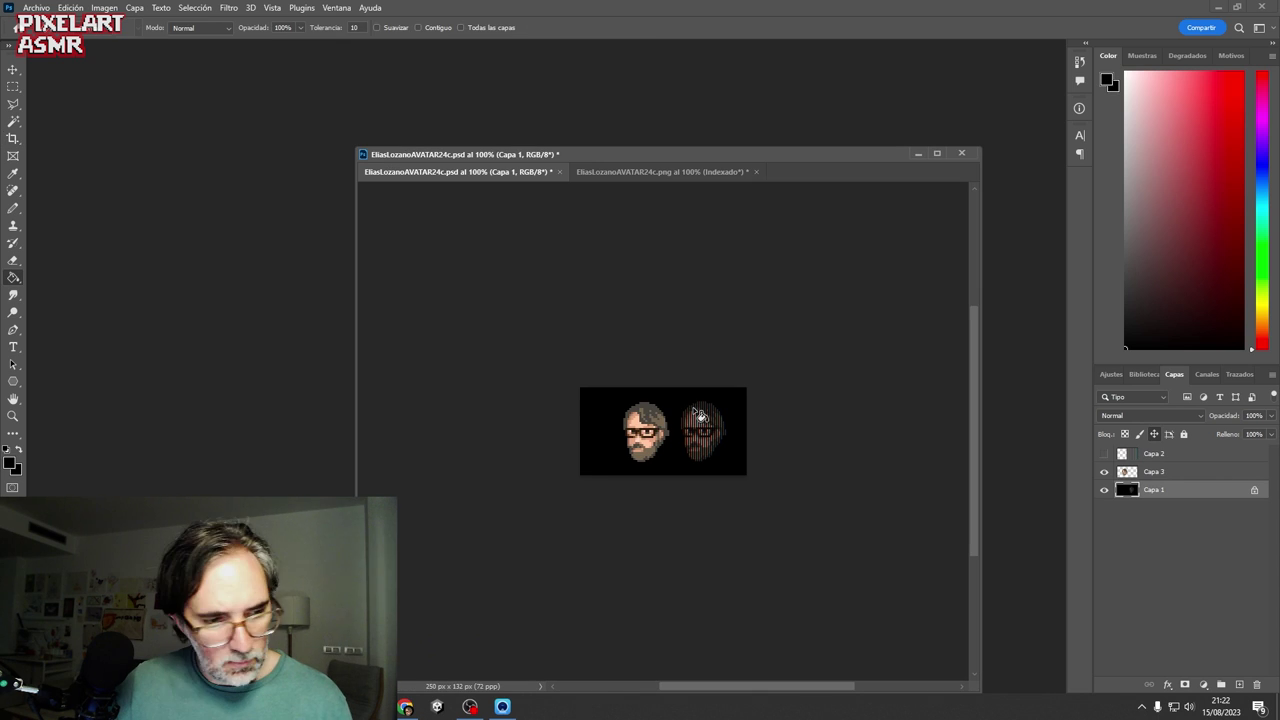
- Crop the side-by-side portrait canvas equally on both sides to 218 px wide
key("c")
left_click_drag(578, 434, 591, 434)
key("Return")
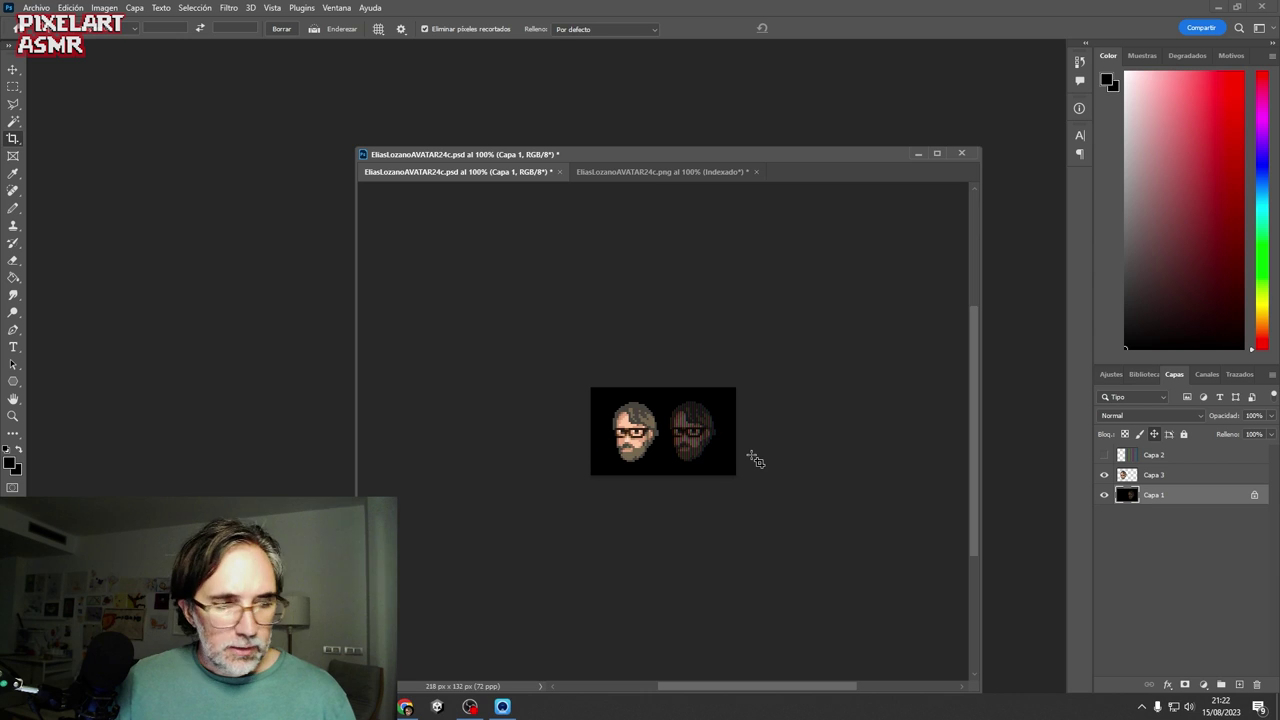
- Compare the original and striped portraits in full-screen mode, from individual subpixel stripes out to the whole image
key("f")
key("f")
left_click_drag(683, 409, 730, 488)
scroll(727, 432, "up", 3)
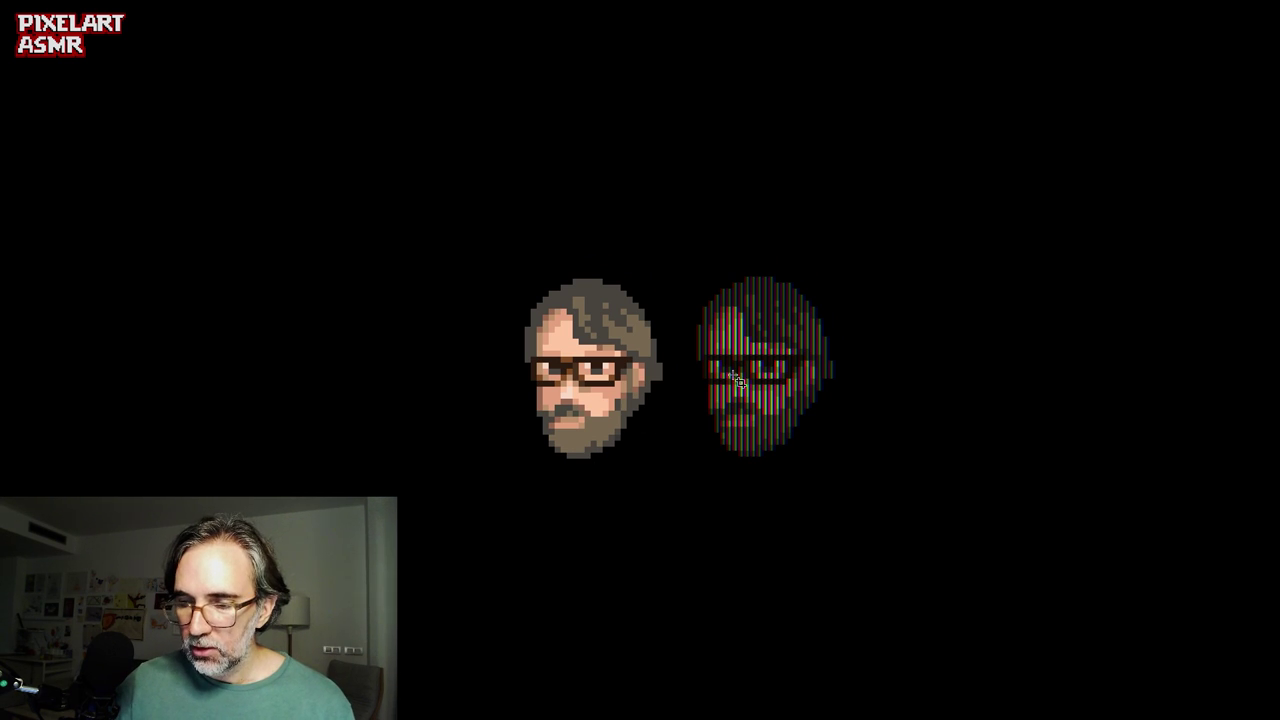
scroll(738, 380, "up", 4)
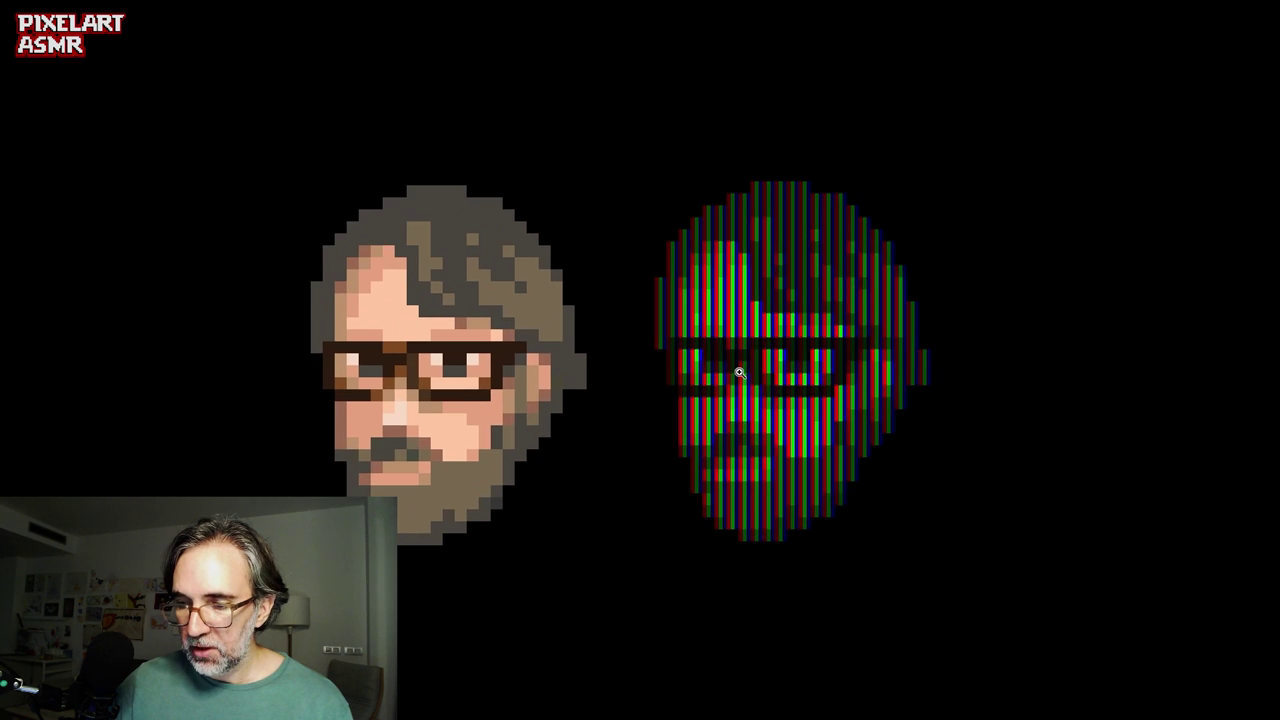
scroll(739, 373, "up", 5)
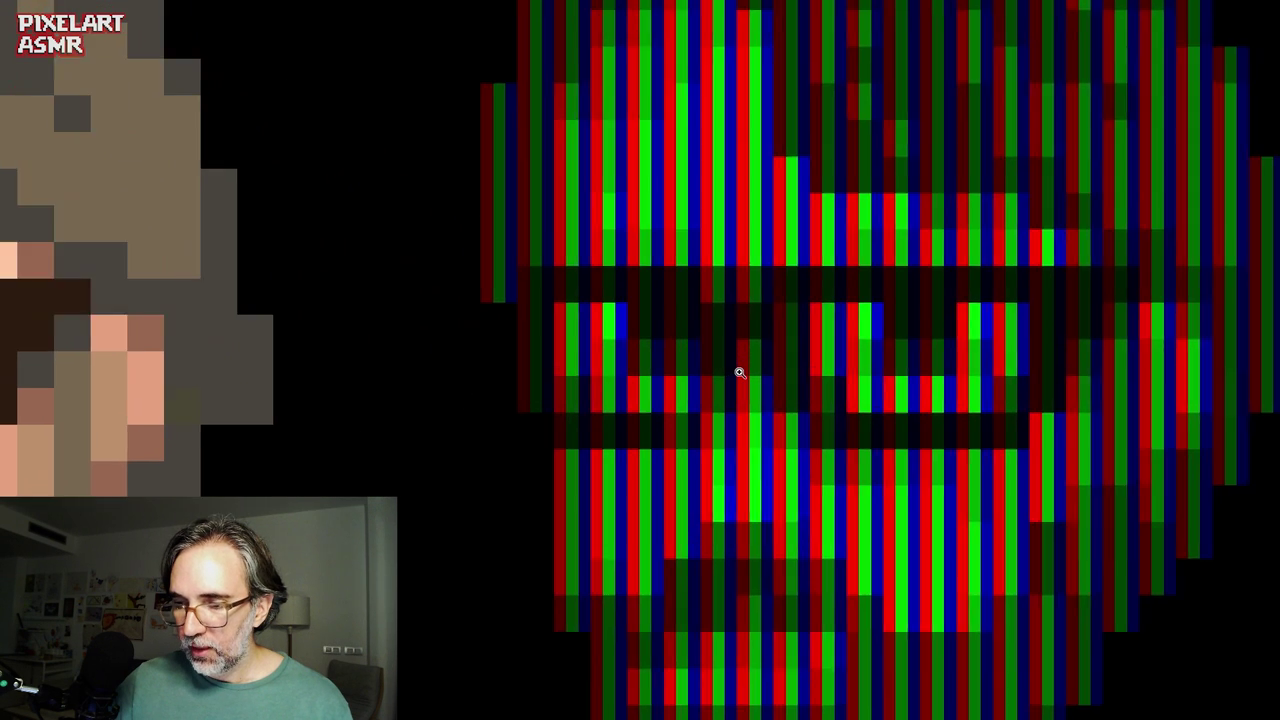
left_click(739, 373)
left_click_drag(749, 418, 628, 387)
left_click(561, 410, "alt")
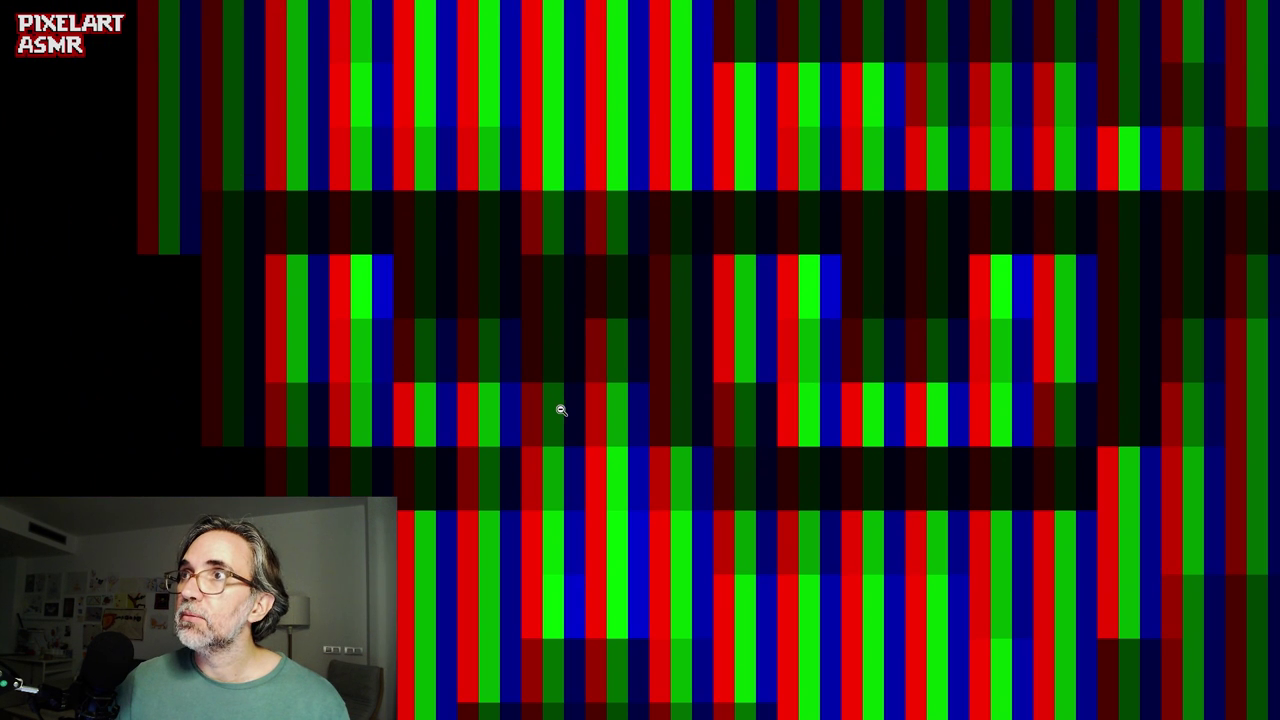
scroll(408, 436, "down", 3)
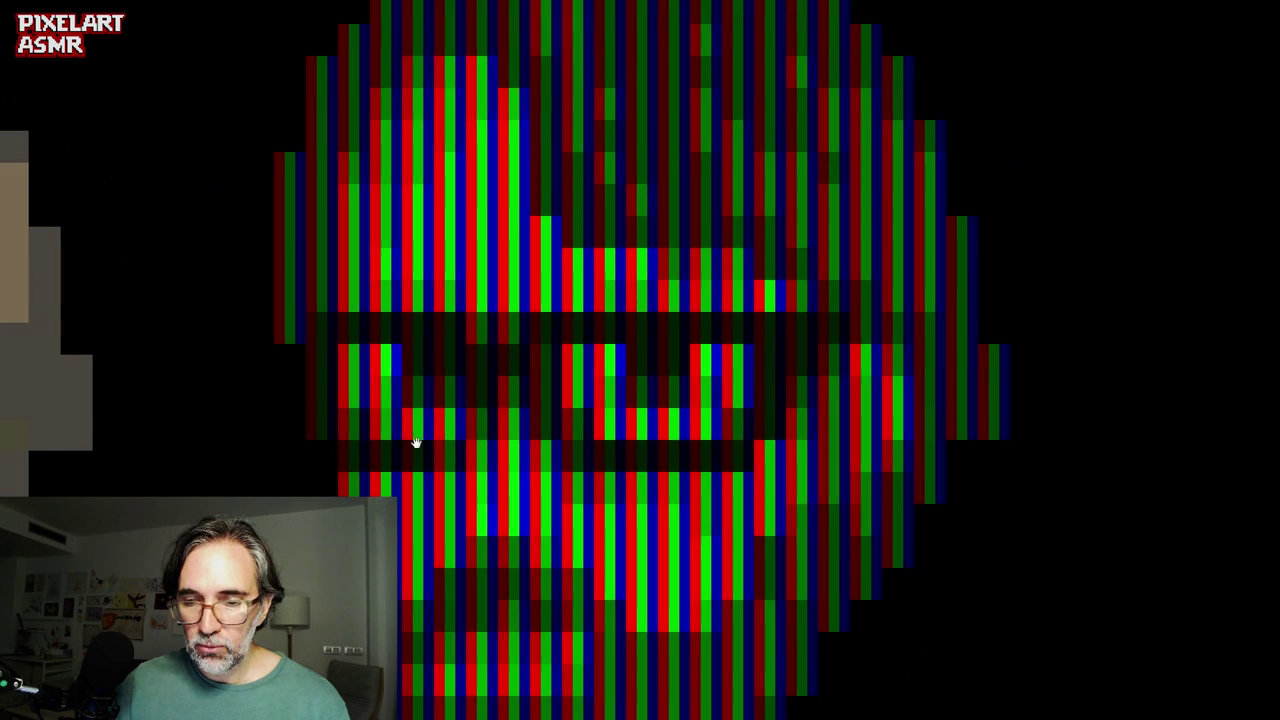
left_click_drag(345, 384, 447, 389)
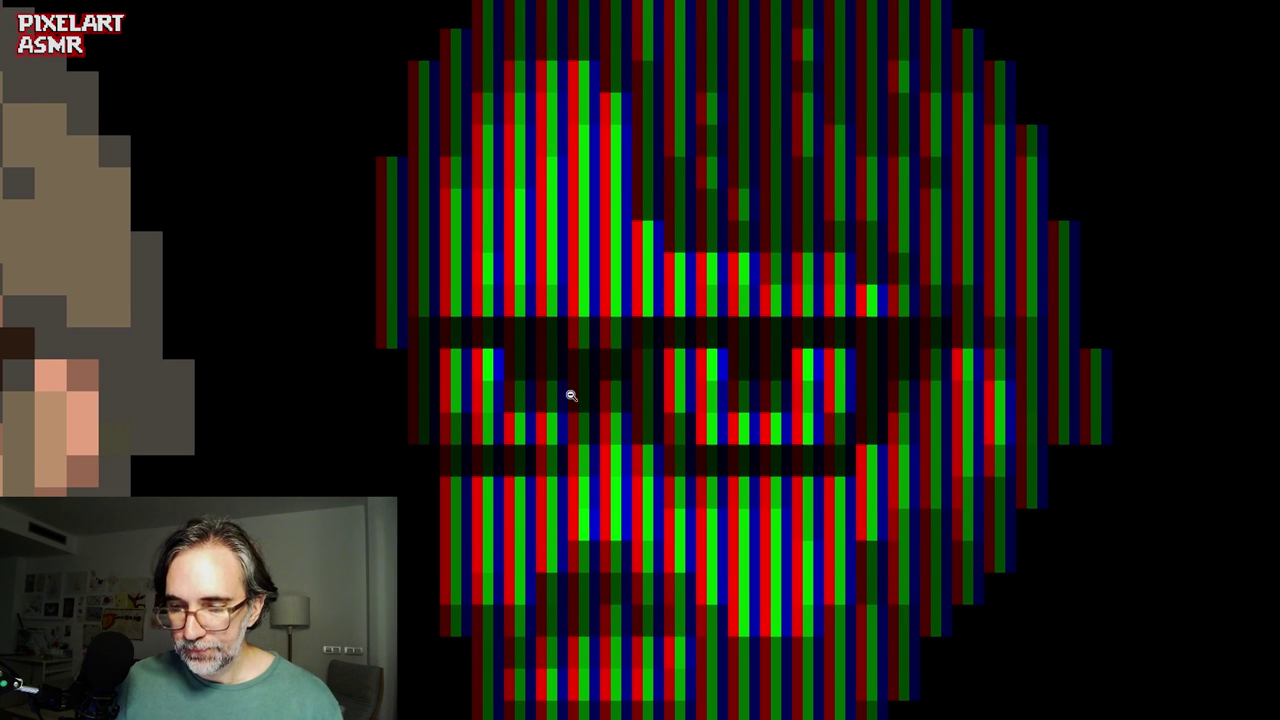
scroll(572, 394, "down", 3)
scroll(579, 392, "down", 5)
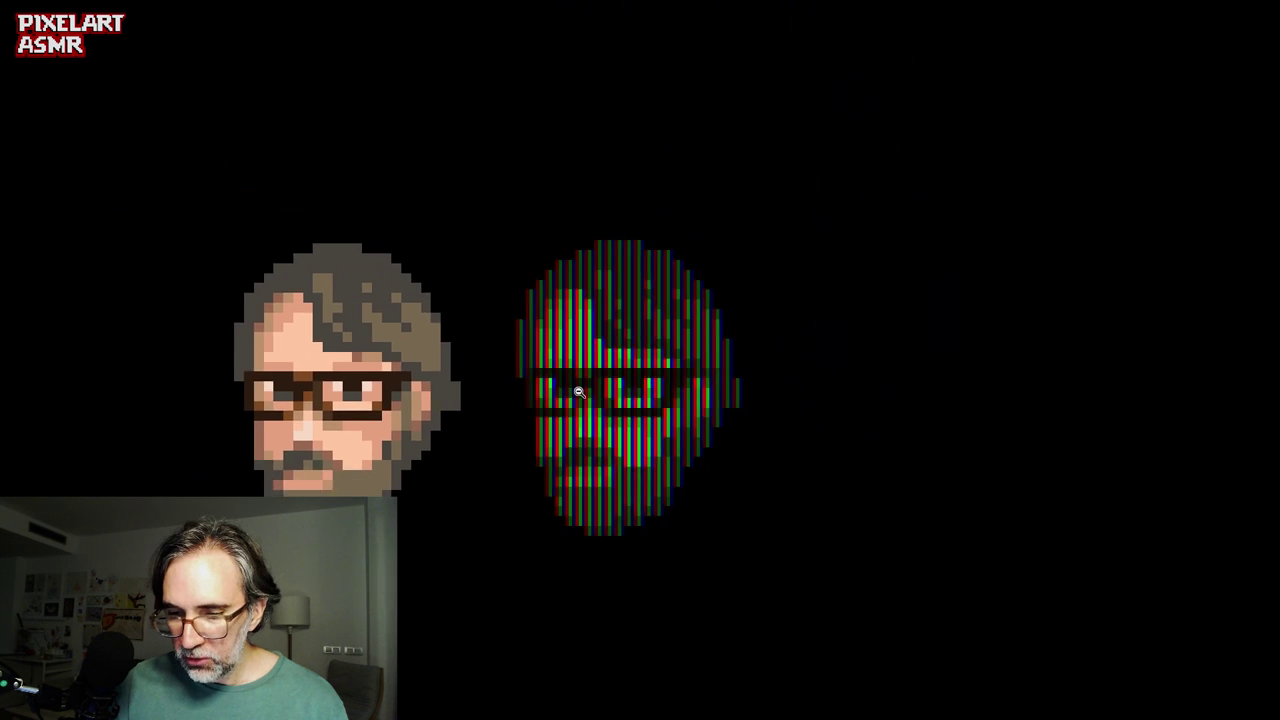
left_click_drag(603, 435, 662, 408)
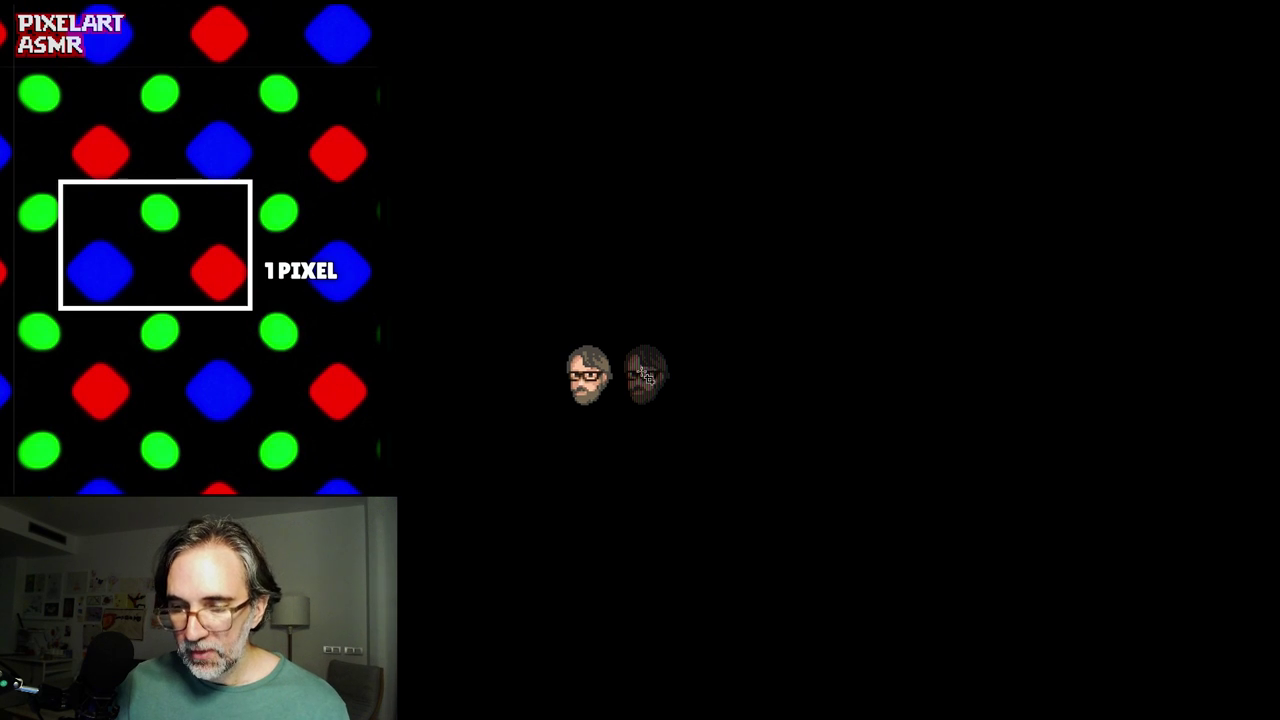
scroll(592, 356, "up", 1)
scroll(592, 356, "up", 2)
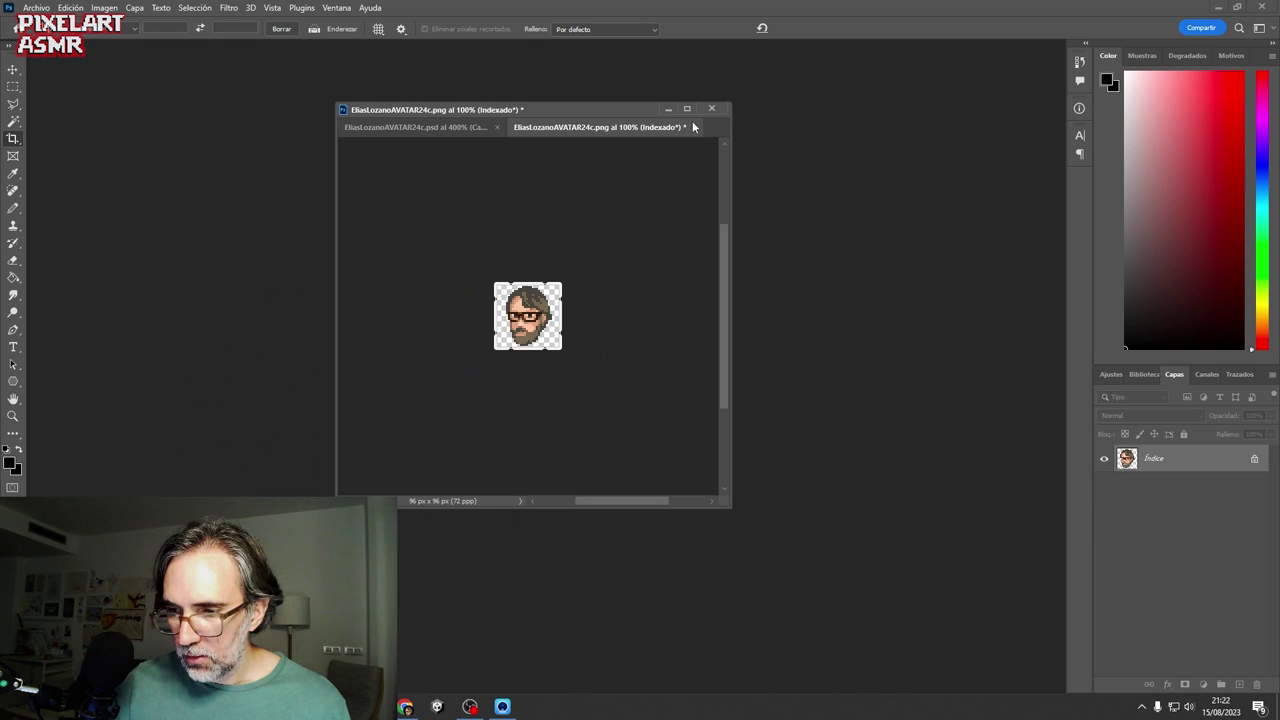
- Close the indexed PNG document without saving its changes
left_click(693, 127)
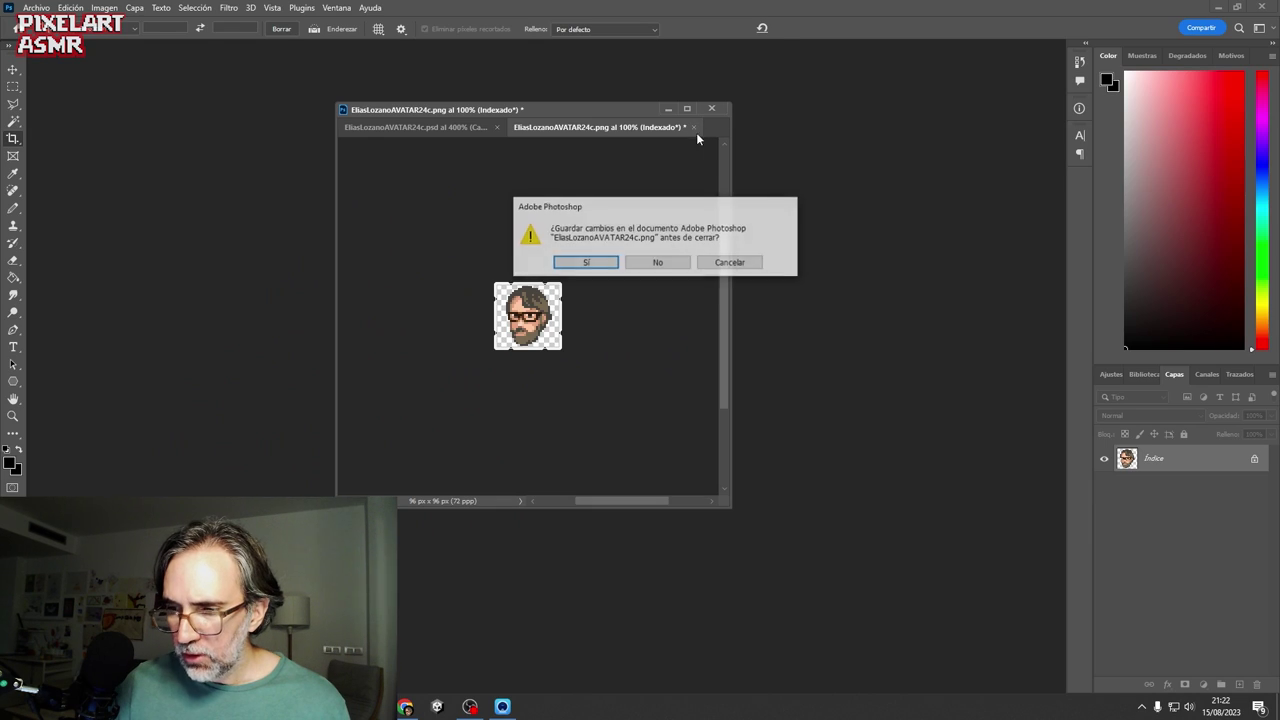
left_click(659, 264)
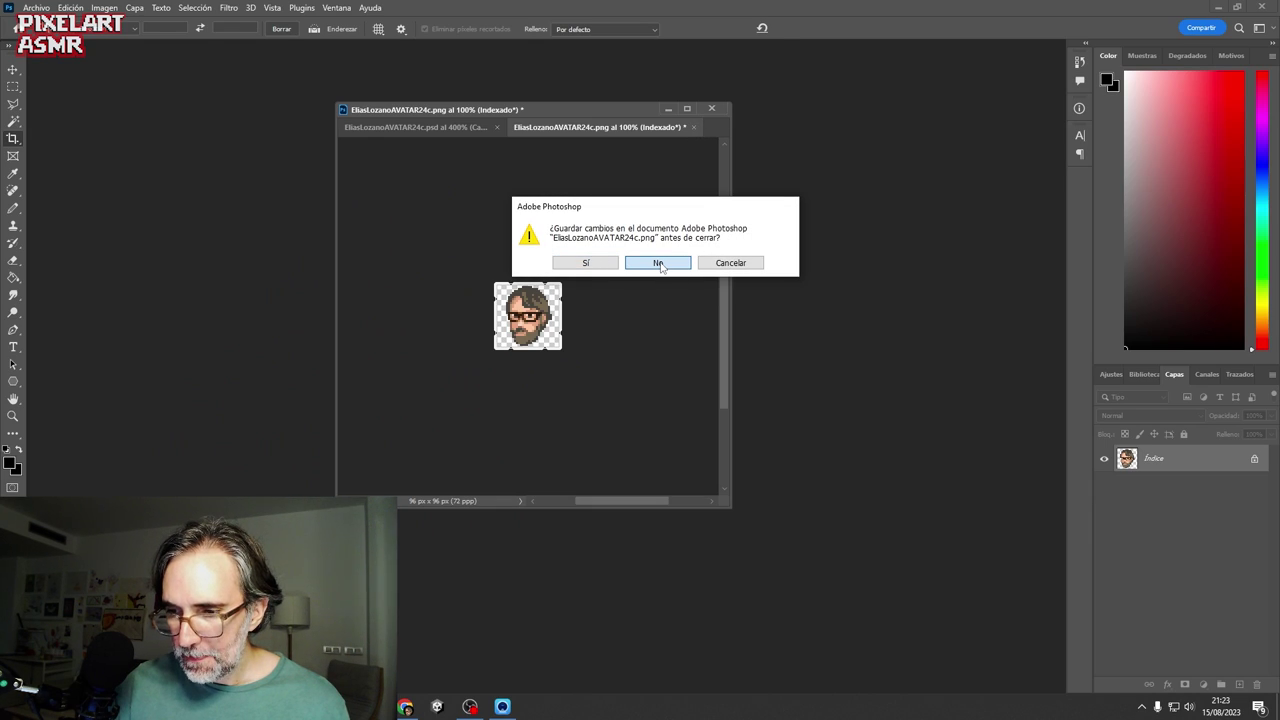
- Reorder the layers so that Capa 3 is first, Capa 1 second and Capa 2 at the base of the stack
left_click_drag(1150, 456, 1161, 482)
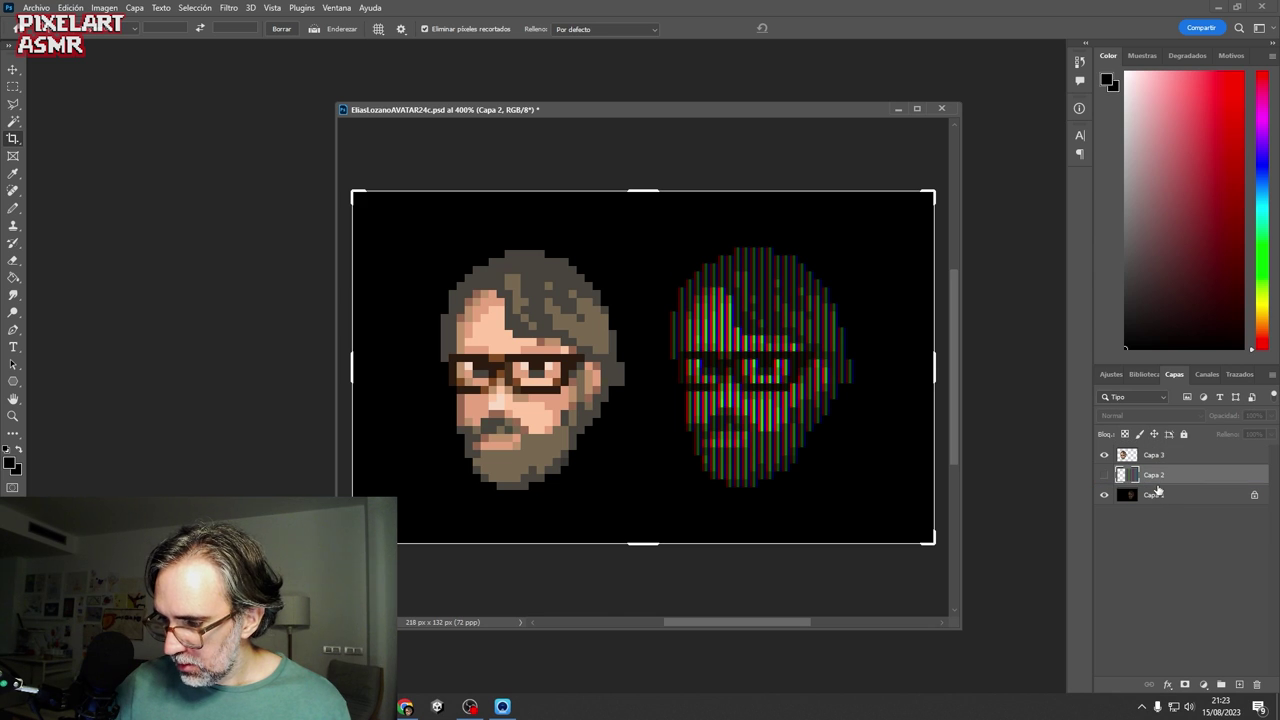
left_click(1117, 494)
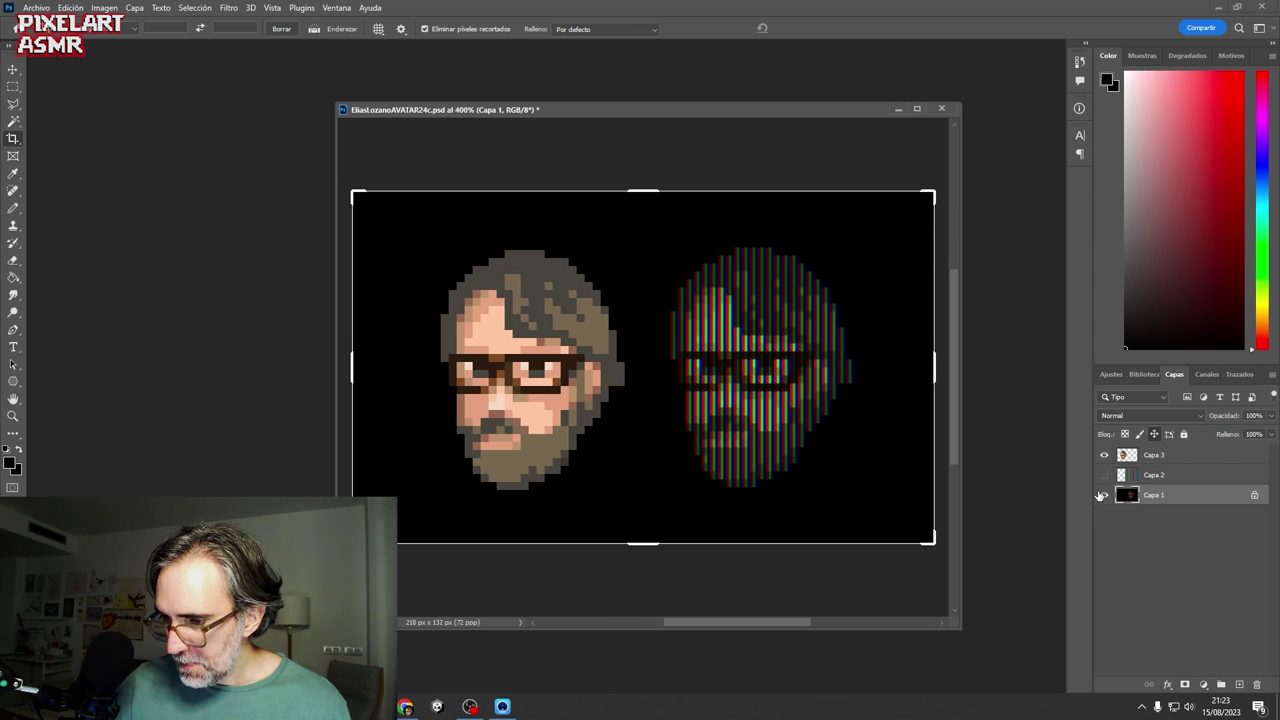
double_click(1152, 498)
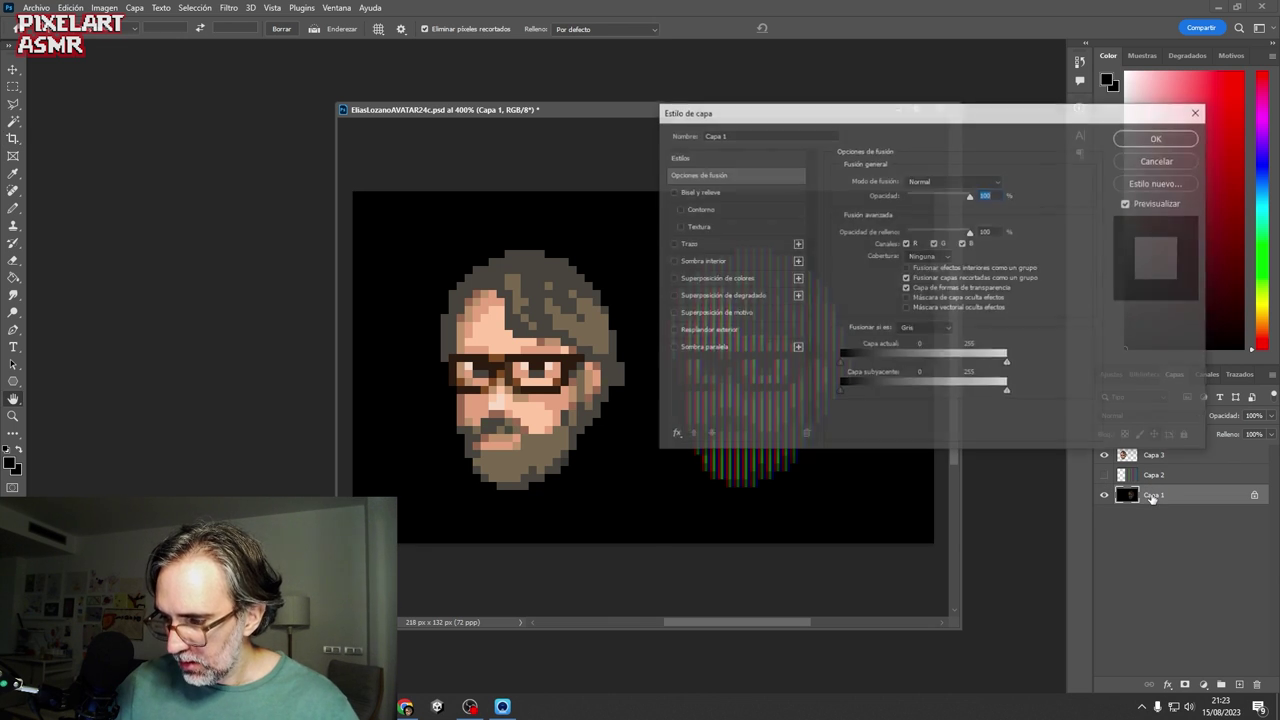
key("Escape")
left_click_drag(1165, 498, 1172, 475)
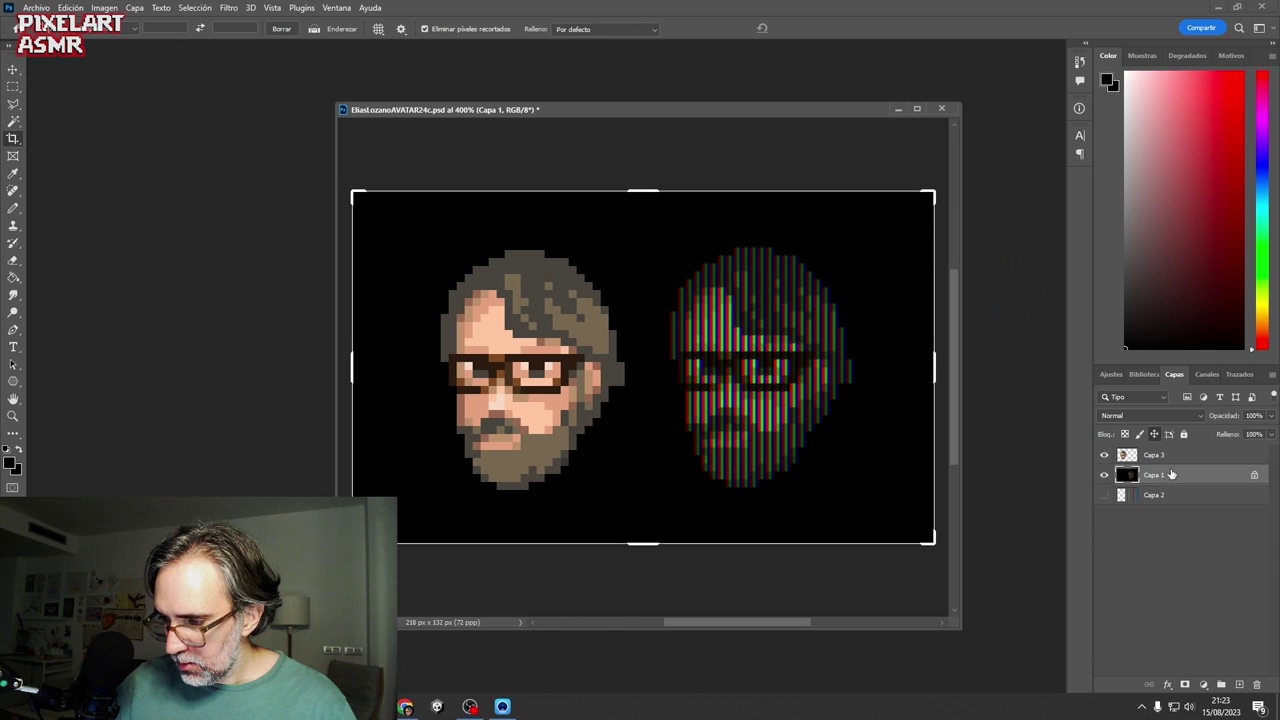
left_click(1155, 496)
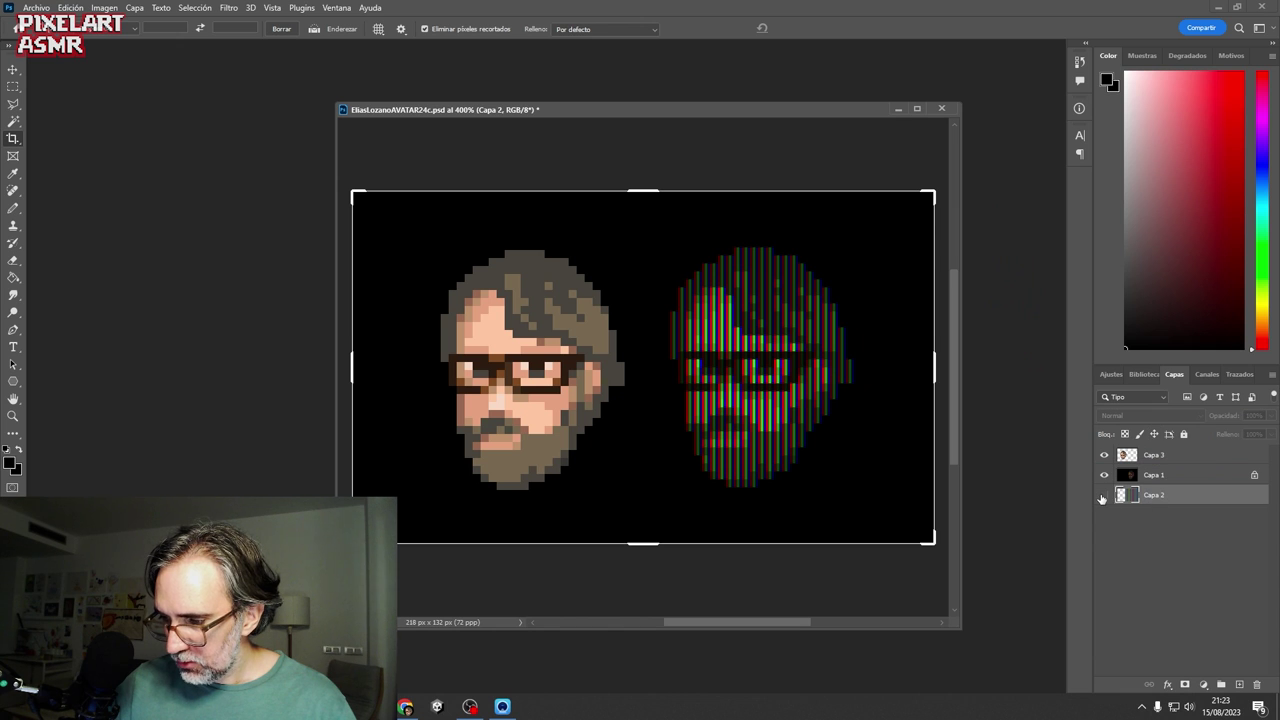
- Desaturate Capa 1 completely to greyscale with a Hue/Saturation adjustment
left_click(1155, 476)
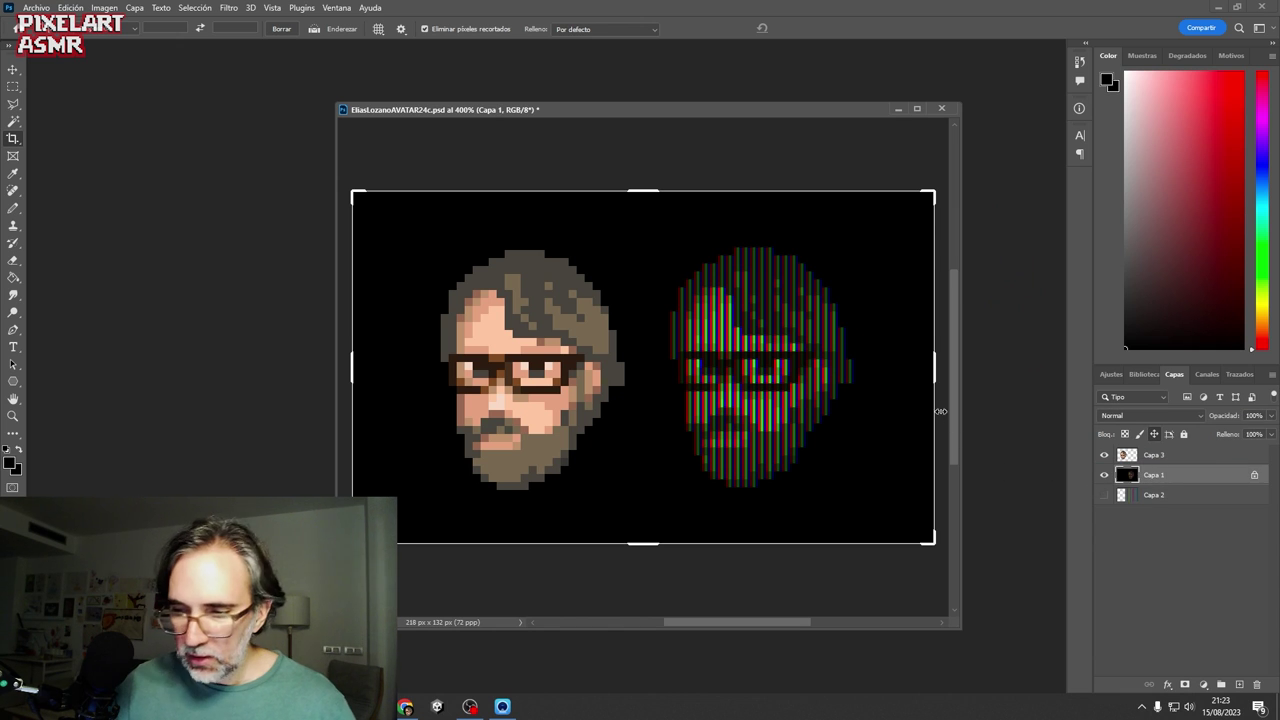
key("ctrl+u")
left_click_drag(1018, 199, 940, 204)
left_click(1175, 97)
key("c")
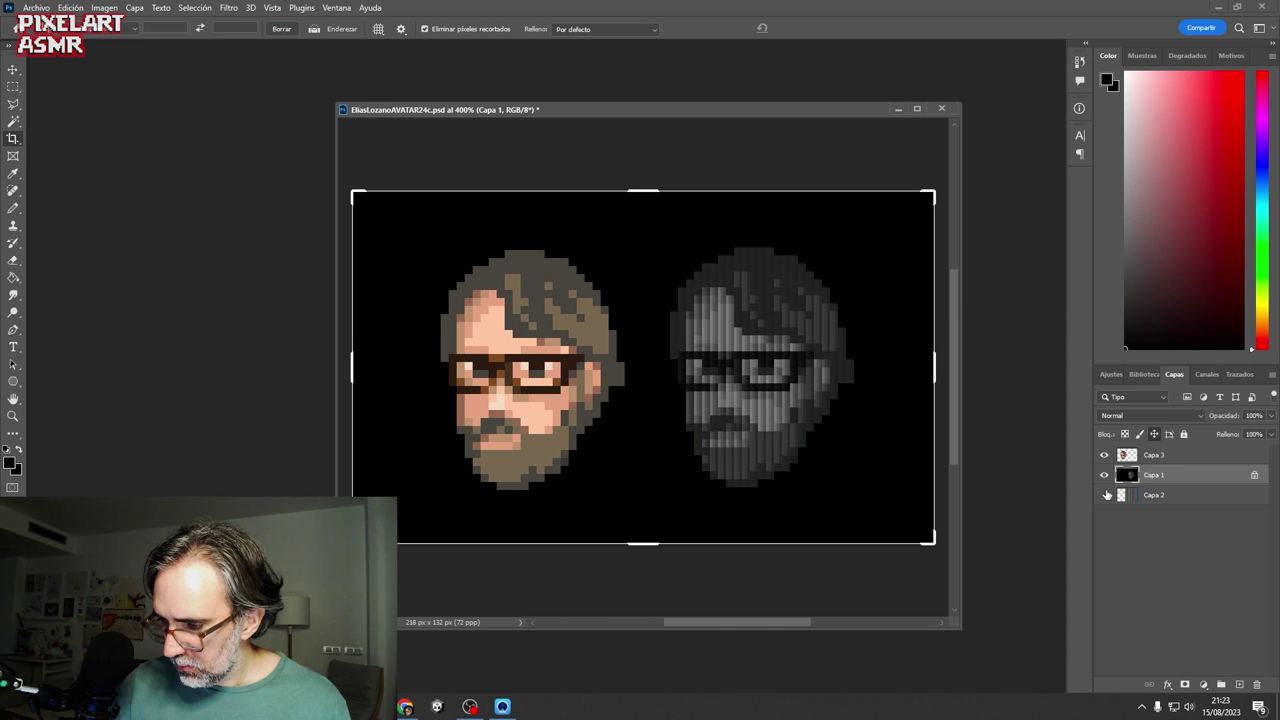
- Show Capa 2 and set the blend mode of both Capa 2 and Capa 1 to Multiplicar
left_click(1113, 496)
left_click(1144, 413)
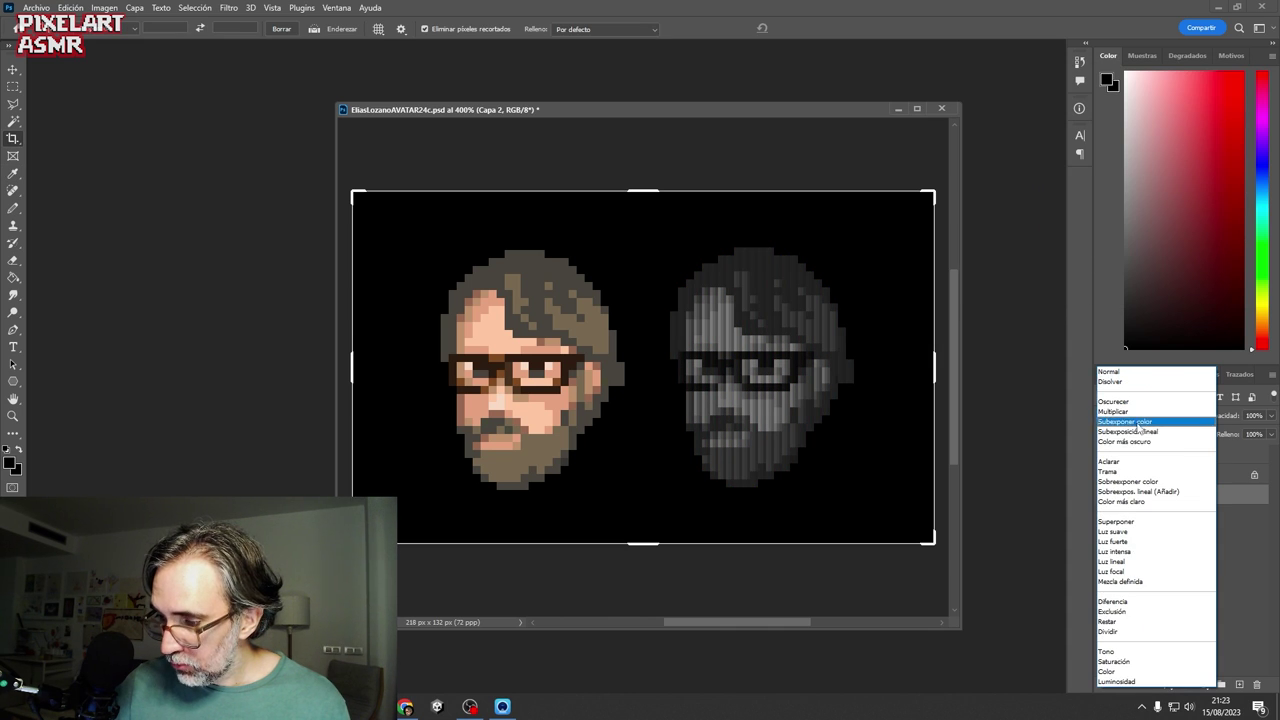
left_click(1134, 411)
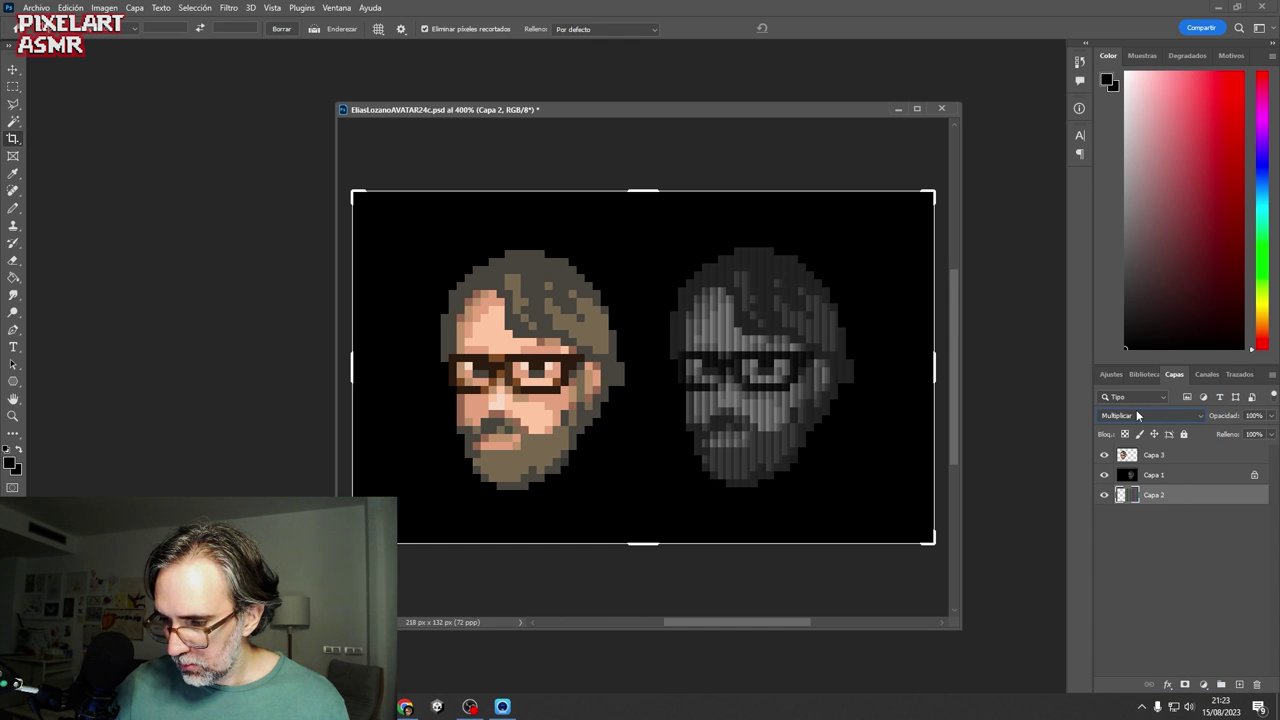
left_click(1160, 478)
left_click(1149, 414)
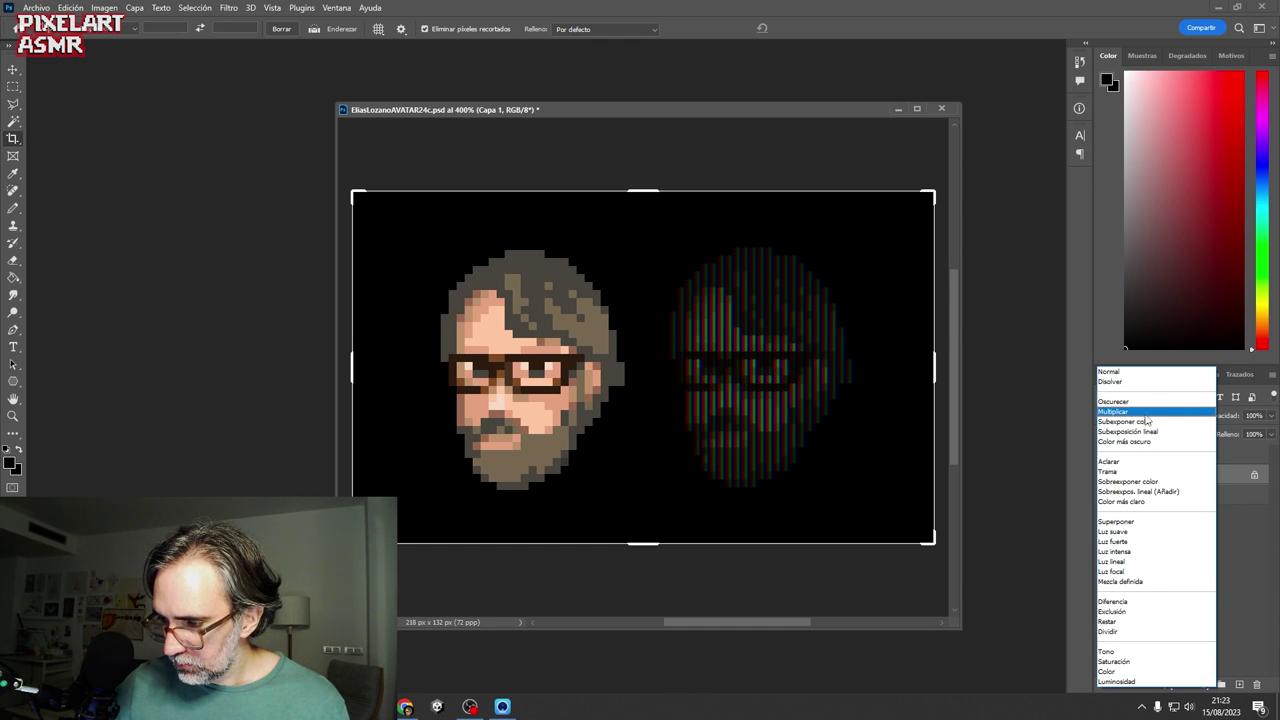
left_click(1138, 413)
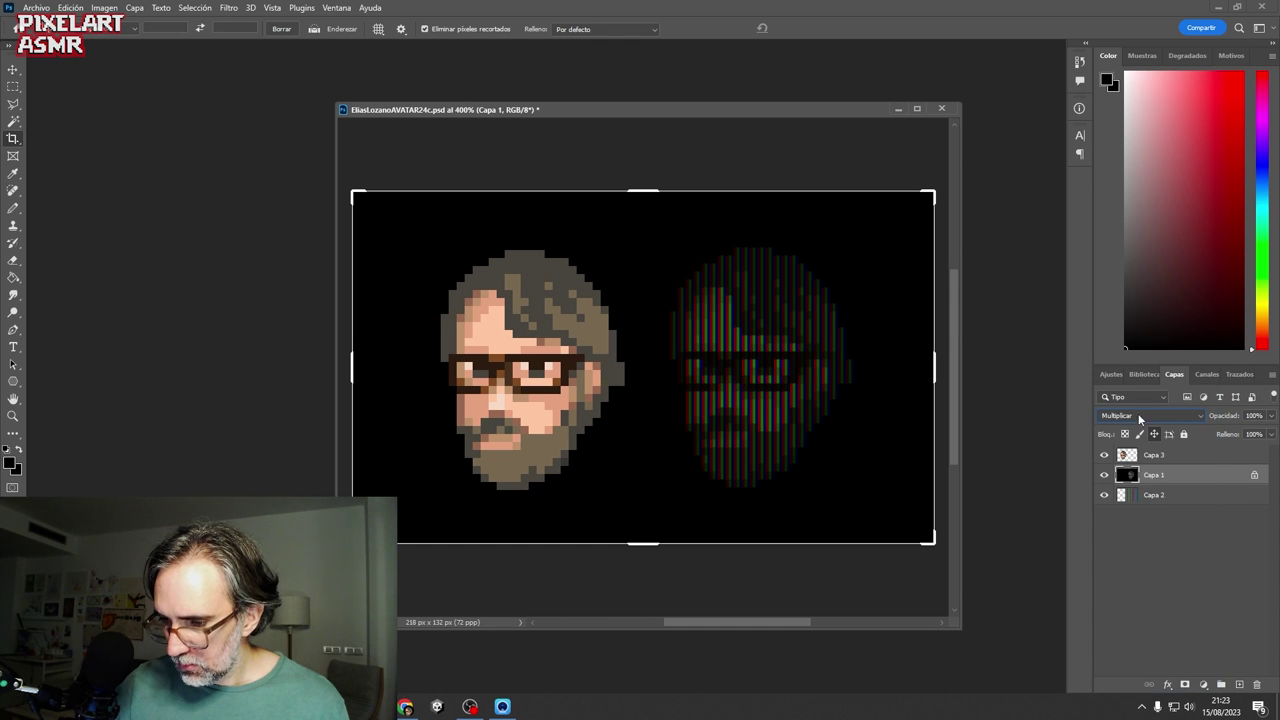
- Undo the Multiplicar blending, the showing of Capa 2 and the greyscale desaturation of Capa 1
left_click(801, 388, "ctrl")
left_click(104, 8)
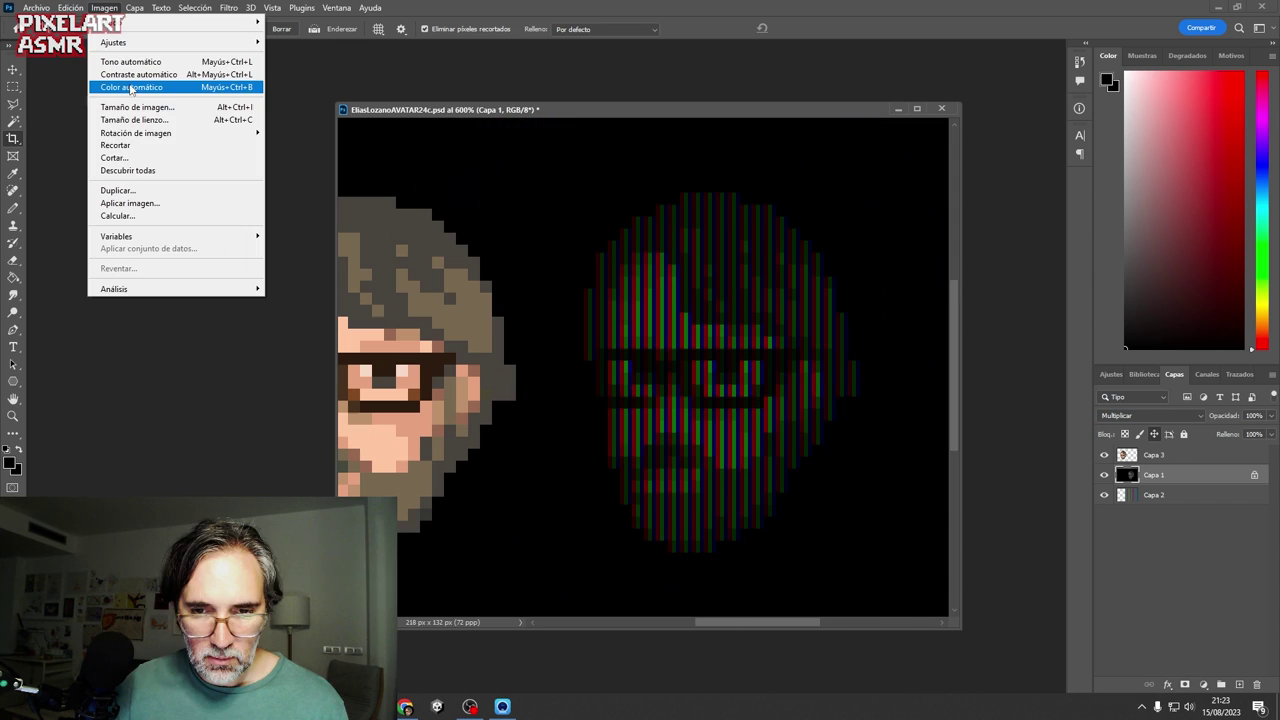
left_click(662, 275)
key("ctrl+z")
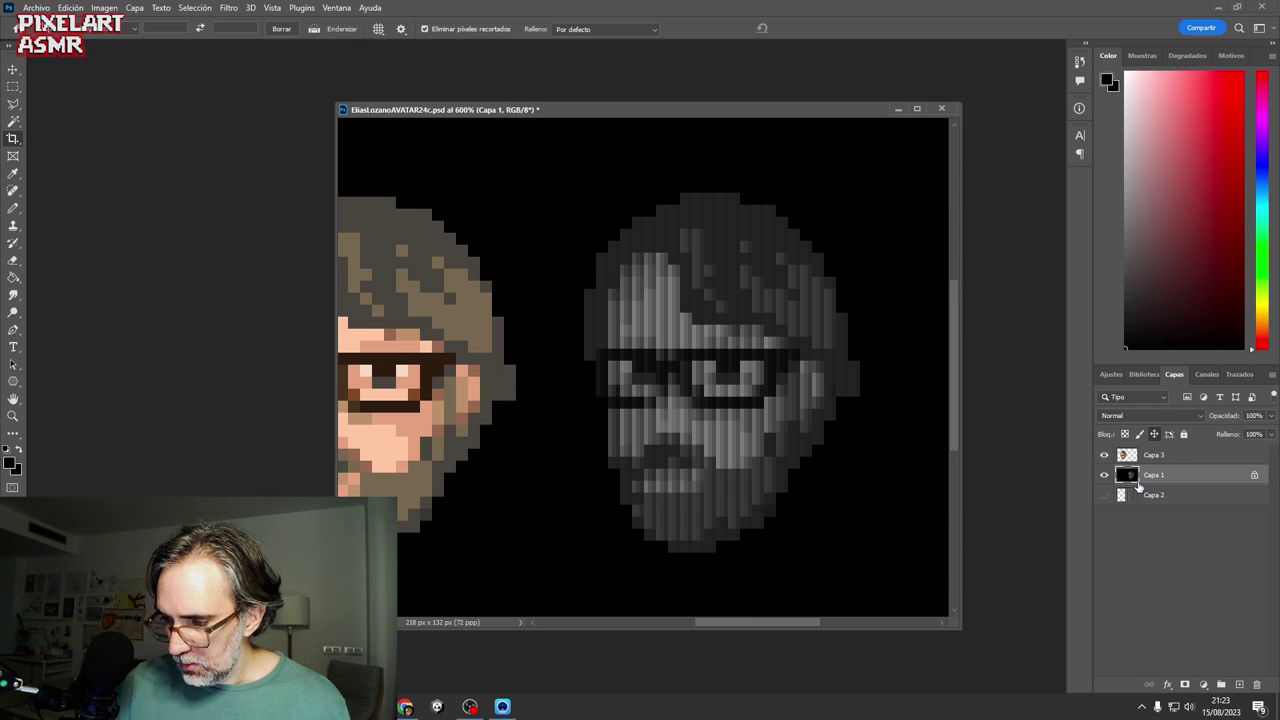
key("ctrl+z")
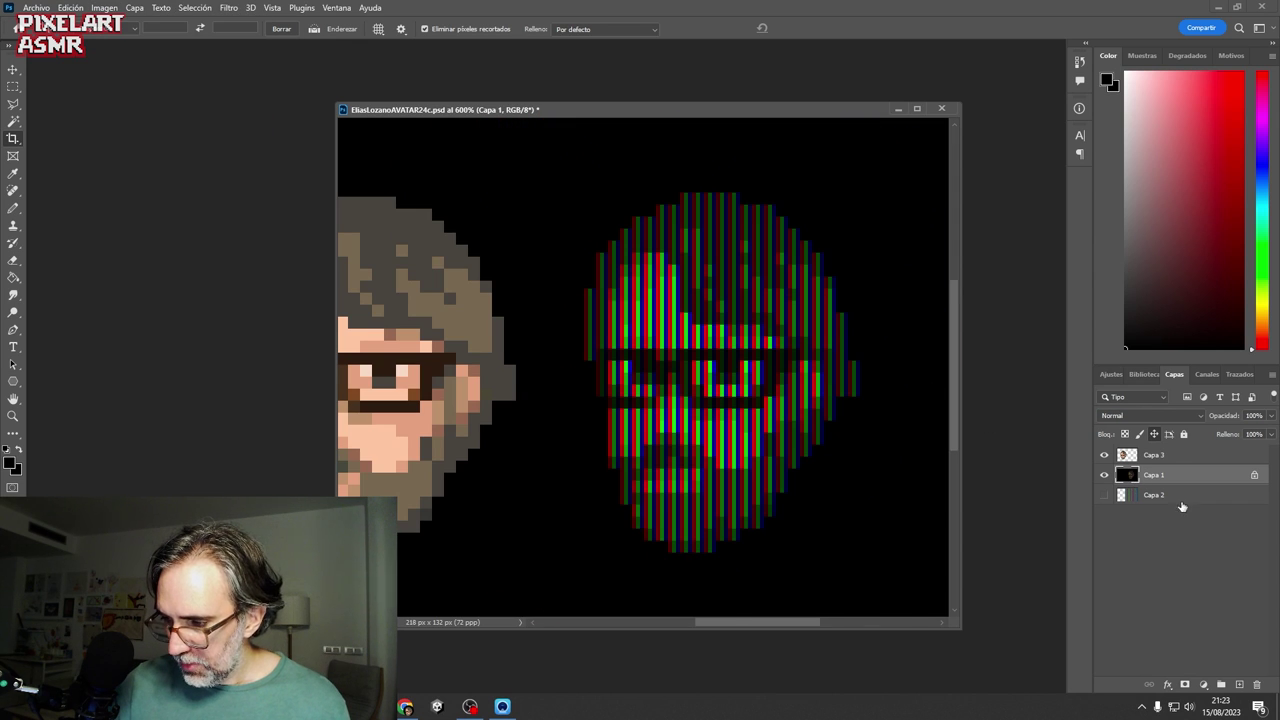
- Clip Blanco y negro and Brillo/contraste adjustment layers to Capa 1, with brightness 121 and contrast 52
left_click(1203, 684)
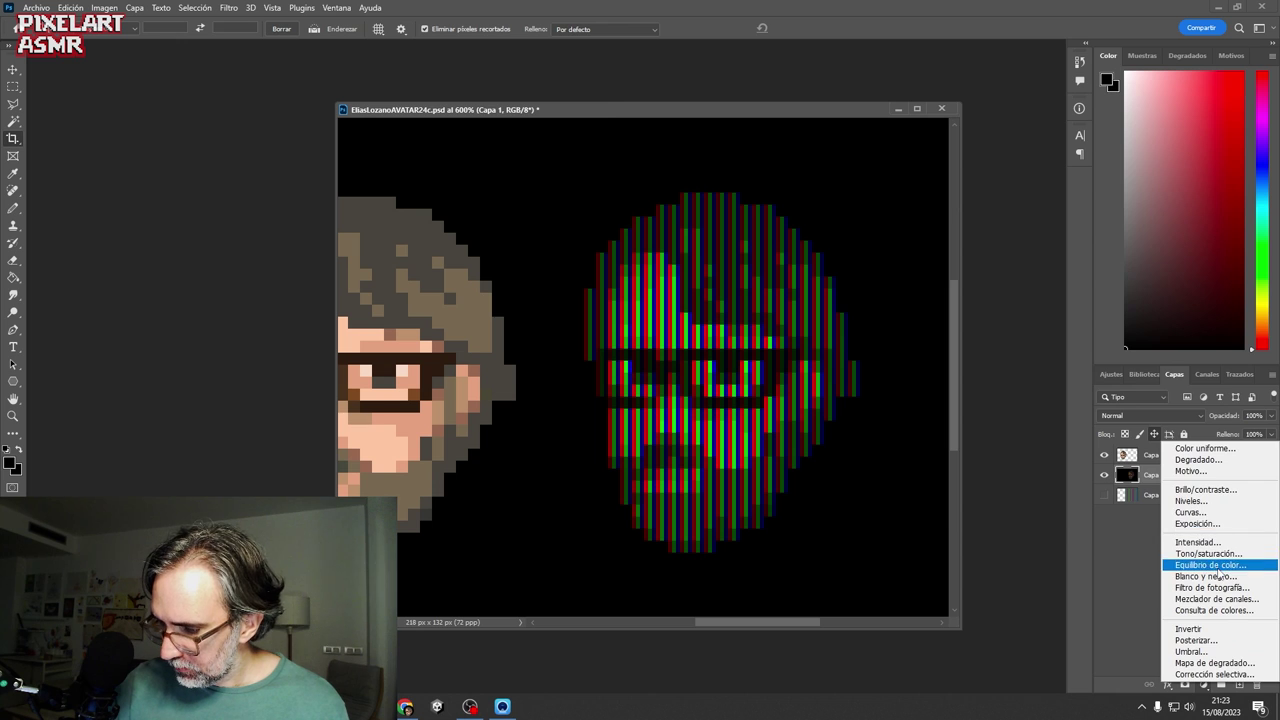
left_click(1205, 489)
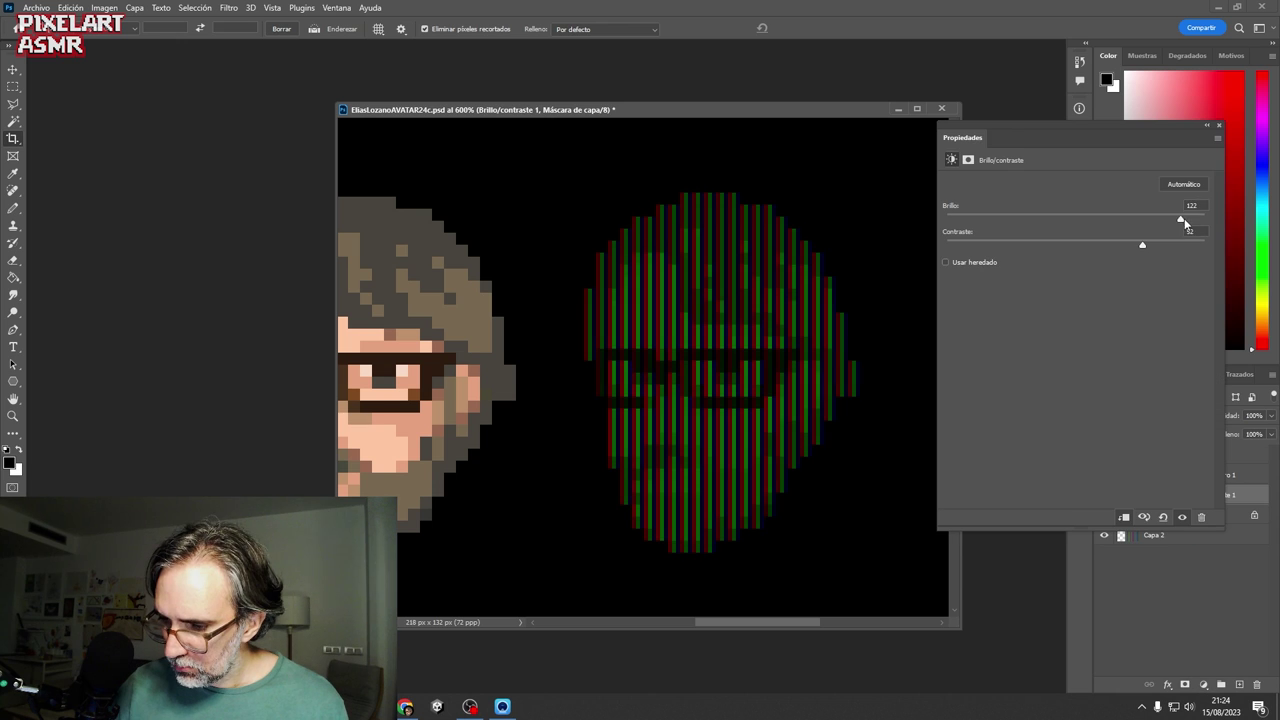
left_click(722, 368, "ctrl")
left_click(726, 375, "ctrl")
left_click(727, 380, "ctrl")
left_click(728, 390, "ctrl")
left_click(728, 399, "ctrl")
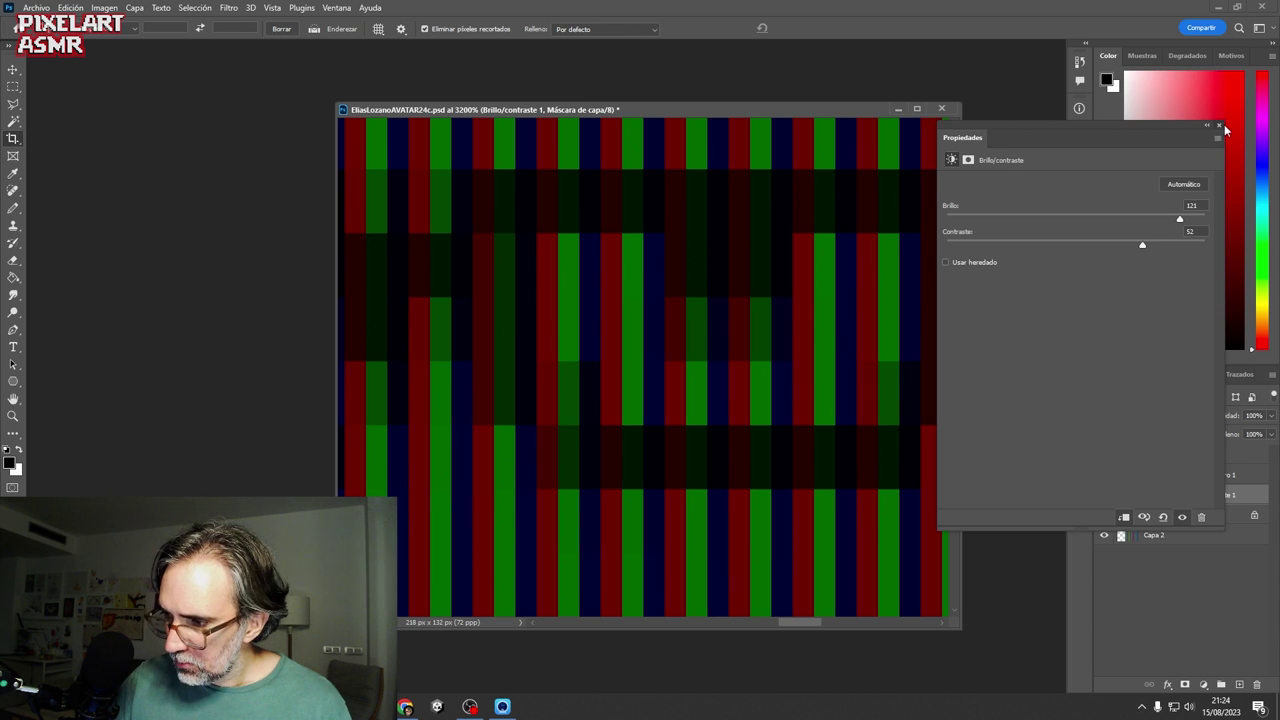
left_click(1220, 126)
- Move the Blanco y negro 1 adjustment below Brillo/contraste 1 in the layer stack
left_click(1165, 515)
left_click(1105, 475)
left_click(1105, 475)
left_click_drag(1197, 480, 1197, 505)
left_click(843, 465, "ctrl+alt")
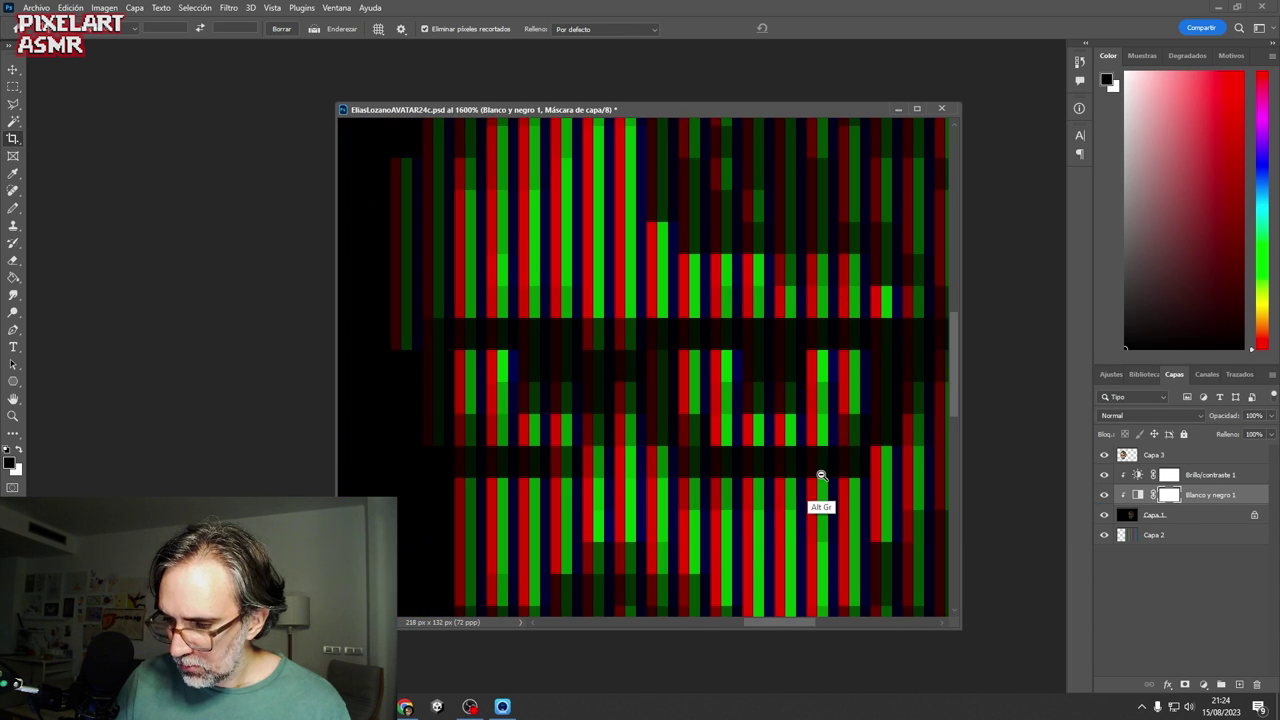
left_click(820, 481, "ctrl+alt")
left_click(822, 486, "ctrl+alt")
left_click(824, 490, "ctrl+alt")
scroll(823, 490, "down", 4)
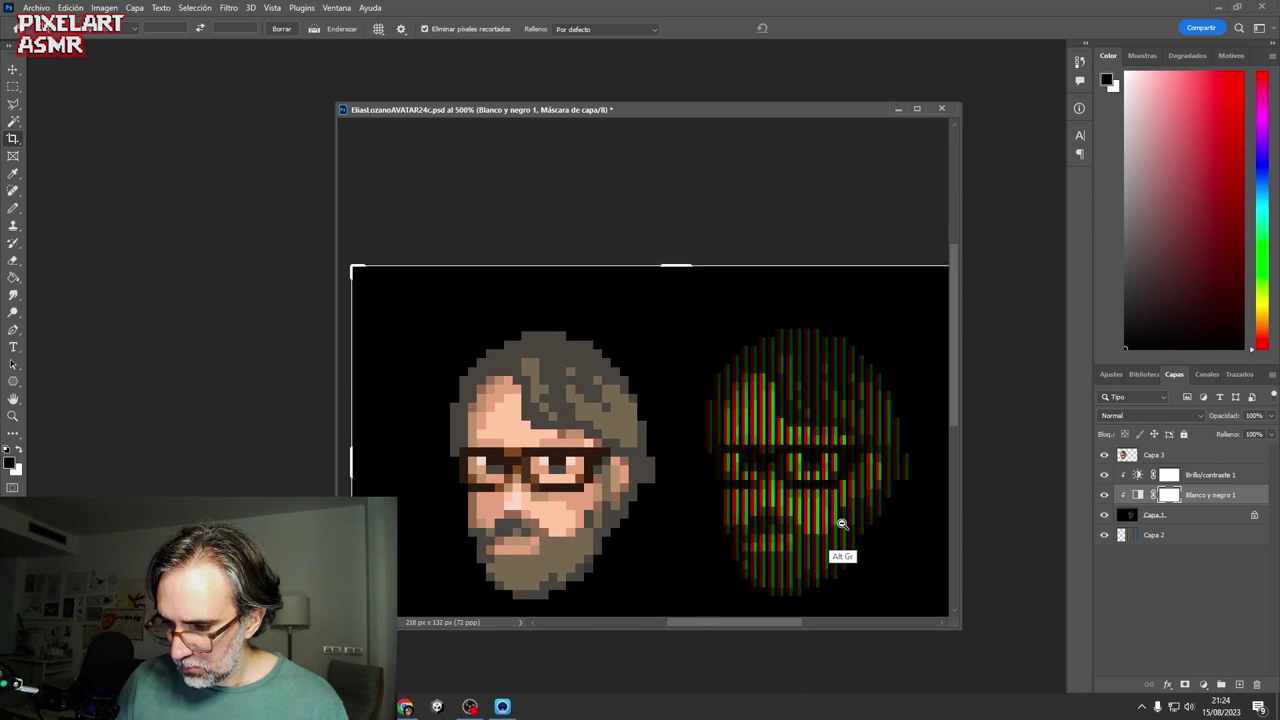
left_click_drag(857, 543, 789, 471)
- Set the Brillo/contraste 1 layer's opacity to 68% and compare both portraits at small and large scale
left_click(1213, 474)
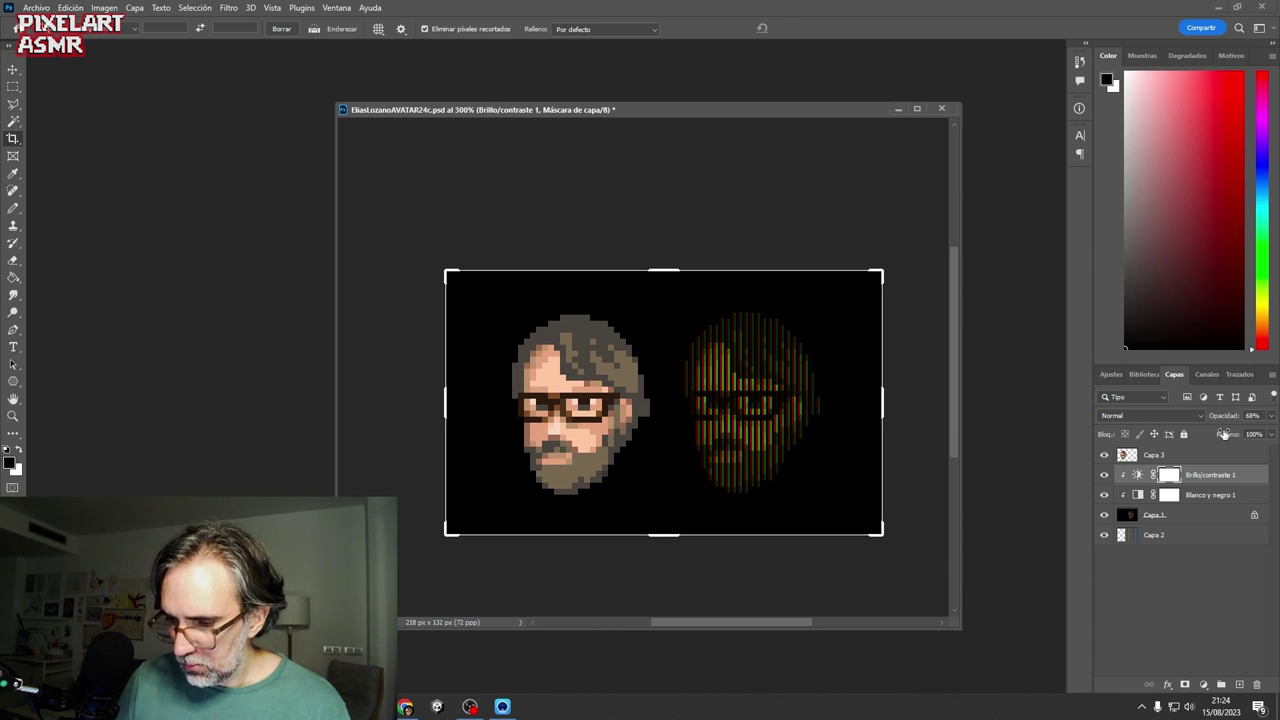
left_click(772, 463, "ctrl+alt")
scroll(771, 463, "down", 4)
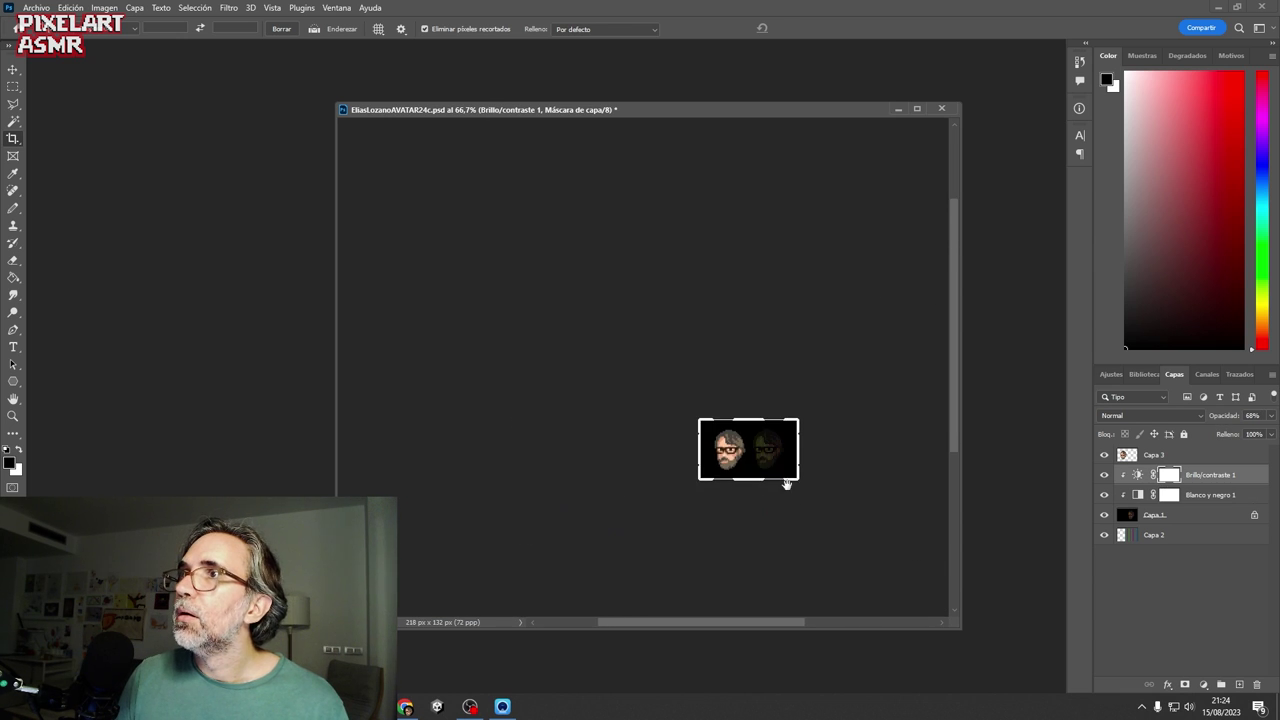
scroll(758, 485, "up", 1)
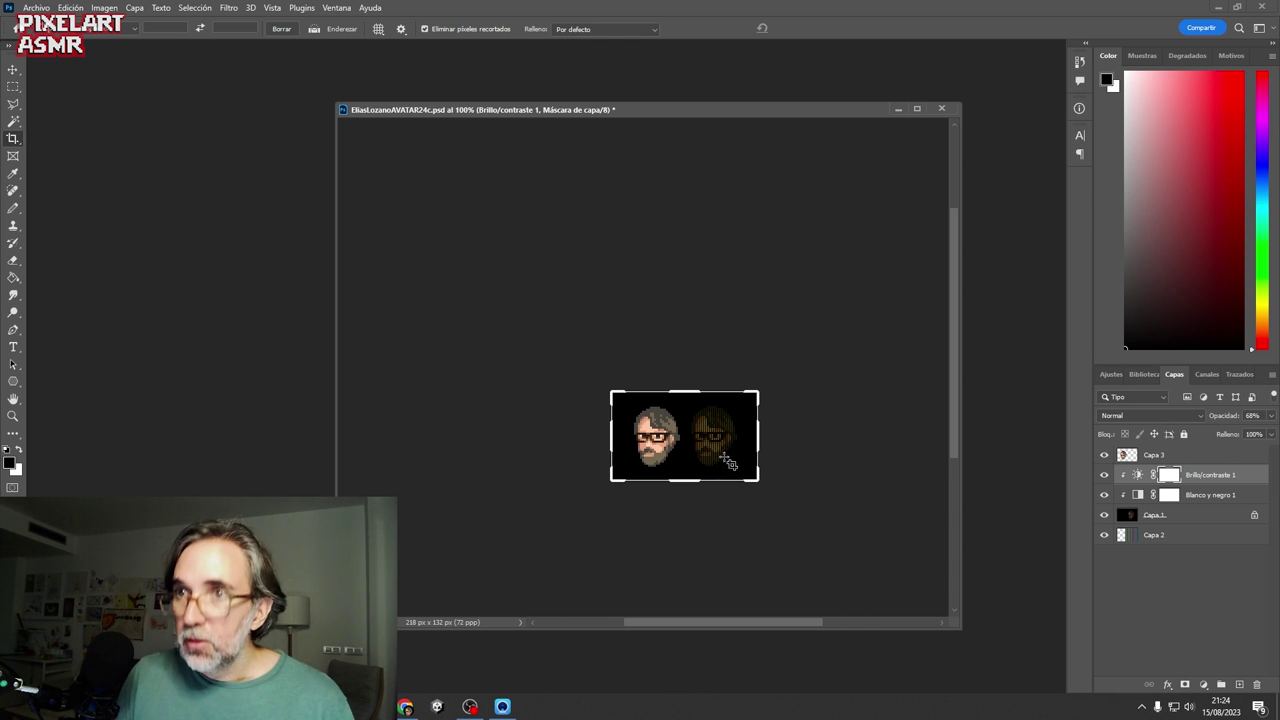
scroll(722, 472, "up", 4)
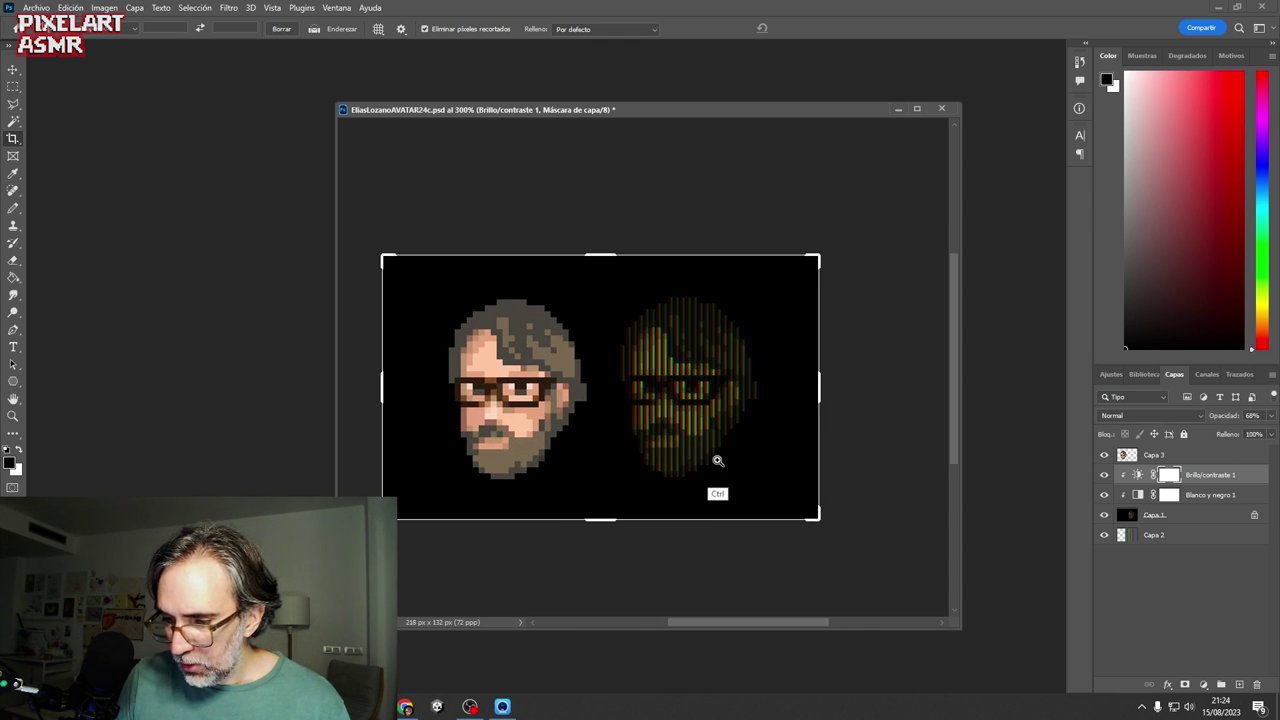
scroll(713, 458, "up", 3)
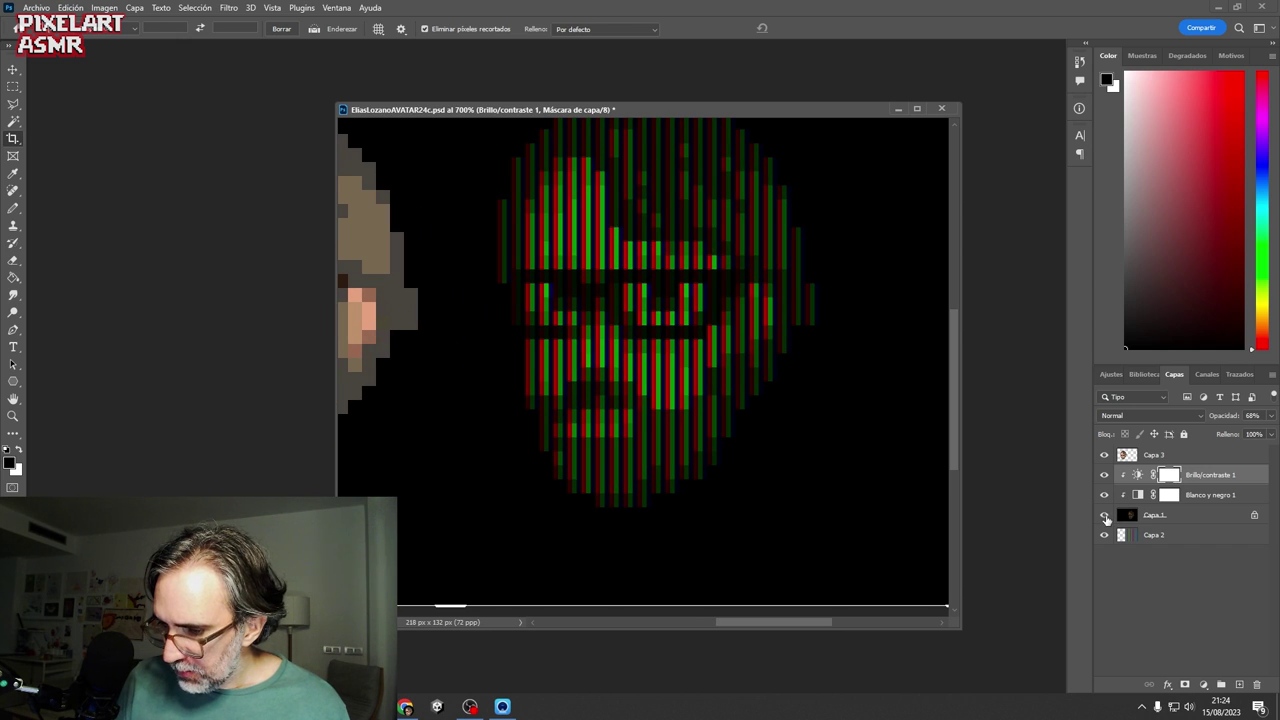
- Hide Capa 1 and add a new empty layer directly above Capa 2
left_click(1105, 517)
left_click(1170, 537)
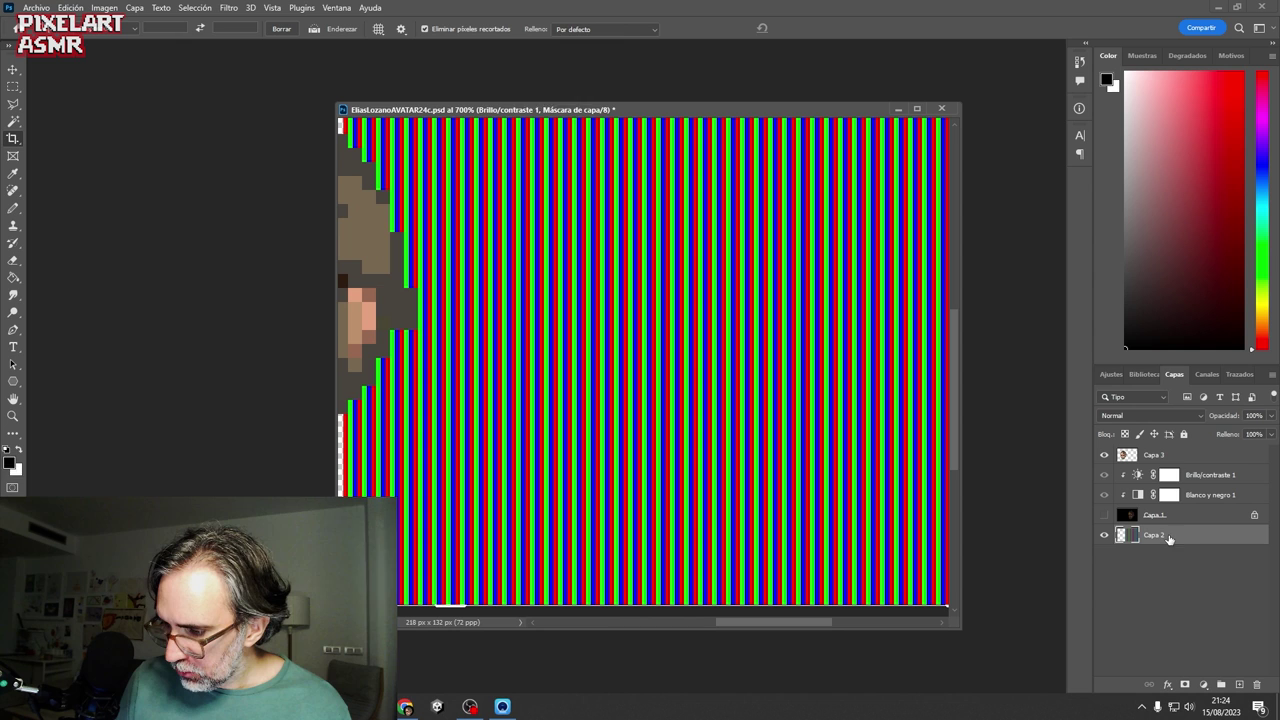
left_click(1256, 684)
key("Escape")
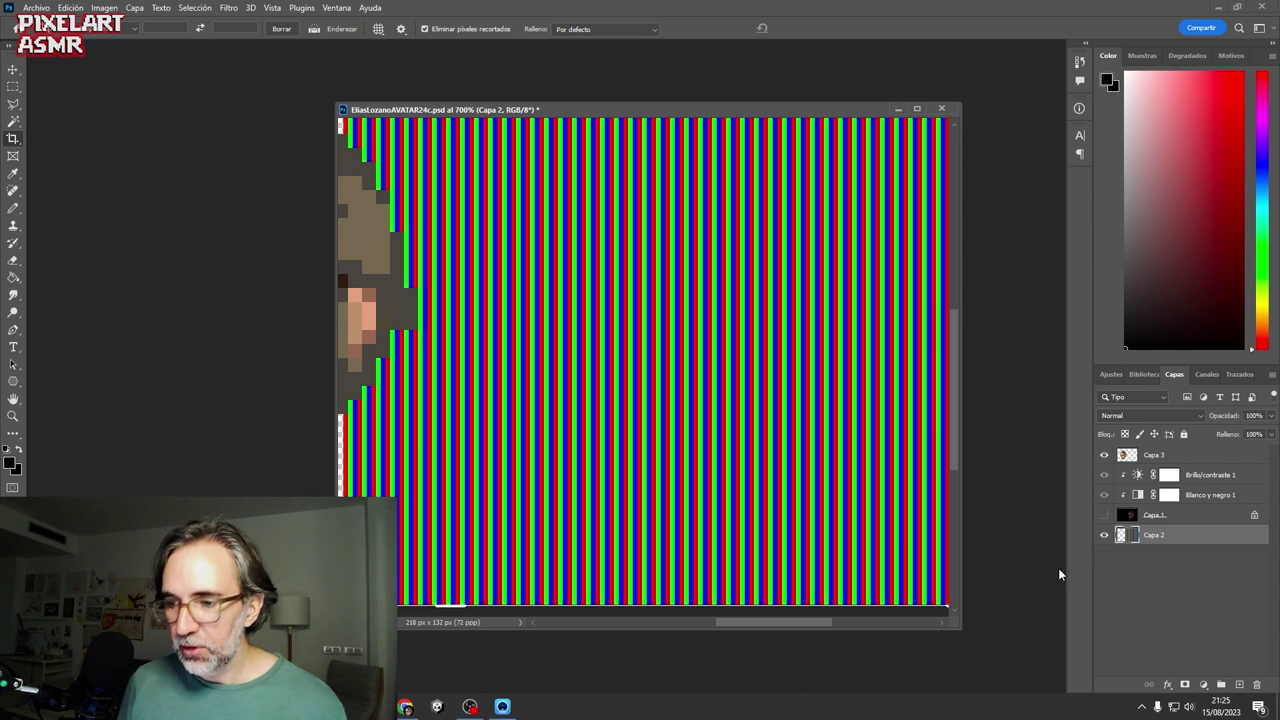
key("b")
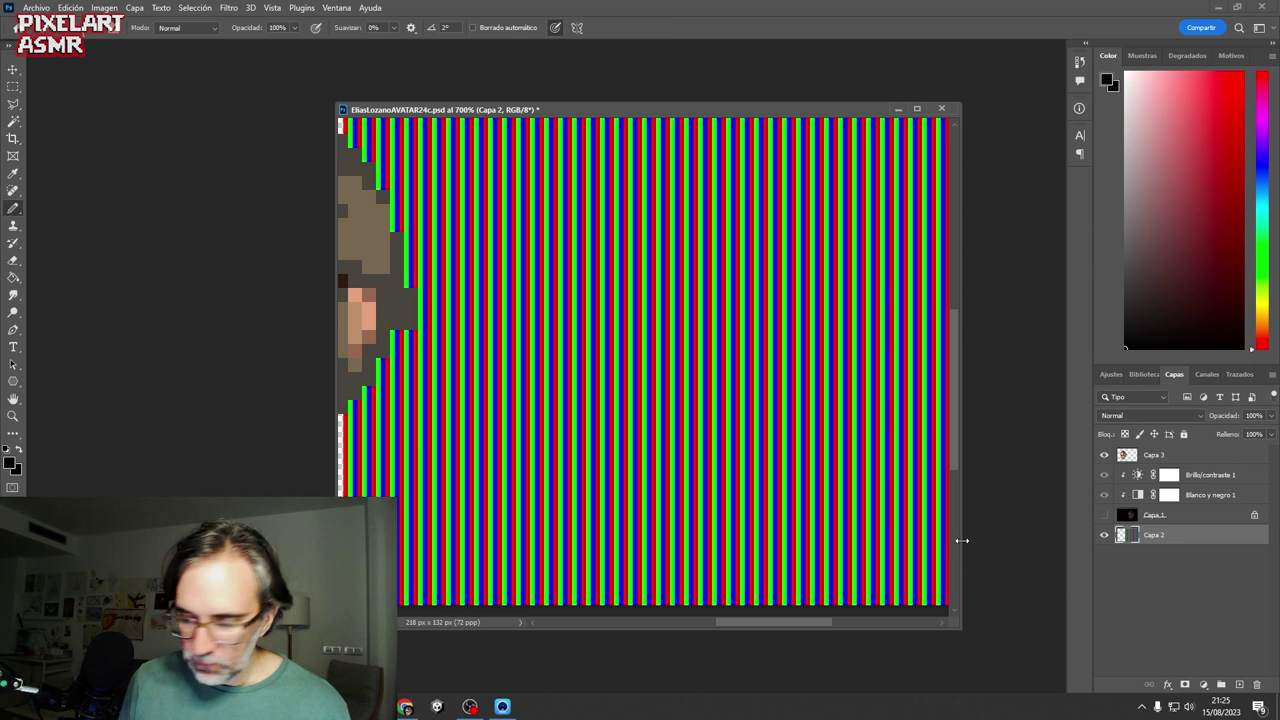
left_click(1240, 685)
left_click_drag(724, 356, 723, 369)
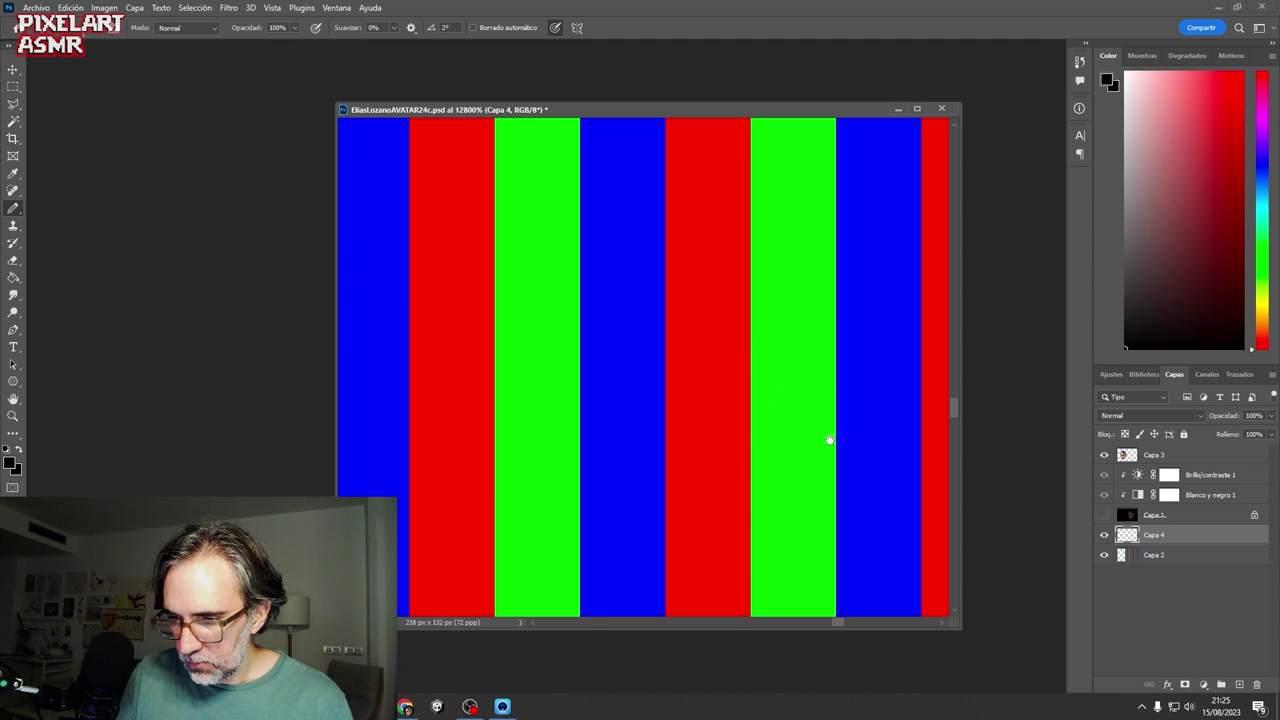
- Sample the blue stripe and draw a horizontal blue line 1 px thick and about 7 px long across the stripes
mouse_move(826, 440)
left_mouse_down()
mouse_move(718, 386)
mouse_move(717, 361)
left_mouse_up()
mouse_move(600, 408)
left_mouse_down()
mouse_move(781, 367)
mouse_move(761, 403)
mouse_move(571, 403)
mouse_move(879, 409)
mouse_move(391, 410)
left_mouse_up()
left_click(771, 370, "alt")
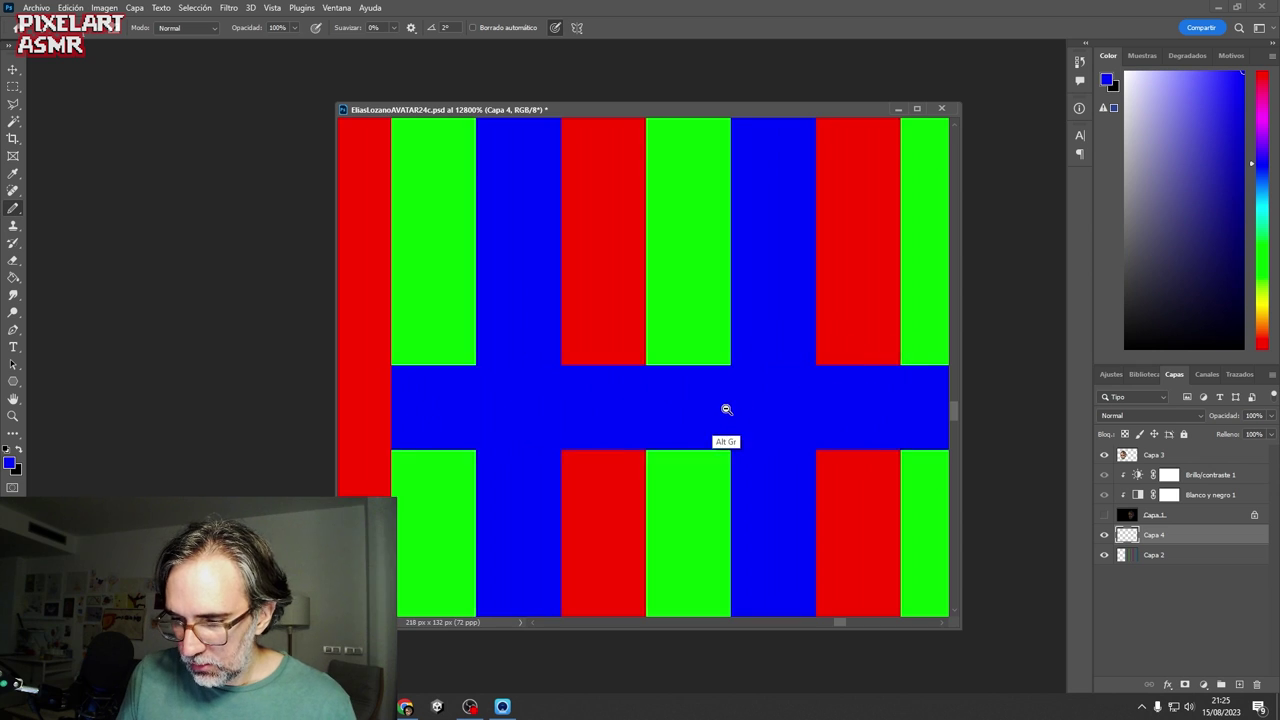
scroll(726, 410, "down", 4)
- Duplicate the blue line vertically at 3 px intervals to build a column of evenly spaced bars
key("v")
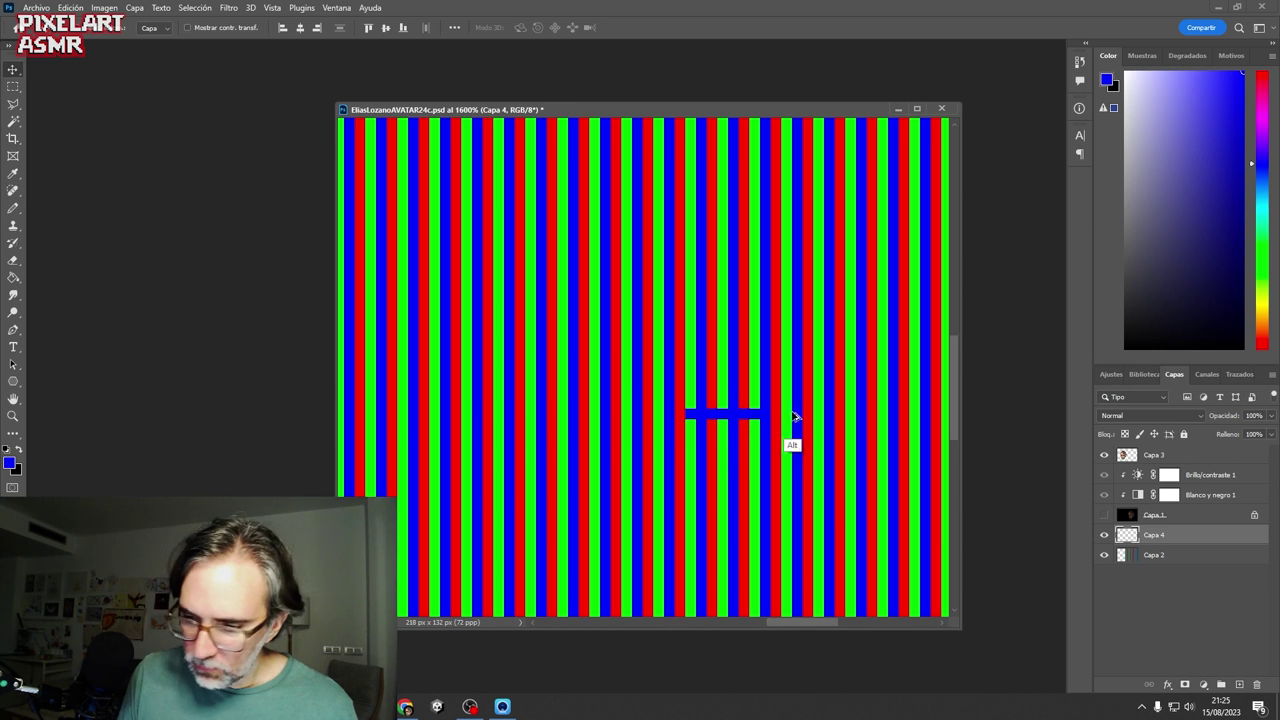
left_click_drag(752, 440, 754, 442)
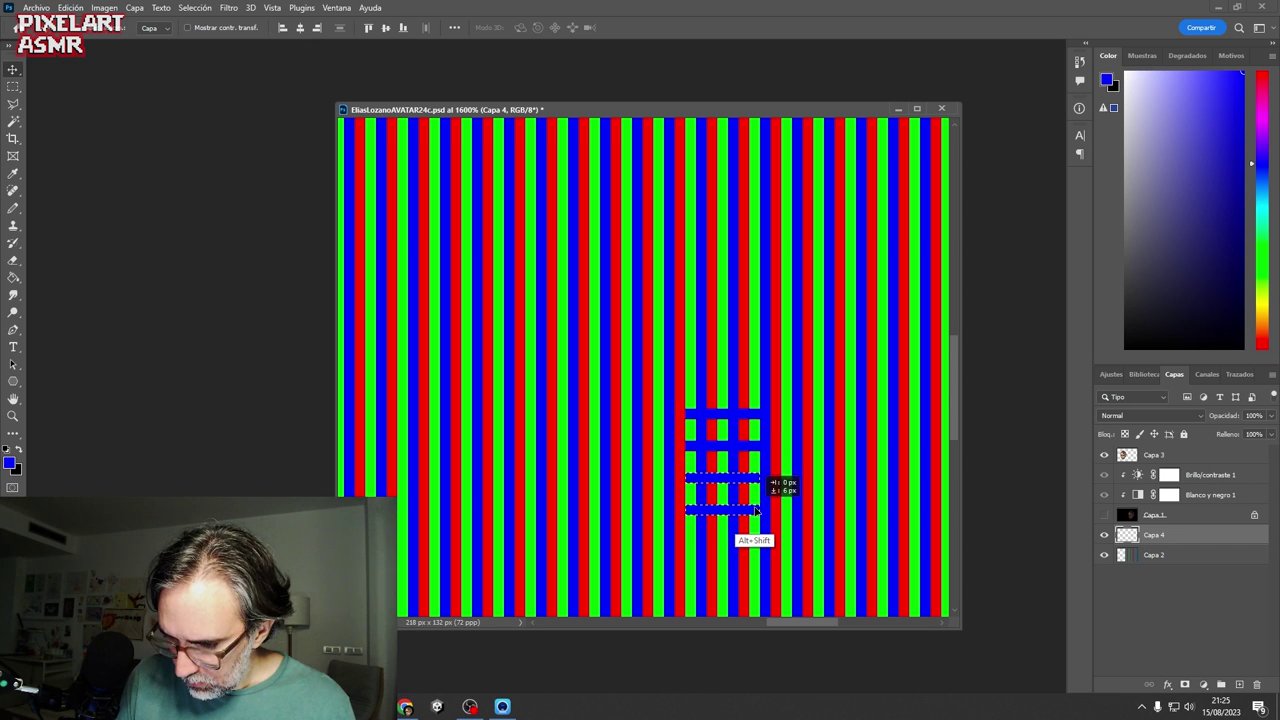
left_click_drag(760, 515, 759, 258)
key("ctrl+a")
left_click_drag(752, 175, 742, 528)
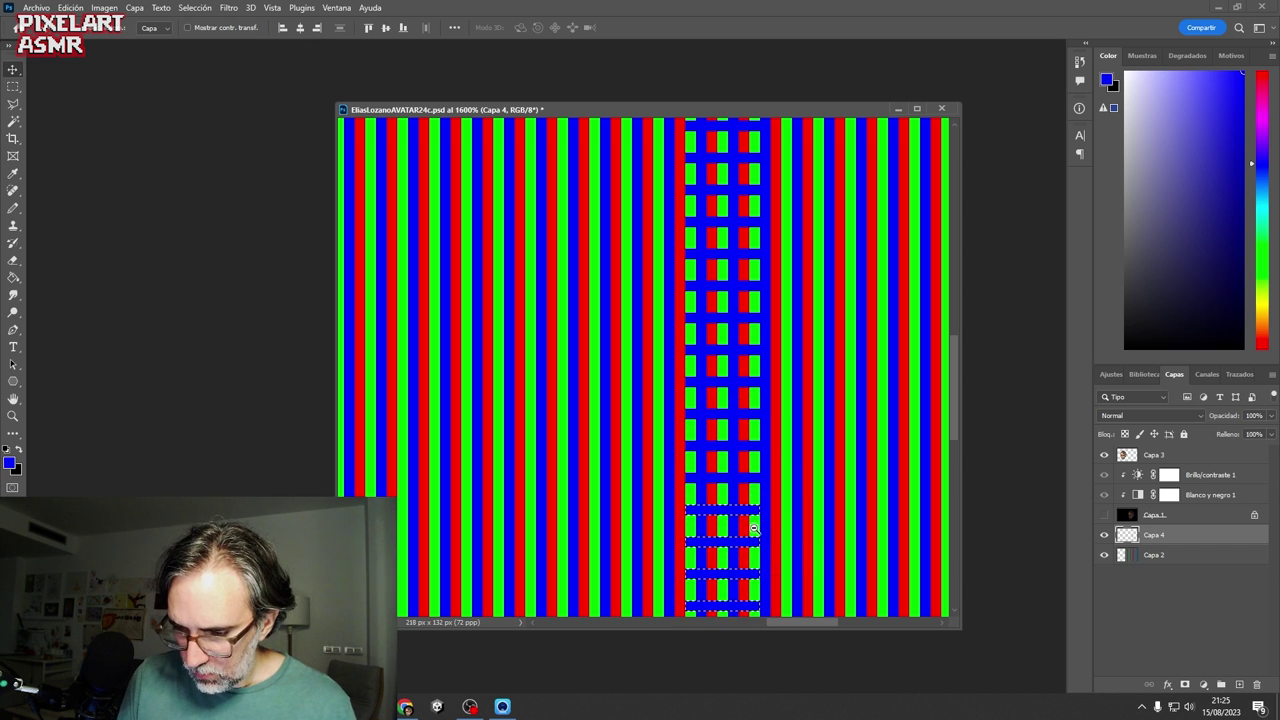
- Copy the blue bars further until the column spans the canvas from top to bottom, then deselect
left_click(760, 531, "ctrl+alt")
scroll(773, 550, "down", 1)
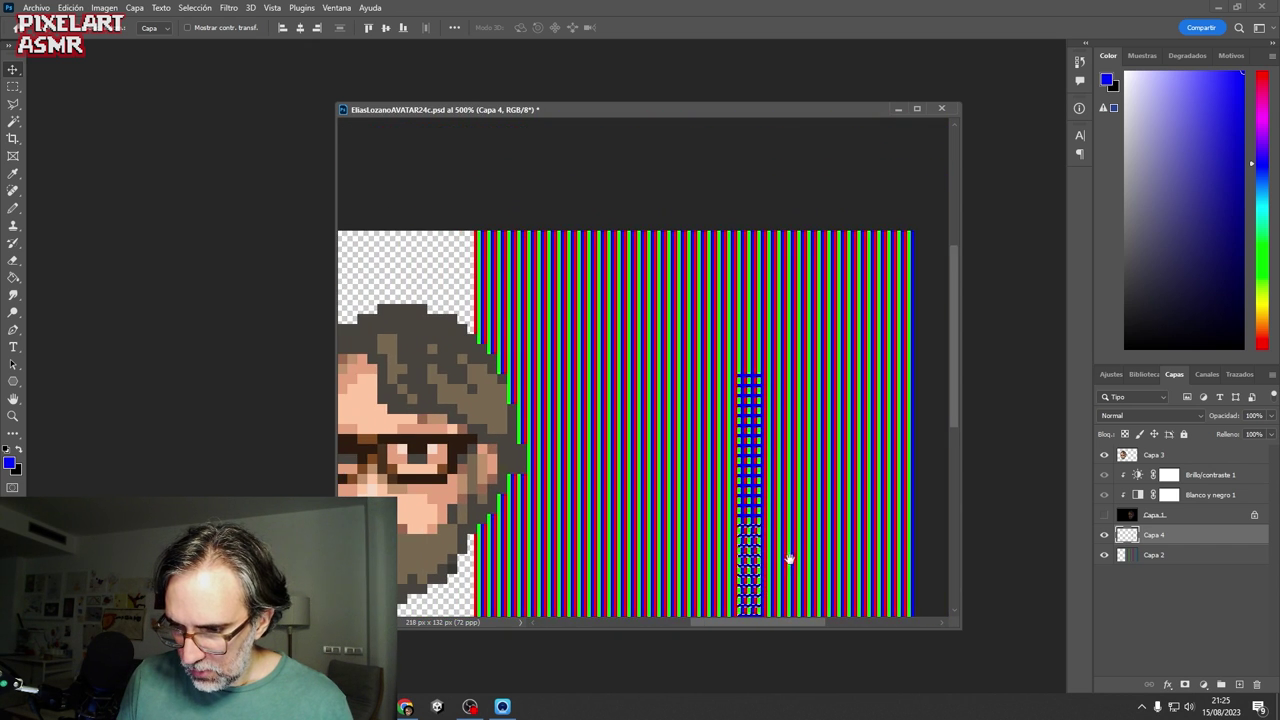
scroll(789, 560, "down", 5)
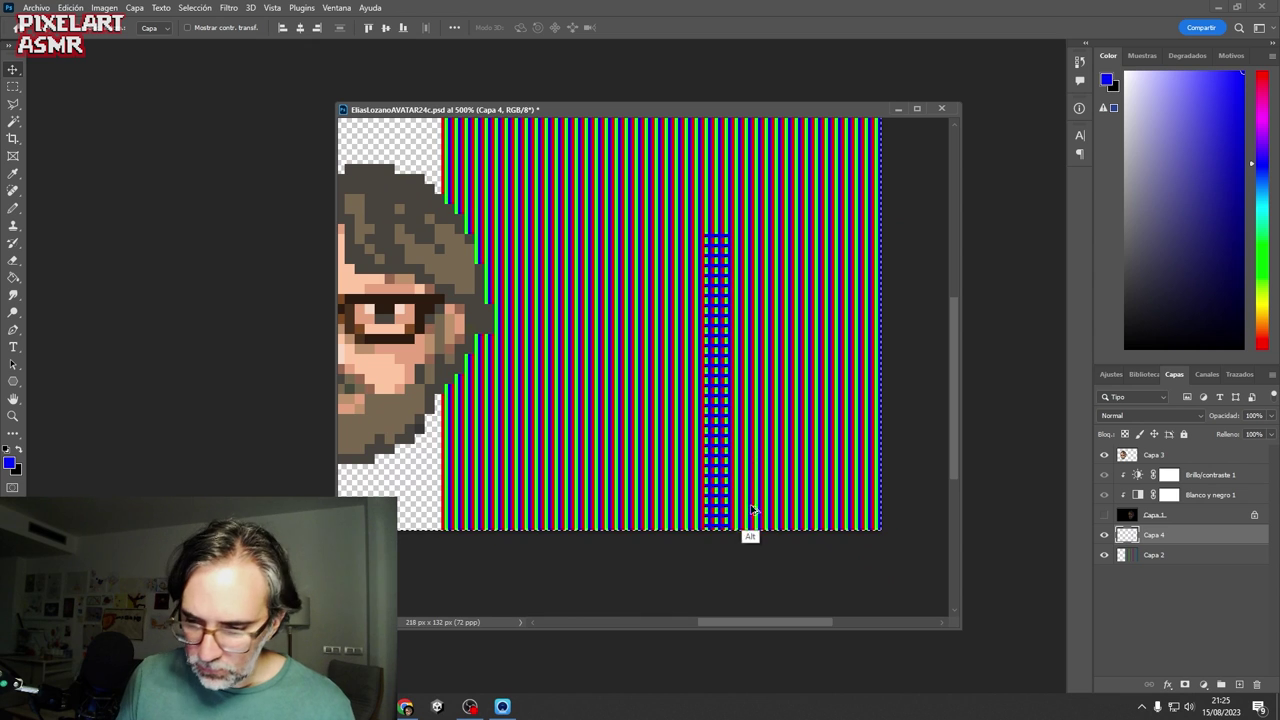
left_click_drag(750, 500, 784, 403)
left_click_drag(790, 422, 811, 432)
key("ctrl+d")
- Stretch the column of blue bars horizontally to about 2614% so it covers the whole stripe pattern
key("ctrl+a")
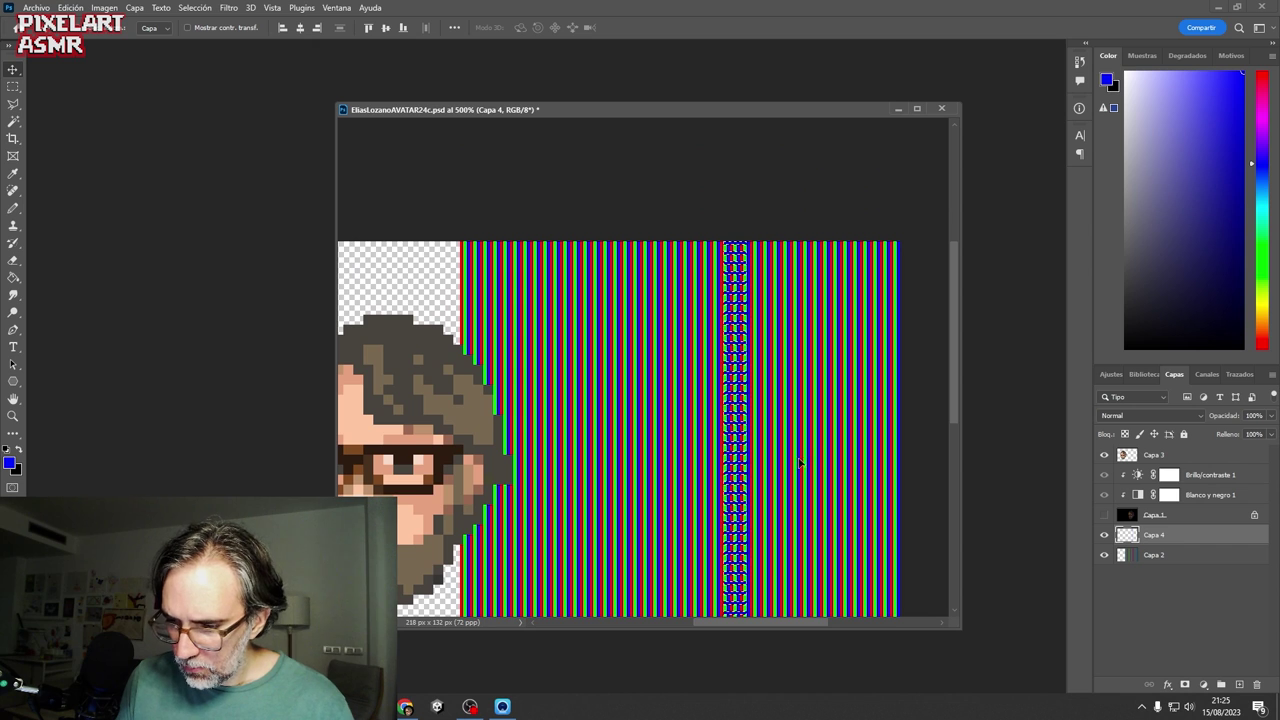
key("ctrl+t")
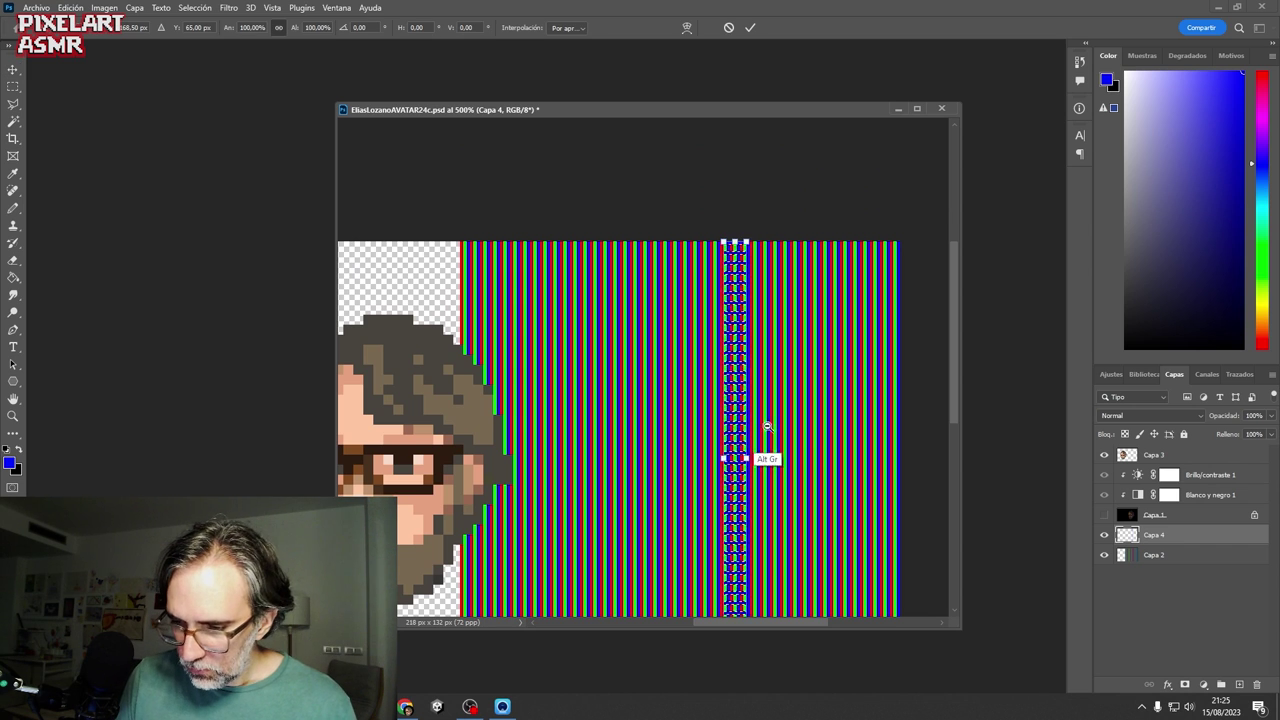
scroll(767, 427, "down", 2)
left_click_drag(777, 461, 860, 394)
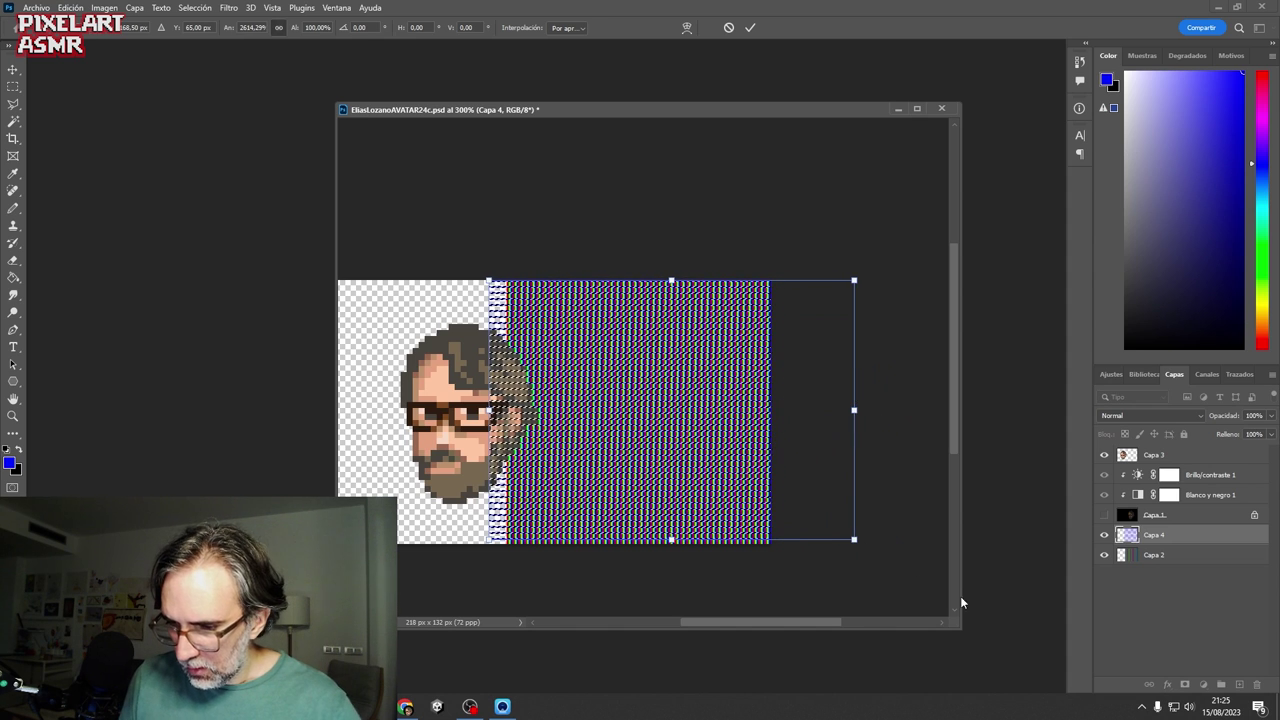
key("Return")
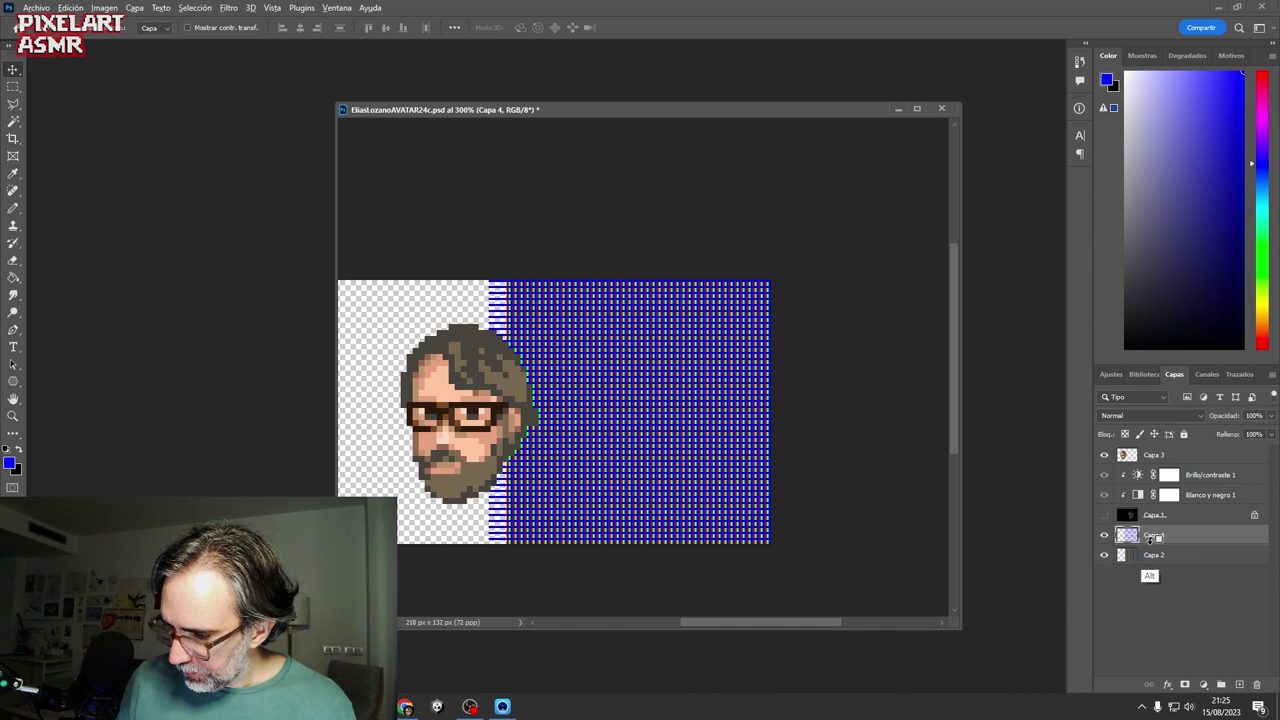
- Clip Capa 4 to Capa 2 so the blue bars stay within the stripes, and check the result at 100%
left_click(1150, 546, "alt")
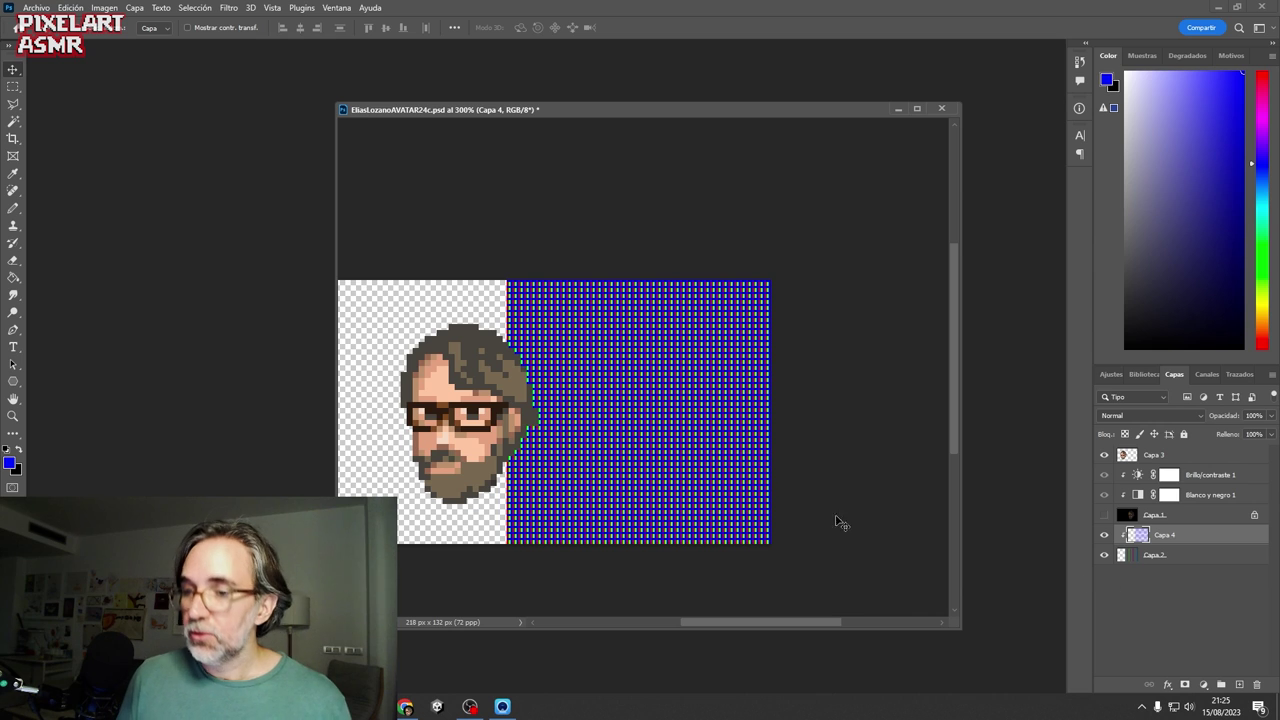
left_click(669, 430, "alt")
left_click(671, 433, "alt")
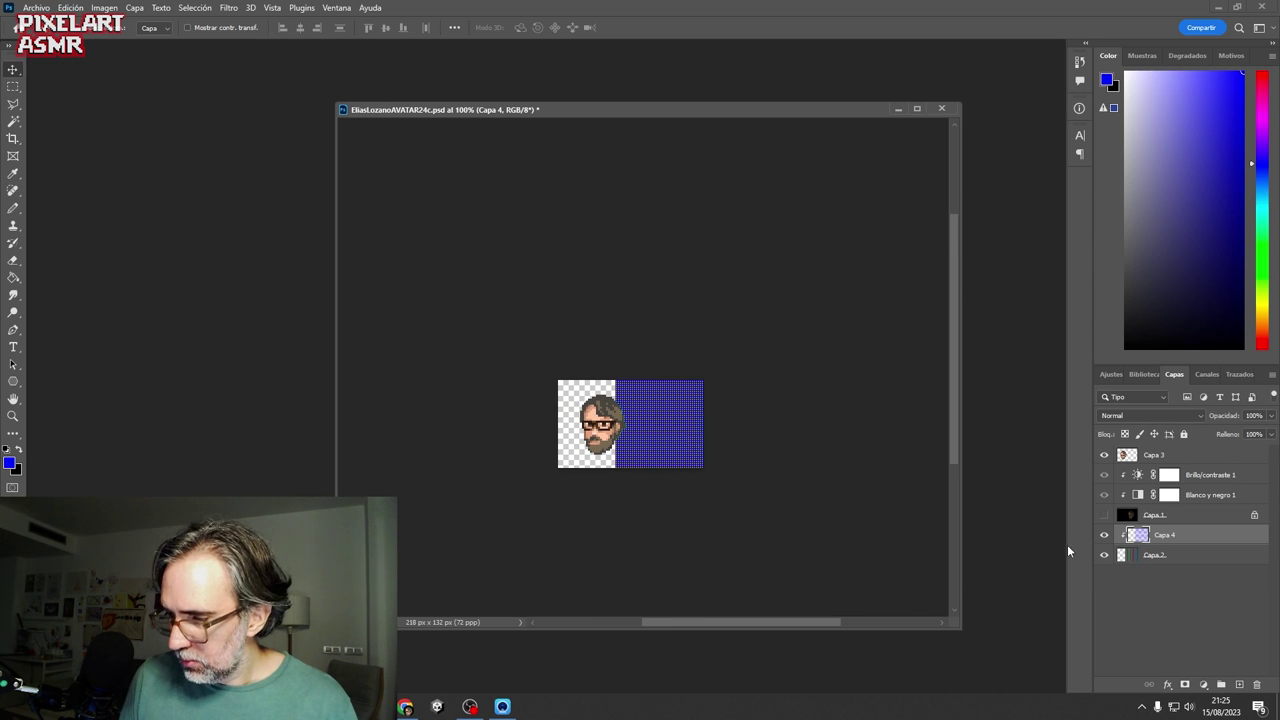
- Add a new layer at the base of the stack and fill it with black
left_click(1157, 556)
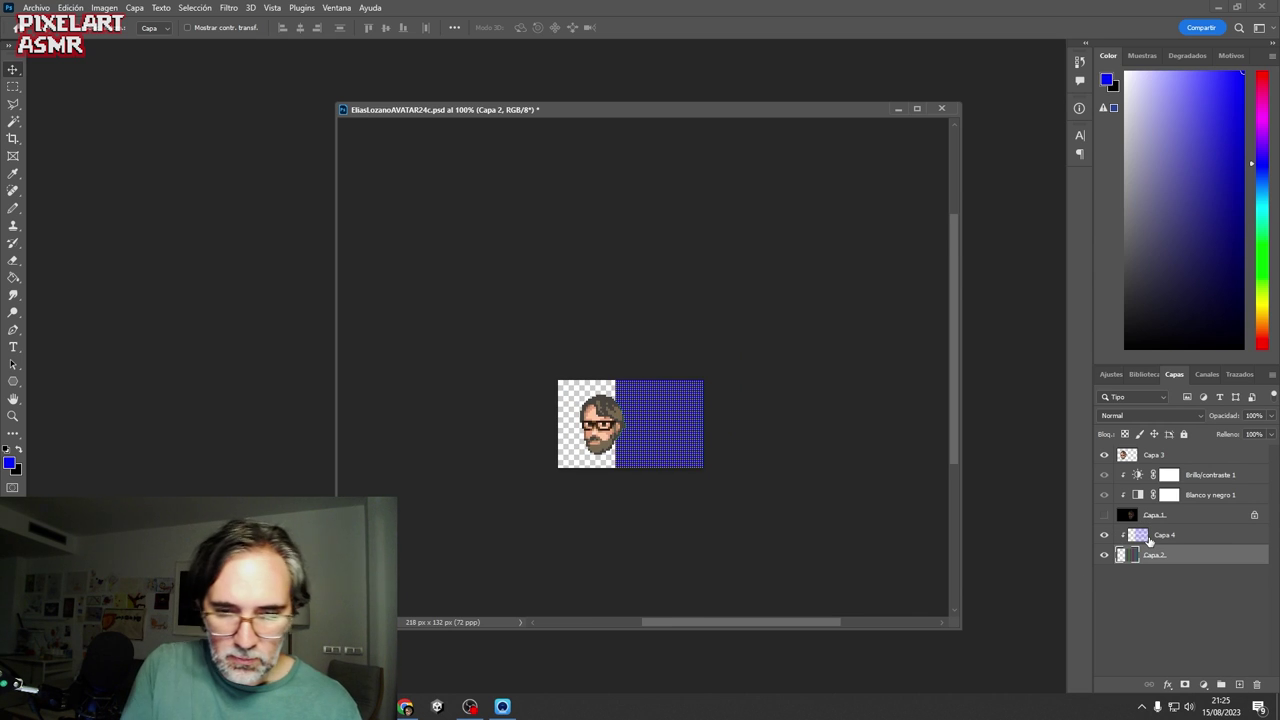
left_click(14, 279)
left_click(19, 450)
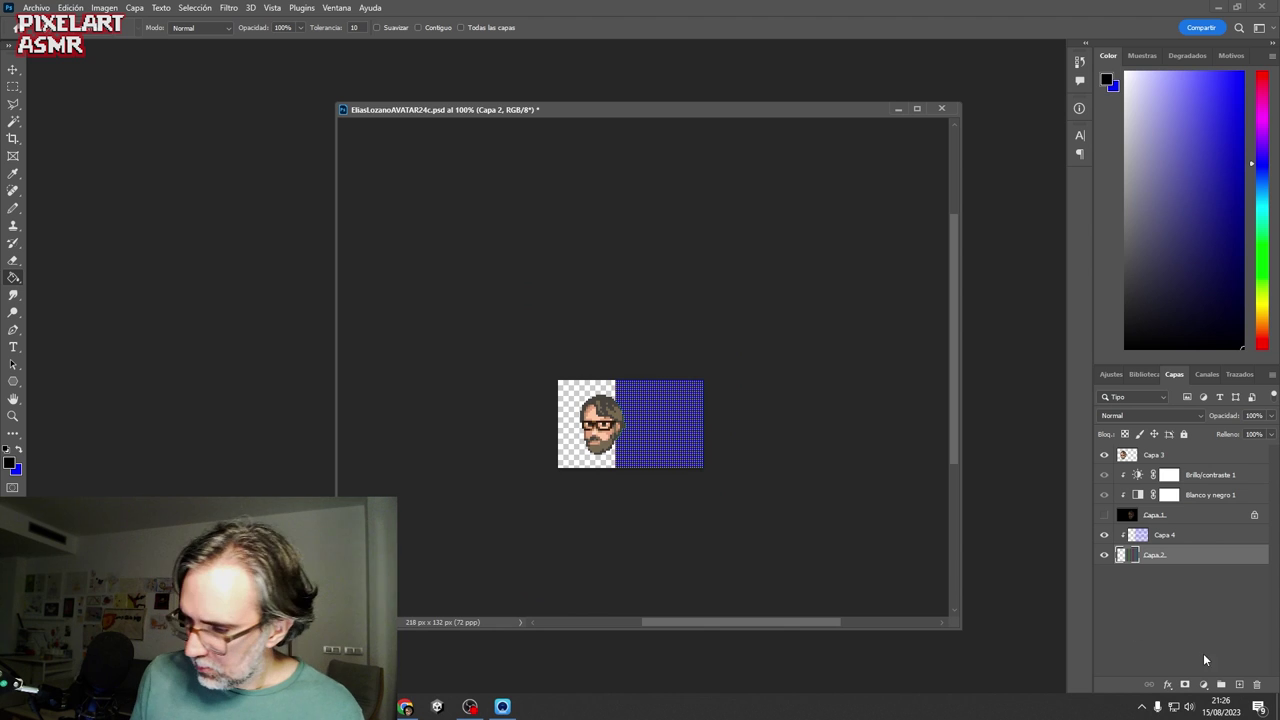
left_click(1240, 685)
left_click_drag(1163, 562, 1155, 620)
left_click(622, 440)
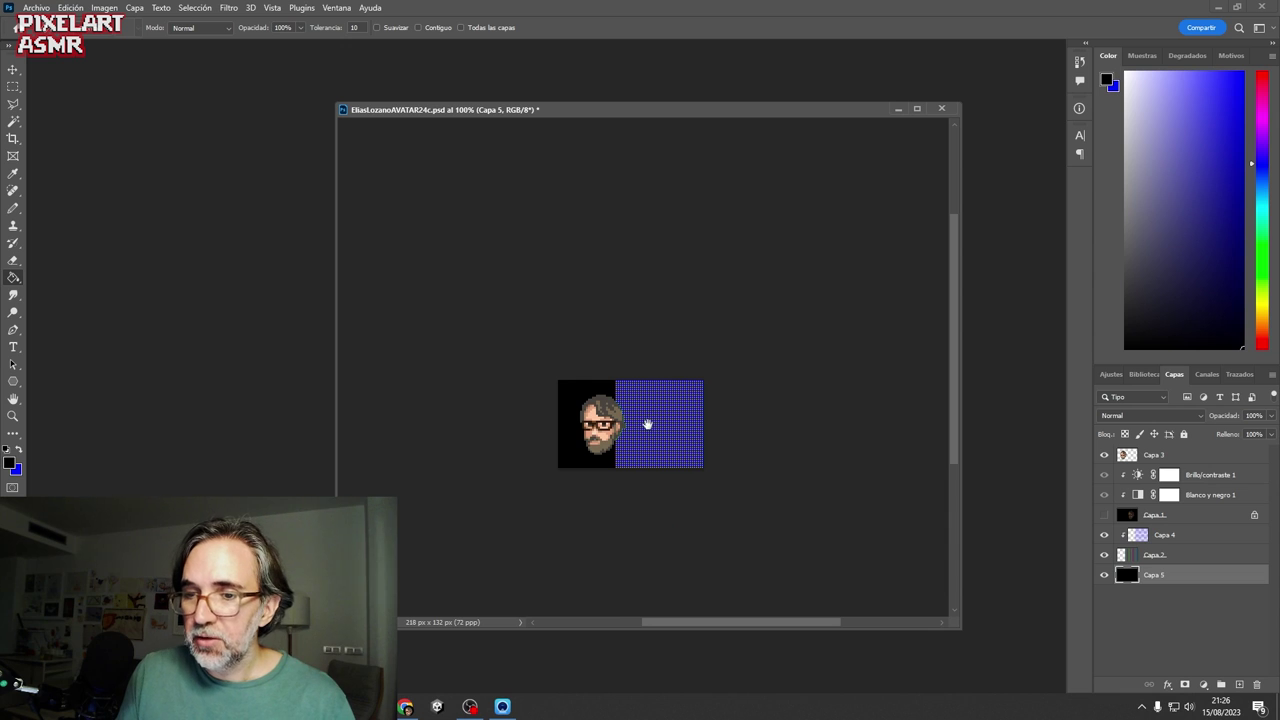
- Show Capa 1 again over the grid pattern and view the portraits at 200%
left_click_drag(657, 429, 669, 437)
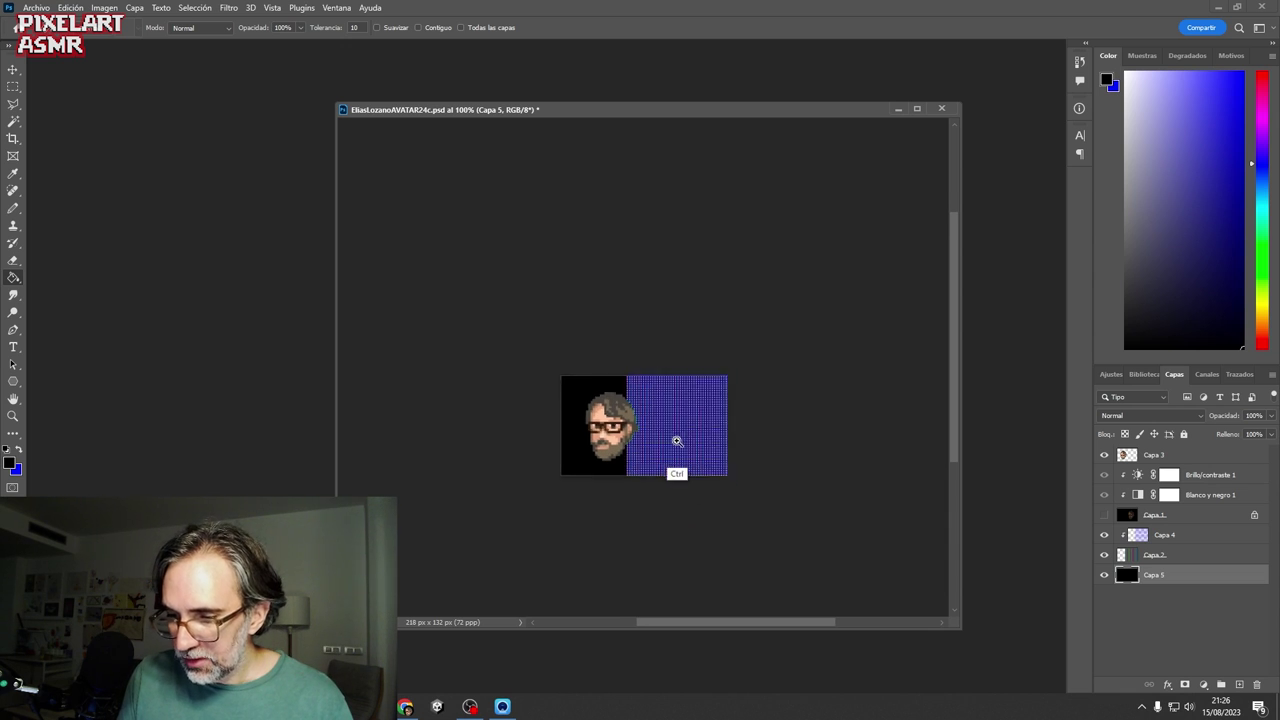
left_click(676, 434, "ctrl")
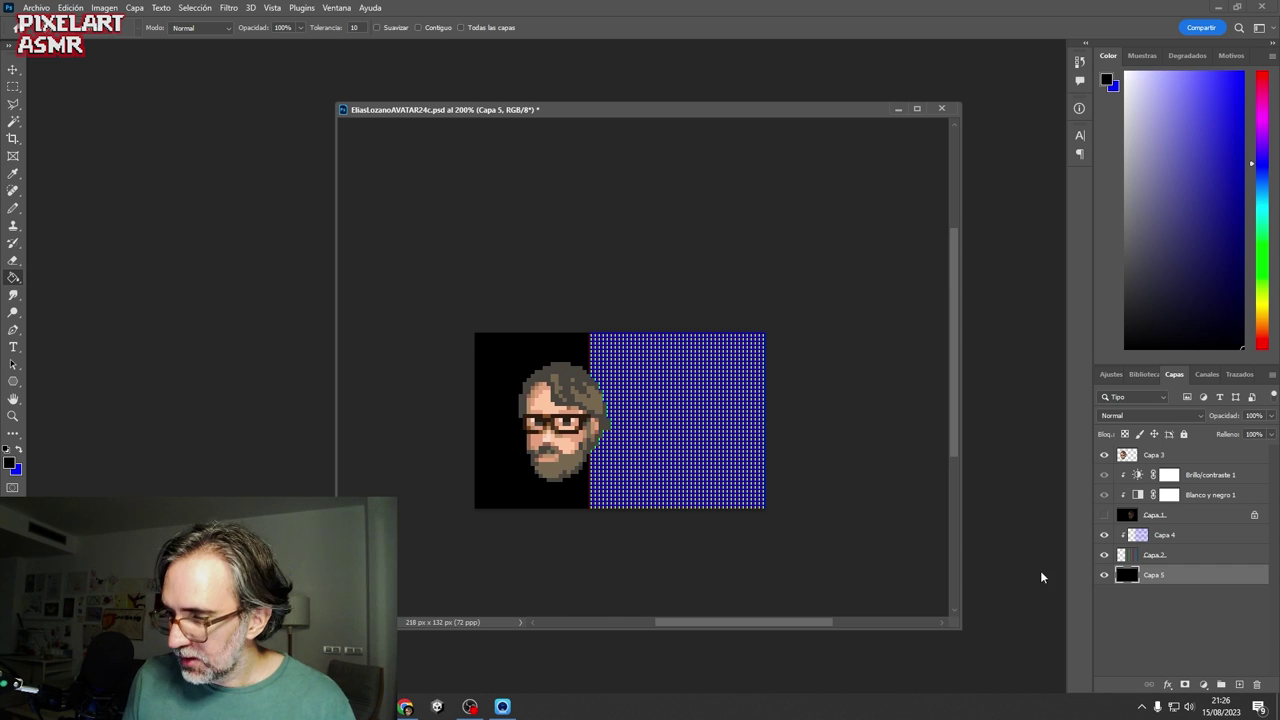
left_click(1104, 515)
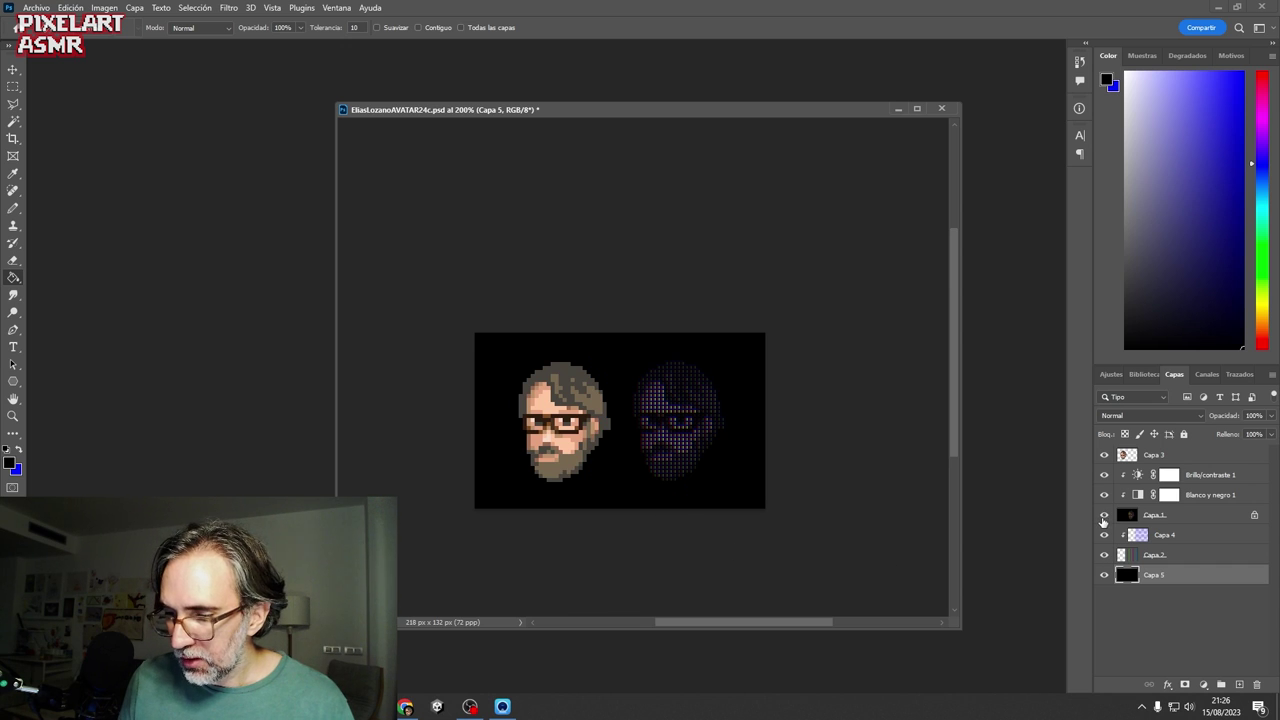
- Compare the RGB stripe portrait with the original portrait at 300% magnification
left_click(694, 491, "ctrl")
left_click_drag(703, 489, 726, 500)
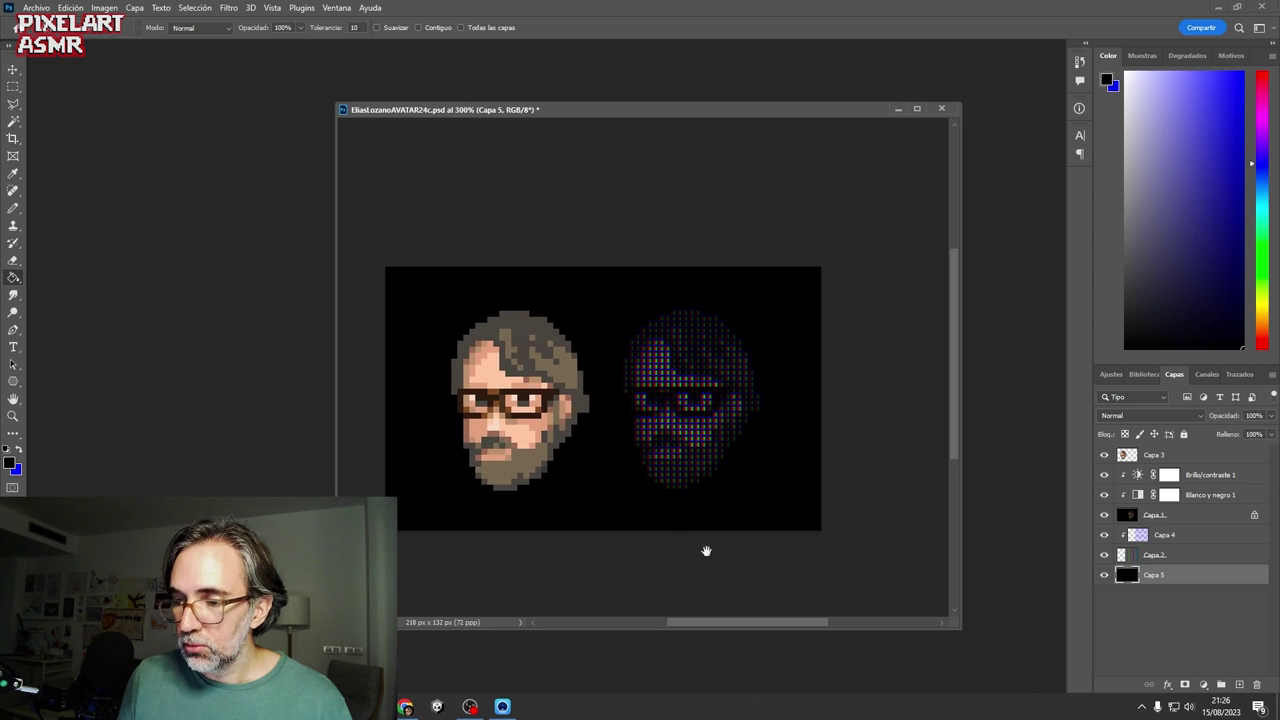
left_click_drag(706, 549, 704, 530)
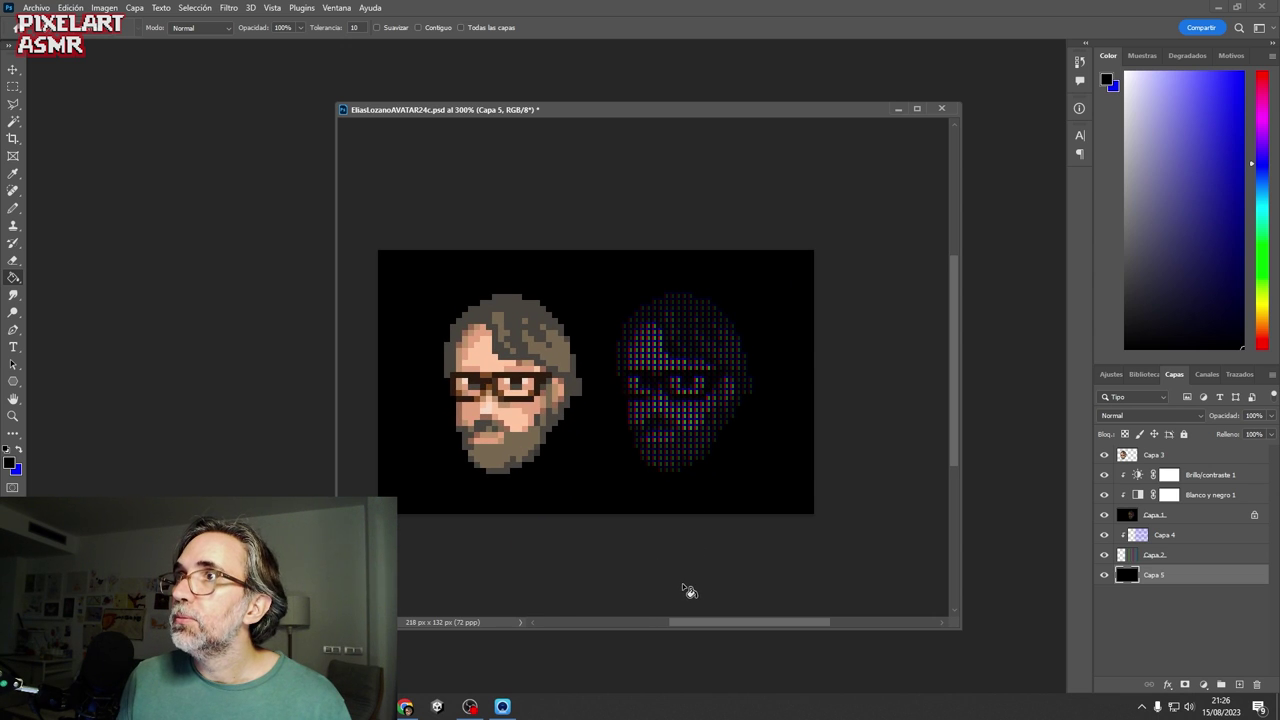
left_click_drag(731, 531, 737, 534)
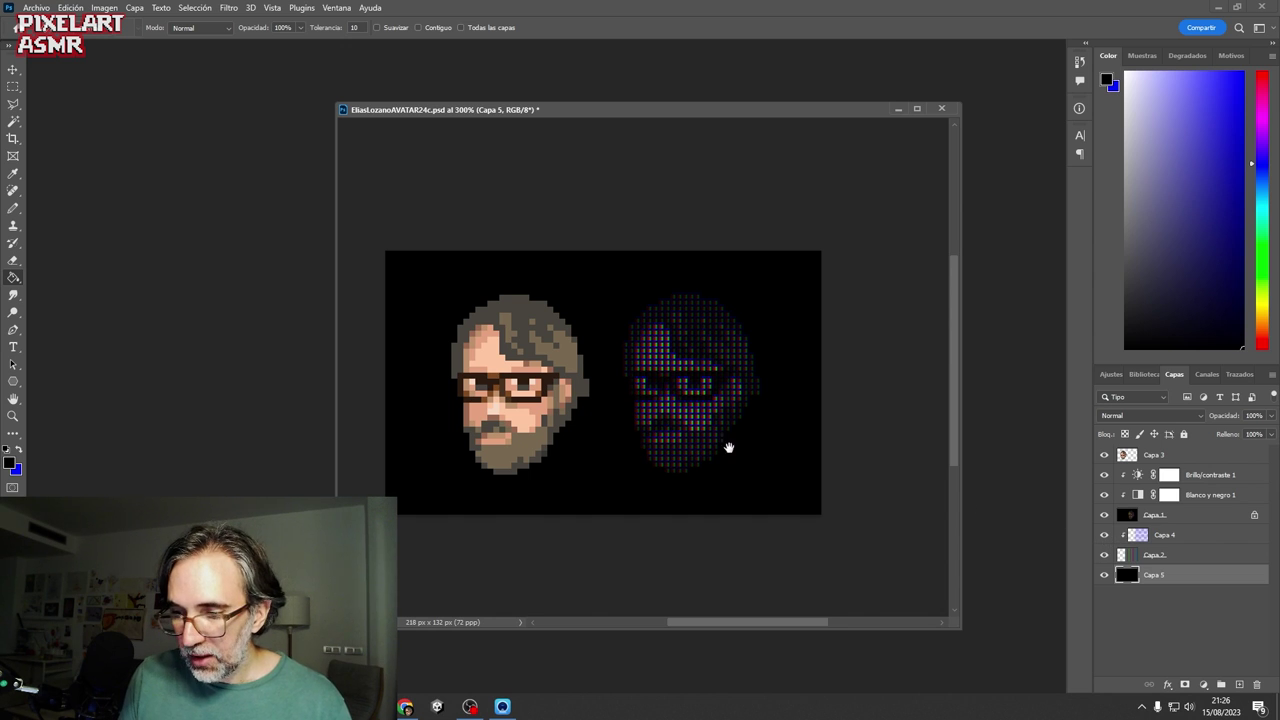
mouse_move(727, 452)
left_mouse_down()
mouse_move(712, 448)
mouse_move(724, 465)
left_mouse_up()
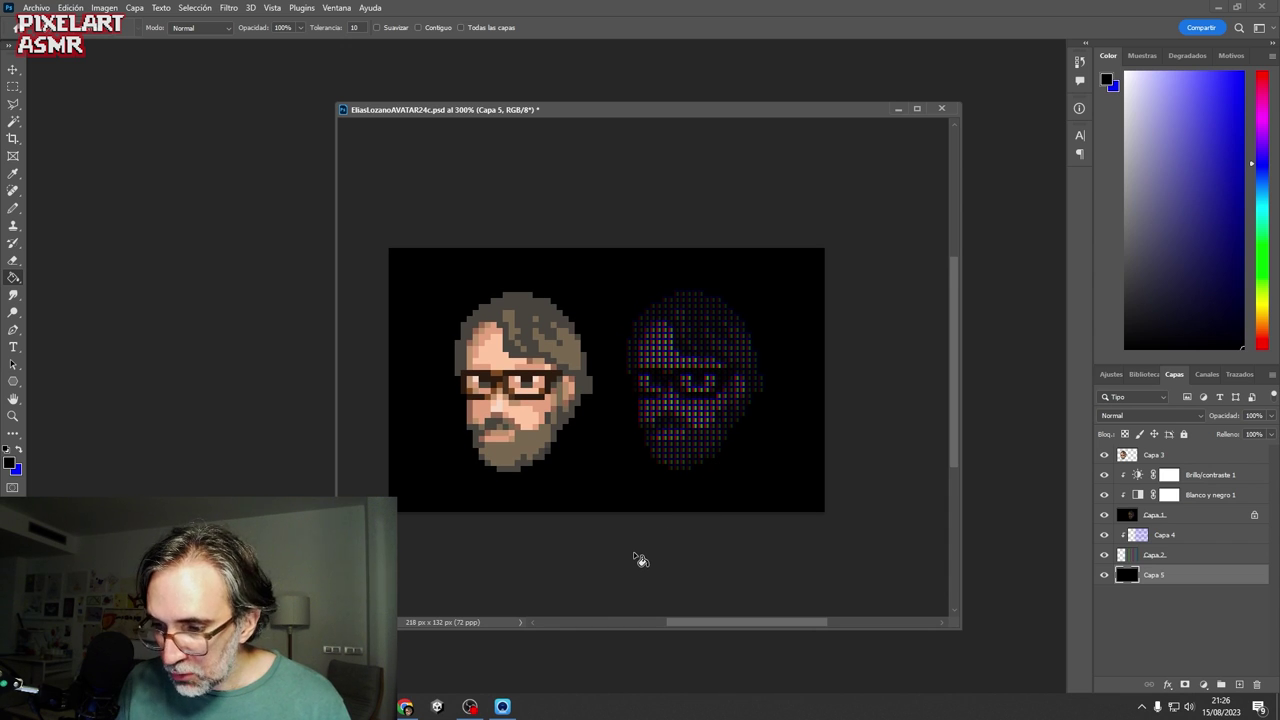
- Set the foreground colour to pure cyan and refill the blue horizontal bars of Capa 4 with it
left_click(1159, 555)
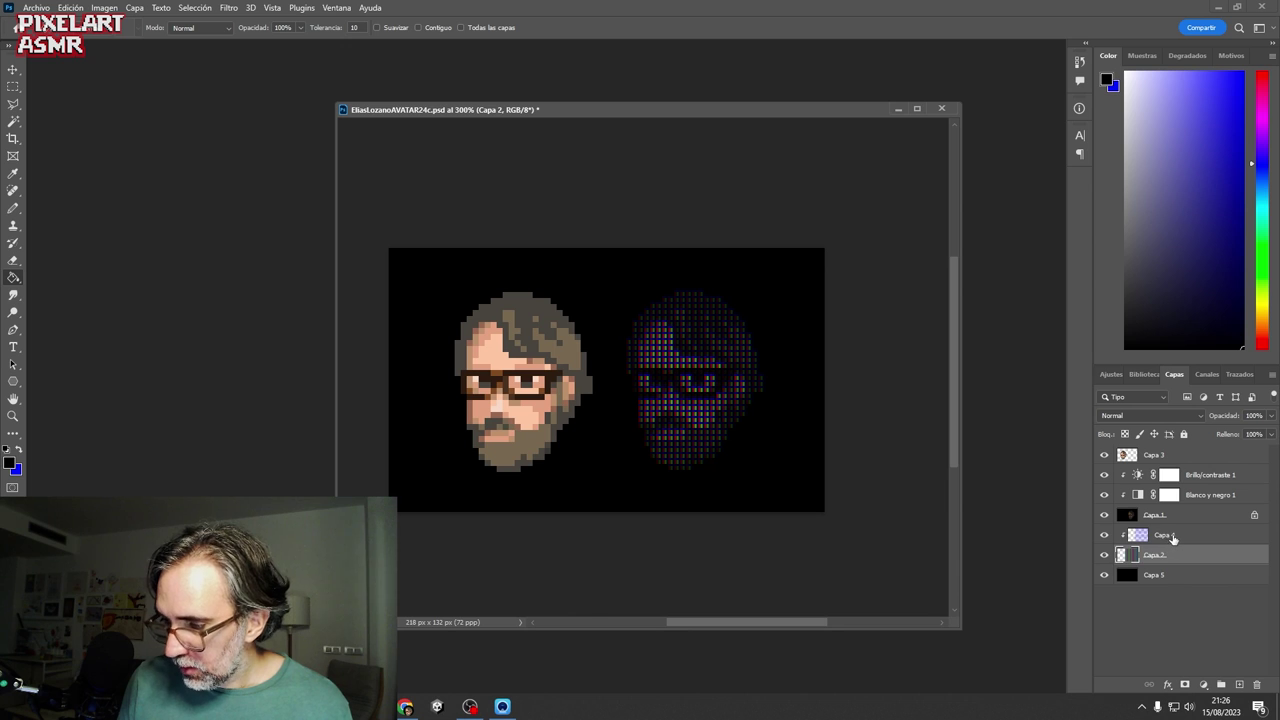
left_click(1173, 538)
left_click(712, 421, "ctrl")
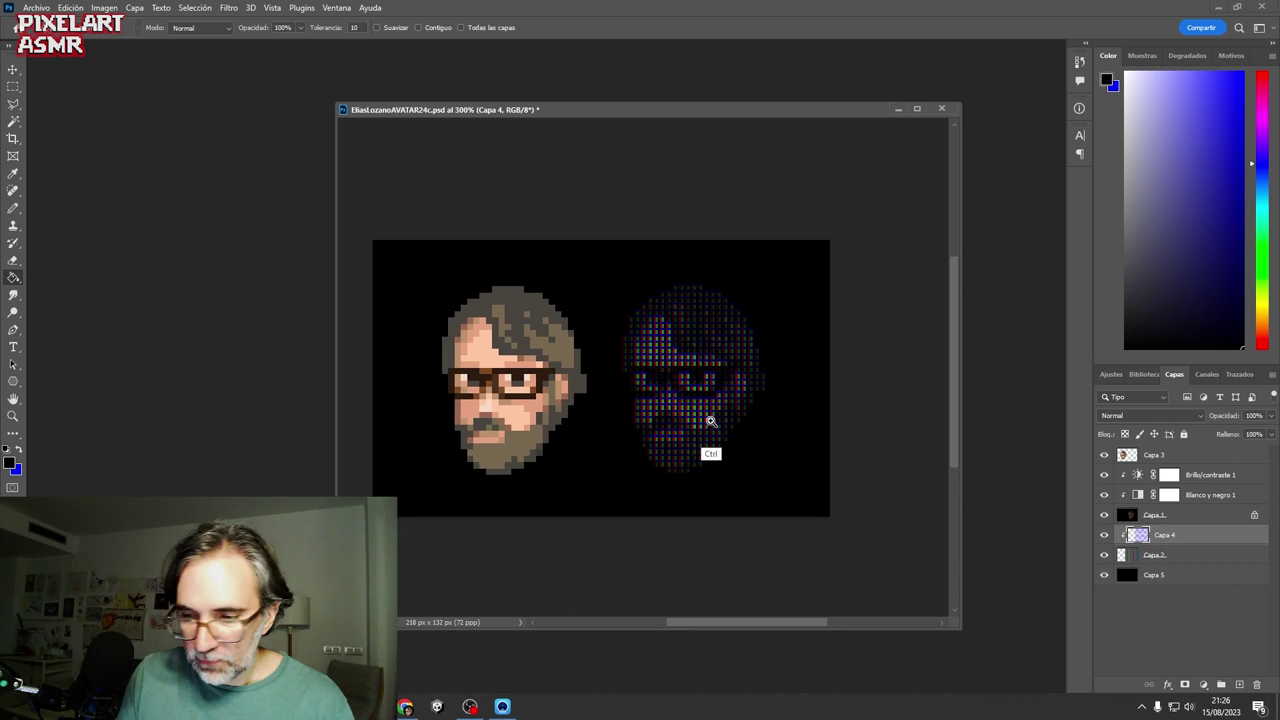
left_click(711, 422, "ctrl")
left_click(709, 423, "ctrl")
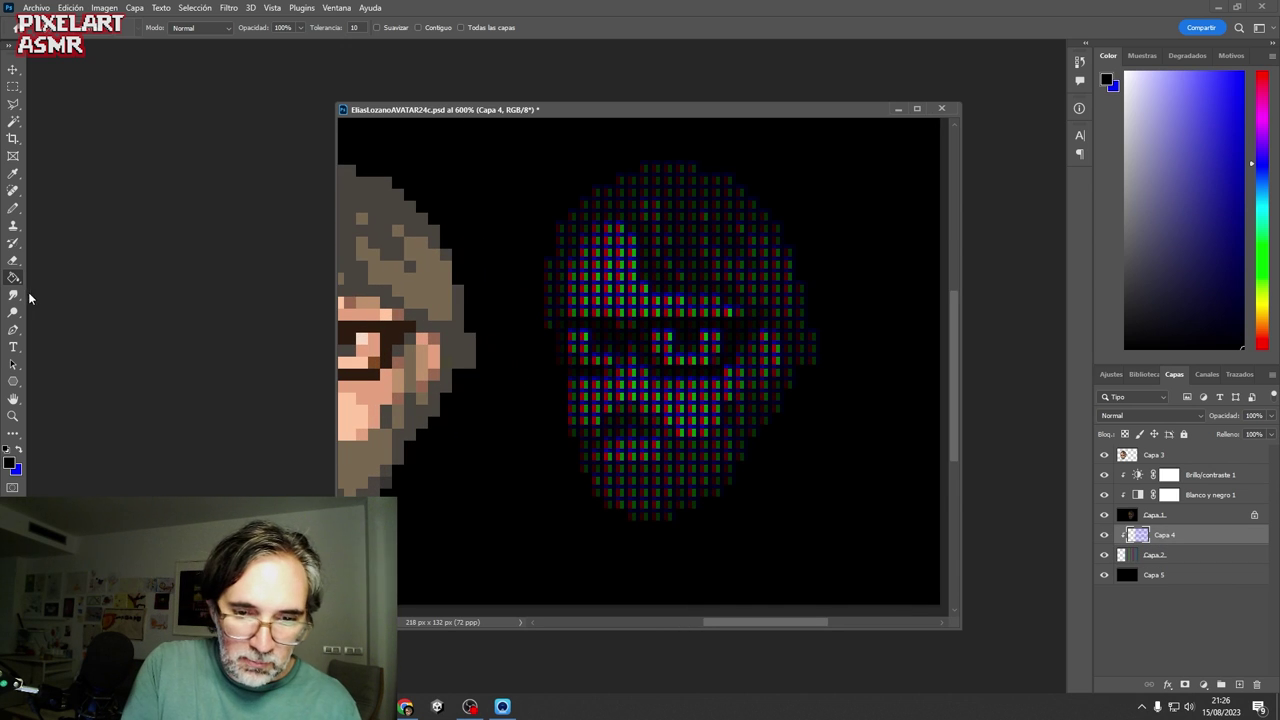
left_click(19, 450)
left_click(10, 461)
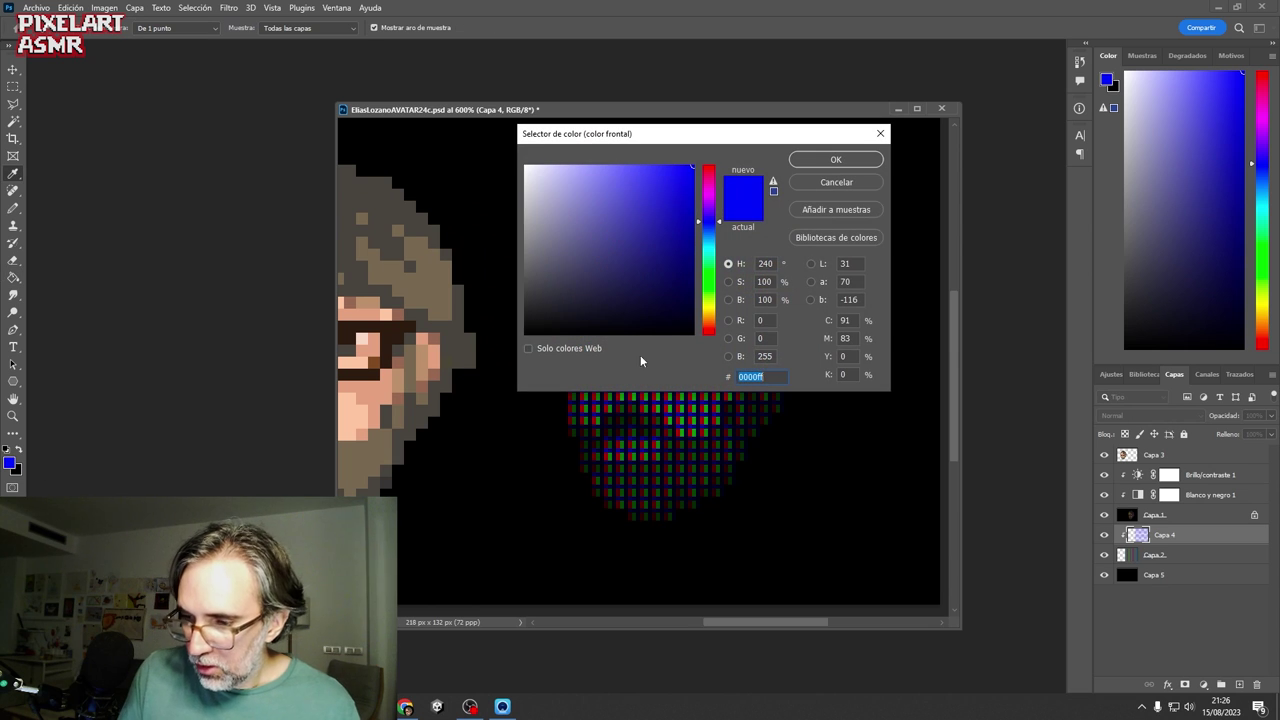
left_click_drag(709, 224, 710, 245)
left_click(818, 163)
key("g")
scroll(640, 360, "up", 5)
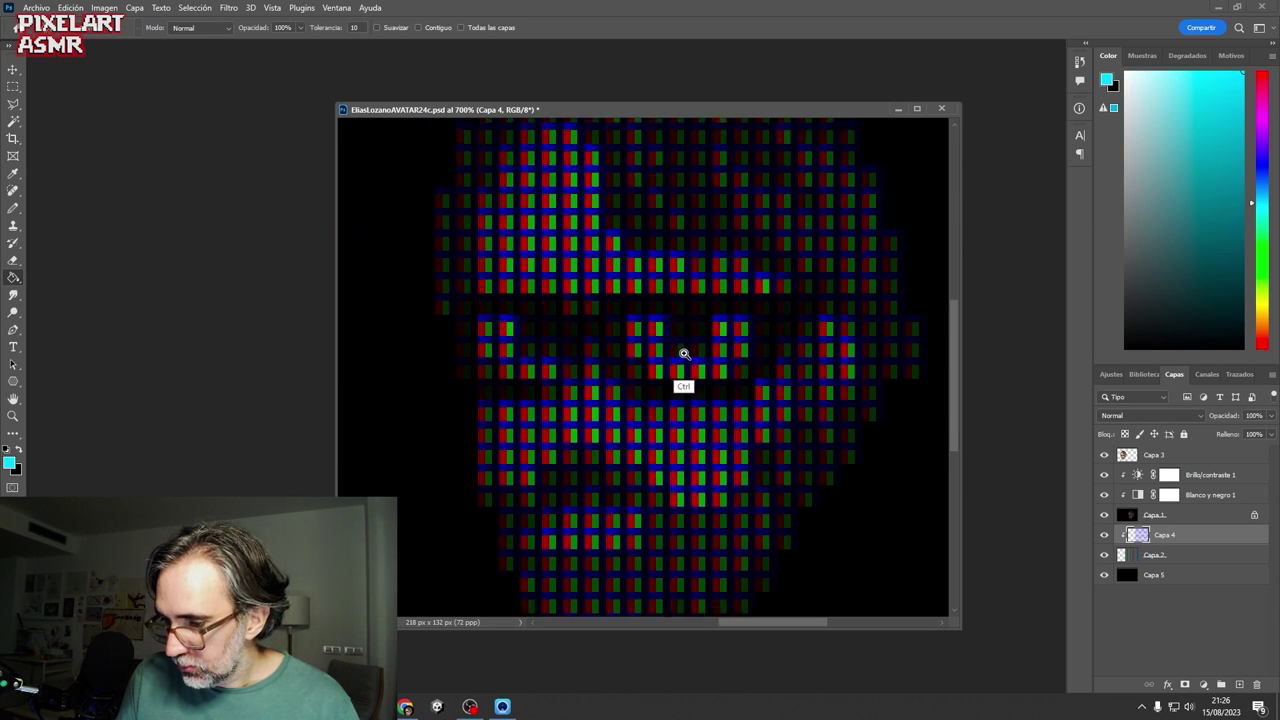
left_click(745, 305)
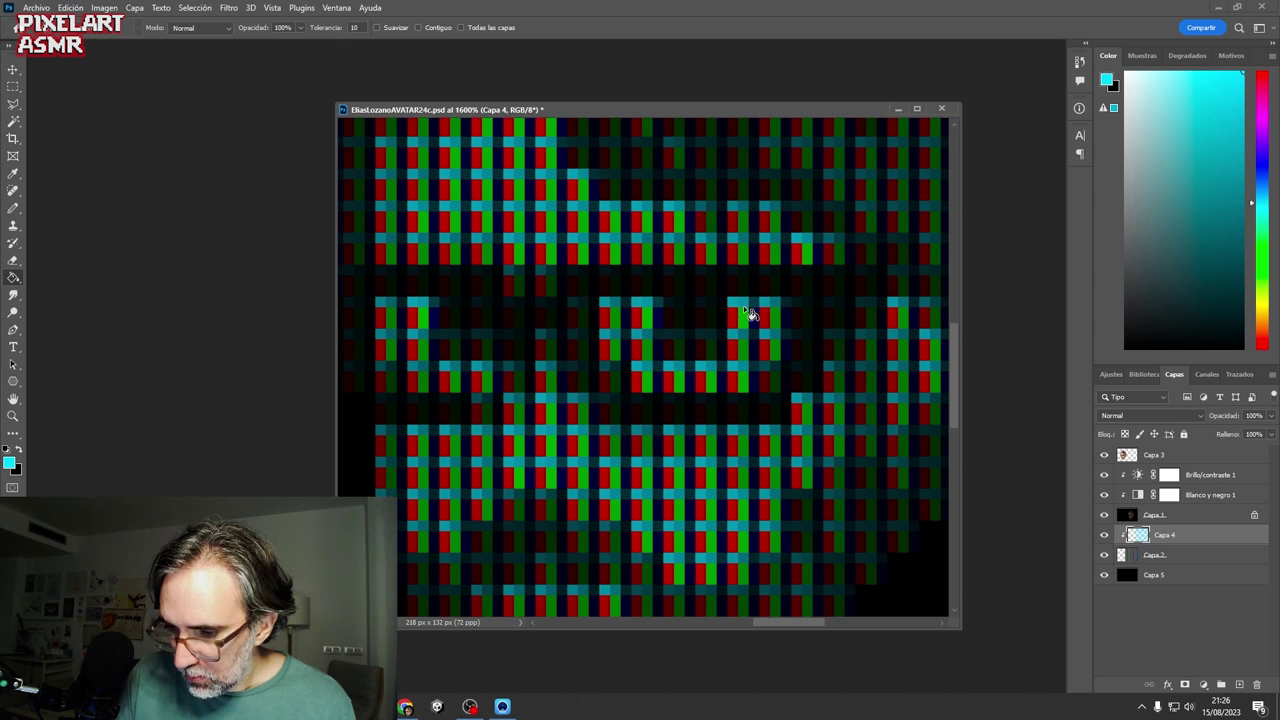
- Fill the blue vertical stripes of Capa 2 with the same cyan
left_click(1159, 556)
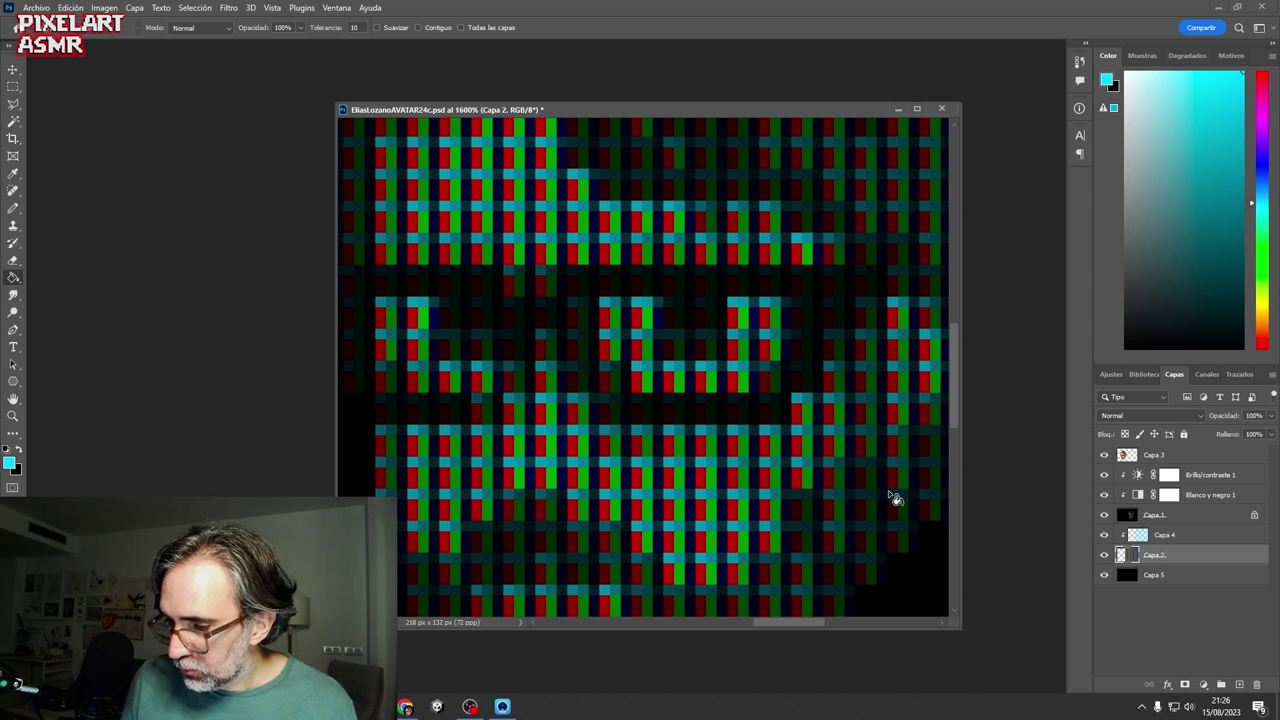
left_click(791, 478)
scroll(769, 483, "down", 5)
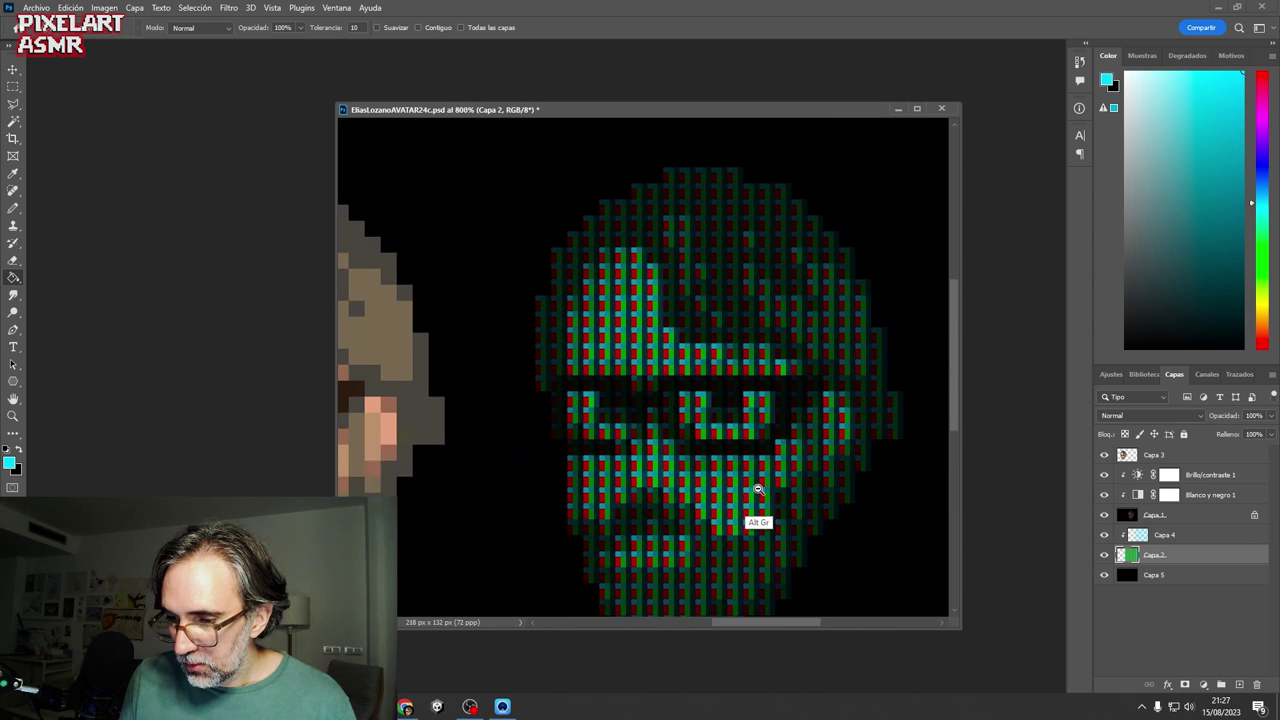
scroll(761, 500, "down", 1)
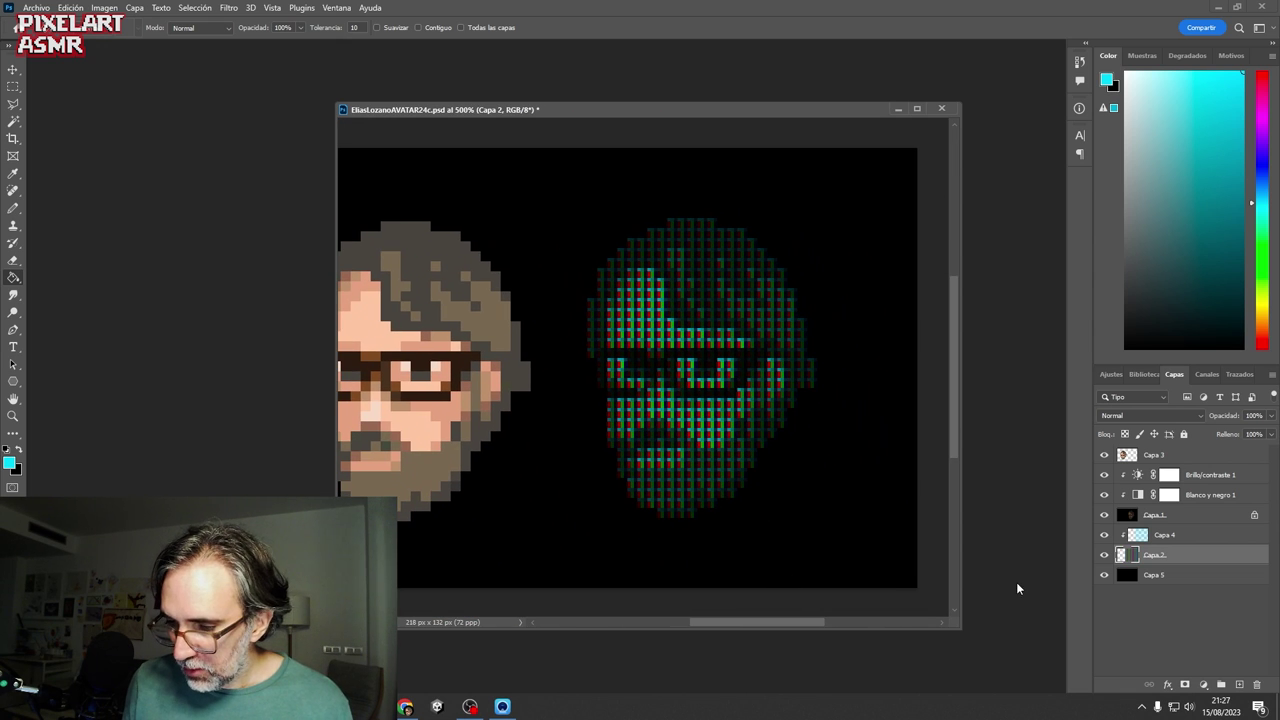
- Shift the hue of Capa 4 by +7 with a Hue/Saturation adjustment
left_click(1165, 535)
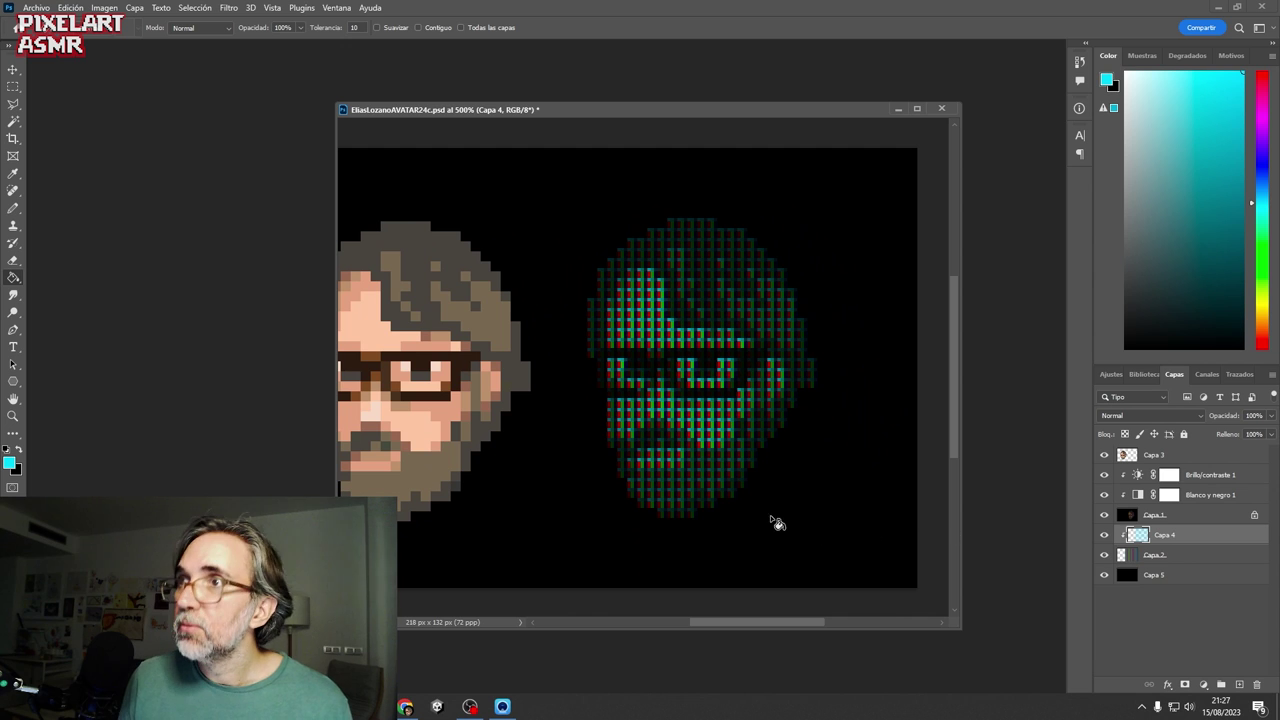
scroll(724, 503, "down", 1)
scroll(732, 512, "down", 4)
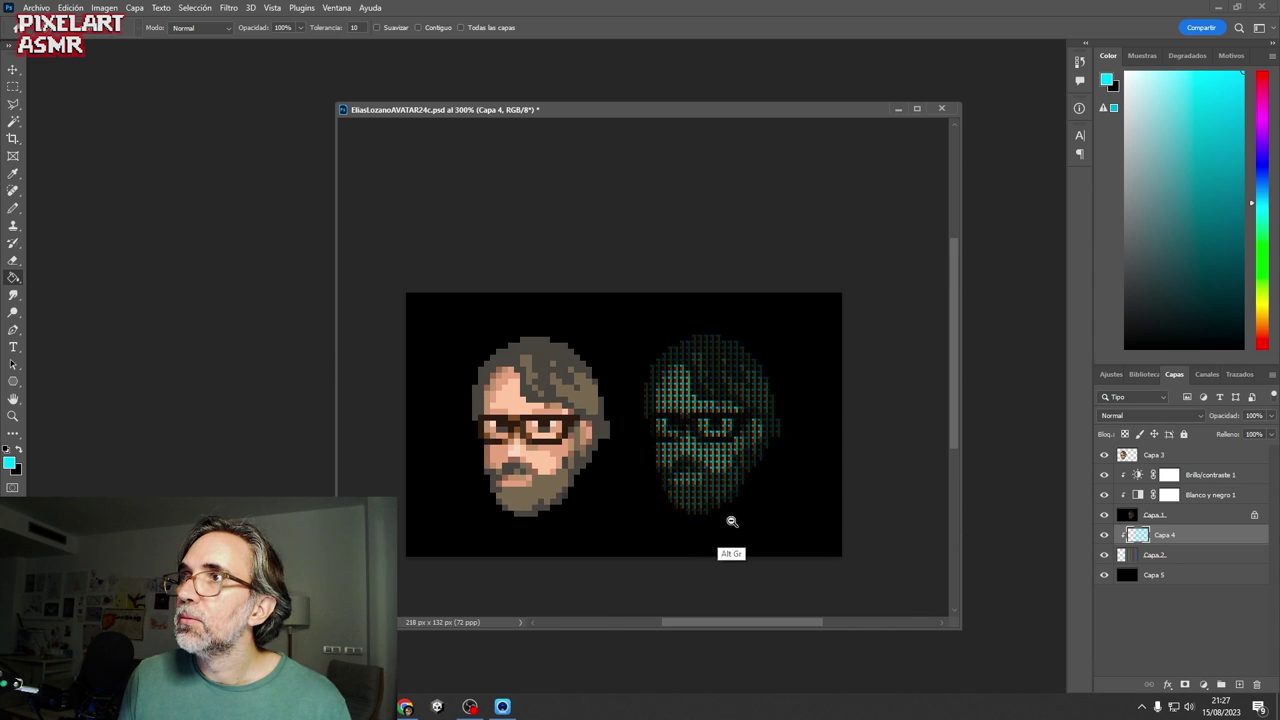
left_click_drag(670, 490, 686, 488)
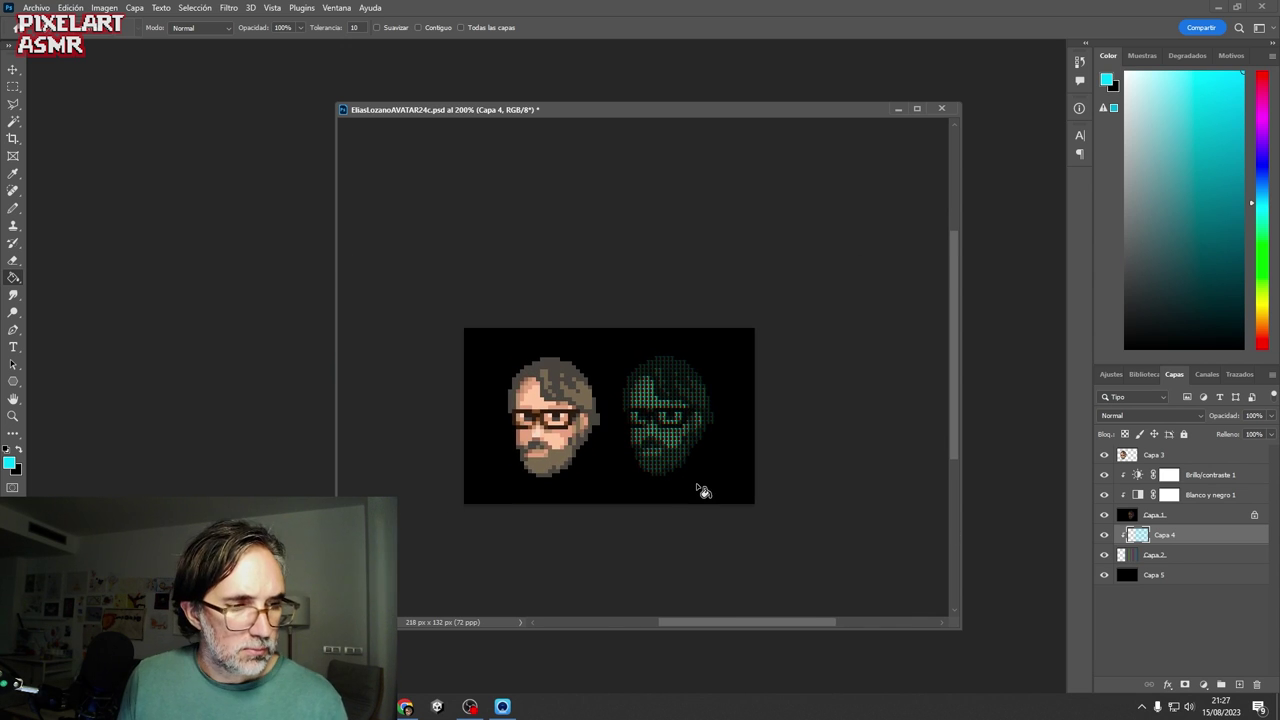
key("ctrl+u")
mouse_move(1019, 164)
left_mouse_down()
mouse_move(1044, 170)
mouse_move(1024, 167)
left_mouse_up()
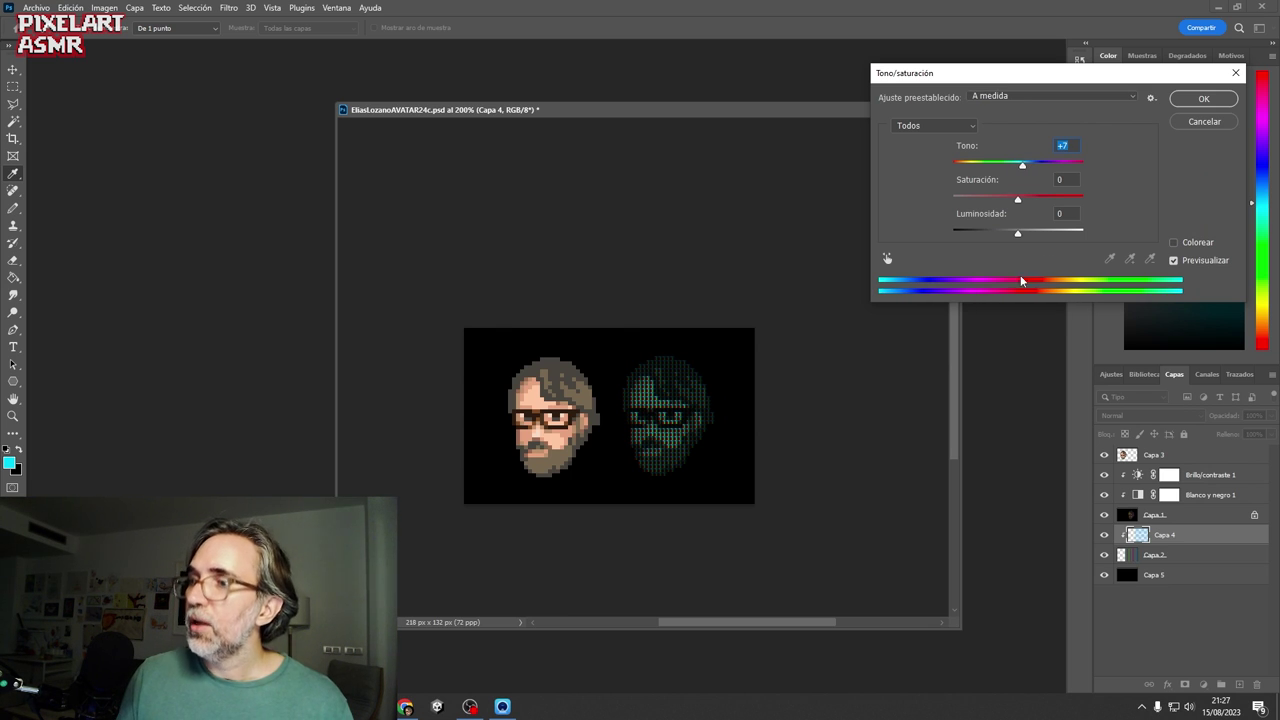
left_click(1215, 98)
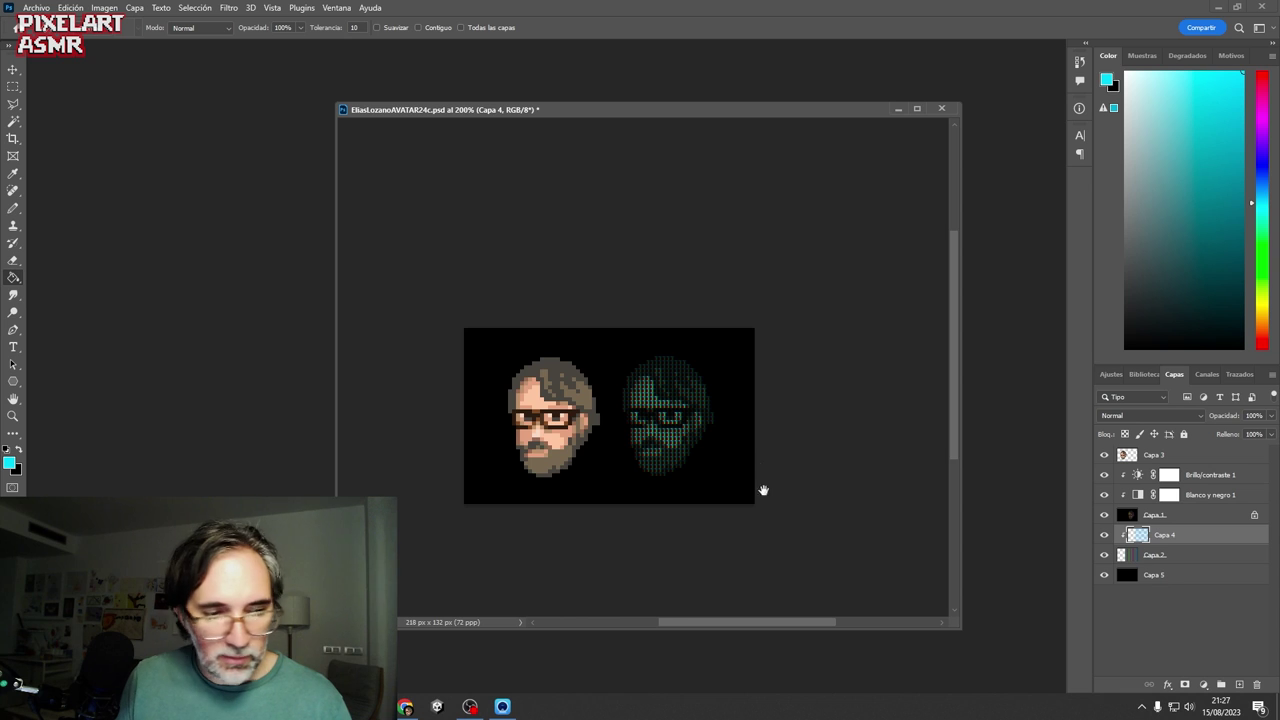
- Check both portraits at 100% on a full-screen black background, and return to the standard view
left_click_drag(763, 489, 773, 452)
left_click(693, 431, "alt")
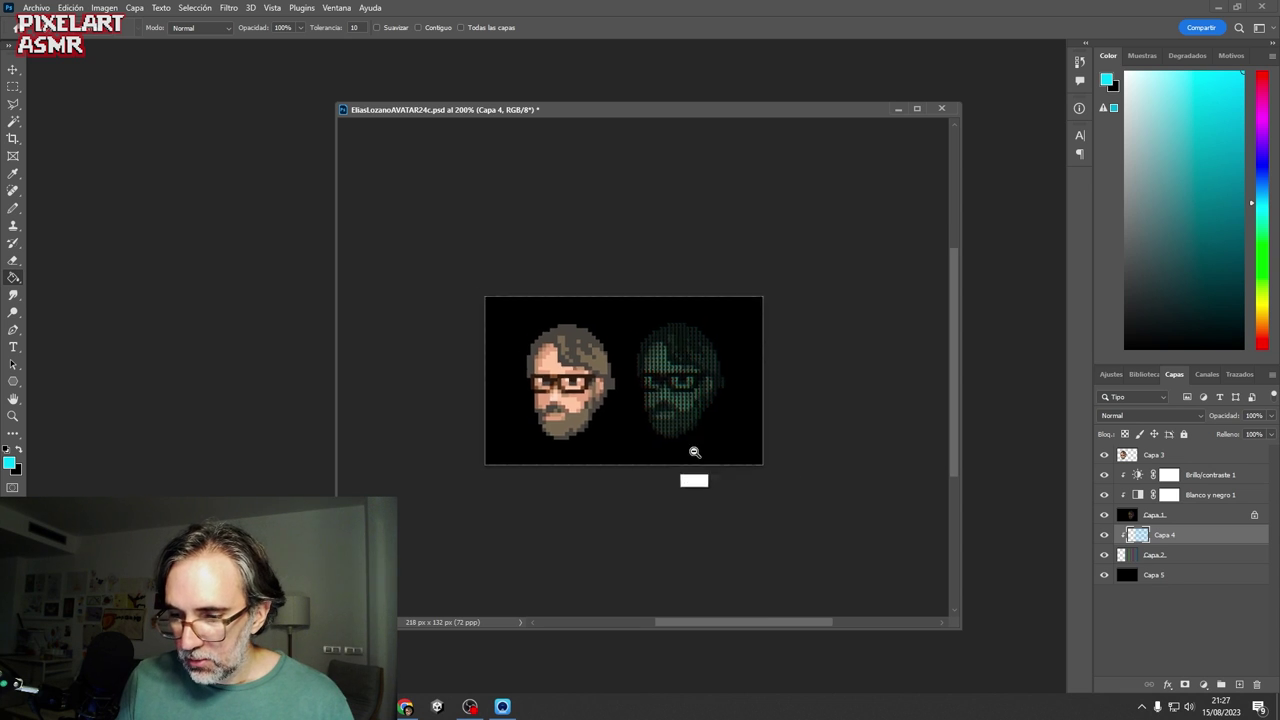
left_click_drag(713, 490, 731, 520)
key("f")
key("f")
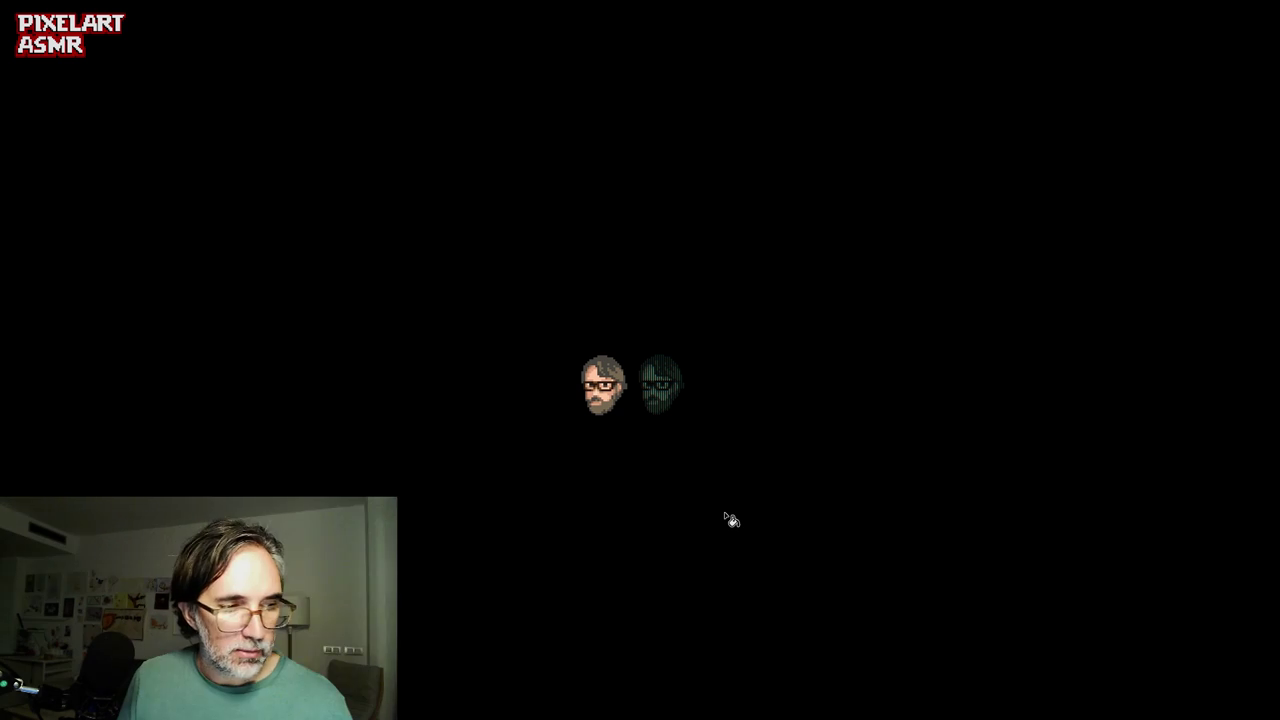
key("f")
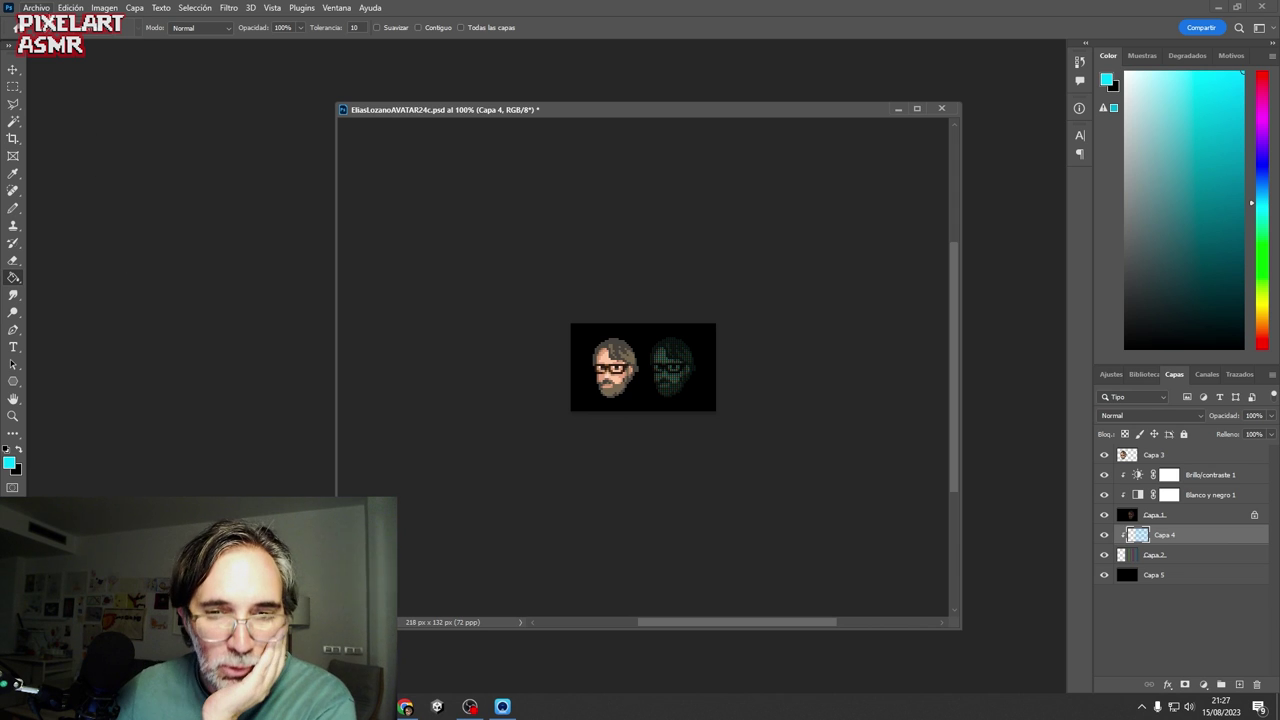
- Open Gohst in the shell 9 PC.psd and enlarge its document window
left_click(36, 7)
left_click(50, 45)
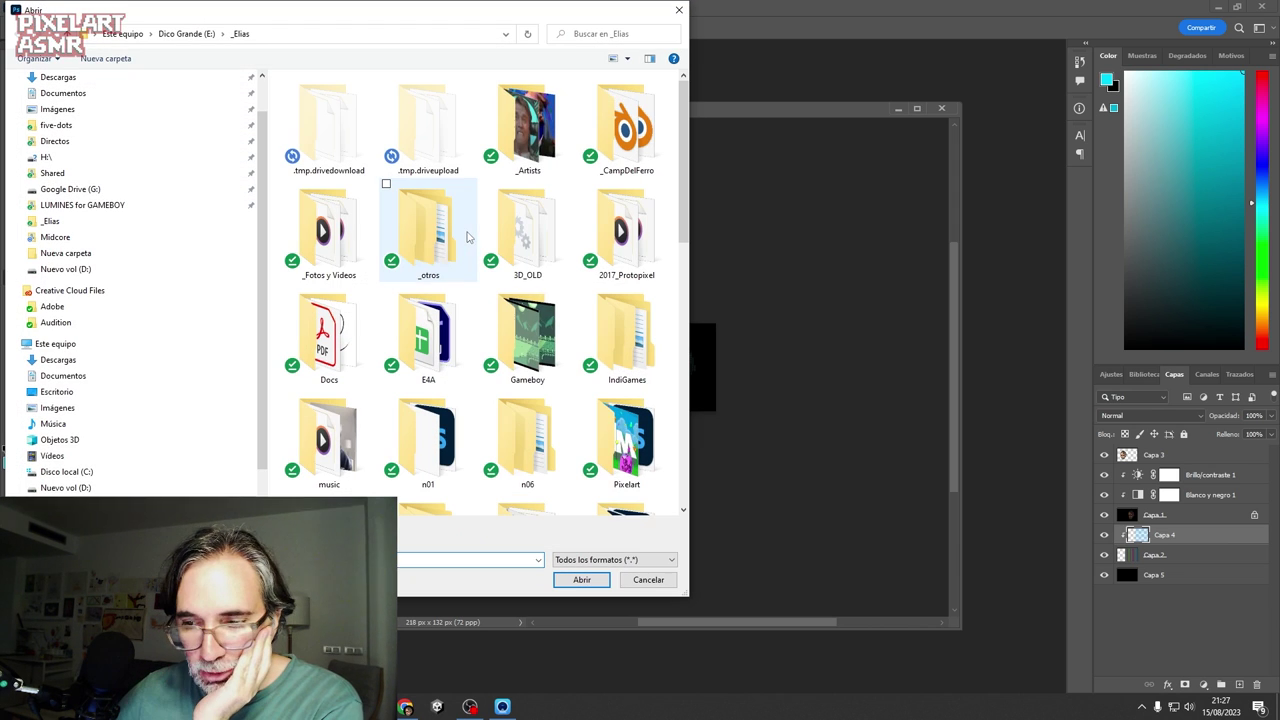
left_click_drag(687, 443, 868, 427)
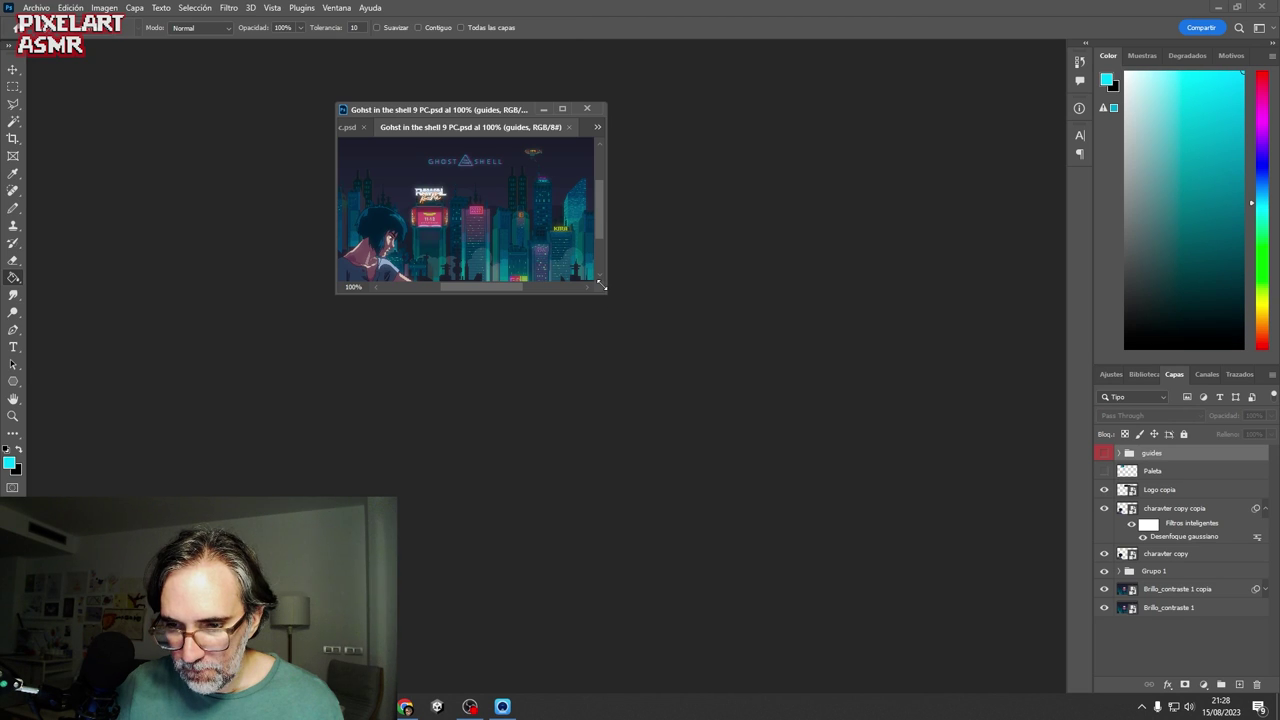
left_click_drag(601, 286, 887, 639)
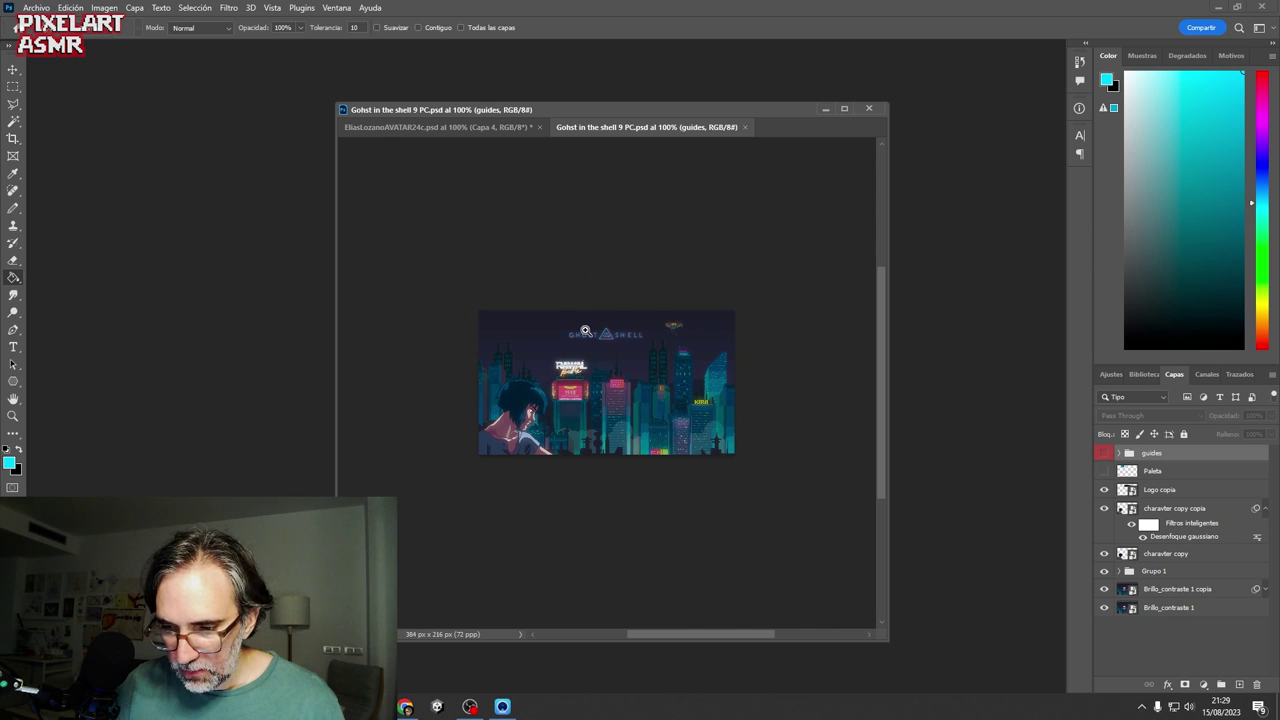
- Examine the city artwork's logo, neon signs and character at magnifications from 100% to 700%
left_click(585, 330, "ctrl")
left_click(585, 330, "ctrl")
left_click(585, 330, "ctrl")
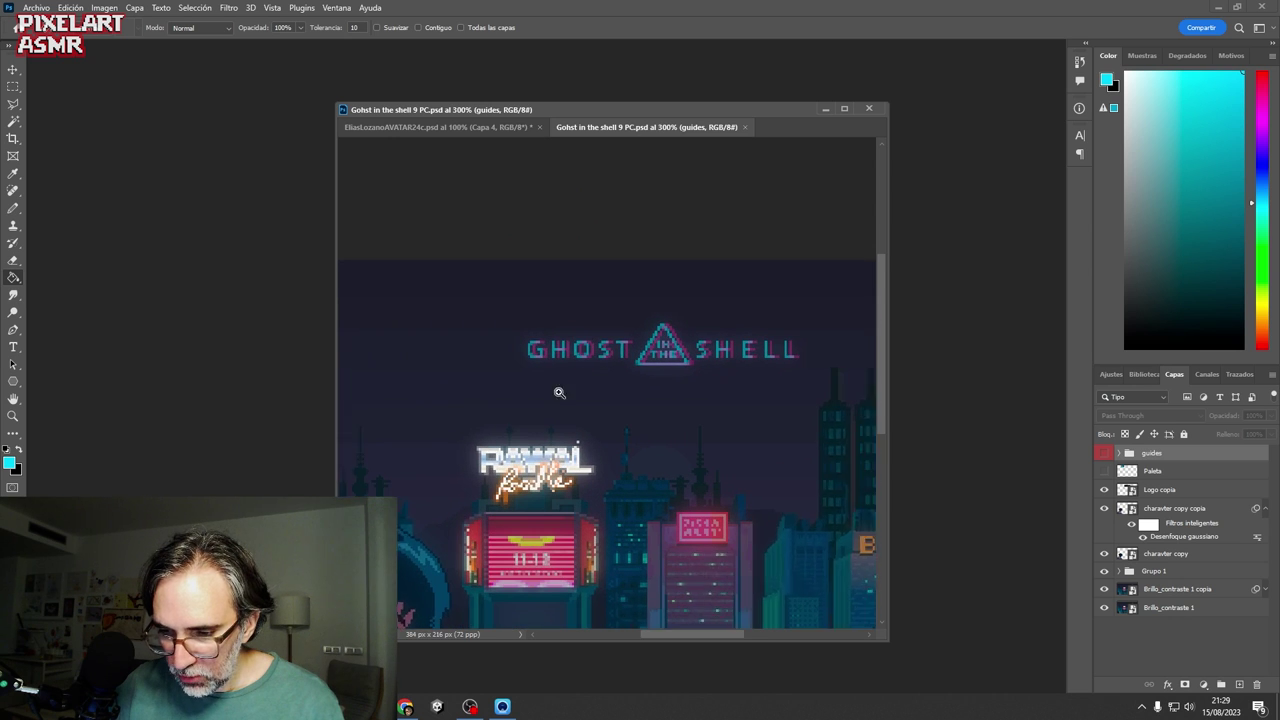
left_click(563, 449, "alt")
left_click(563, 449, "alt")
left_click(563, 449, "alt")
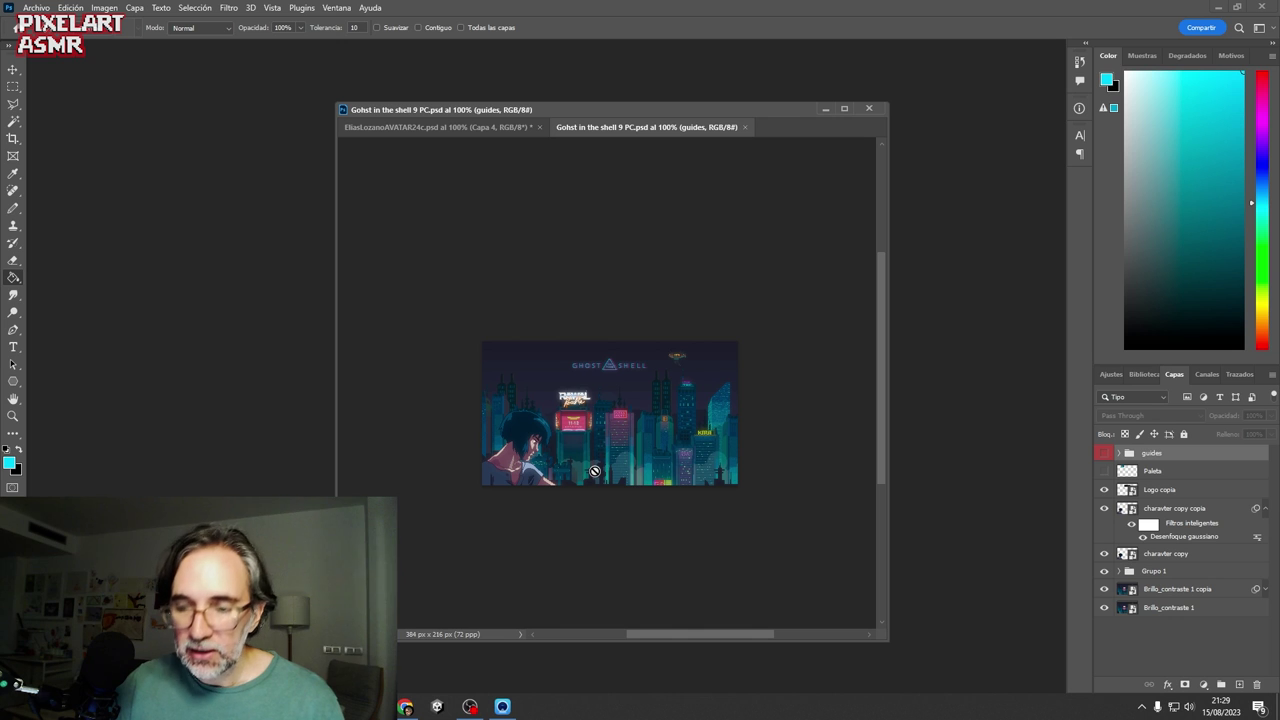
left_click(578, 442)
left_click(578, 442)
left_click(467, 419)
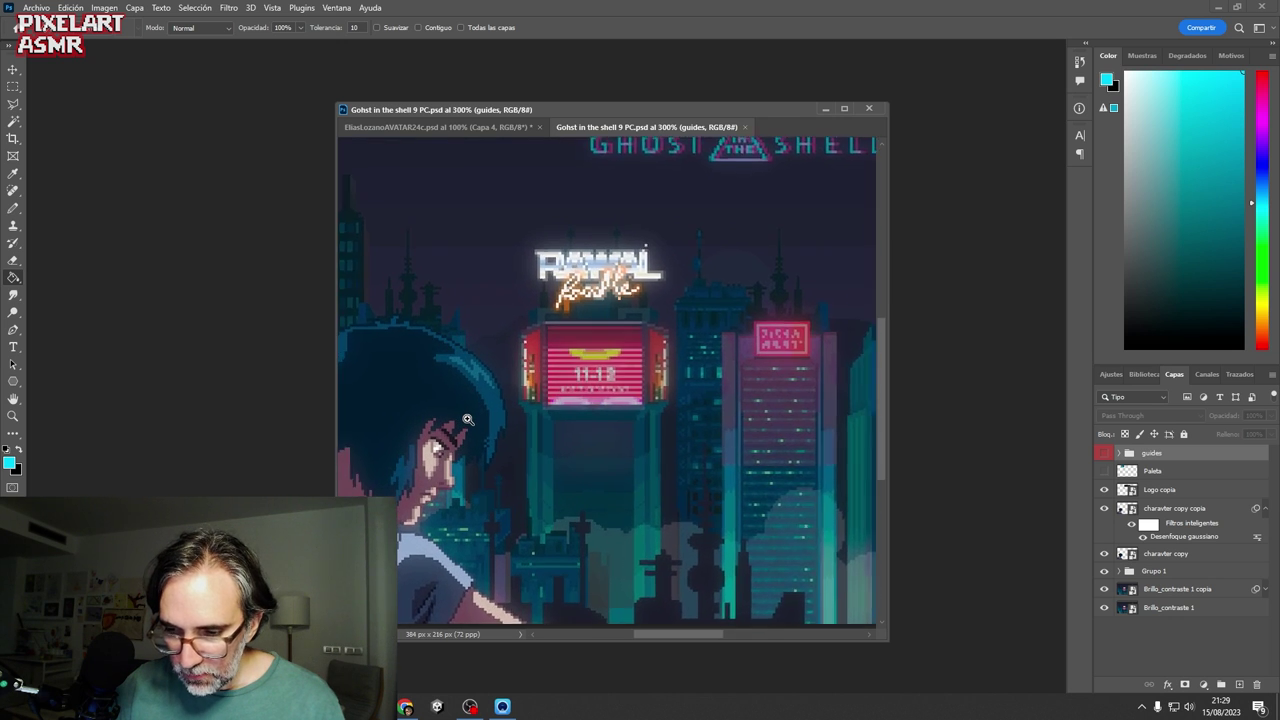
left_click(467, 419)
left_click(467, 419)
left_click(467, 419)
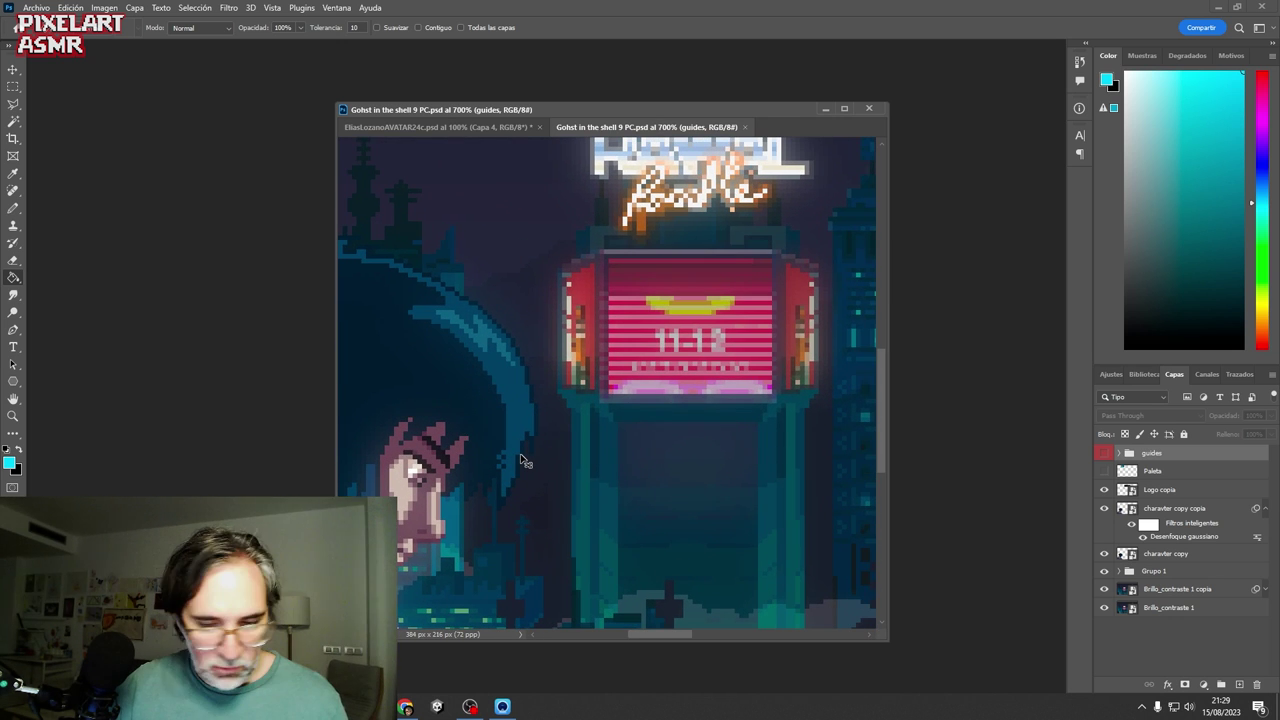
- Copy the city artwork and try to create a new 384 x 216 px document from the clipboard size
key("ctrl+c")
left_click(618, 260)
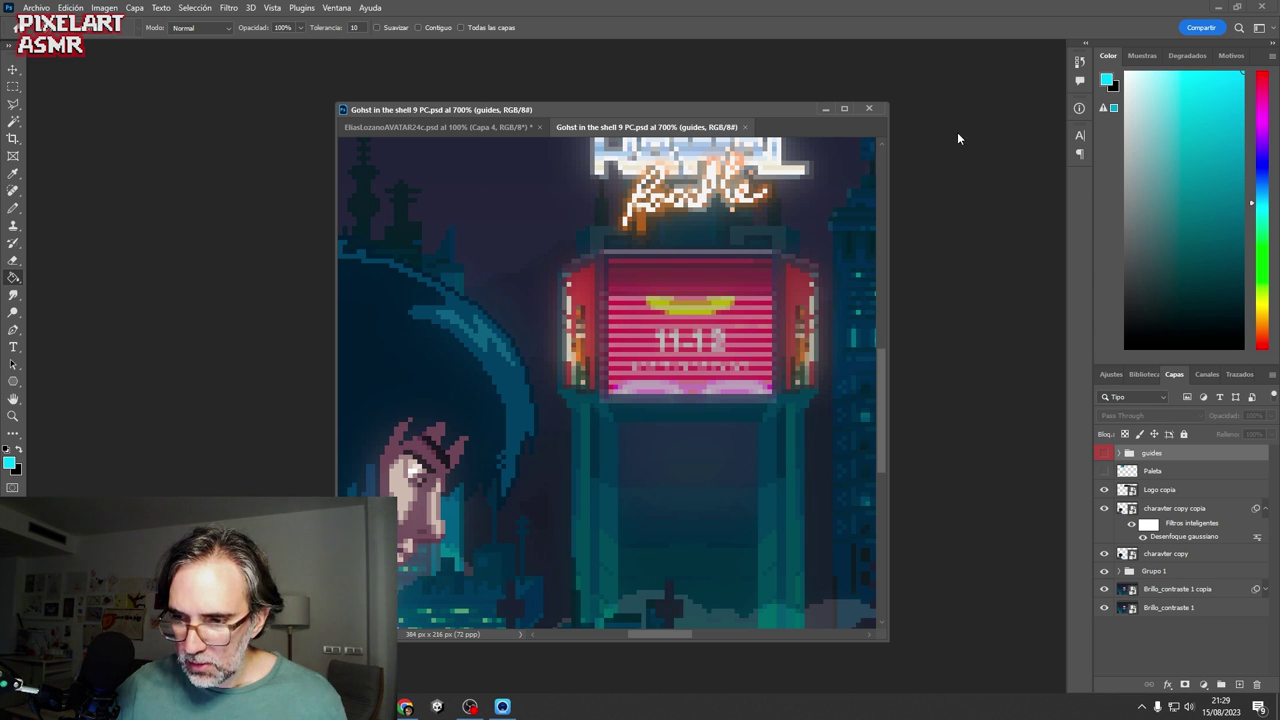
key("ctrl+n")
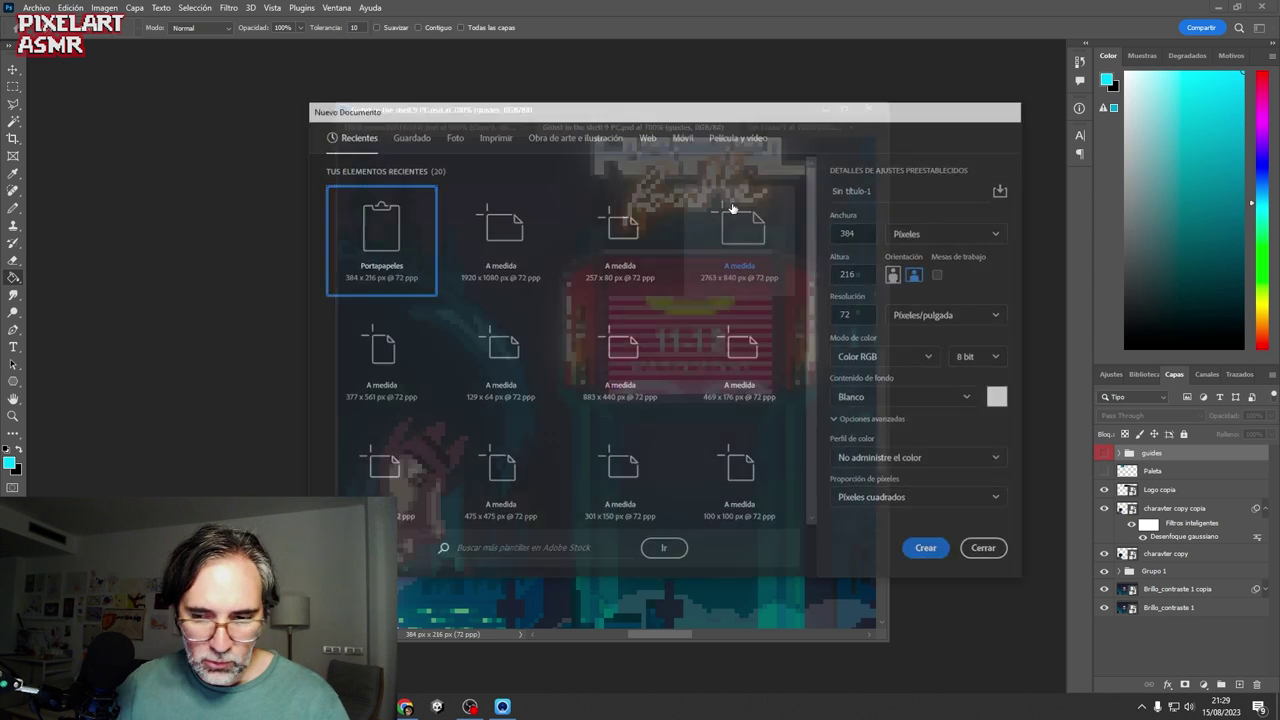
key("Return")
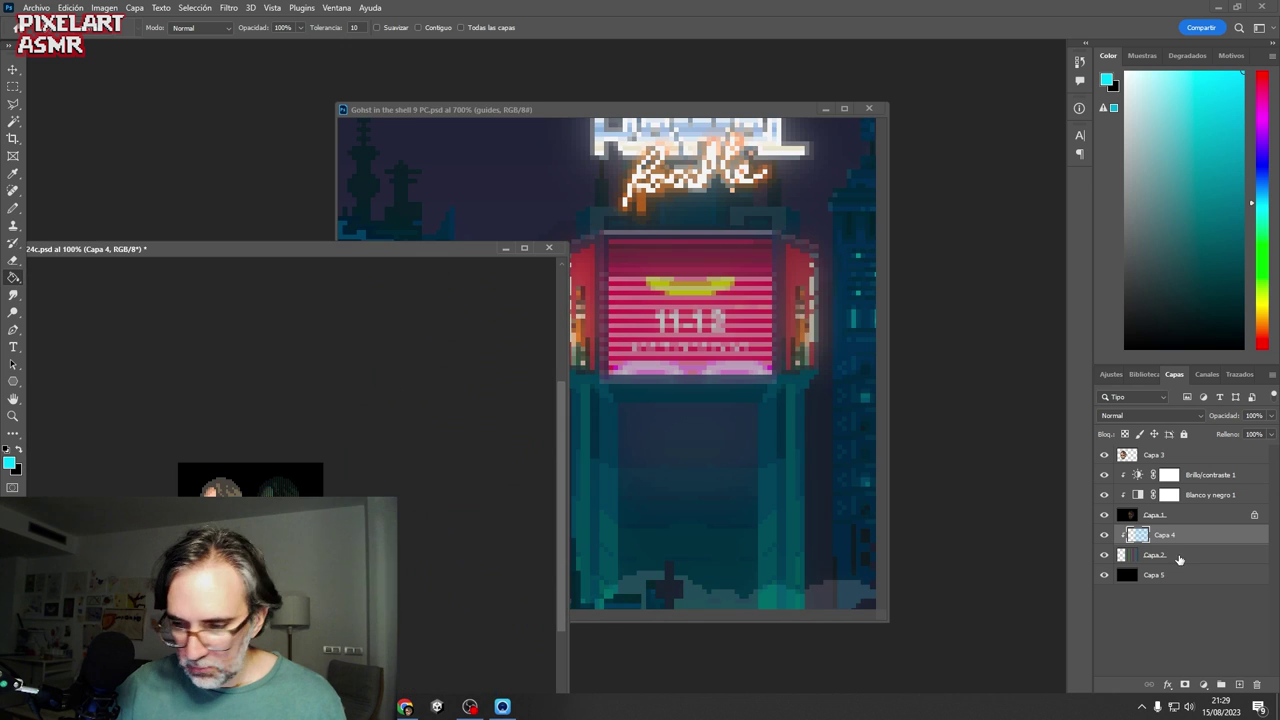
- Copy the stripe layer Capa 2 into the city artwork and align it with the canvas's upper-left corner
left_click_drag(1155, 563, 815, 467)
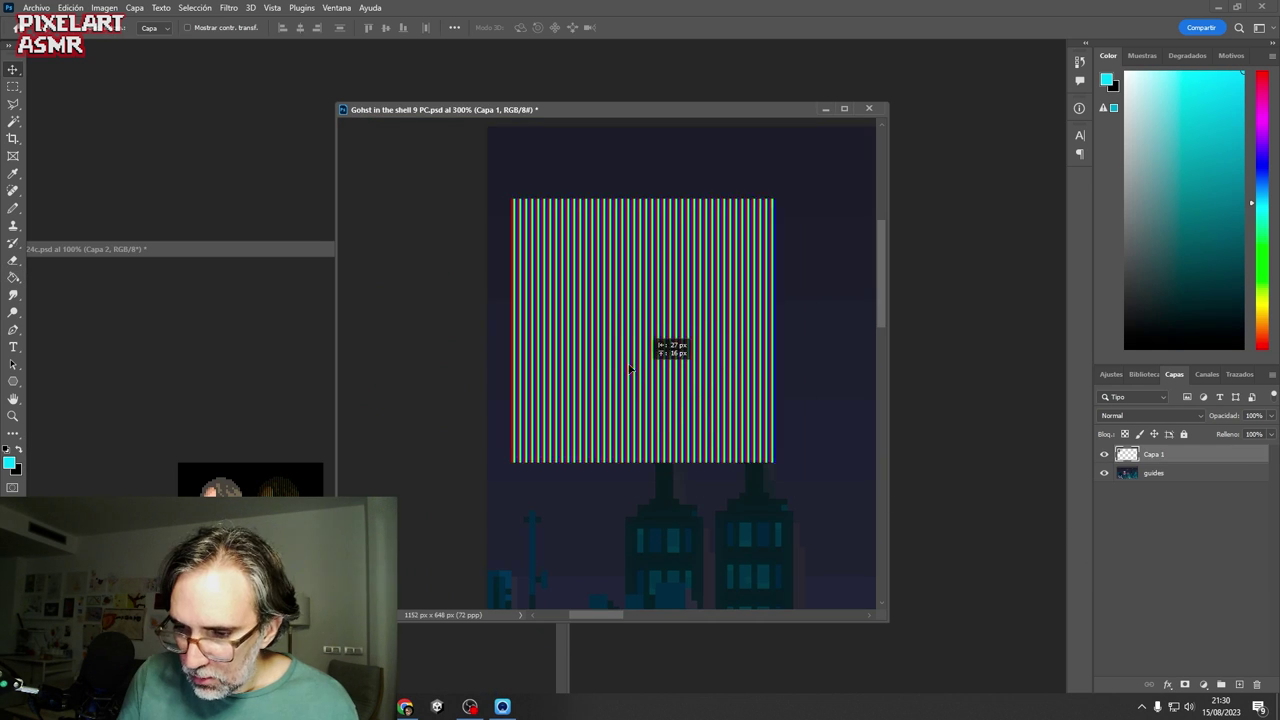
left_click_drag(632, 368, 633, 308)
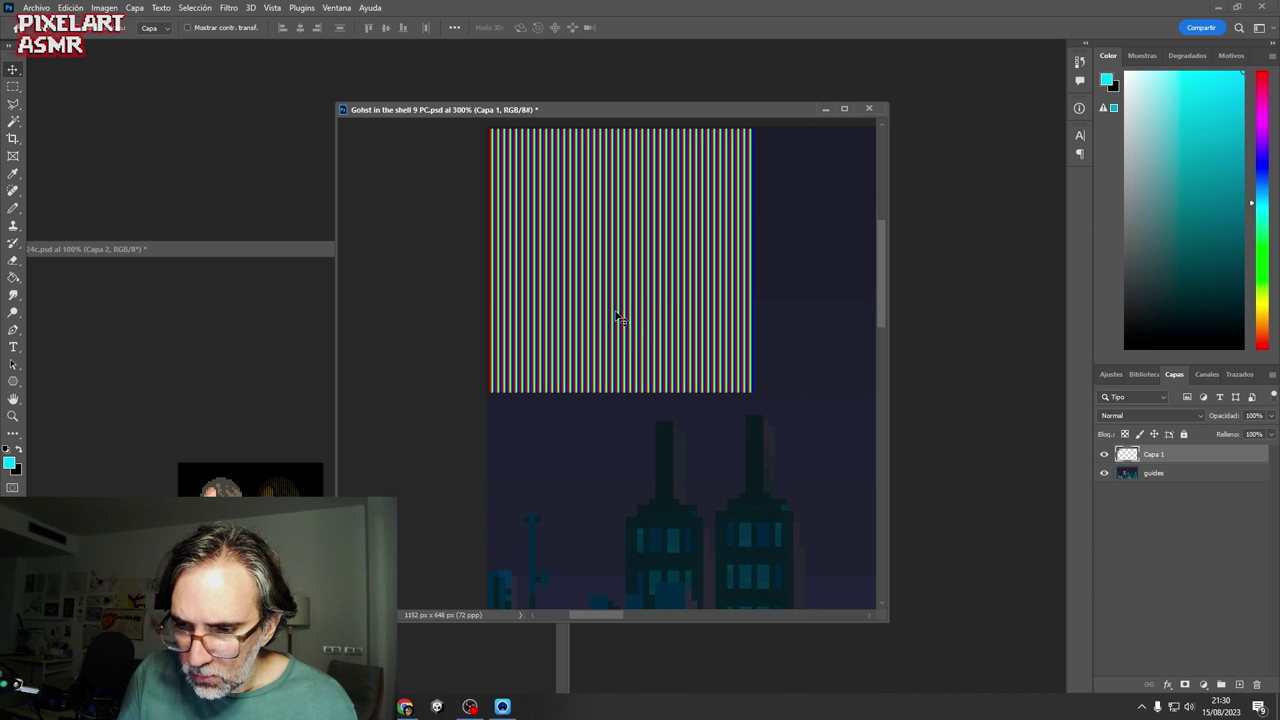
- Duplicate the stripe block on Capa 1 repeatedly side by side along the city artwork's upper edge
key("ctrl+a")
left_click_drag(521, 321, 702, 304)
left_click_drag(779, 410, 780, 411)
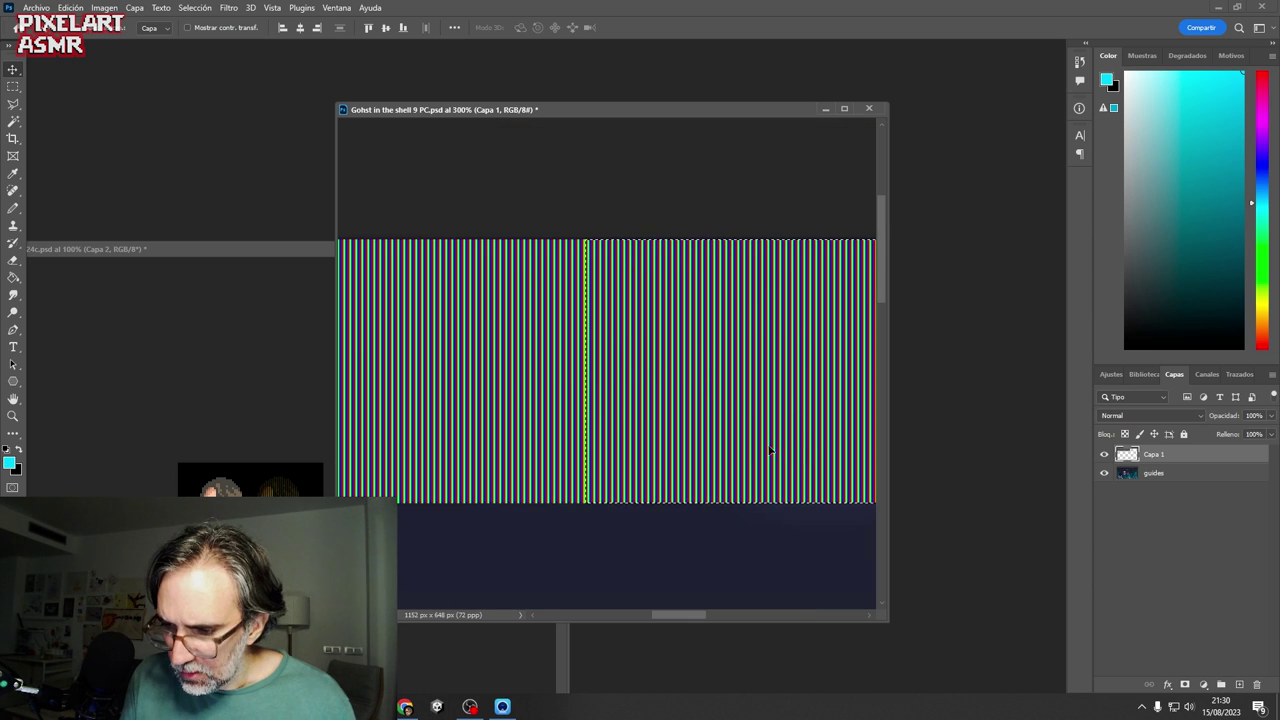
left_click_drag(623, 423, 771, 391)
left_click_drag(799, 442, 516, 449)
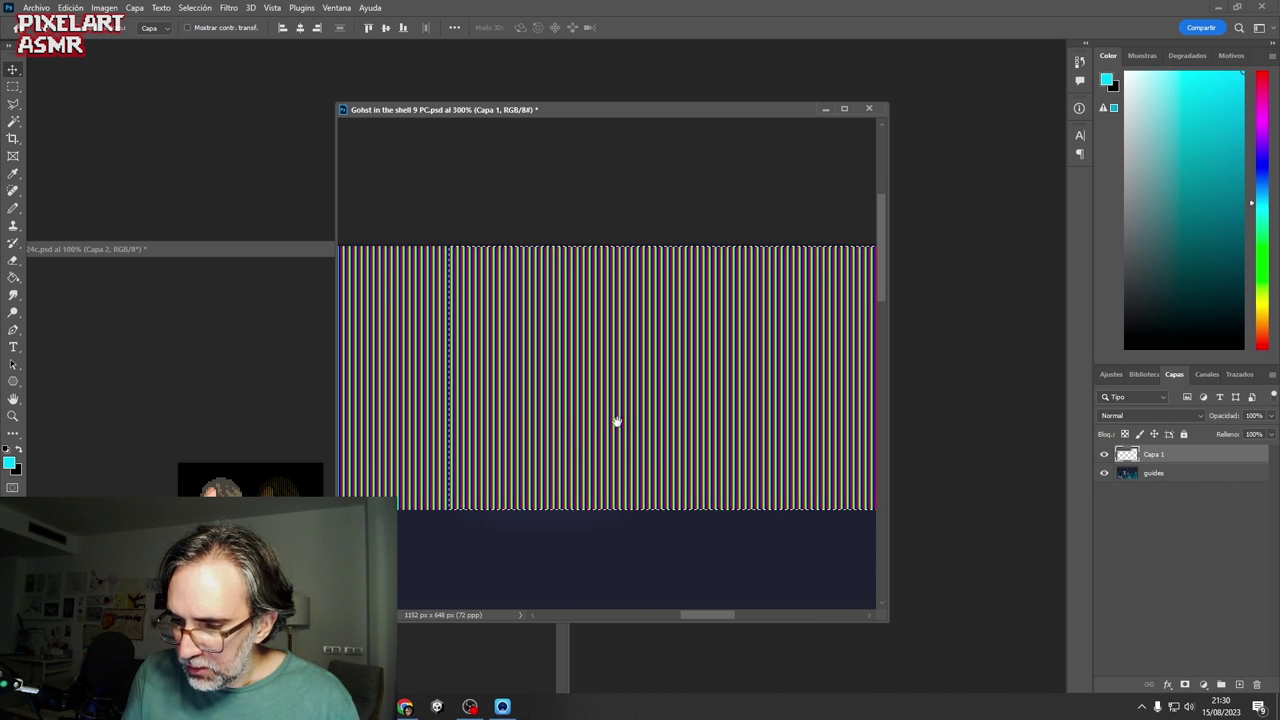
left_click(635, 426, "alt")
scroll(634, 426, "down", 5)
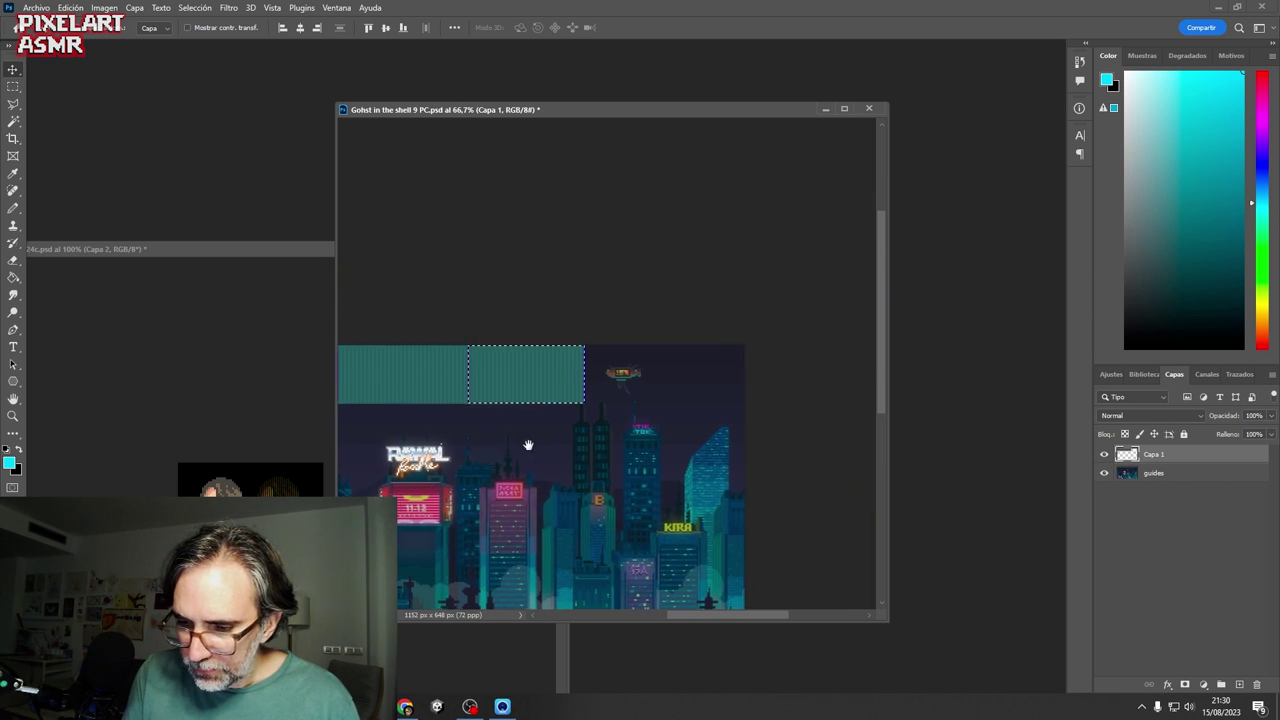
- Duplicate the stripe band out to the artwork's full width and stretch it vertically to cover the whole 1152 x 648 px canvas
key("ctrl+a")
left_click_drag(422, 391, 749, 380)
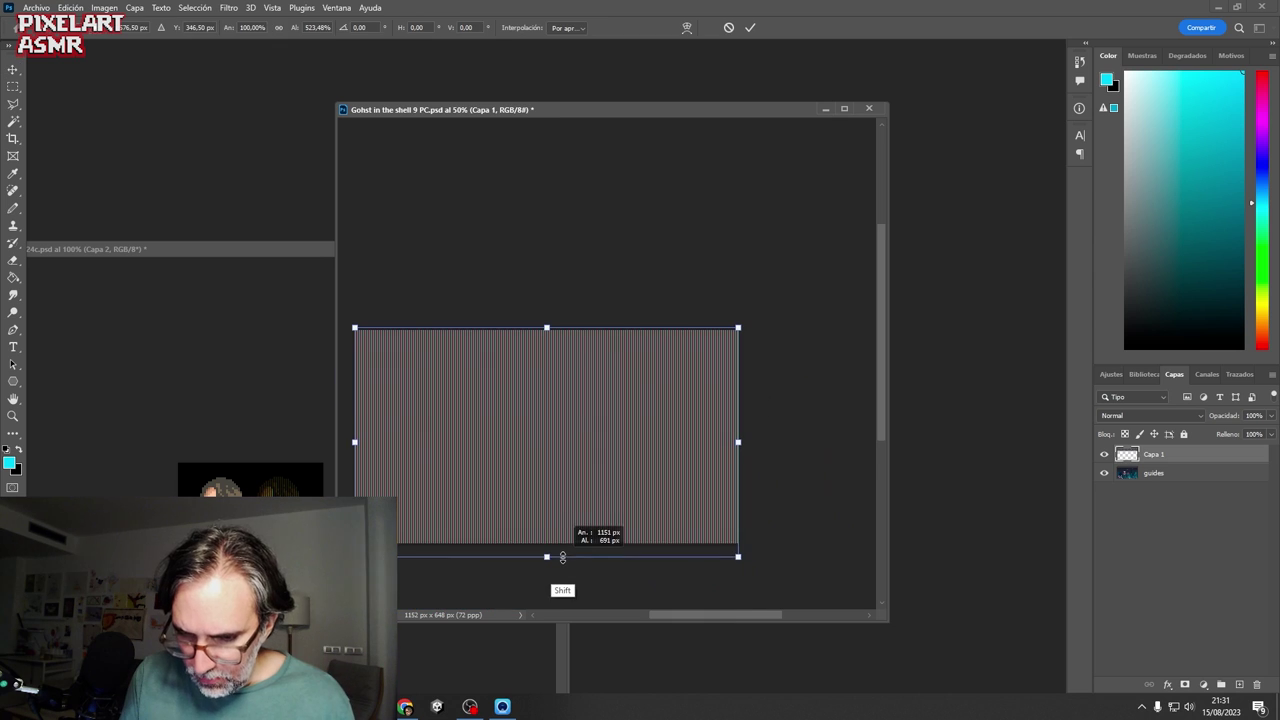
key("Return")
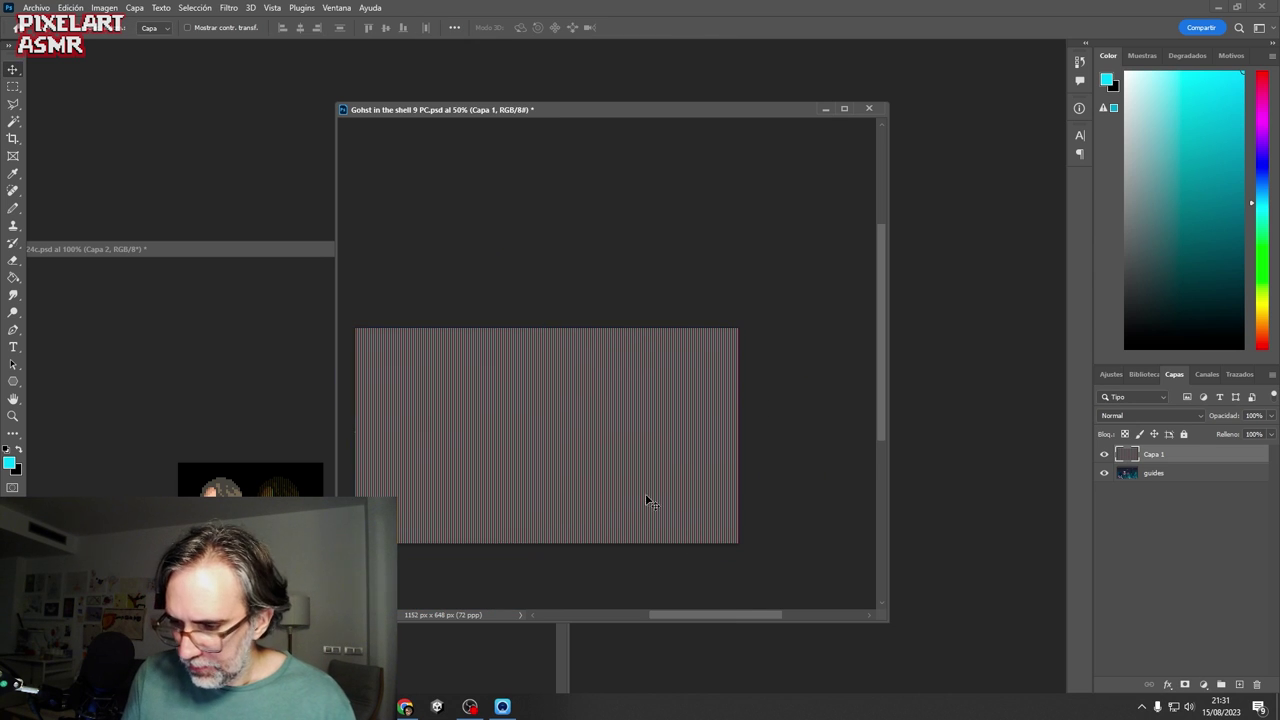
left_click_drag(617, 495, 691, 474)
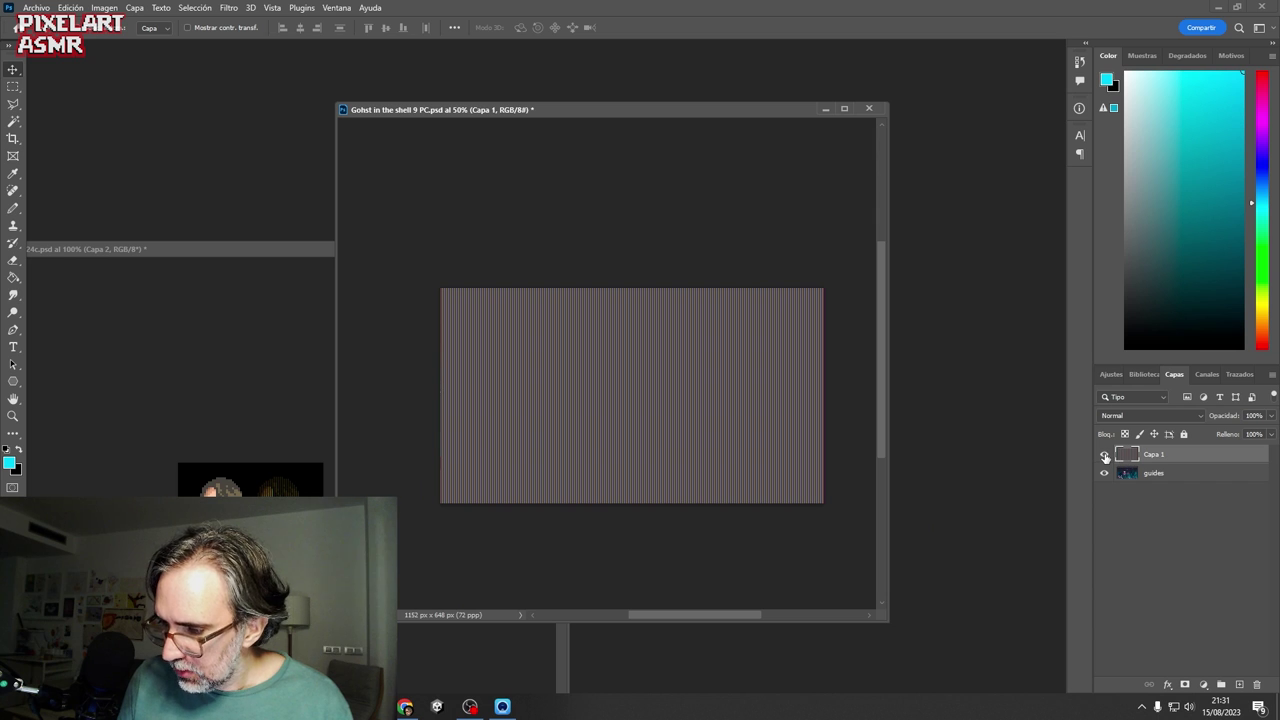
left_click_drag(431, 368, 571, 271)
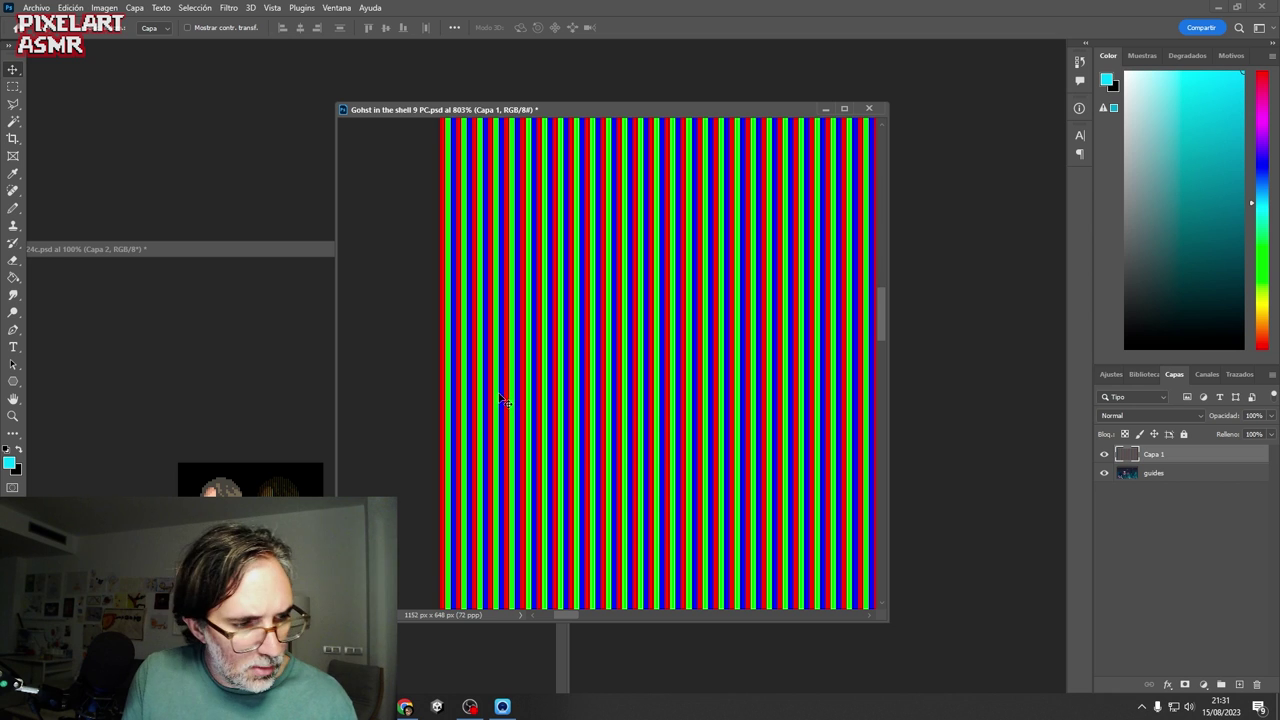
key("ctrl+a")
left_click_drag(456, 425, 478, 442)
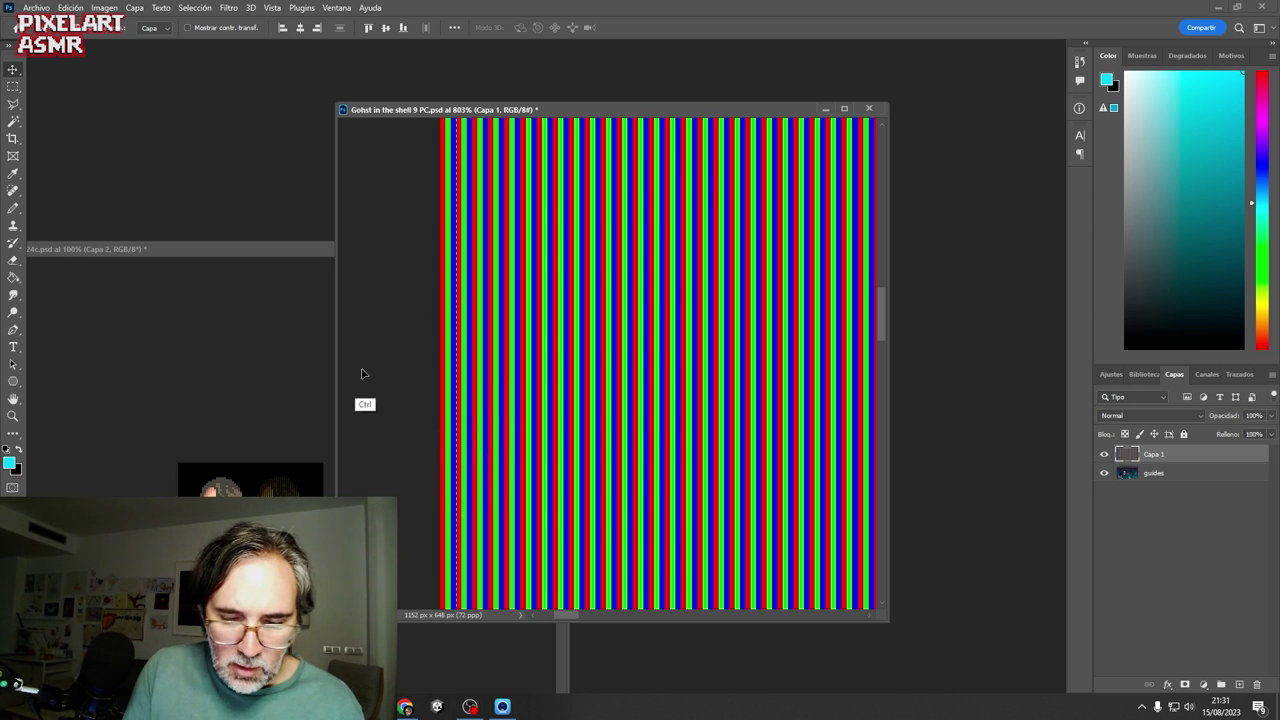
key("ctrl+d")
- Select all green and blue stripes on Capa 1 with the Magic Wand and blacken that selection in the guides layer's Rojo channel
left_click(13, 121)
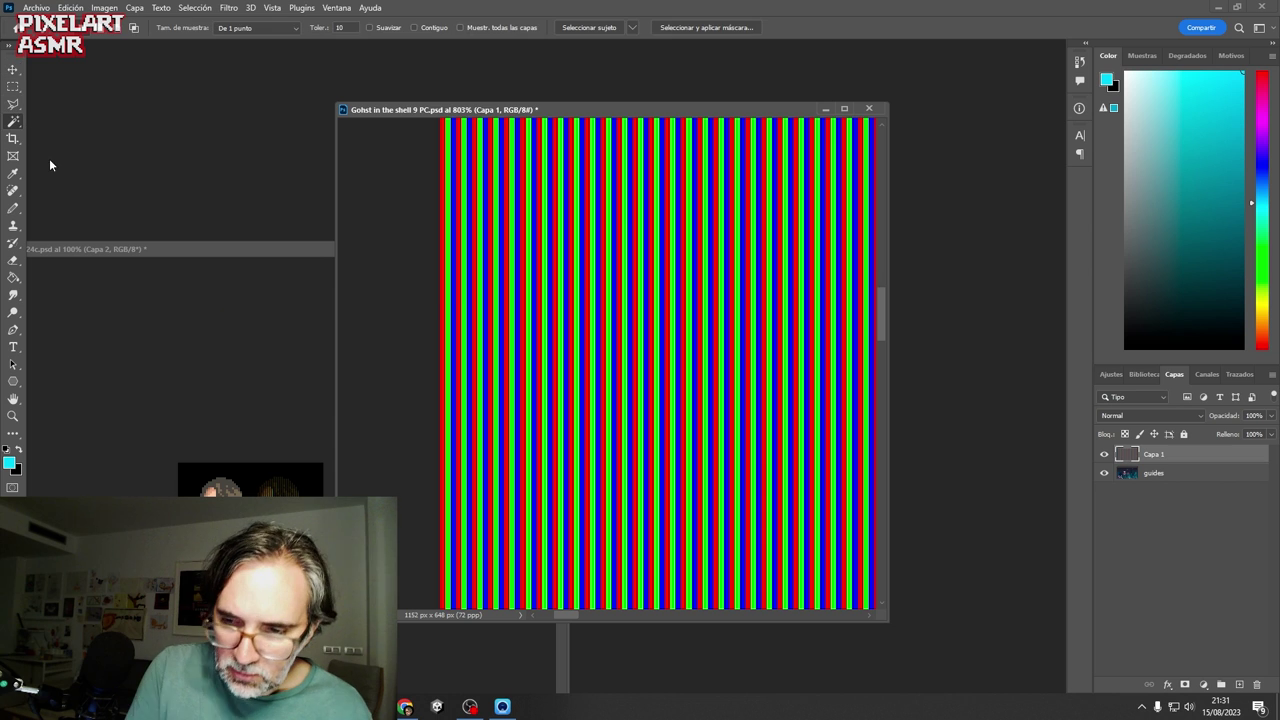
left_click(448, 300)
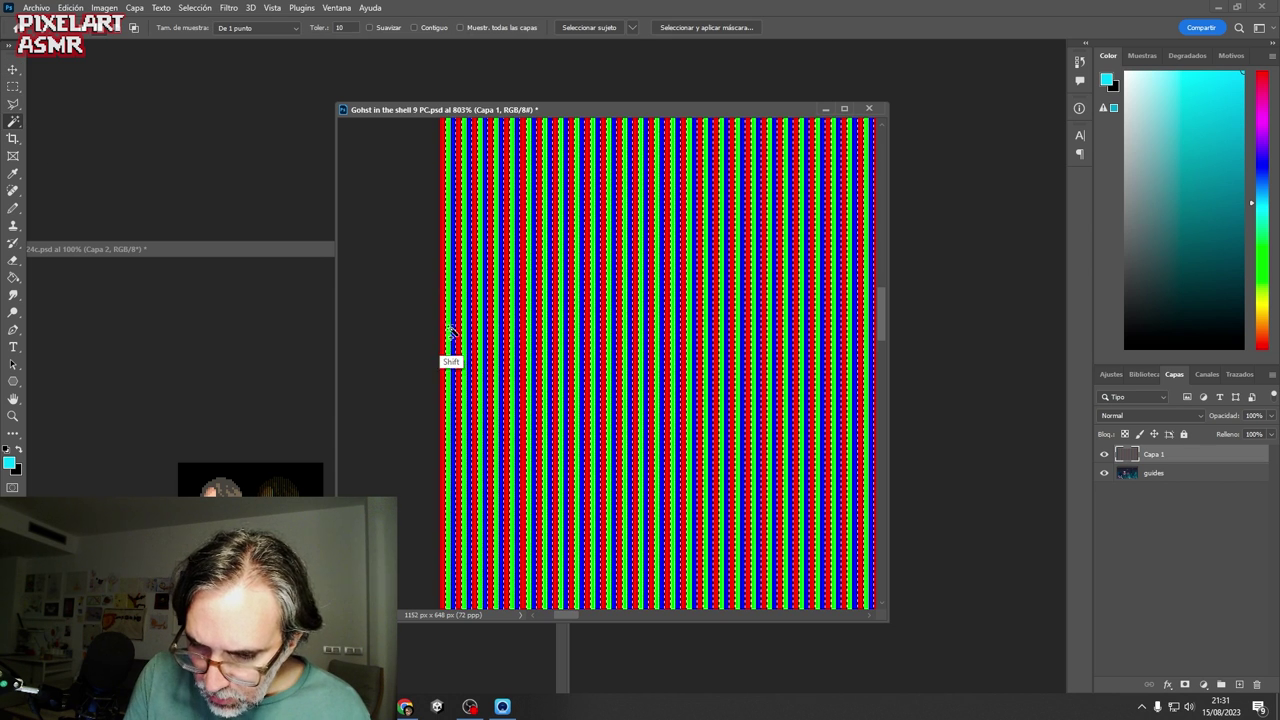
left_click(1150, 473)
left_click(1104, 454)
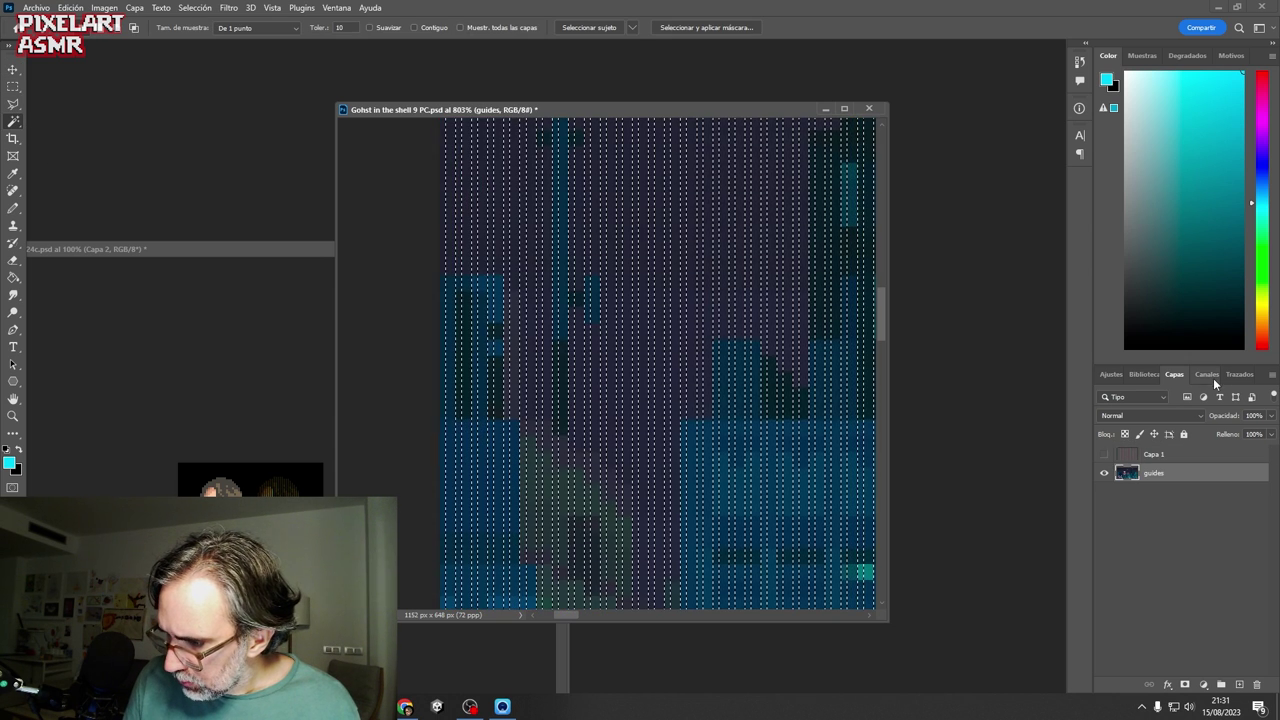
left_click(1203, 374)
left_click(1154, 426)
left_click(1156, 415)
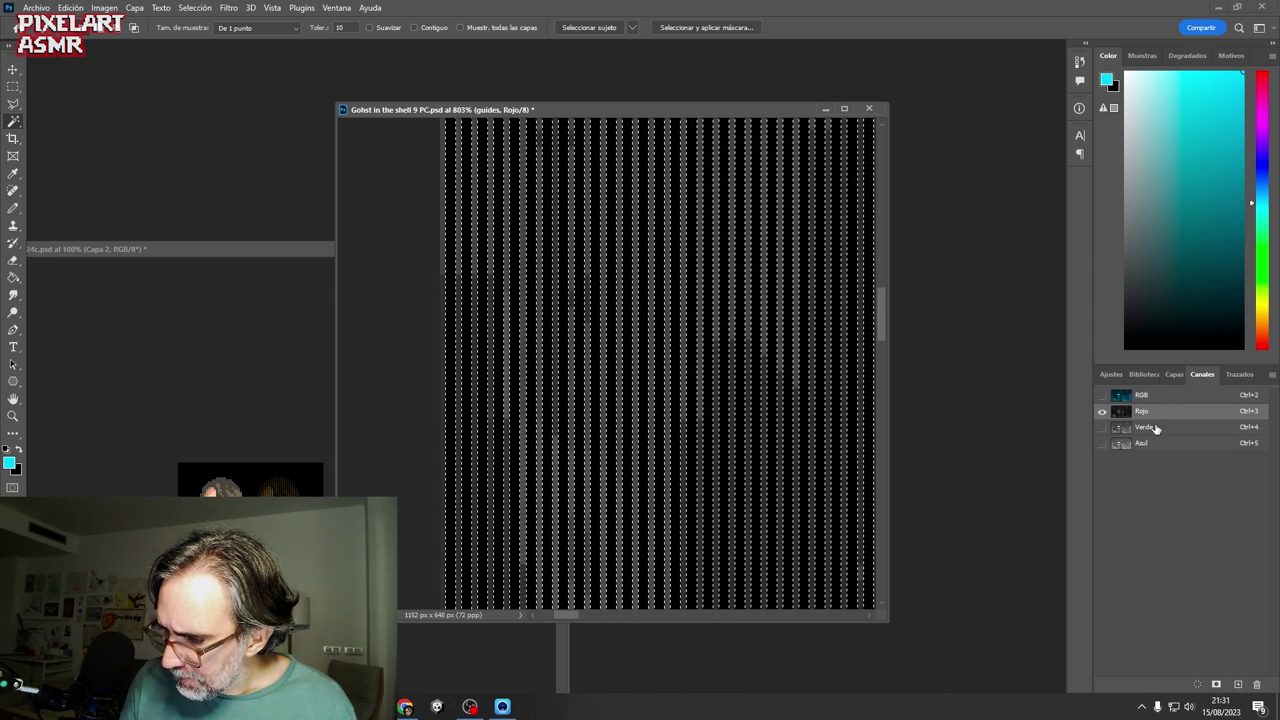
left_click(1155, 428)
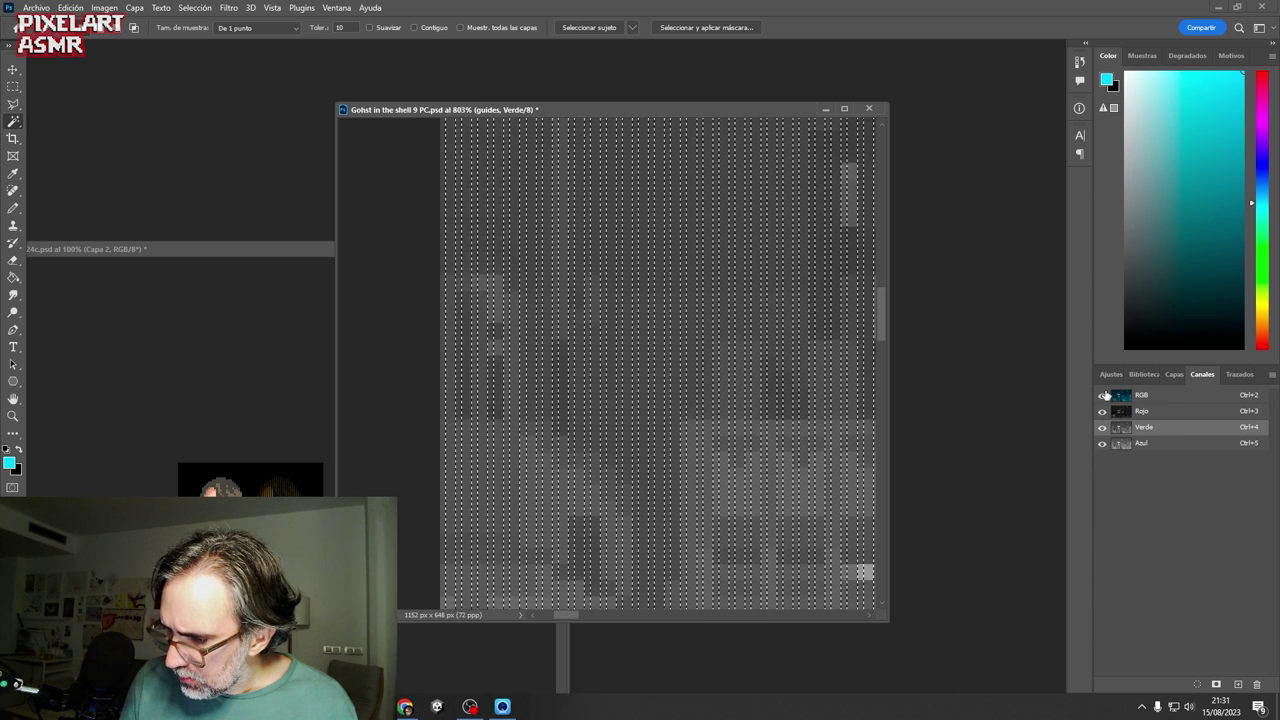
left_click(1103, 395)
- Select all red and blue stripes on Capa 1 and blacken that selection in the guides layer's Verde channel
left_click(1174, 374)
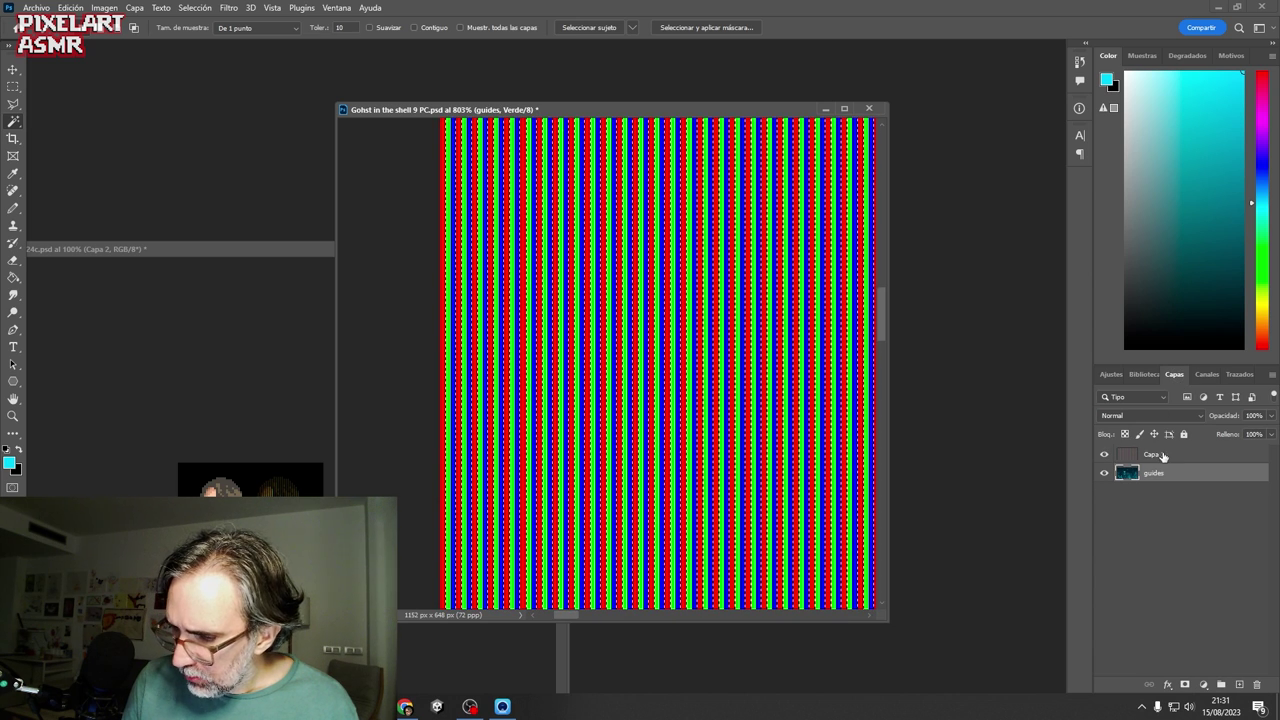
left_click(1160, 455)
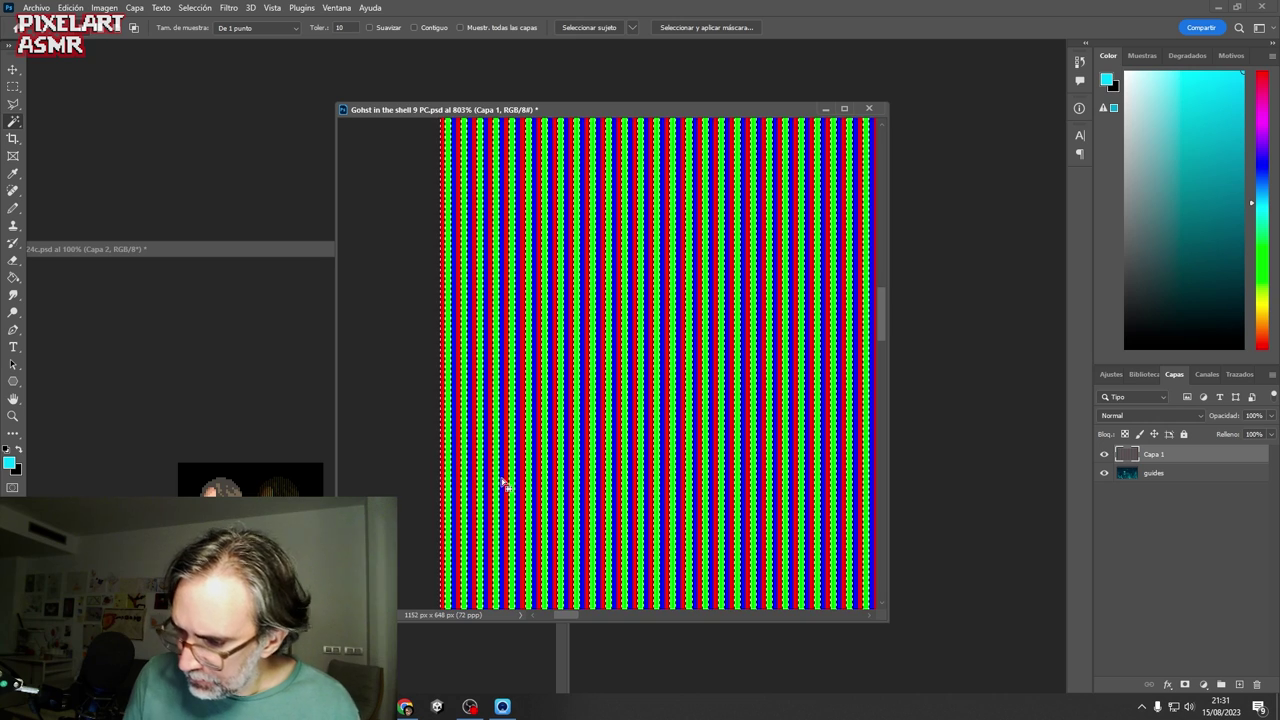
left_click(1104, 455)
left_click(1165, 474)
left_click(1208, 376)
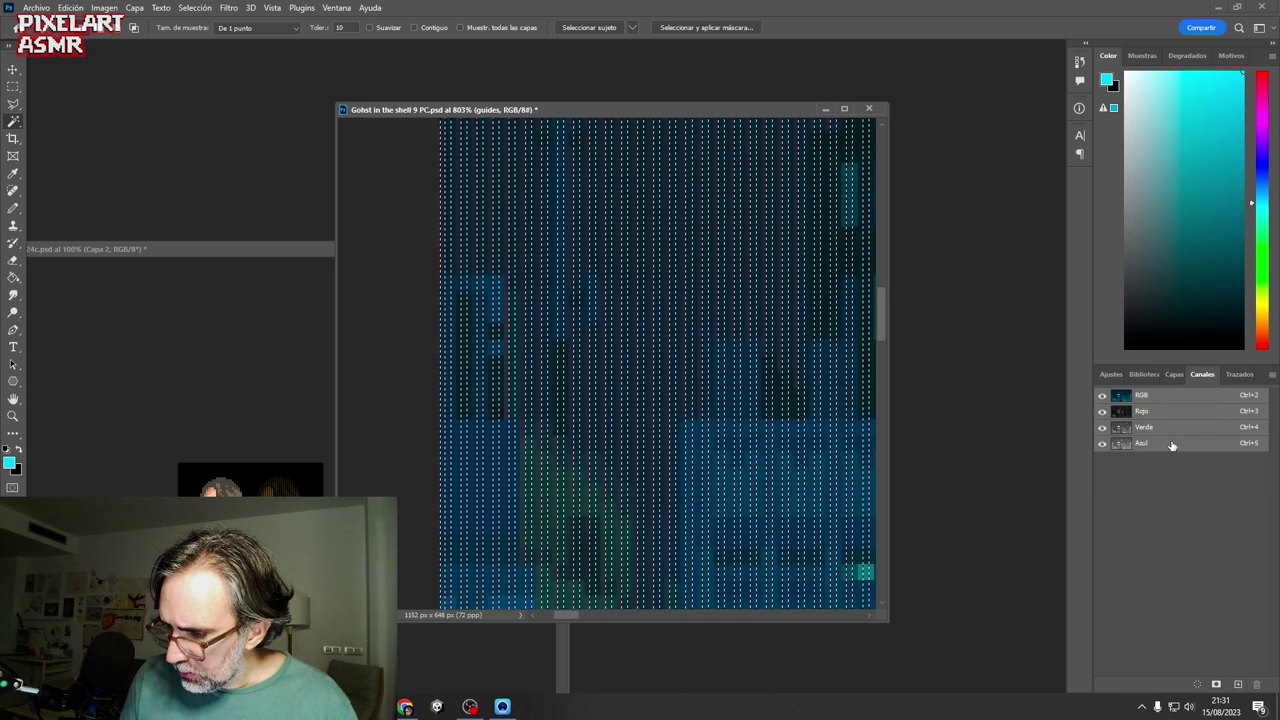
left_click(1163, 429)
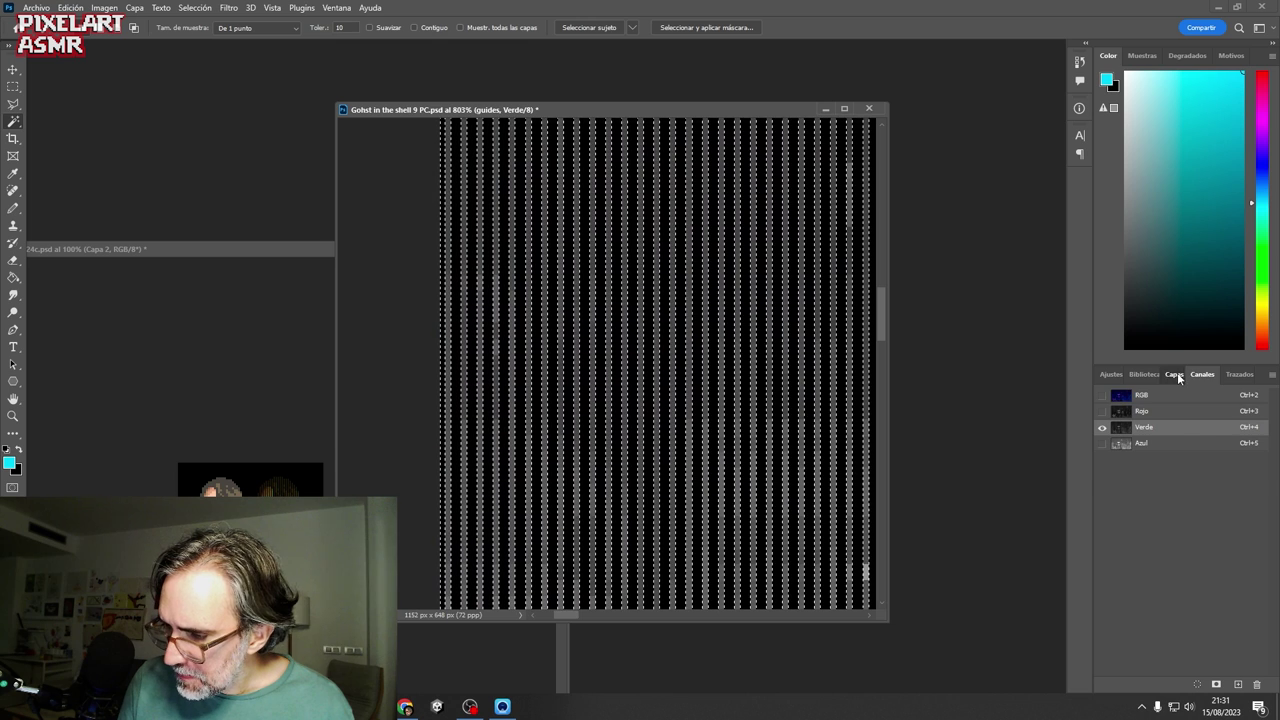
- Select the red and green stripes on Capa 1 and compare that layer's Rojo, Verde and Azul channels
left_click(1178, 374)
left_click(1135, 456)
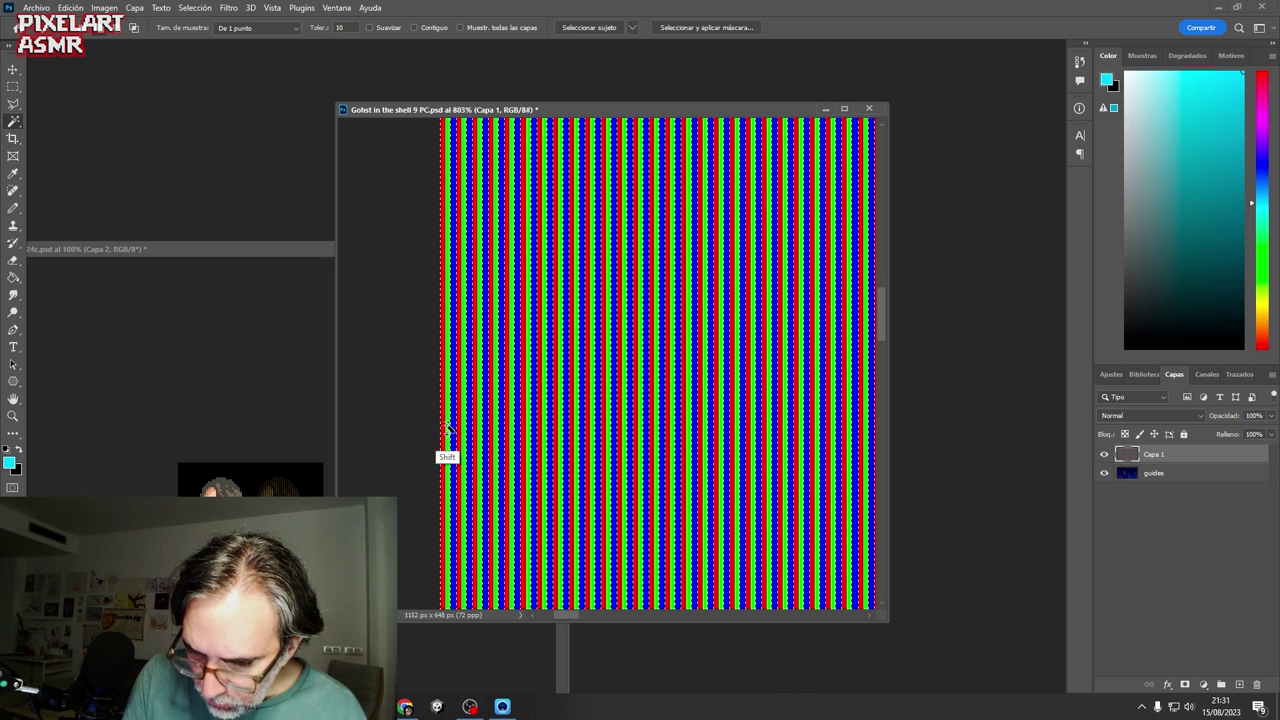
left_click(1207, 374)
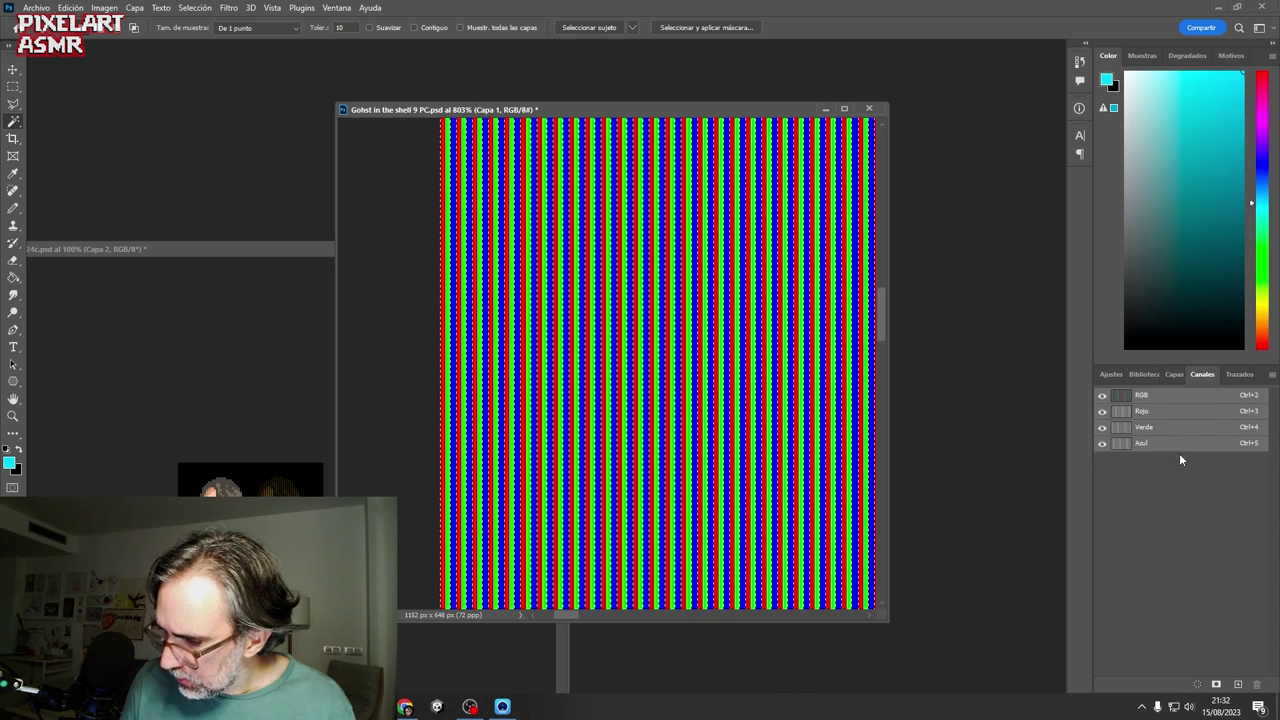
left_click(1150, 443)
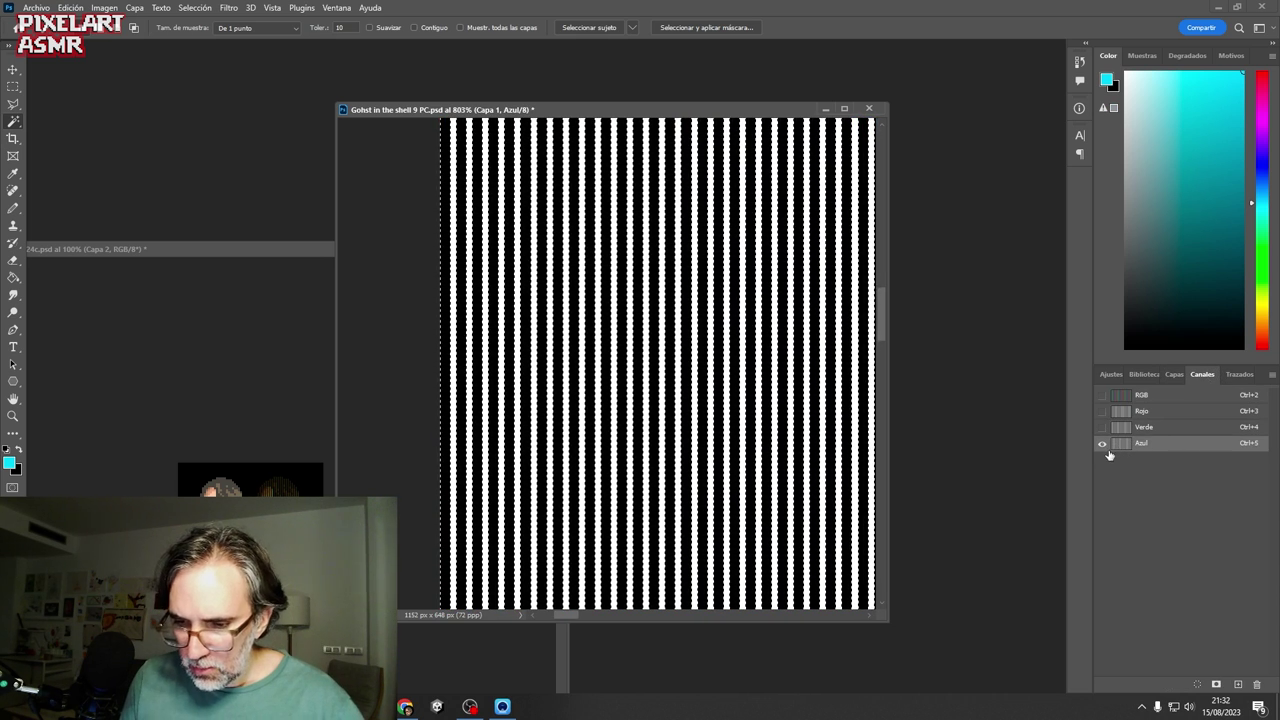
left_click(1145, 411)
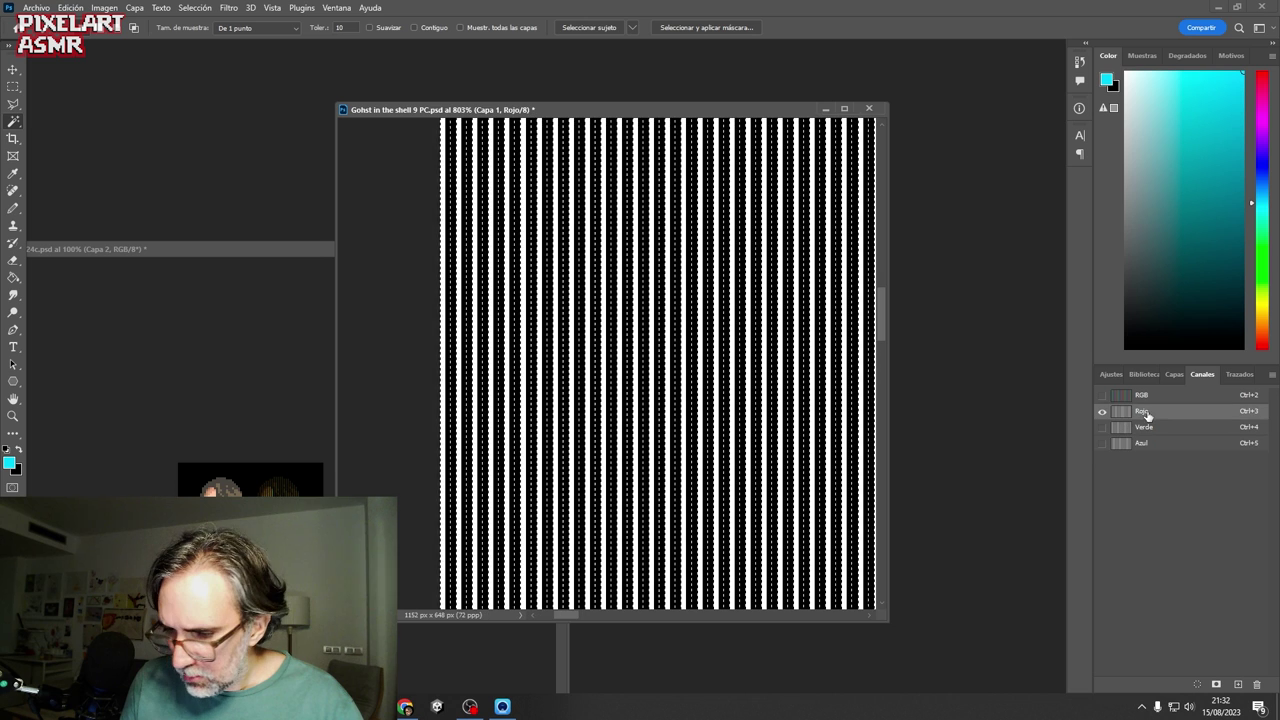
left_click(1147, 428)
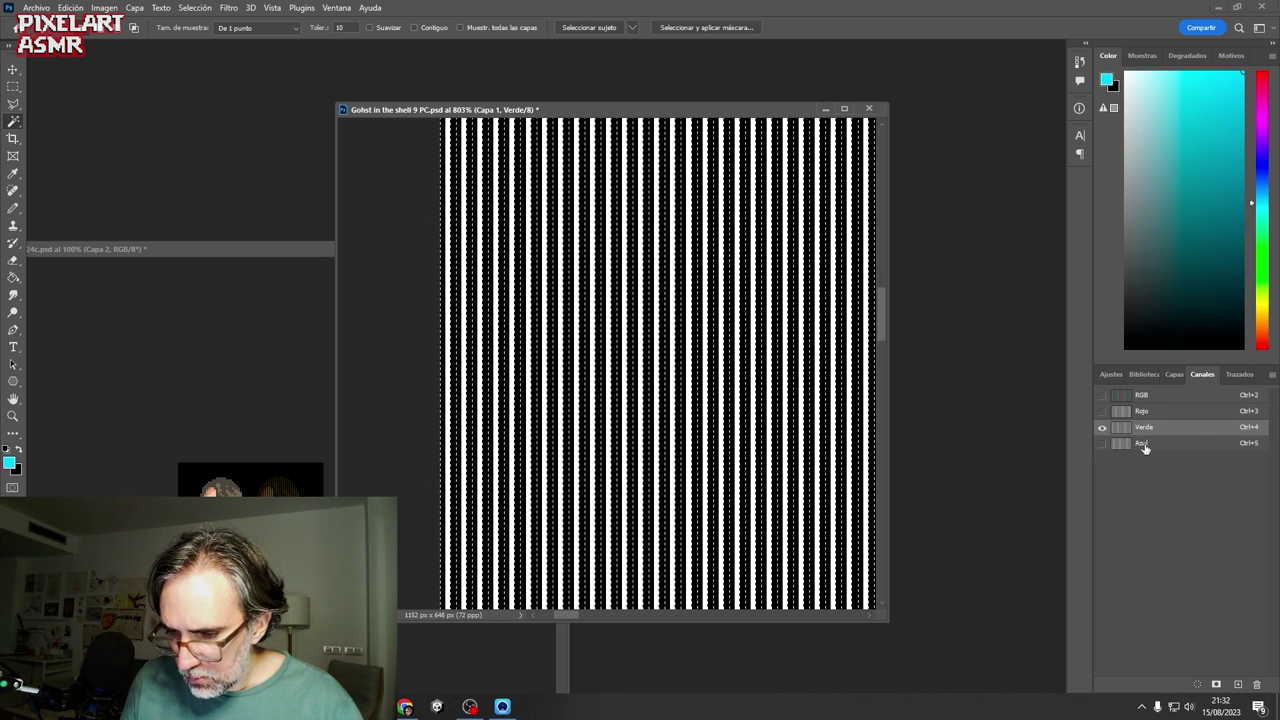
left_click(1144, 447)
left_click(1148, 430)
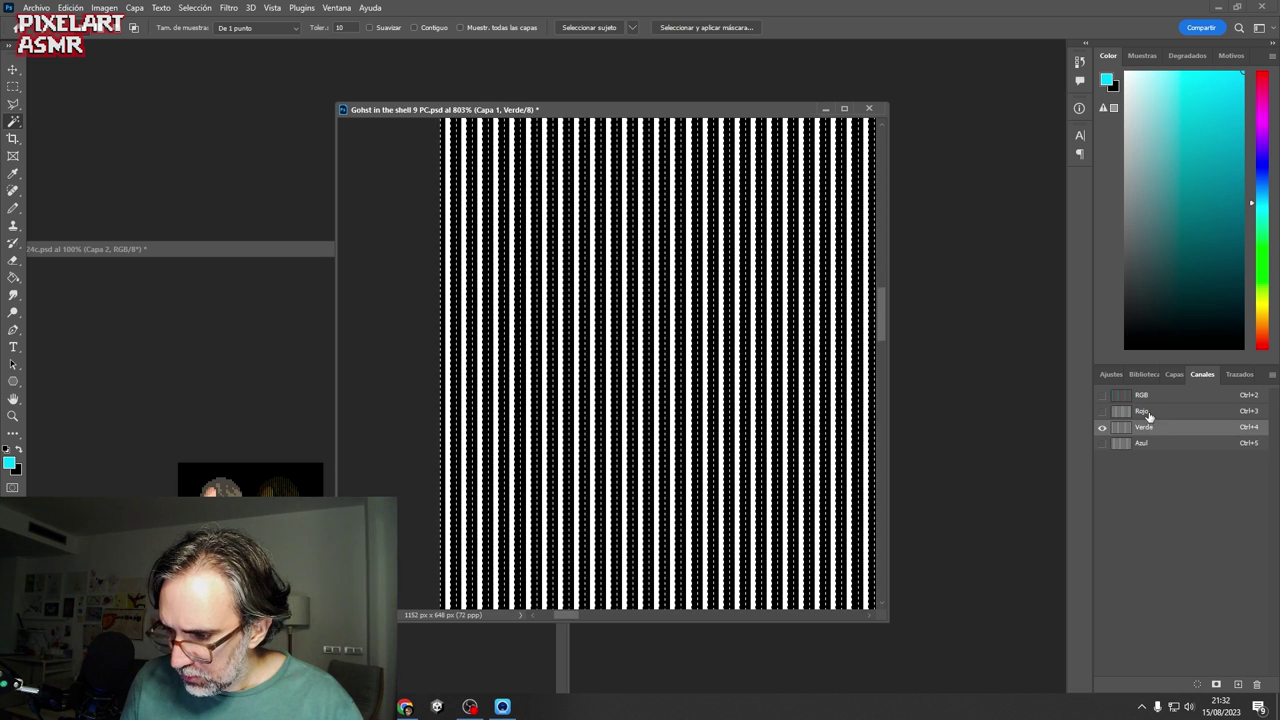
left_click(1145, 412)
left_click(1149, 431)
left_click(1175, 376)
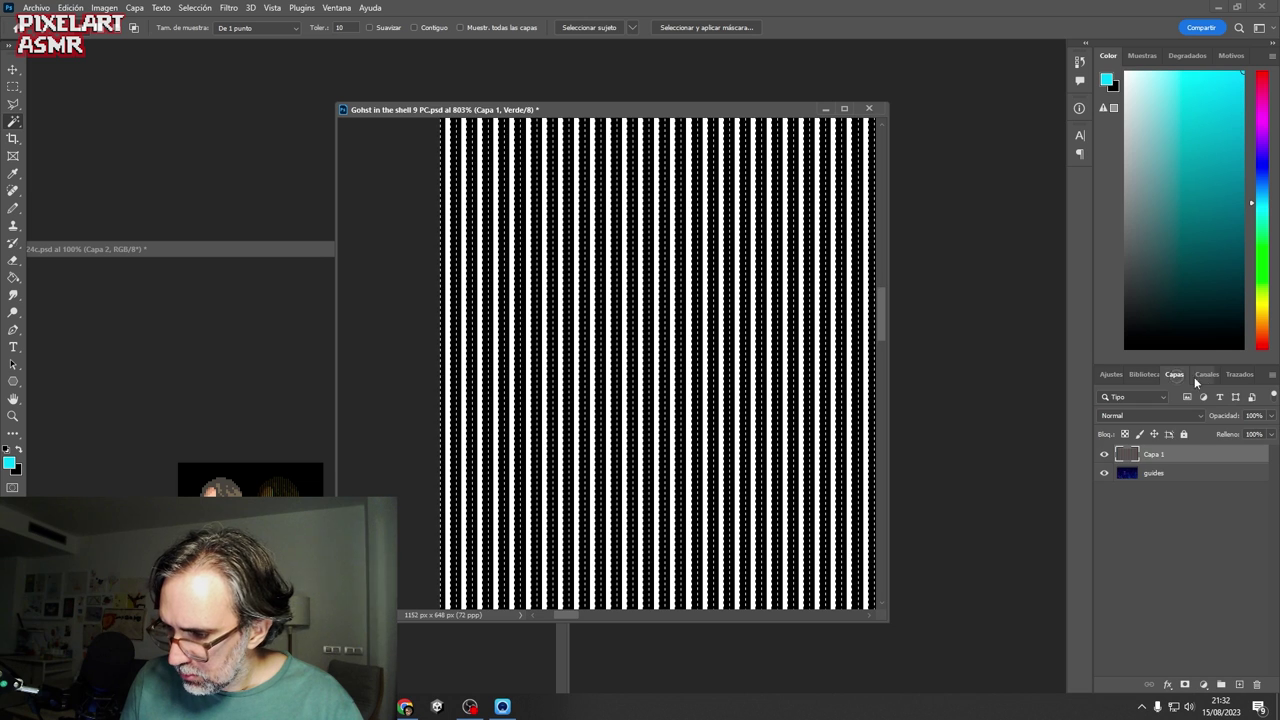
- Hide Capa 1, clear the selection and inspect the striped guides artwork at 100% and about 800%
left_click(1104, 454)
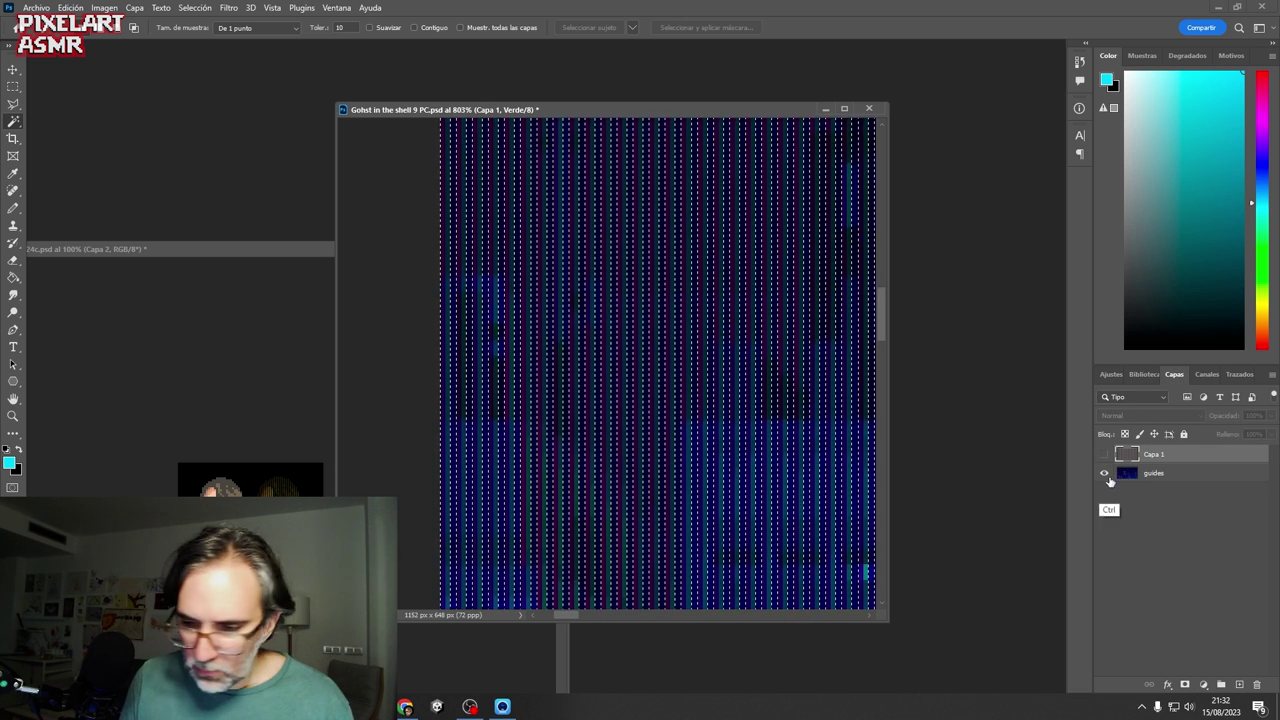
key("ctrl+d")
scroll(745, 472, "down", 3)
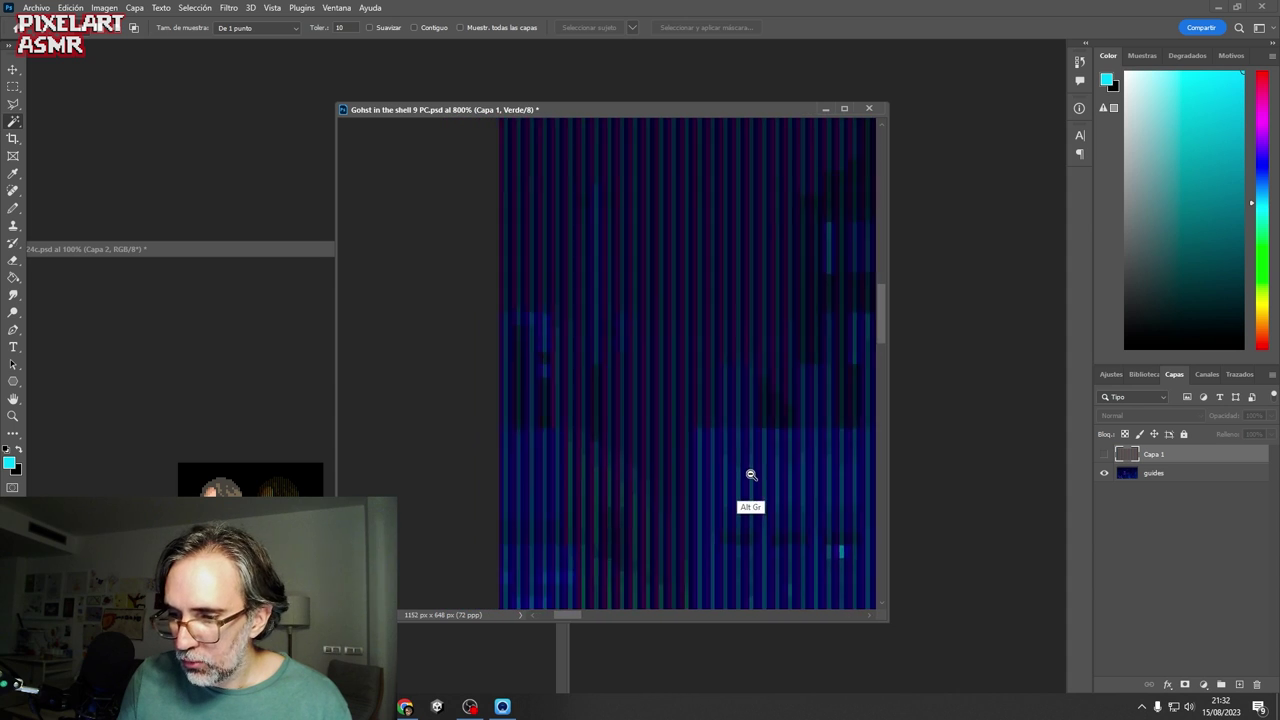
scroll(757, 480, "down", 5)
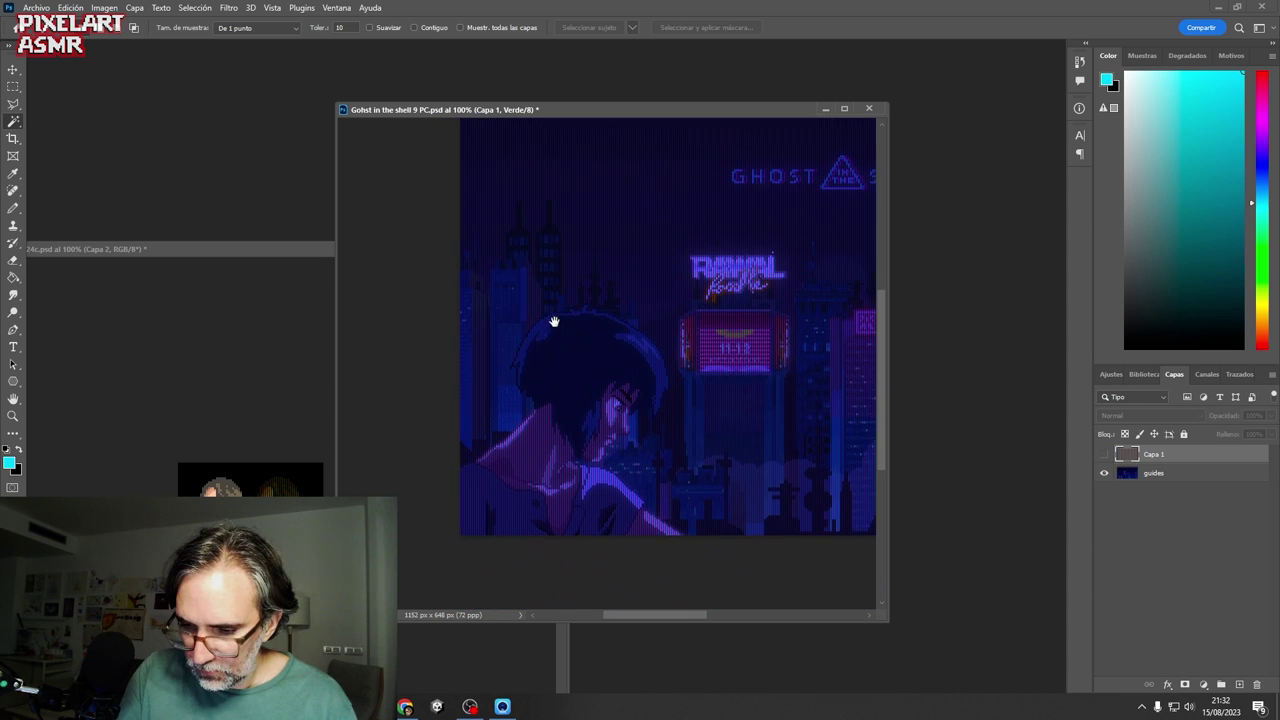
scroll(500, 401, "up", 8)
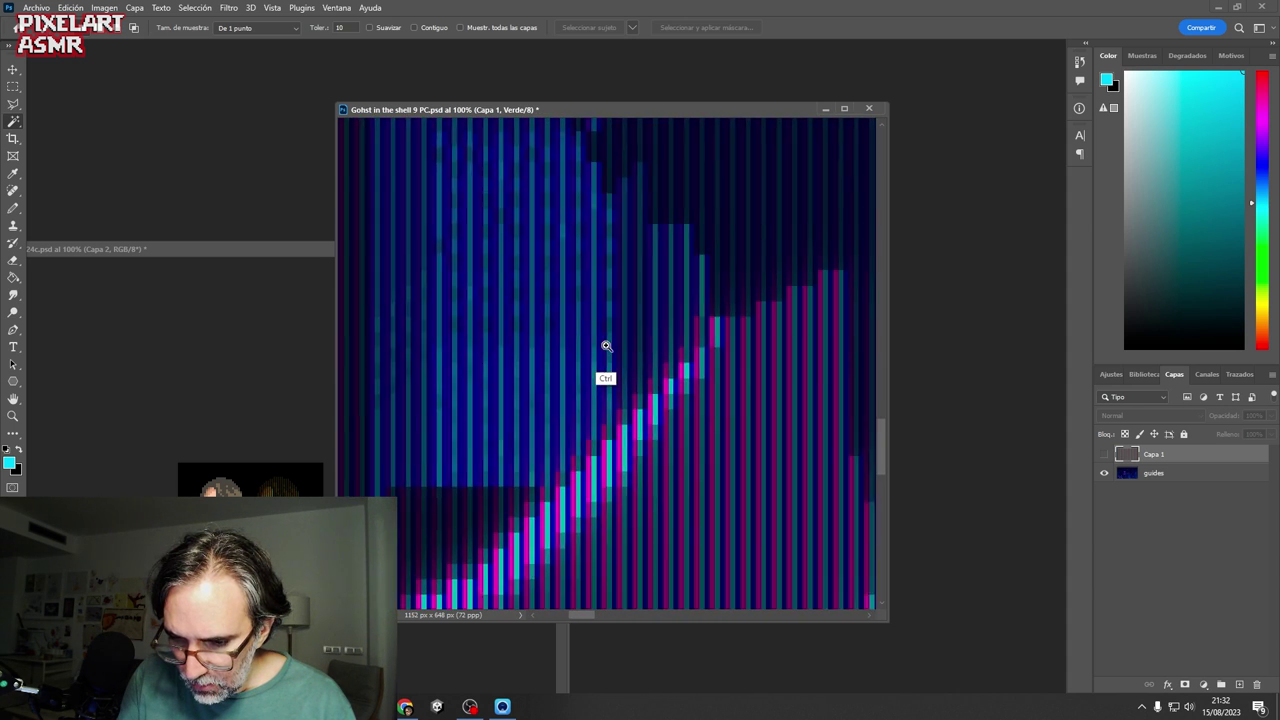
left_click_drag(554, 403, 632, 412)
left_click_drag(557, 444, 646, 388)
- Examine the artwork's Rojo, Verde and Azul channels singly and in pairs to check which ones carry the stripe masking
left_click(1217, 374)
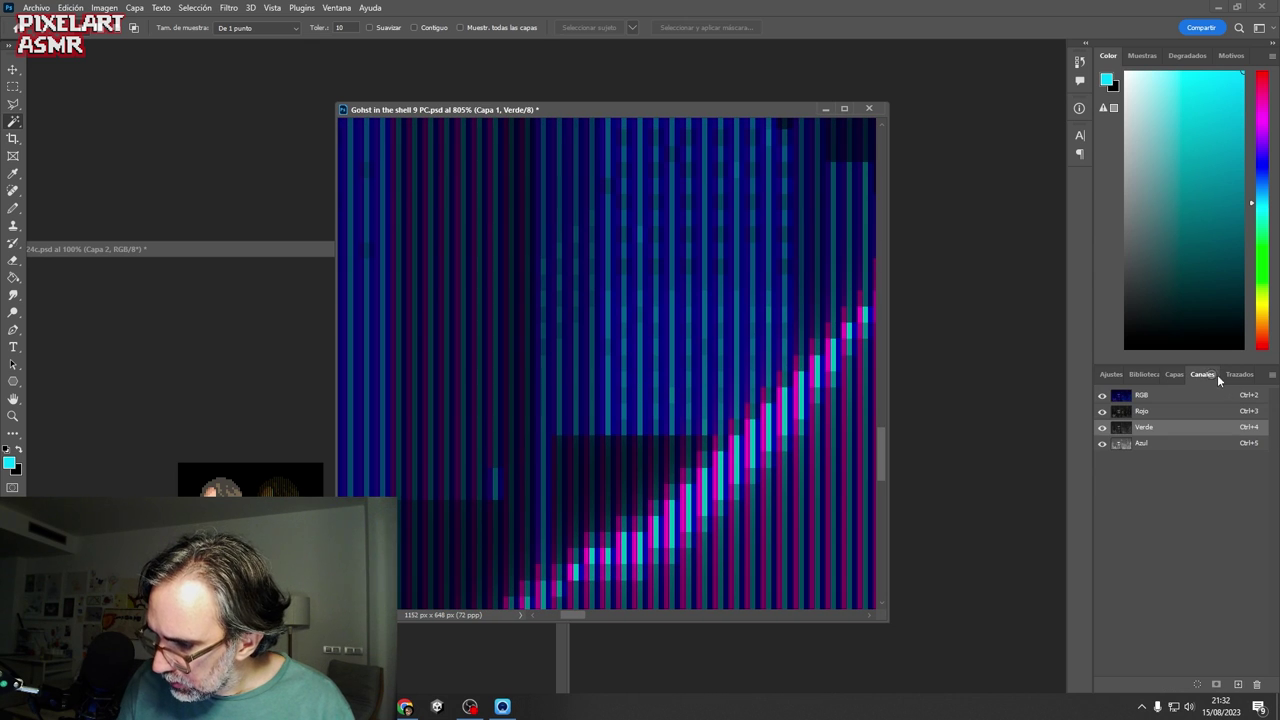
left_click(1103, 444)
left_click(1103, 427)
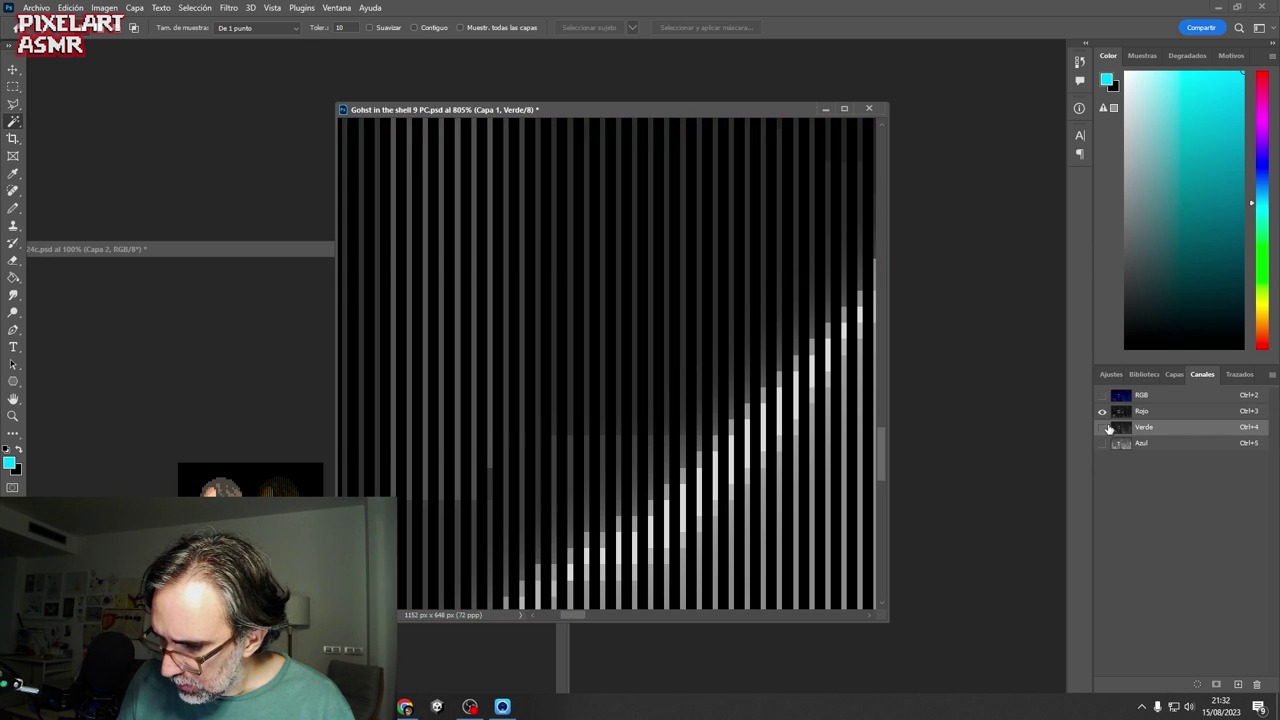
left_click(1103, 427)
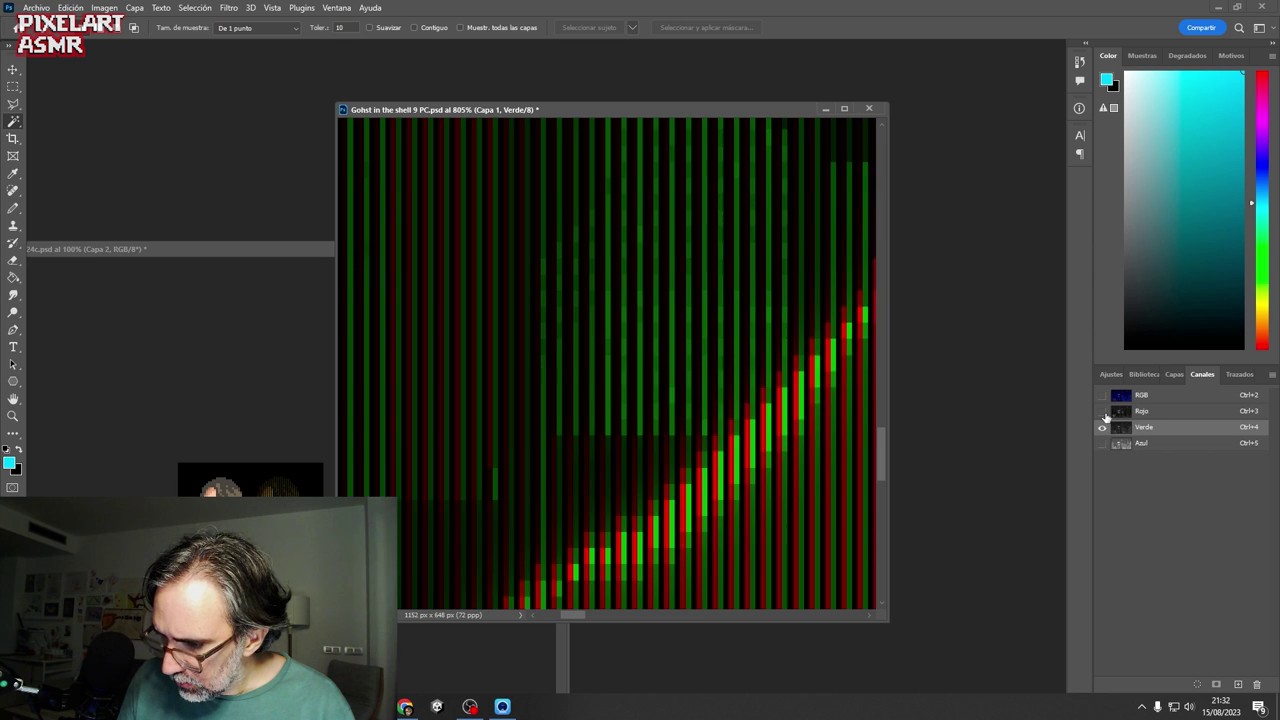
left_click(1112, 434)
left_click(1103, 444)
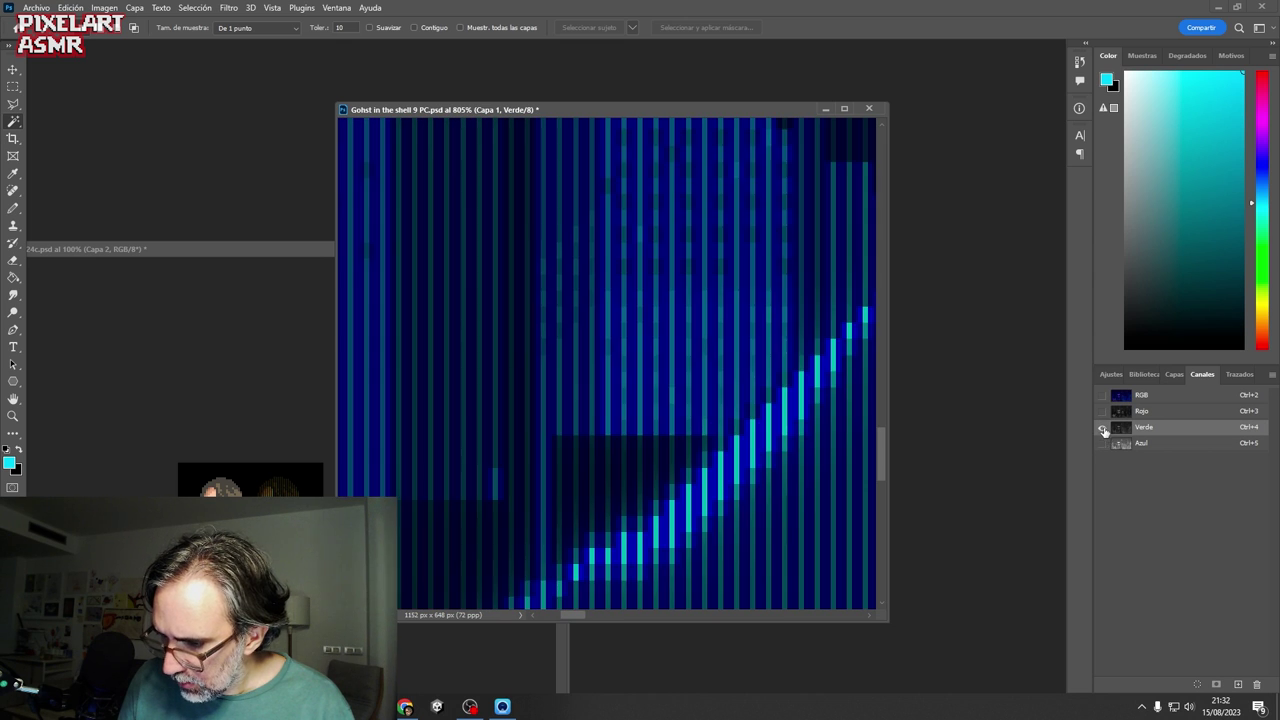
left_click(1103, 444)
left_click(1103, 444)
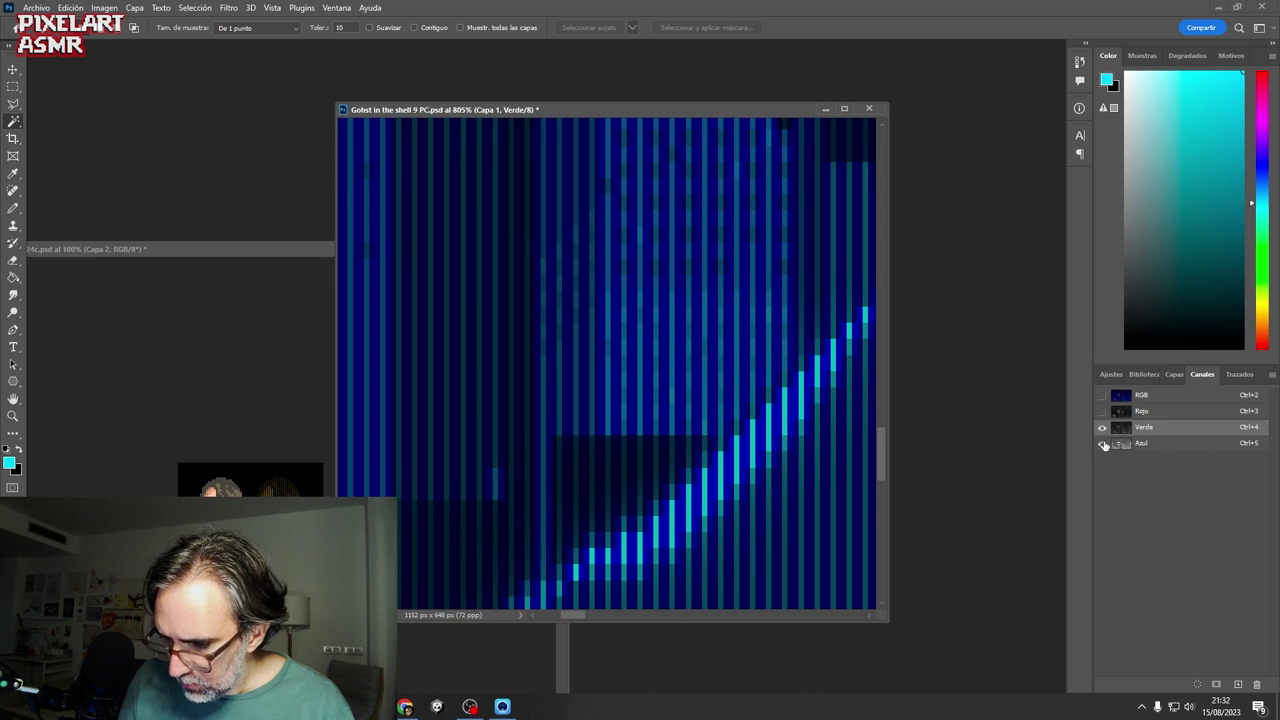
left_click(1103, 444)
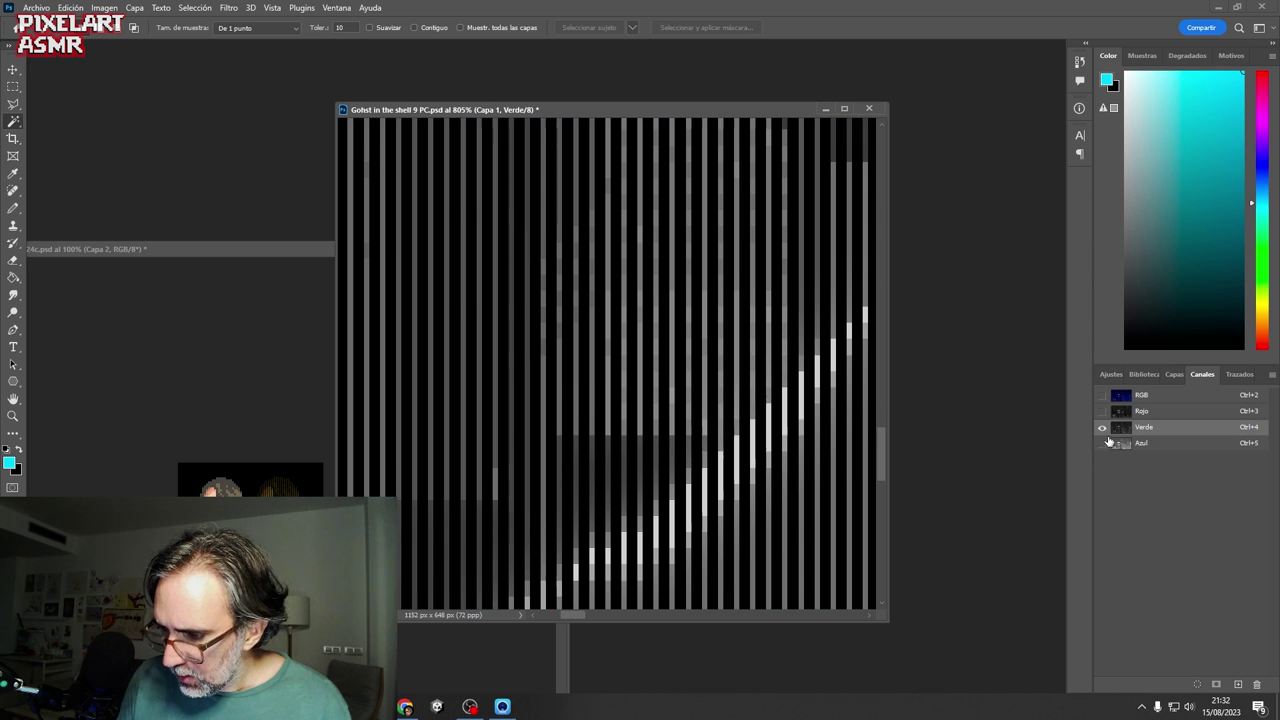
left_click(1103, 443)
left_click(1103, 444)
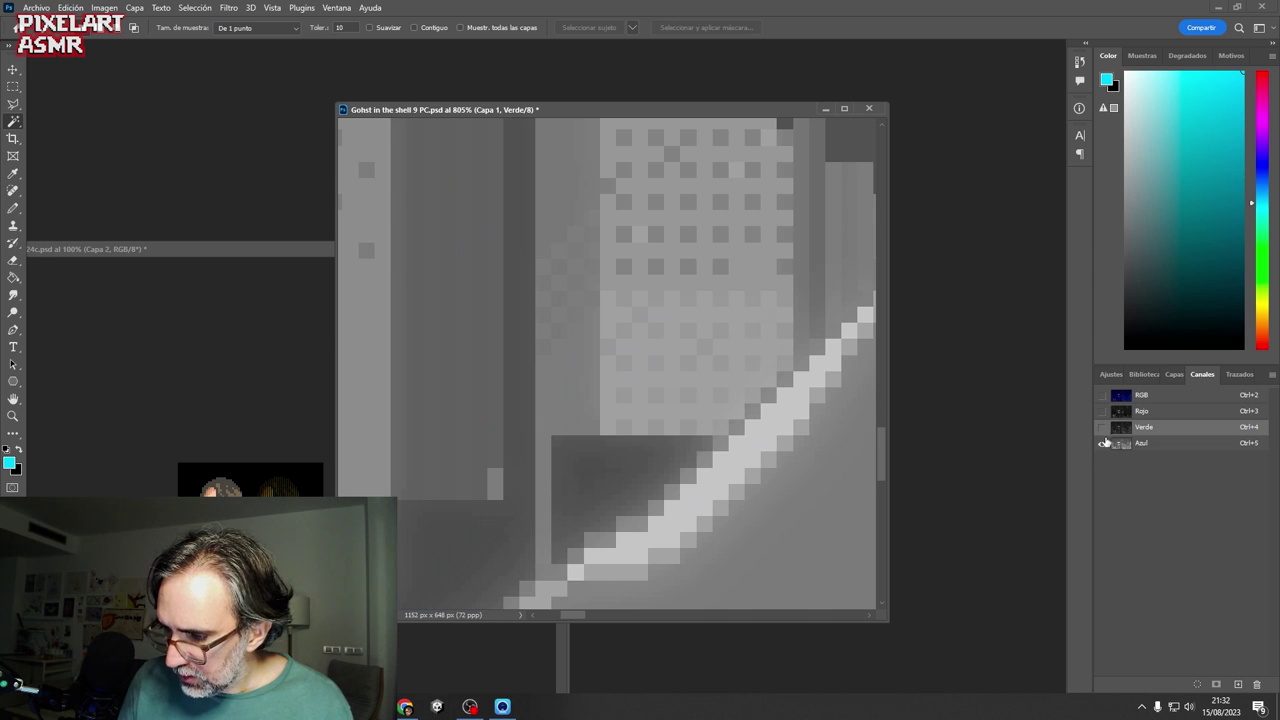
- Show all channels together, make Azul the only active one and try to nudge its pixels with the Move tool
left_click(1104, 428)
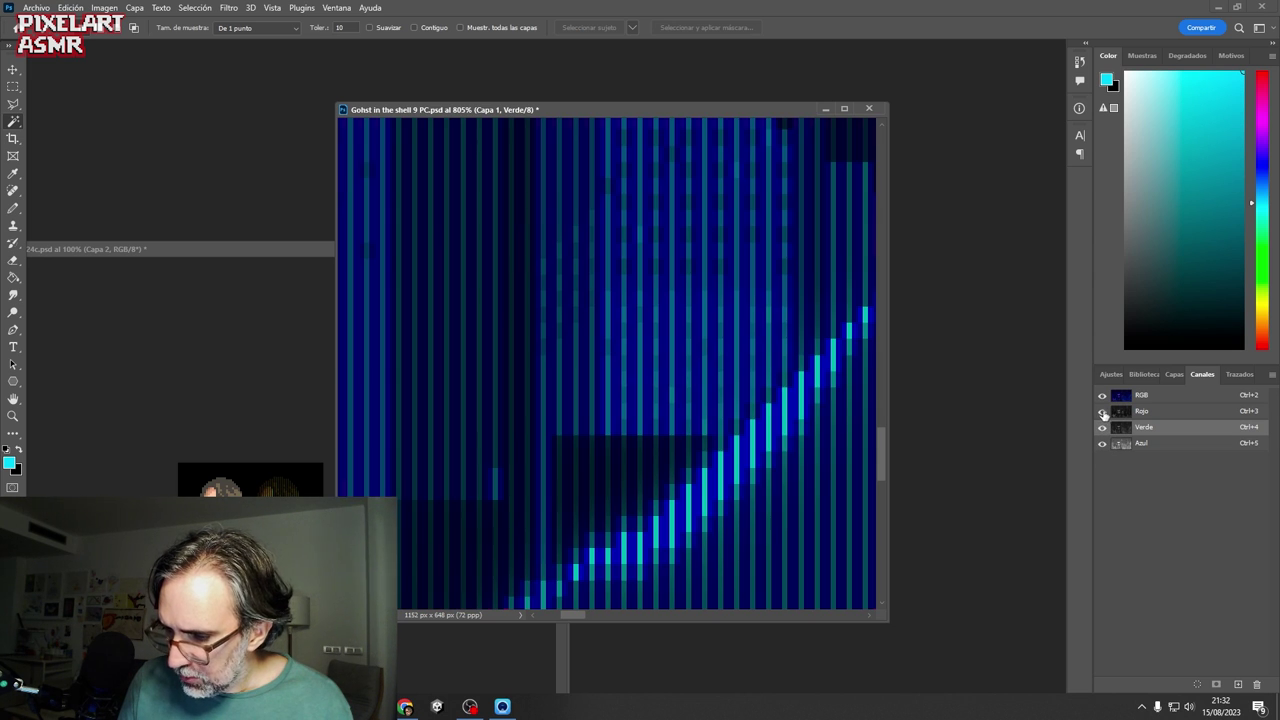
left_click(1103, 412)
left_click(1149, 445)
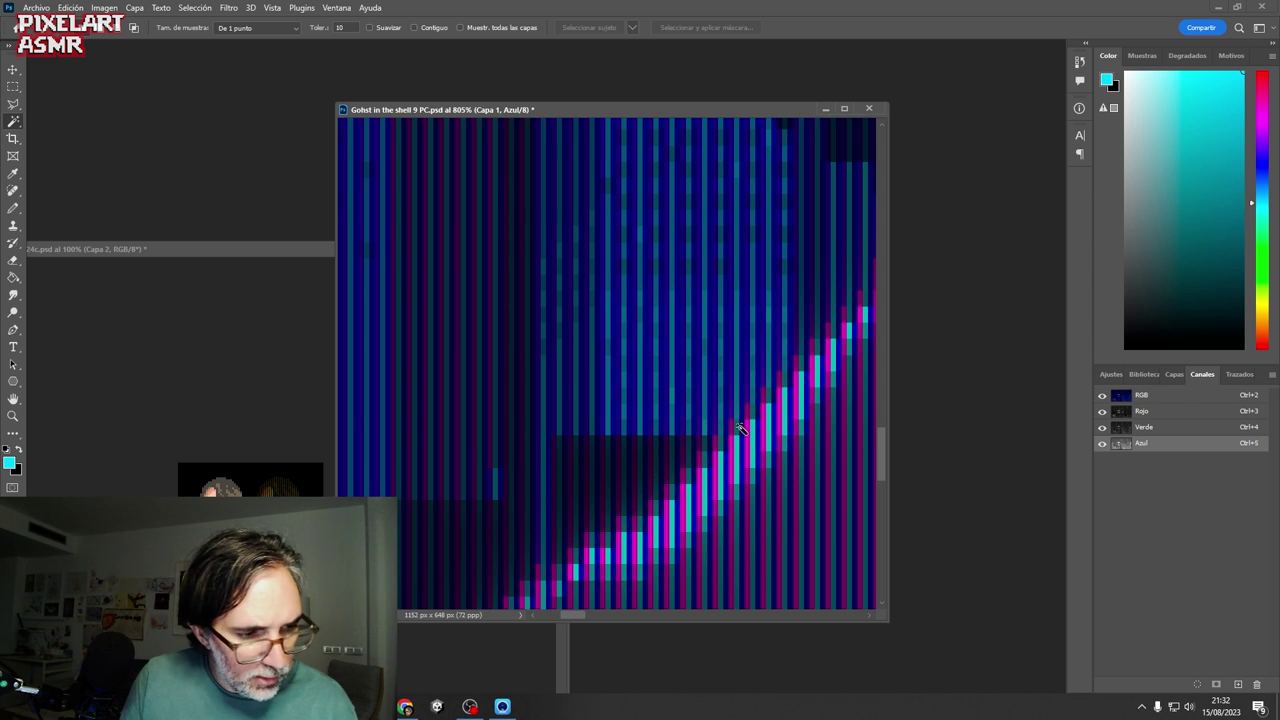
key("v")
left_click(739, 467)
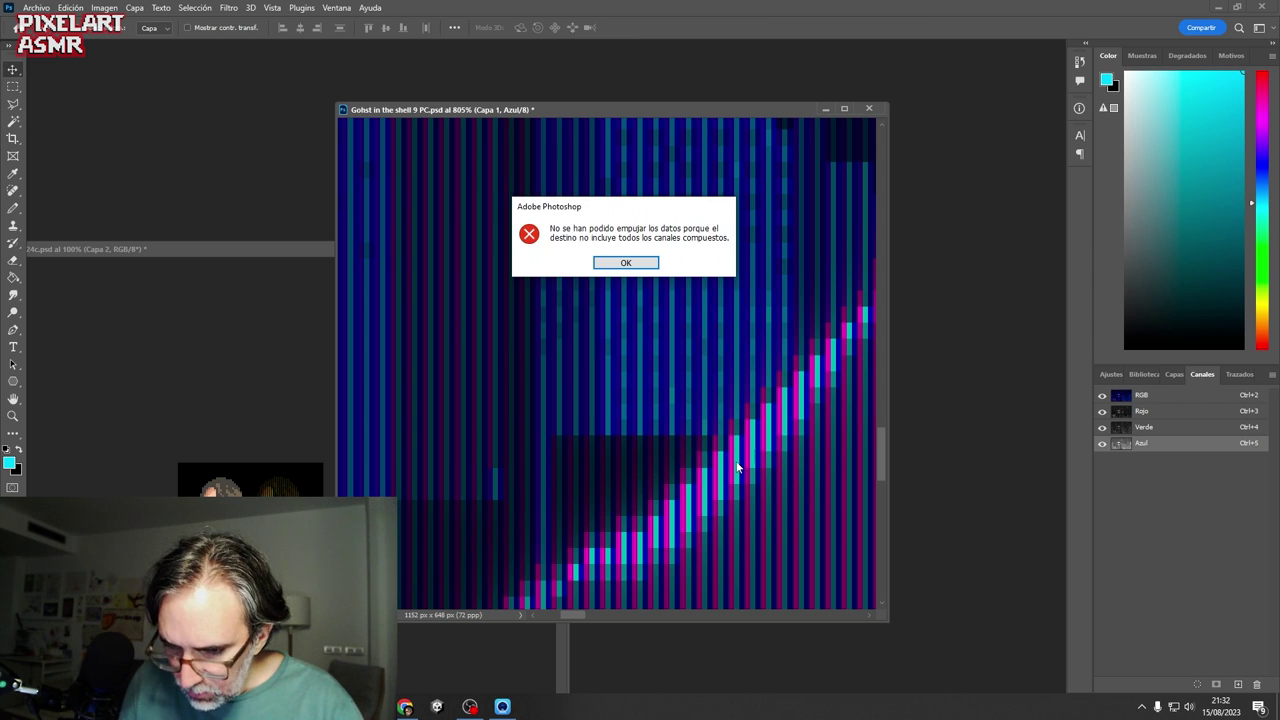
key("Return")
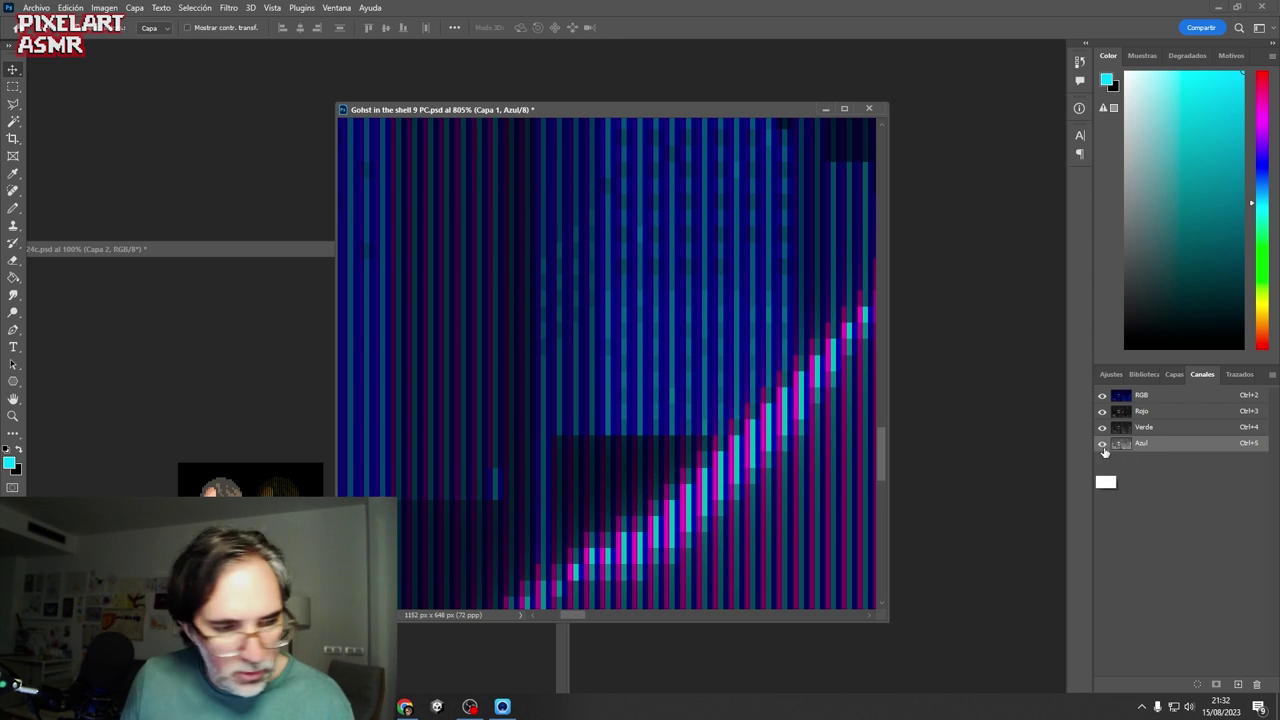
mouse_move(429, 477)
left_mouse_down()
mouse_move(692, 478)
mouse_move(449, 477)
left_mouse_up()
left_click(557, 454)
key("Return")
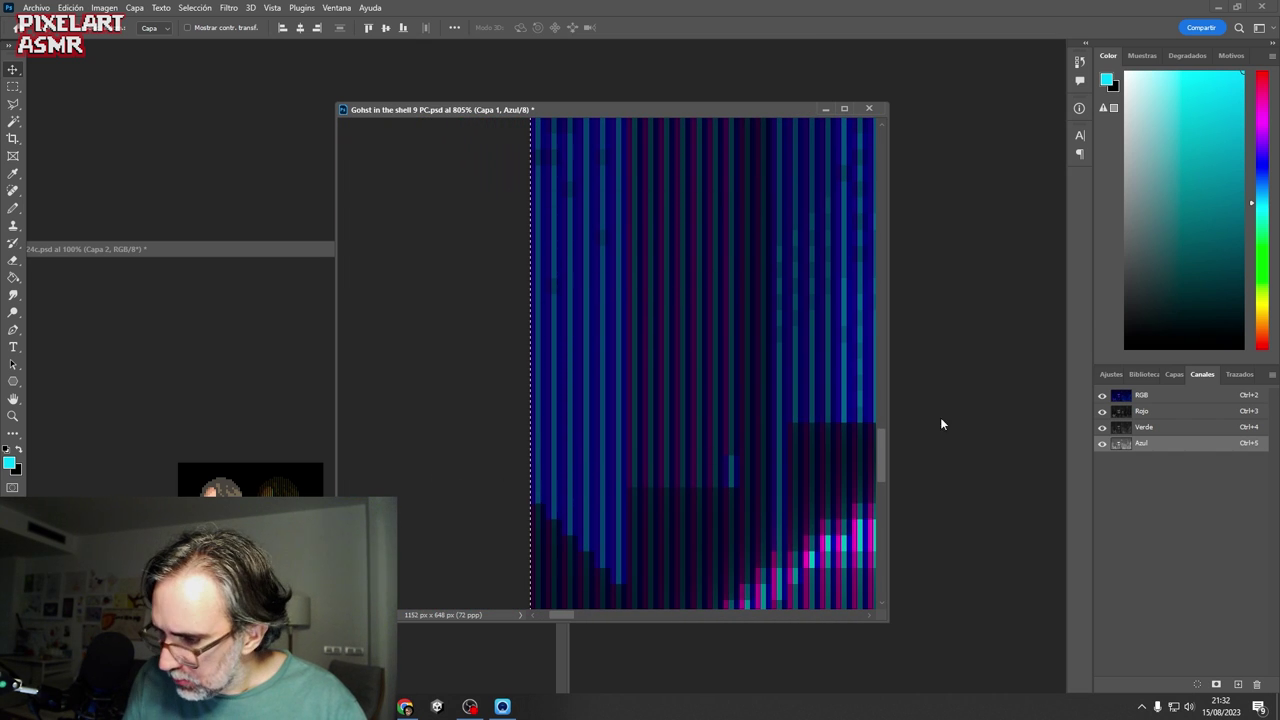
- Check the guides layer's Azul channel, and show Capa 1 to compare its stripes in Azul and in the RGB composite
left_click(1178, 374)
left_click(1172, 476)
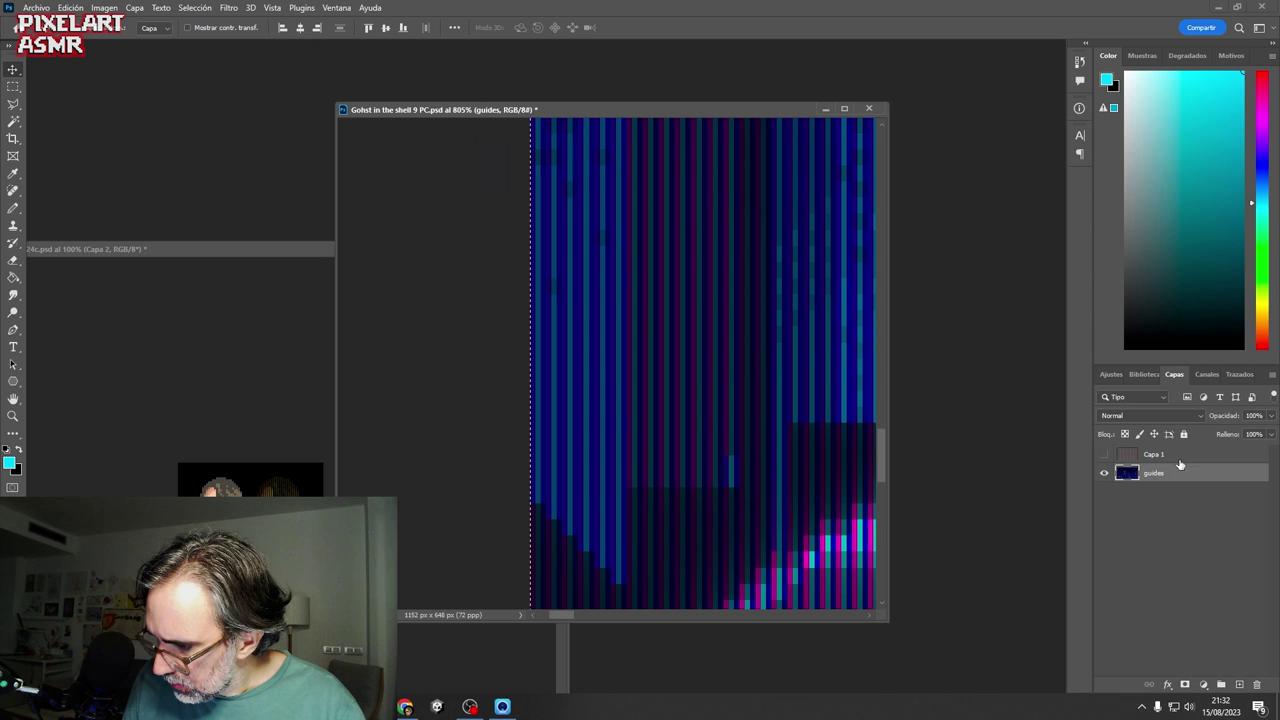
left_click(1203, 375)
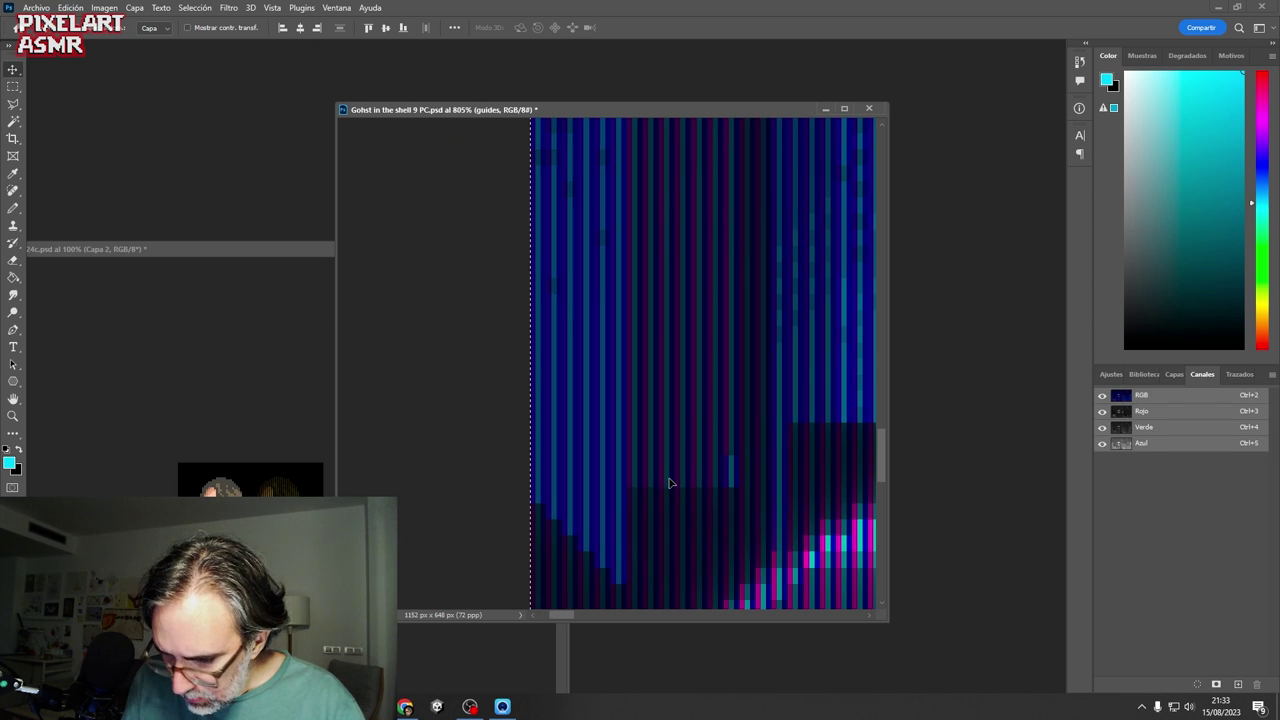
left_click(1156, 444)
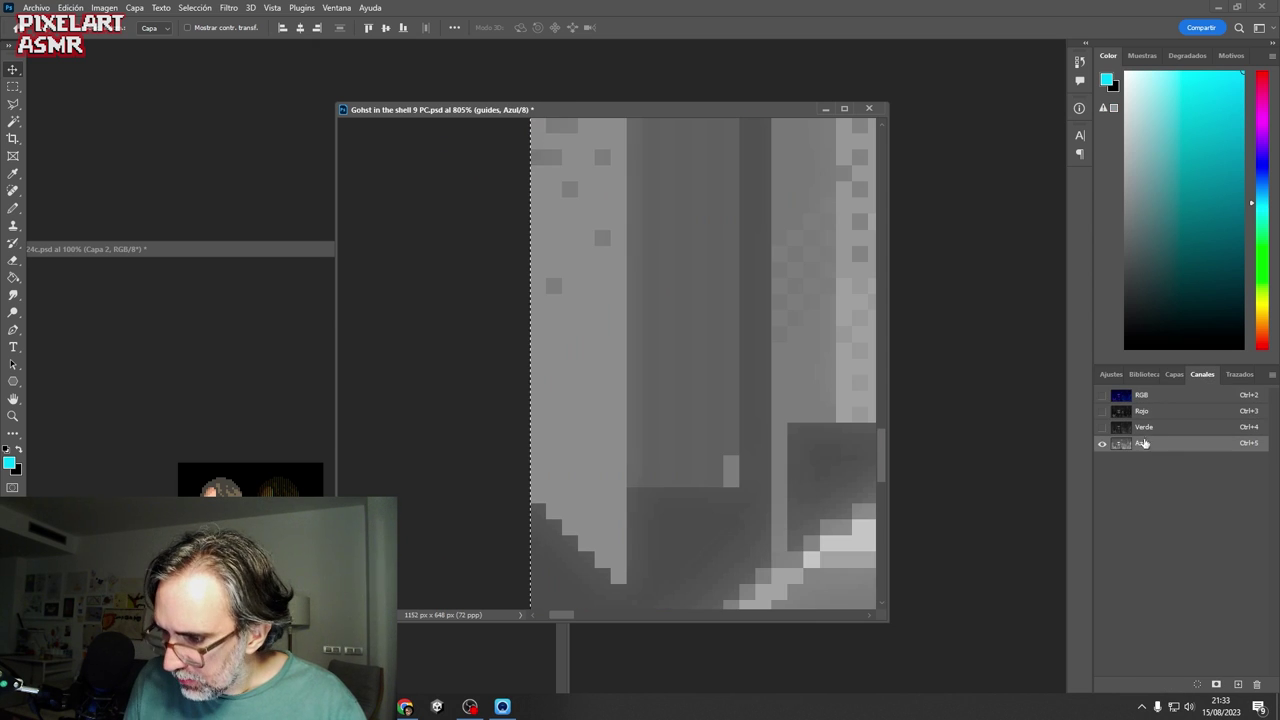
left_click(1174, 375)
left_click(1105, 455)
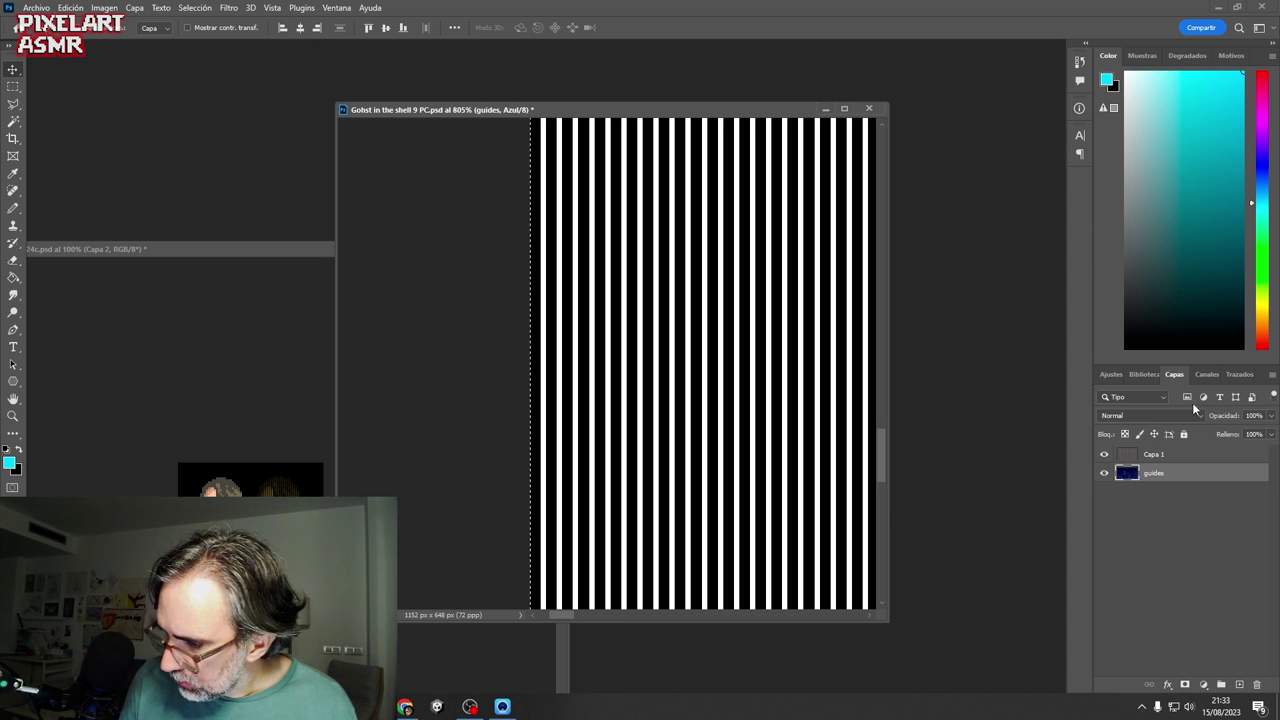
left_click(1205, 374)
left_click(1112, 396)
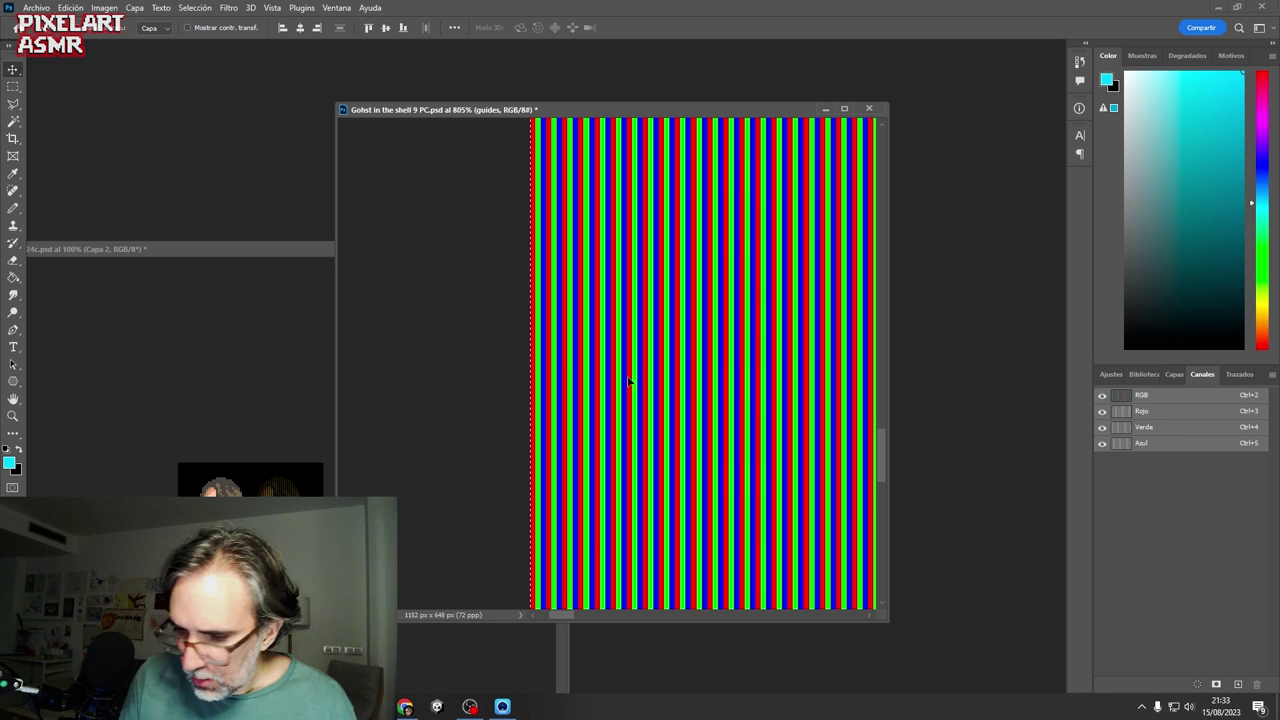
- Select all the green and red stripes on Capa 1 with the Magic Wand
left_click(13, 121)
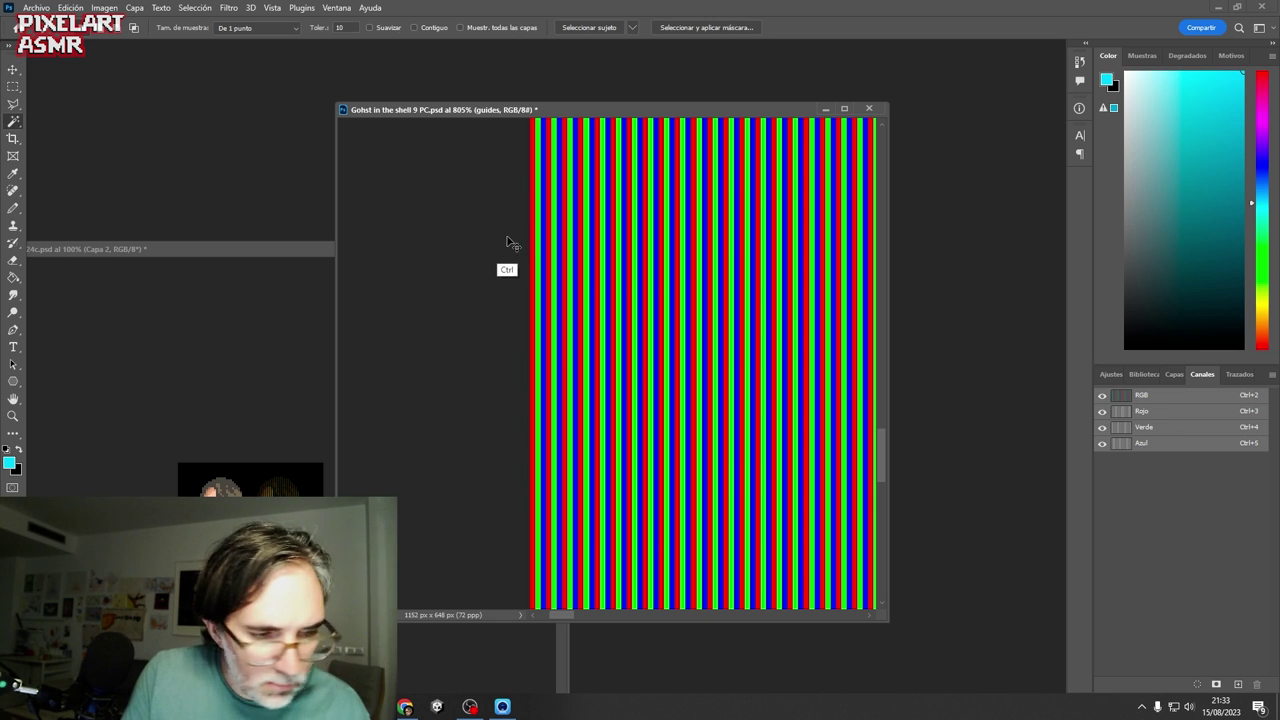
left_click(543, 240)
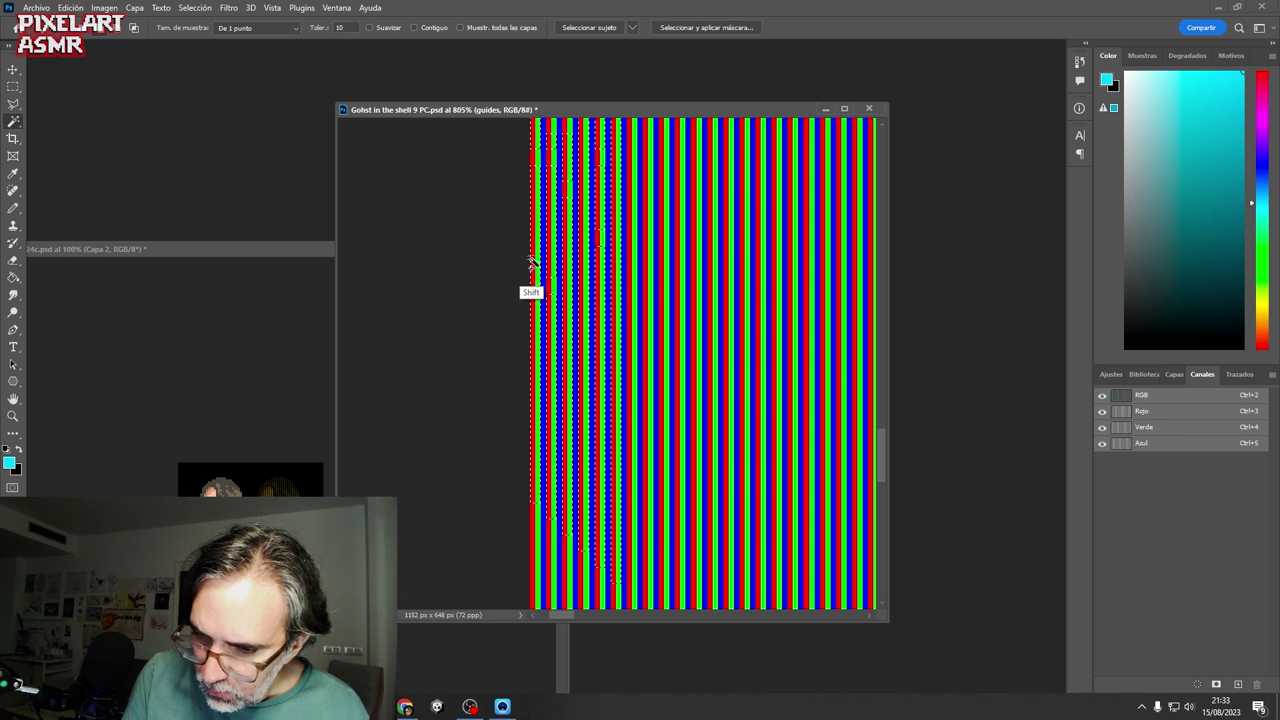
left_click(1174, 374)
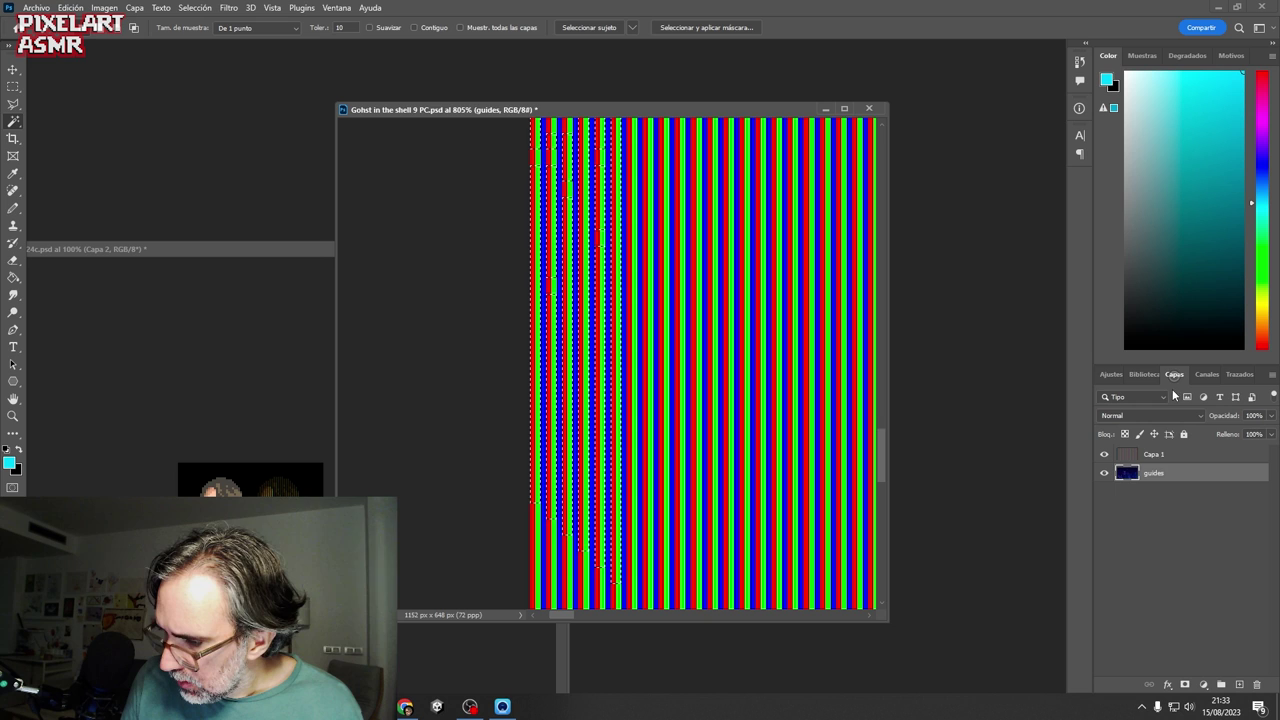
left_click(1168, 456)
left_click(539, 168)
left_click(533, 166, "shift")
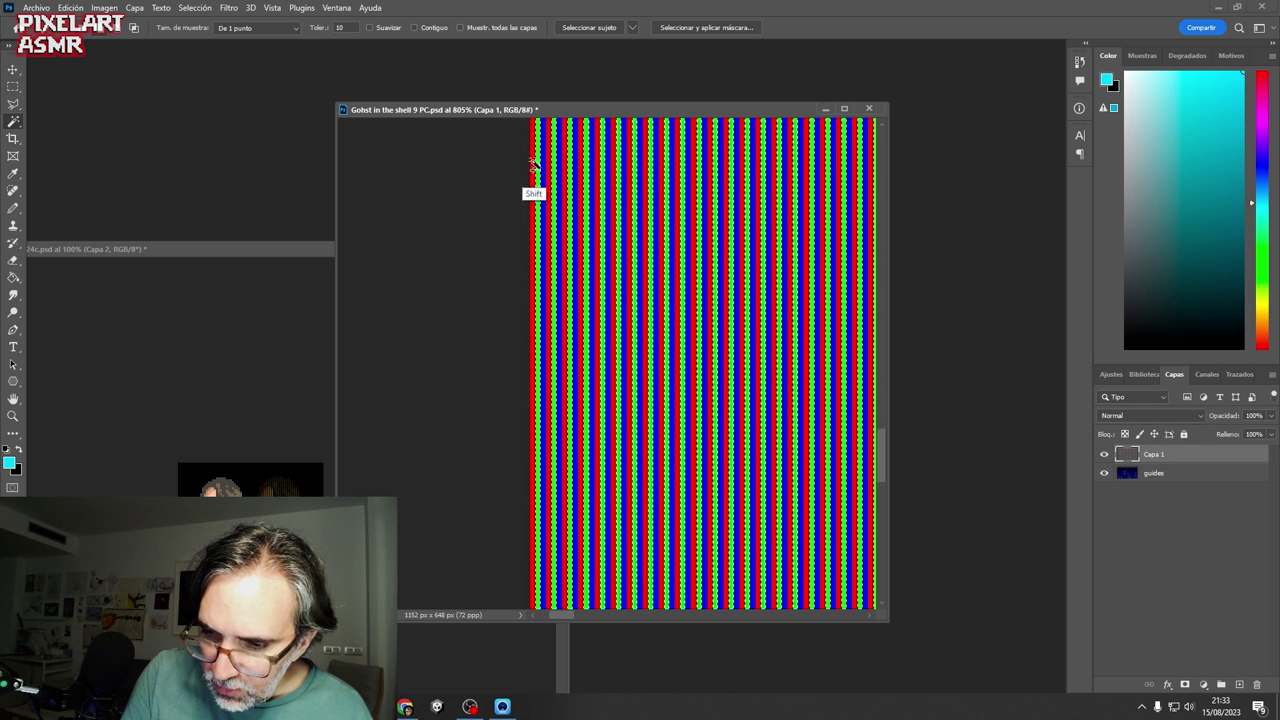
- Hide Capa 1, blacken the selected stripes in the guides layer's Azul channel, show all channels and clear the selection
left_click(1154, 473)
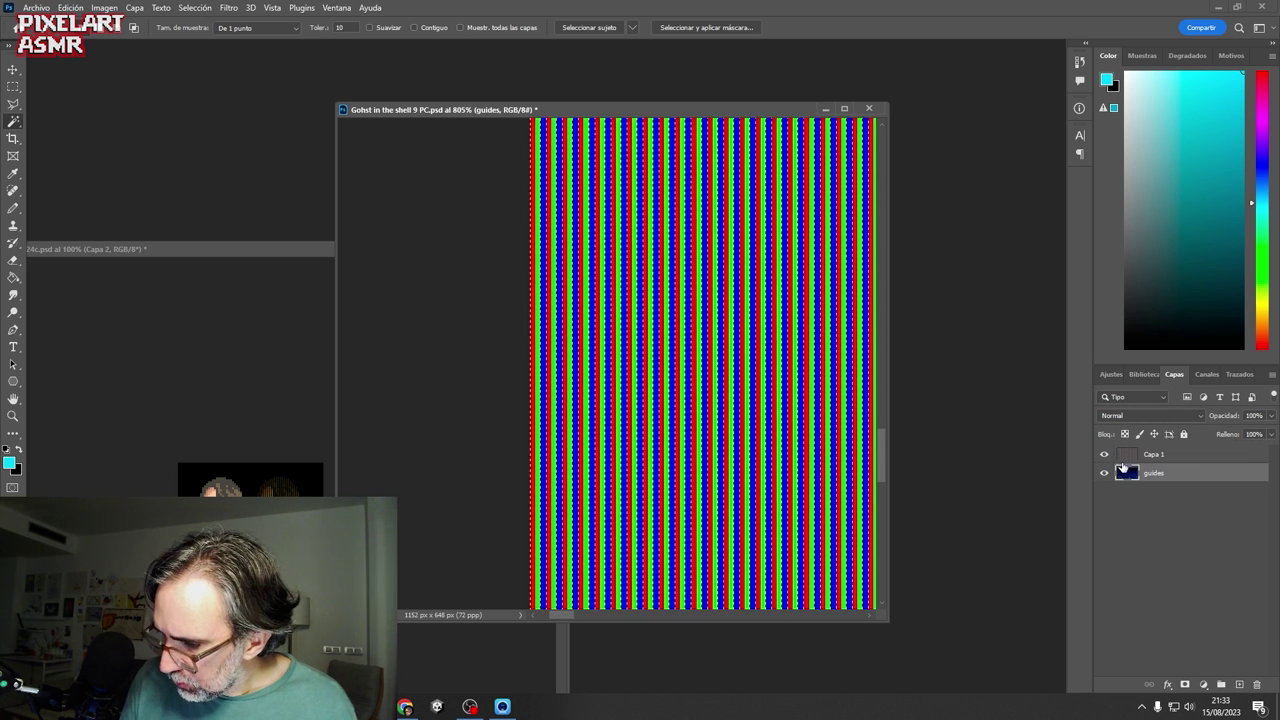
left_click(1104, 454)
left_click(1208, 375)
left_click(1150, 446)
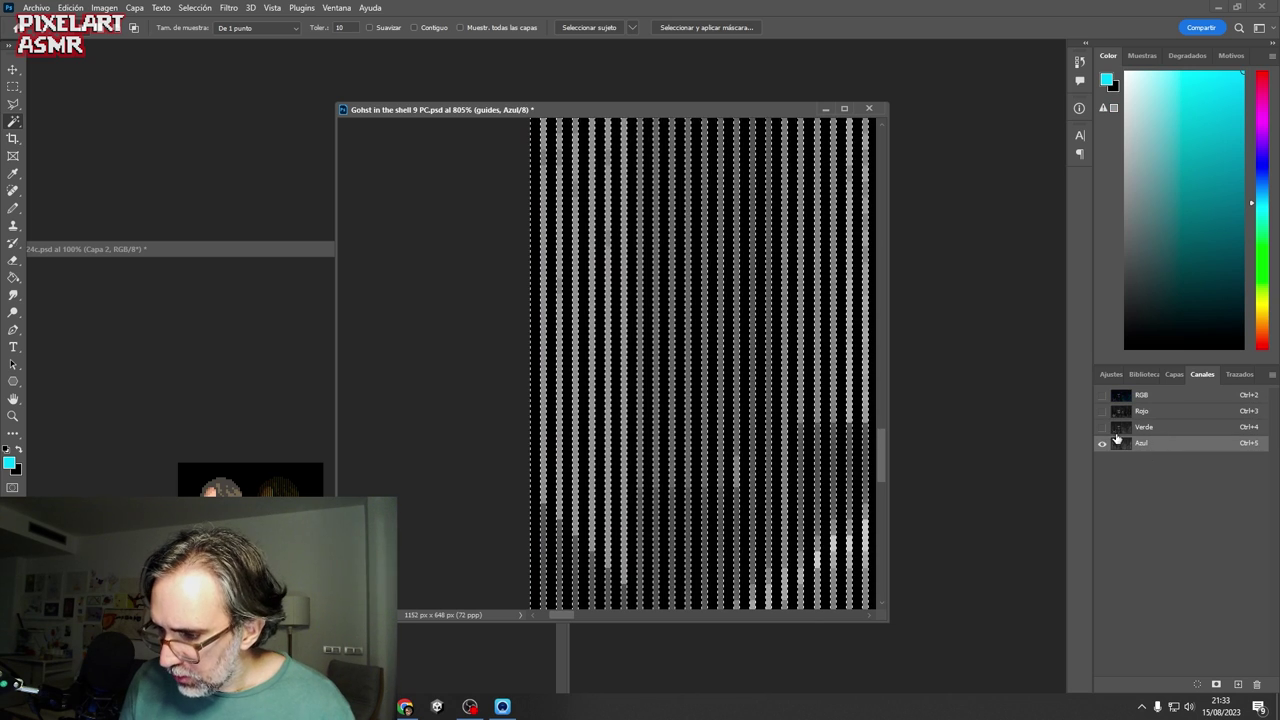
left_click_drag(1103, 447, 1103, 398)
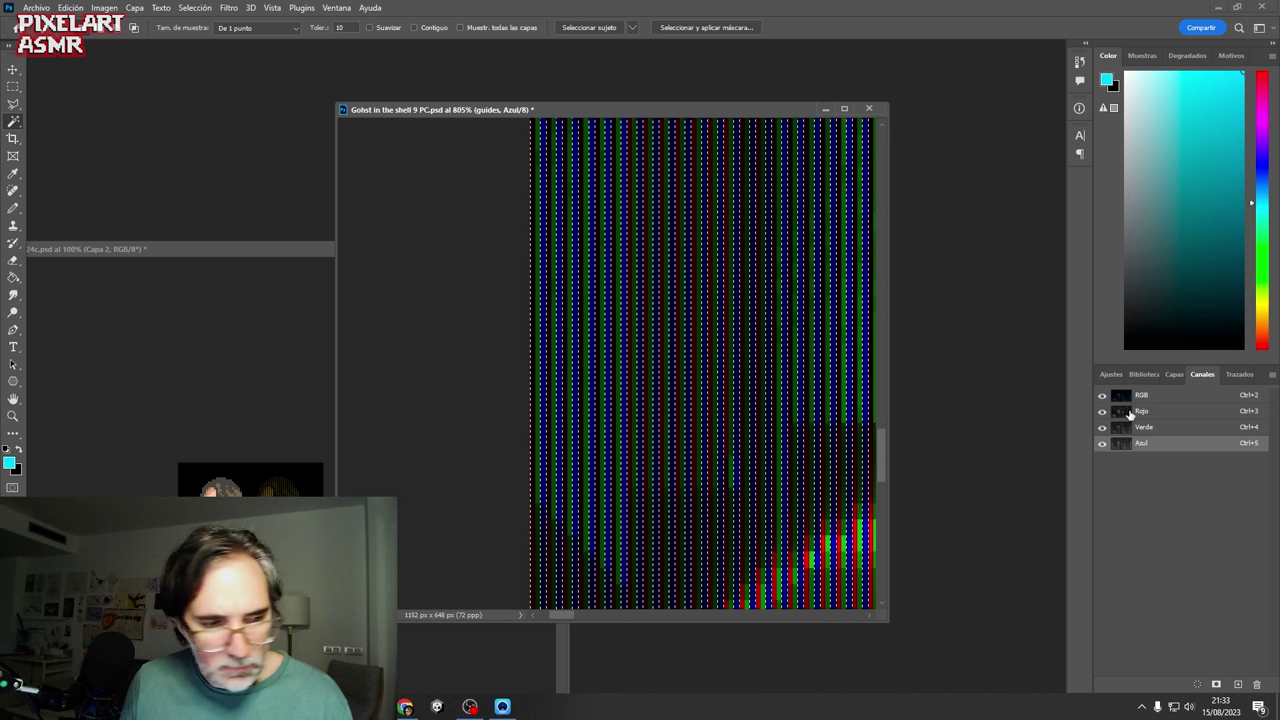
left_click(1174, 374)
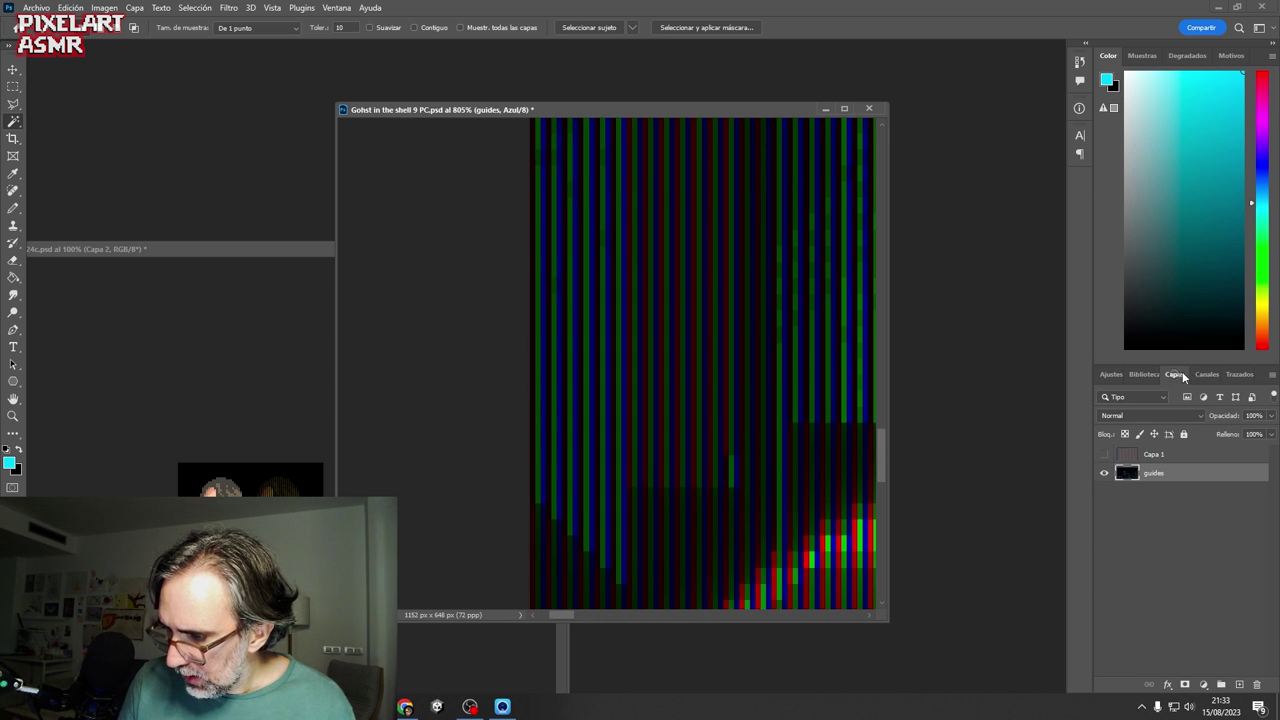
- Inspect the striped guides artwork at 66.7% and 100% zoom
left_click(757, 440, "ctrl+alt")
left_click(759, 455, "ctrl+alt")
left_click(763, 461, "ctrl+alt")
left_click(765, 466, "ctrl+alt")
scroll(765, 466, "down", 7)
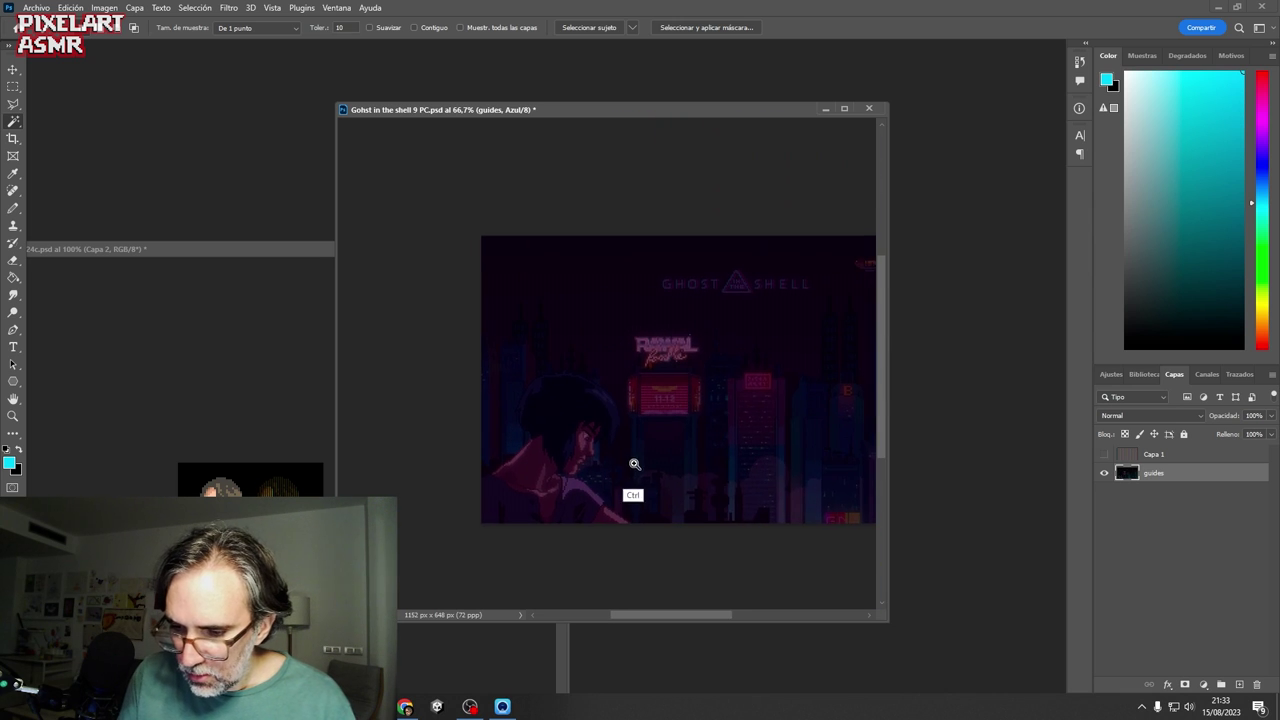
scroll(634, 463, "up", 3)
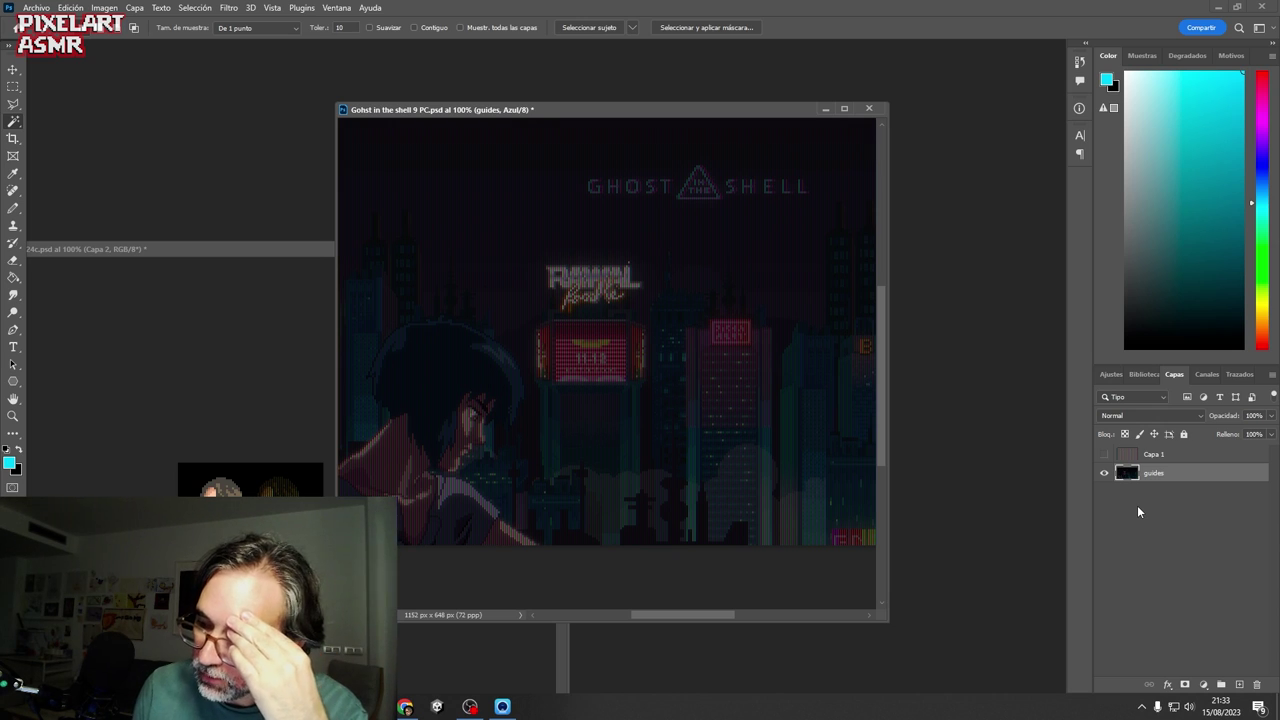
- Undo the stripe masking in the guides layer's colour channels
key("ctrl+z")
key("ctrl+z")
key("ctrl+z")
key("ctrl+z")
key("ctrl+z")
key("ctrl+z")
key("ctrl+z")
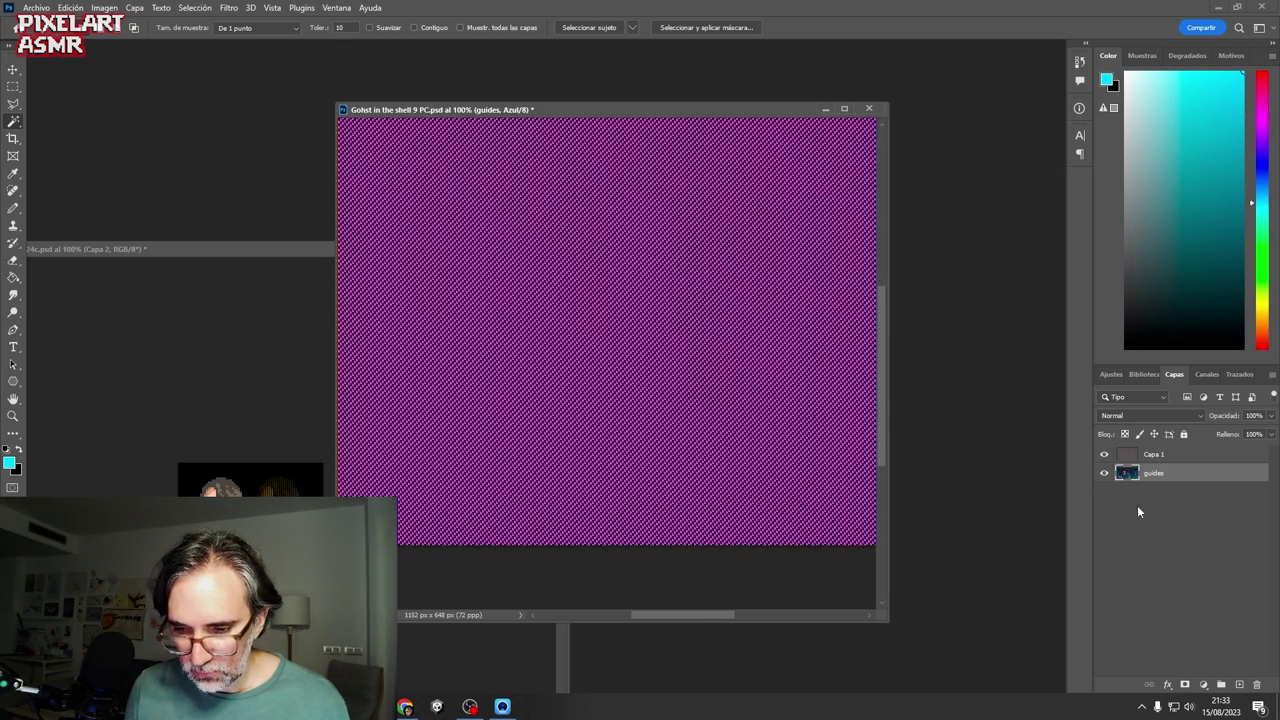
- Rotate the Capa 1 stripe pattern by -90° and stretch it sideways to cover the full canvas width
left_click(1175, 452)
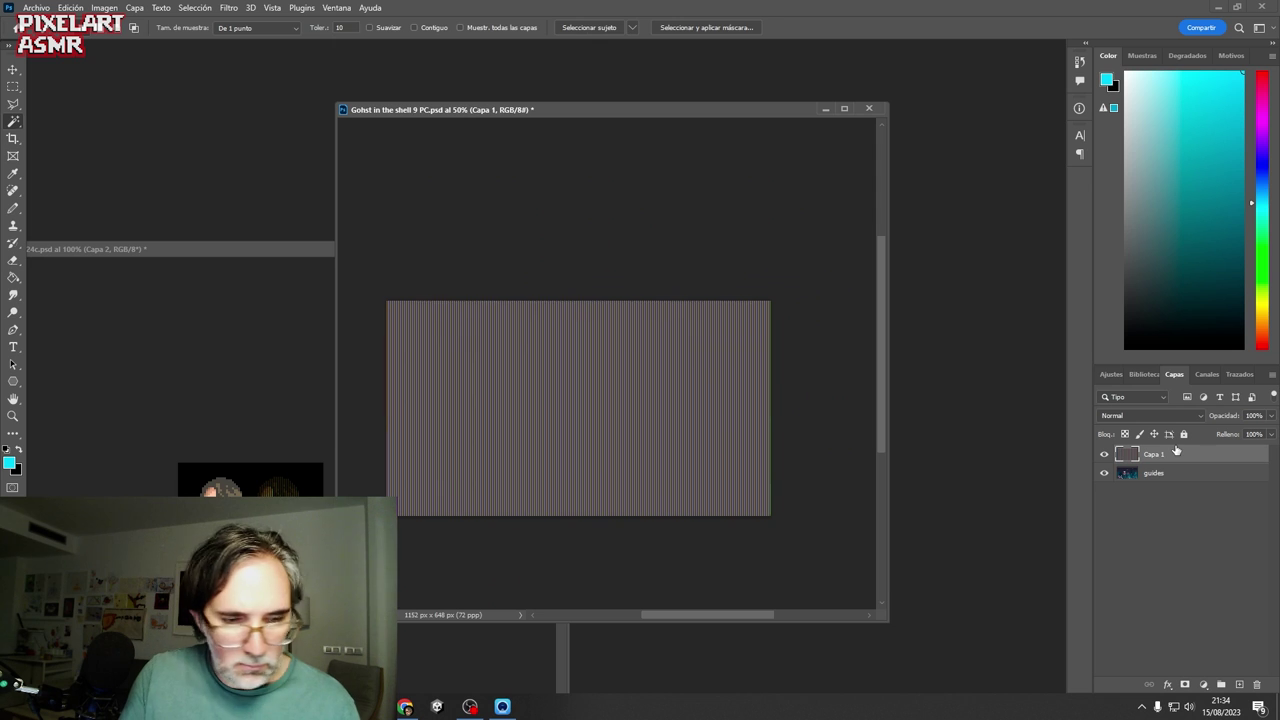
key("ctrl+t")
left_click_drag(766, 266, 489, 270)
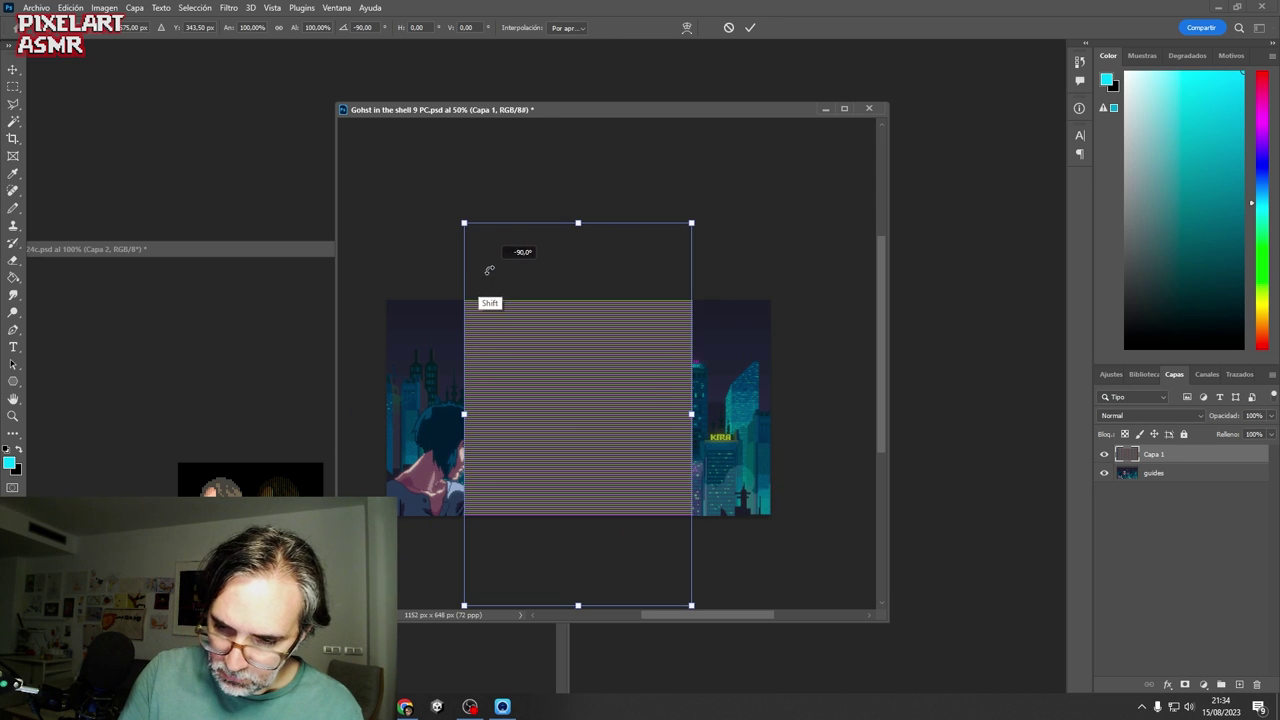
left_click_drag(691, 413, 826, 410)
key("Return")
- Select all the red and blue horizontal stripes on Capa 1 with the Magic Wand
key("w")
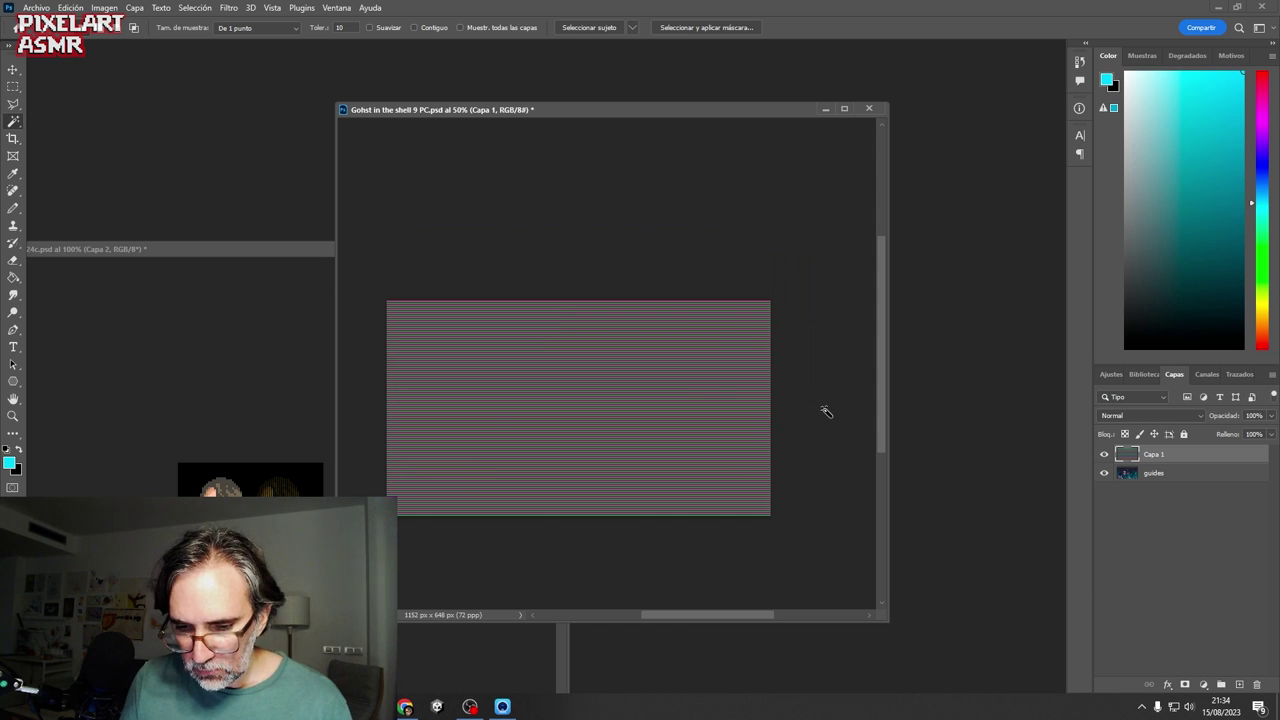
left_click(438, 384, "ctrl")
left_click(440, 388, "ctrl")
left_click(442, 391, "ctrl")
left_click(443, 394, "ctrl")
left_click(443, 397, "ctrl")
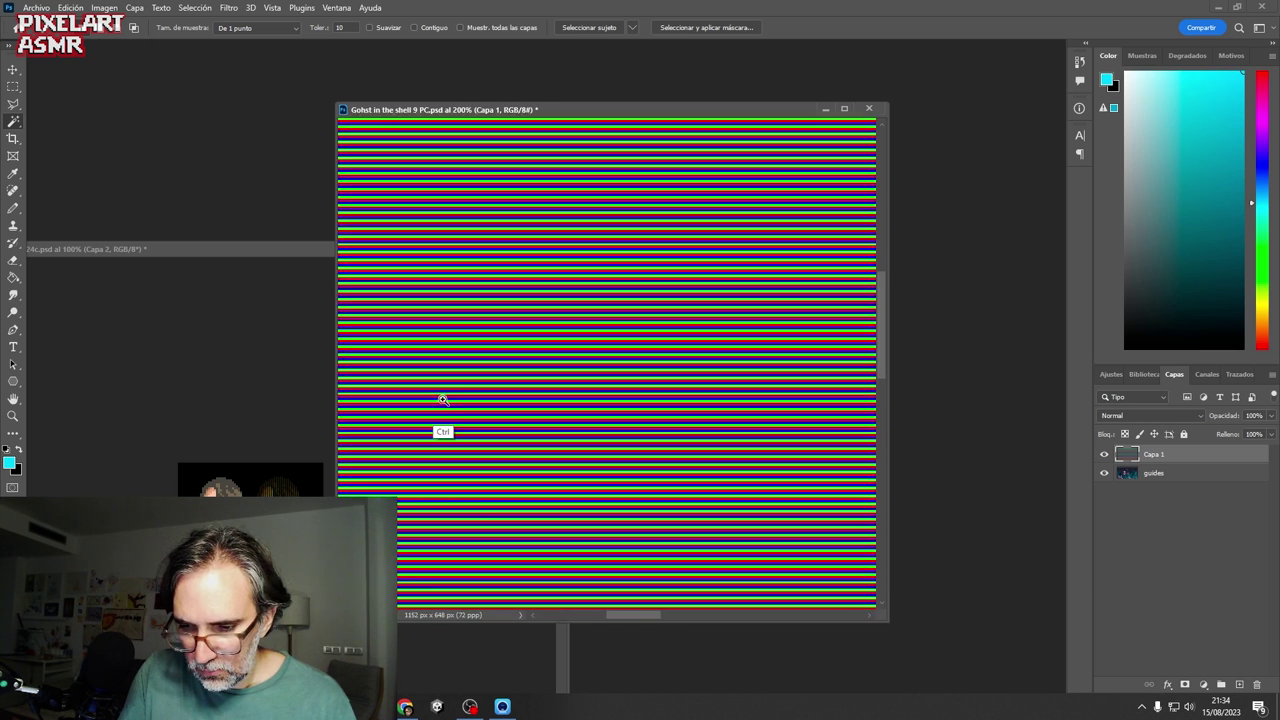
left_click_drag(443, 399, 658, 435)
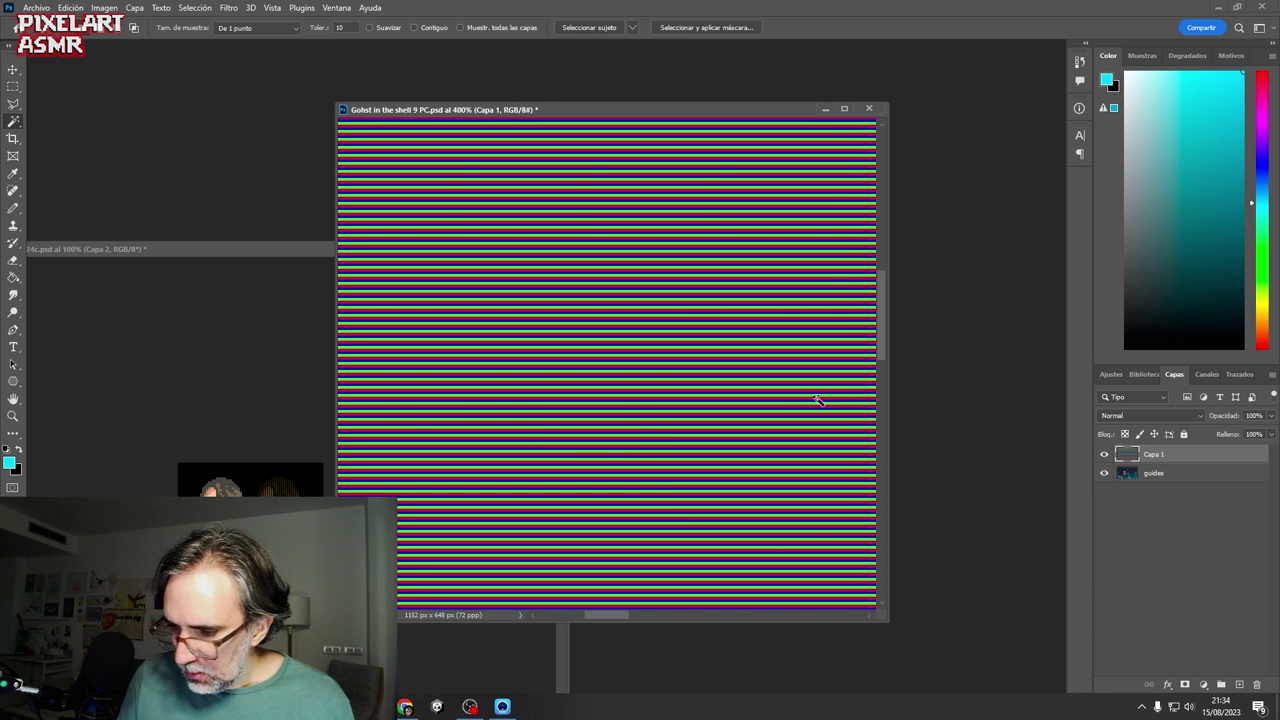
scroll(583, 477, "up", 8)
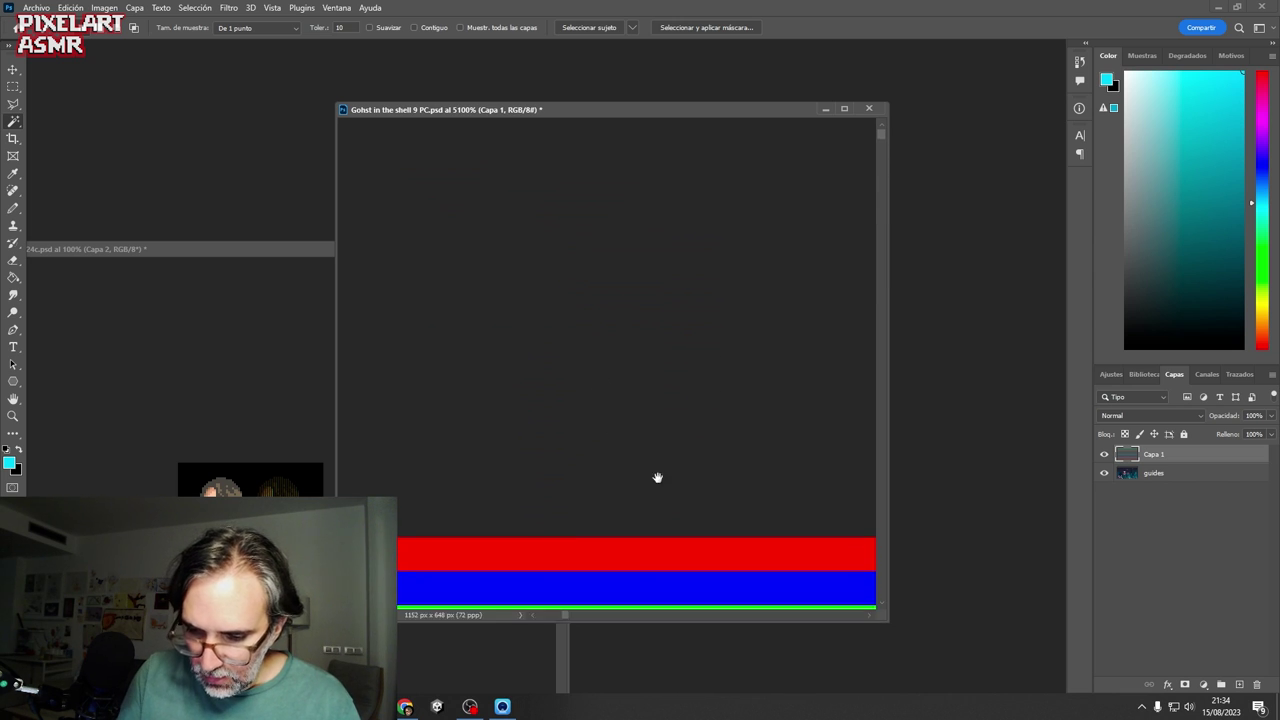
left_click_drag(657, 477, 720, 206)
left_click(684, 237)
left_click(685, 274, "shift")
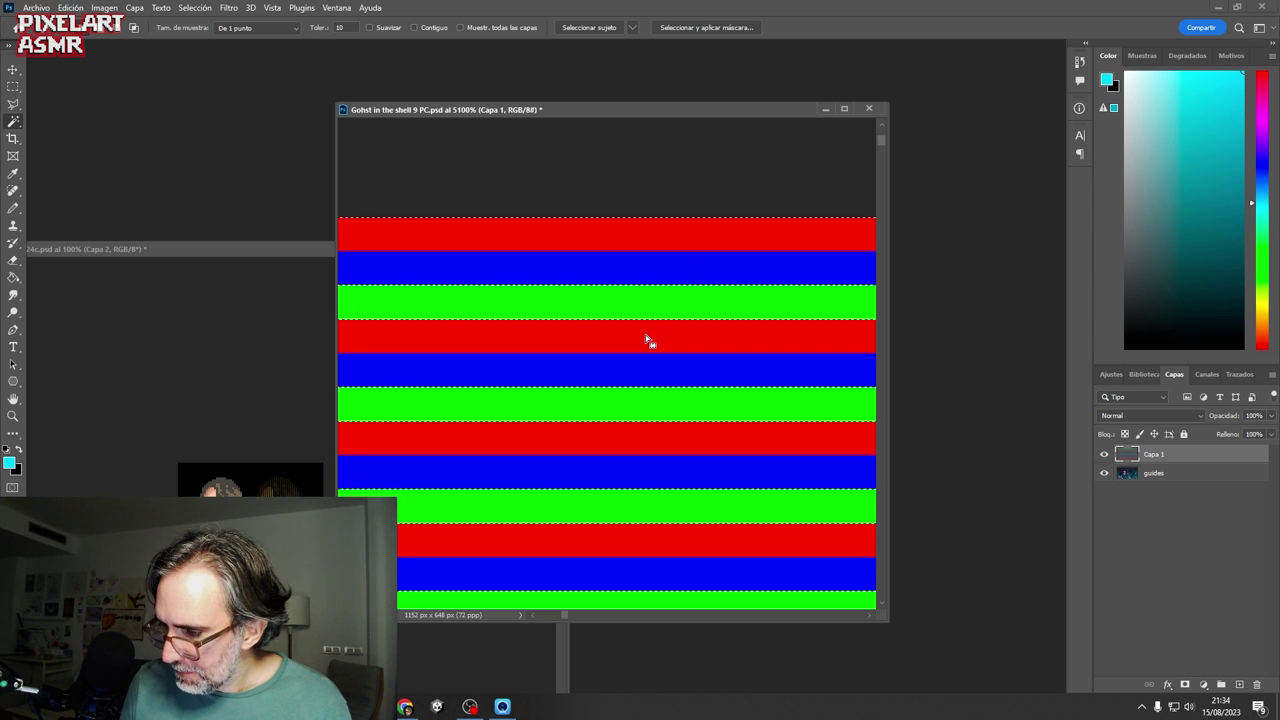
- Switch to the guides layer, hide Capa 1 and activate only the Rojo channel
left_click(1160, 475)
left_click(1104, 455)
left_click(1211, 376)
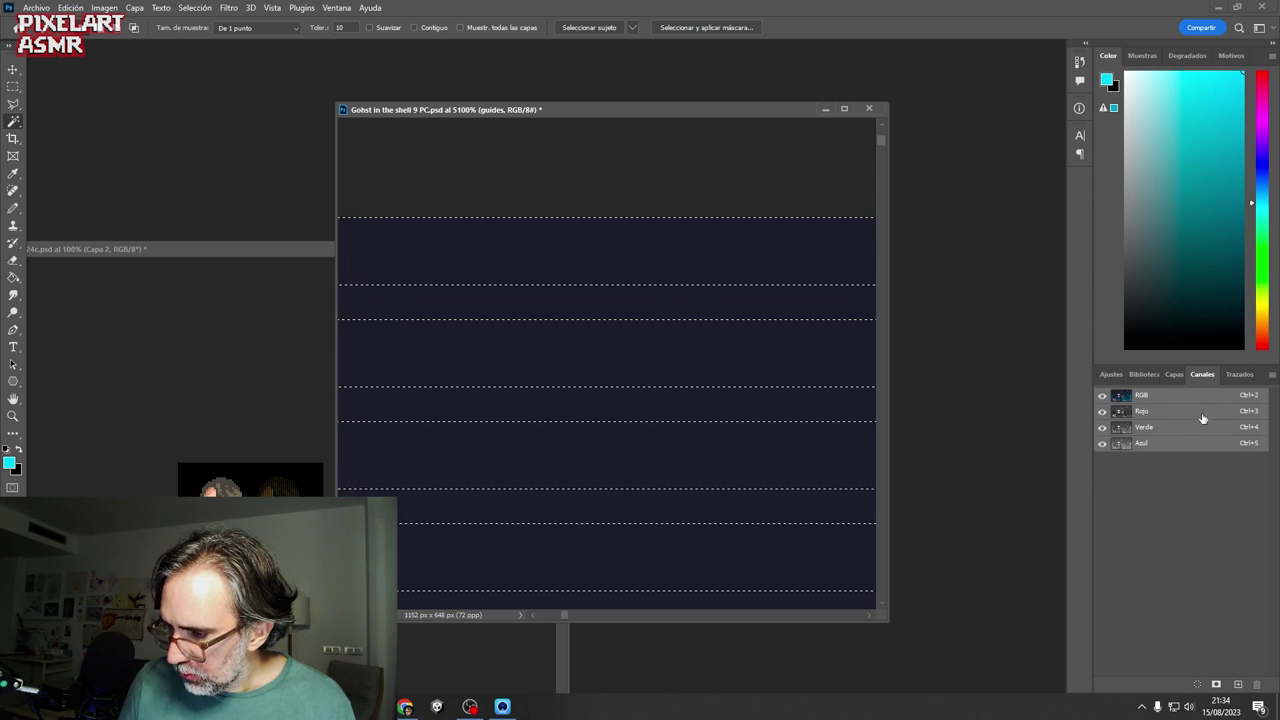
left_click(1159, 412)
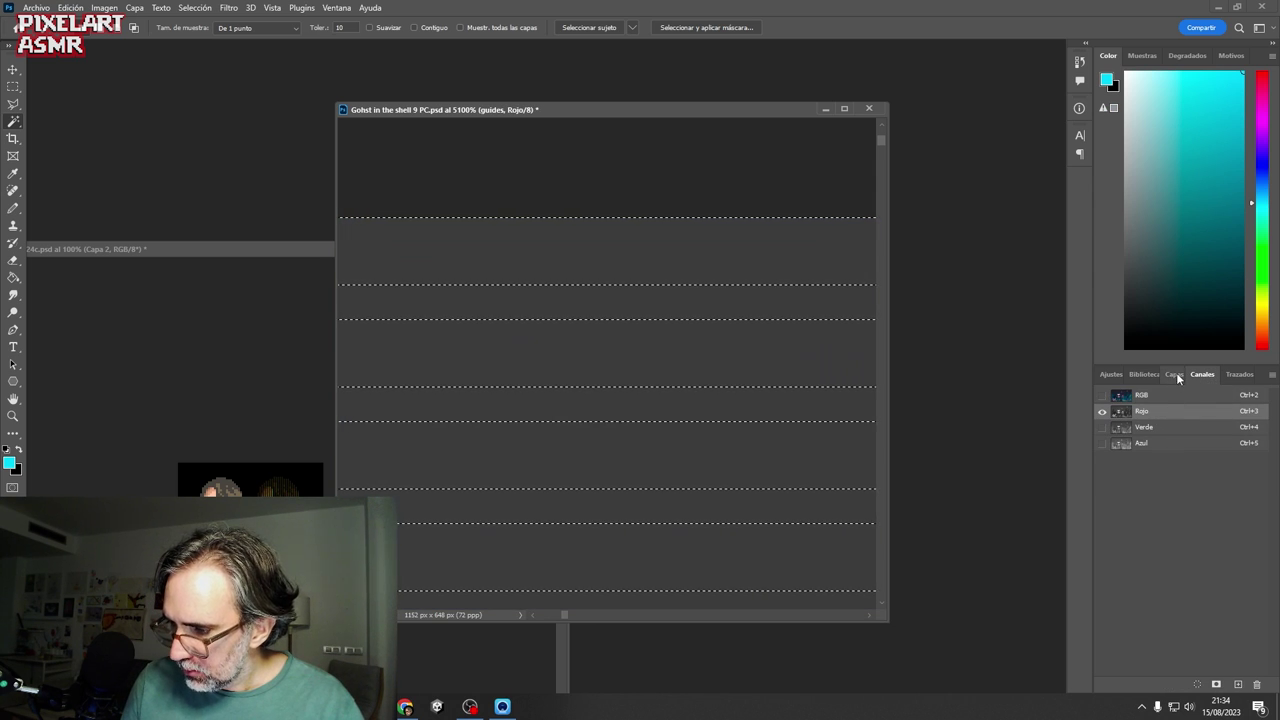
- Show Capa 1 again, compare its stripes in RGB and Rojo, and select the blue and green stripes, which are black in Rojo
left_click(1174, 376)
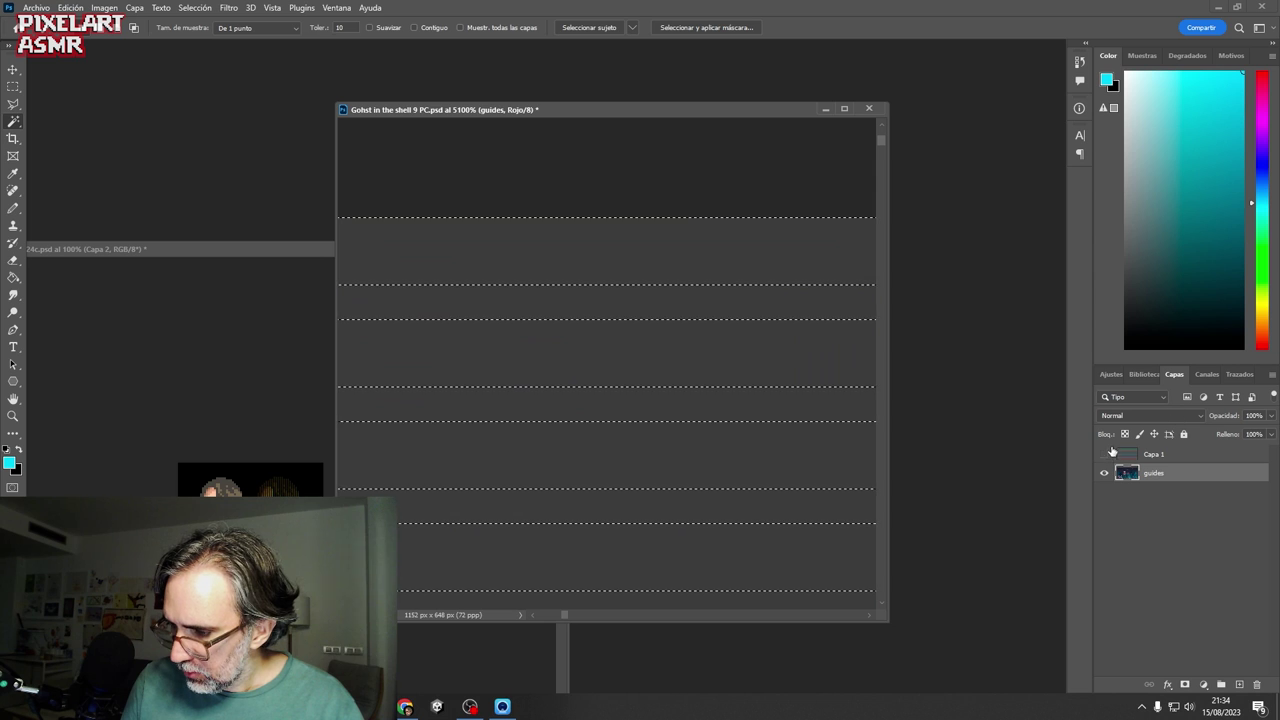
left_click(1105, 456)
left_click(1203, 374)
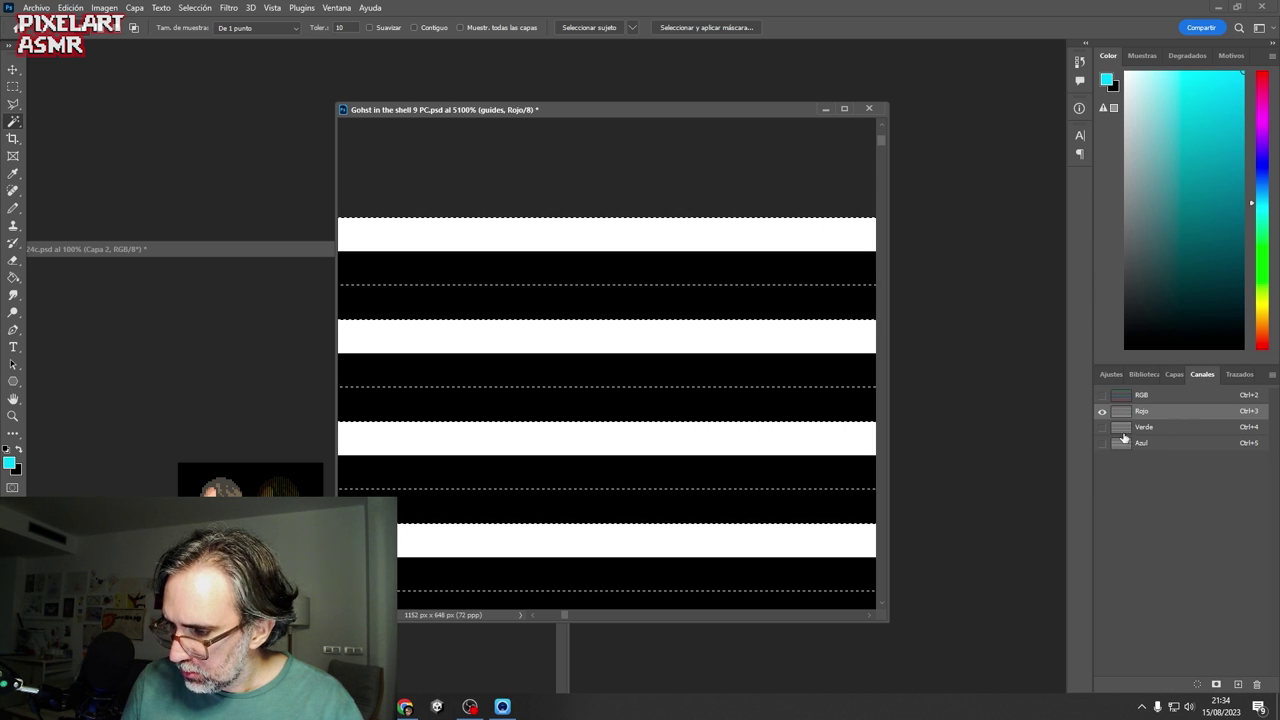
left_click(1103, 396)
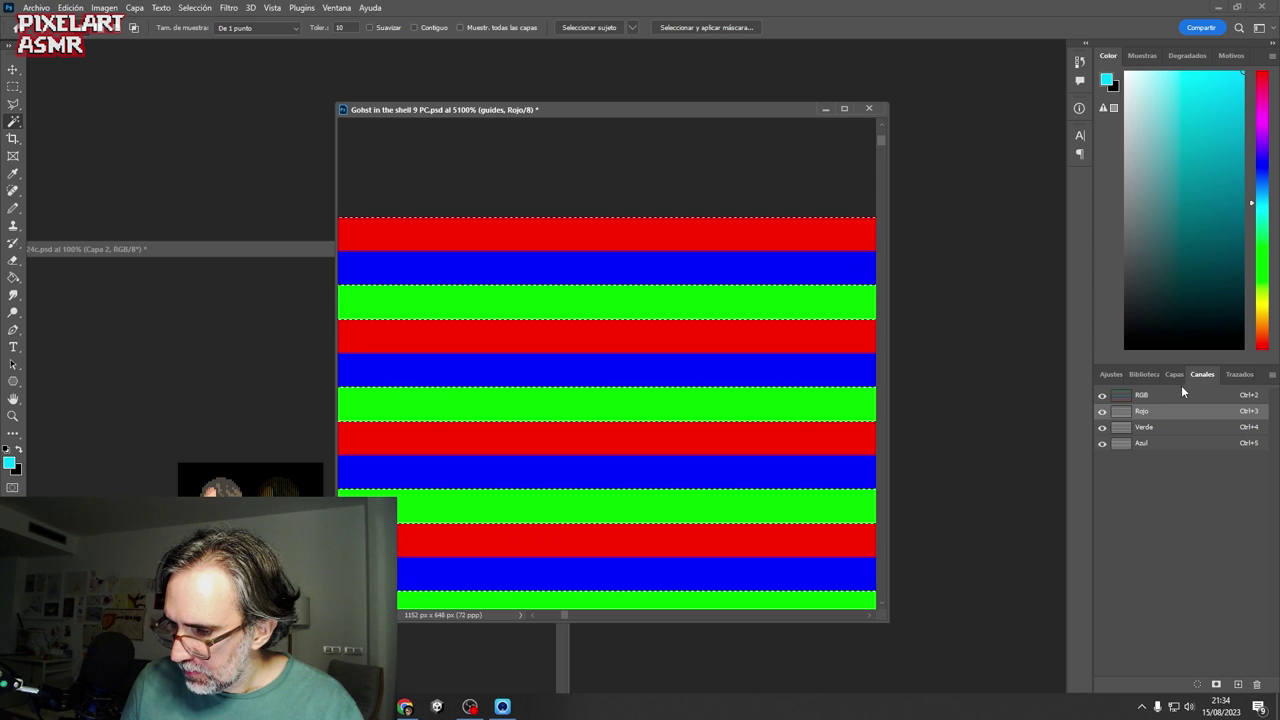
left_click(1102, 427)
left_click(1102, 443)
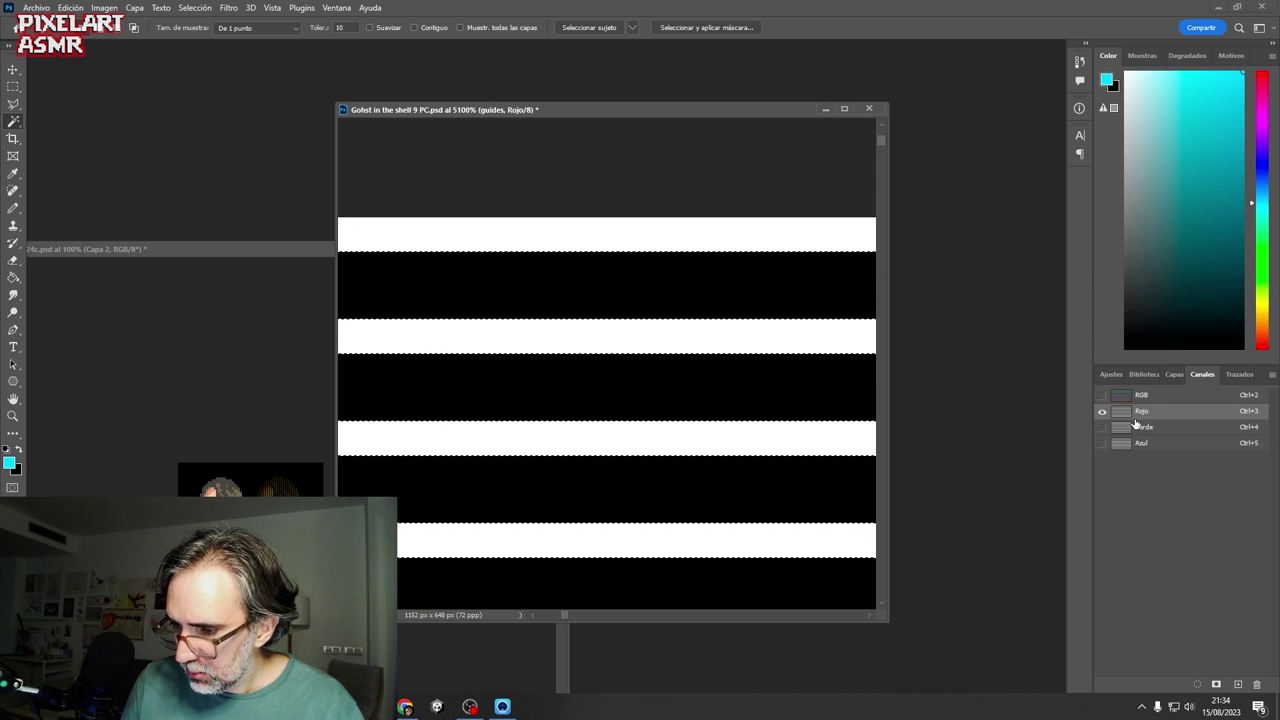
- Hide Capa 1 and fill the selected stripes with black in the Rojo channel of the guides layer
left_click(1174, 374)
left_click(1104, 454)
left_click(1207, 374)
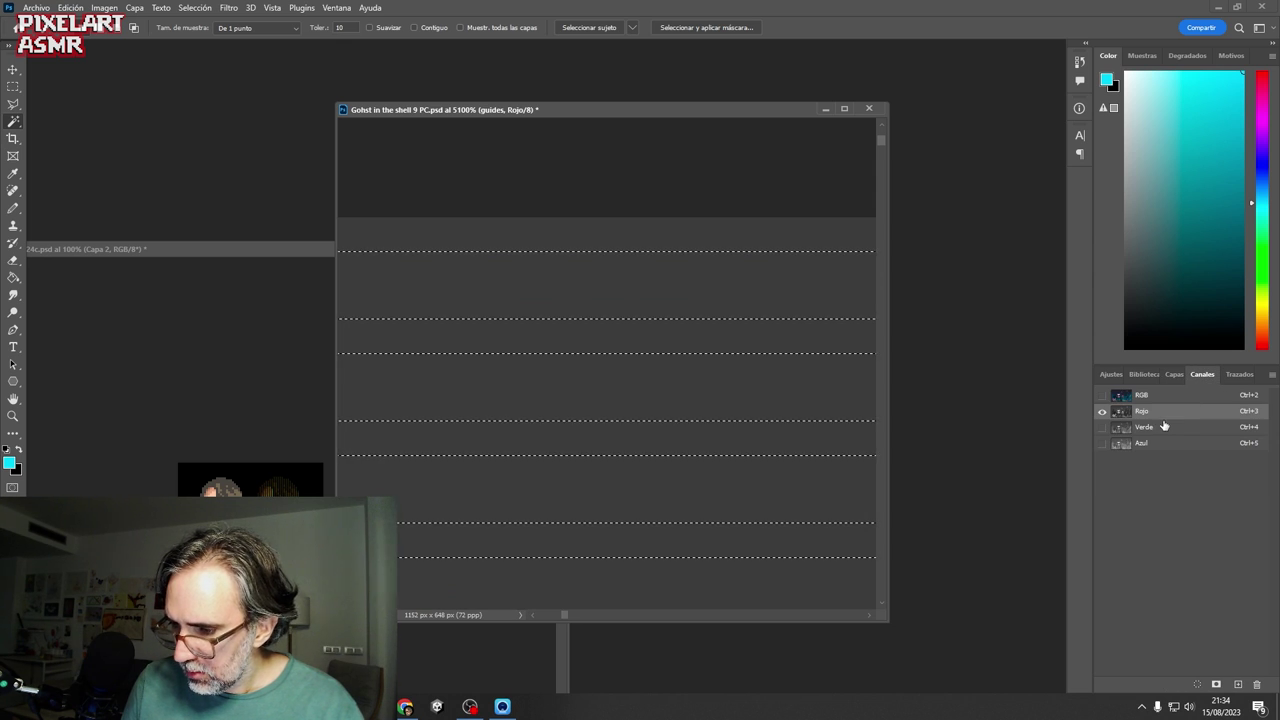
key("alt+BackSpace")
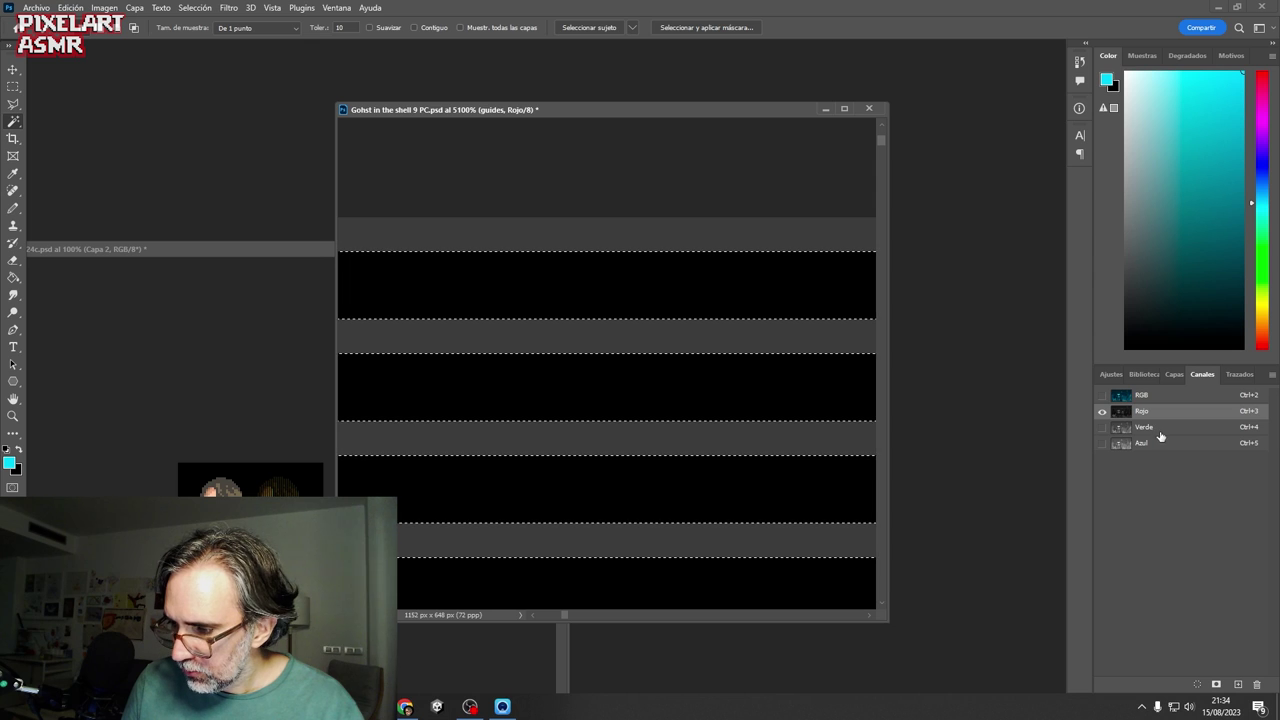
- Black out the guides layer's Verde and Azul channels, shifting the striped selection one stripe down for each and covering the uppermost stripes too
left_click(1130, 428)
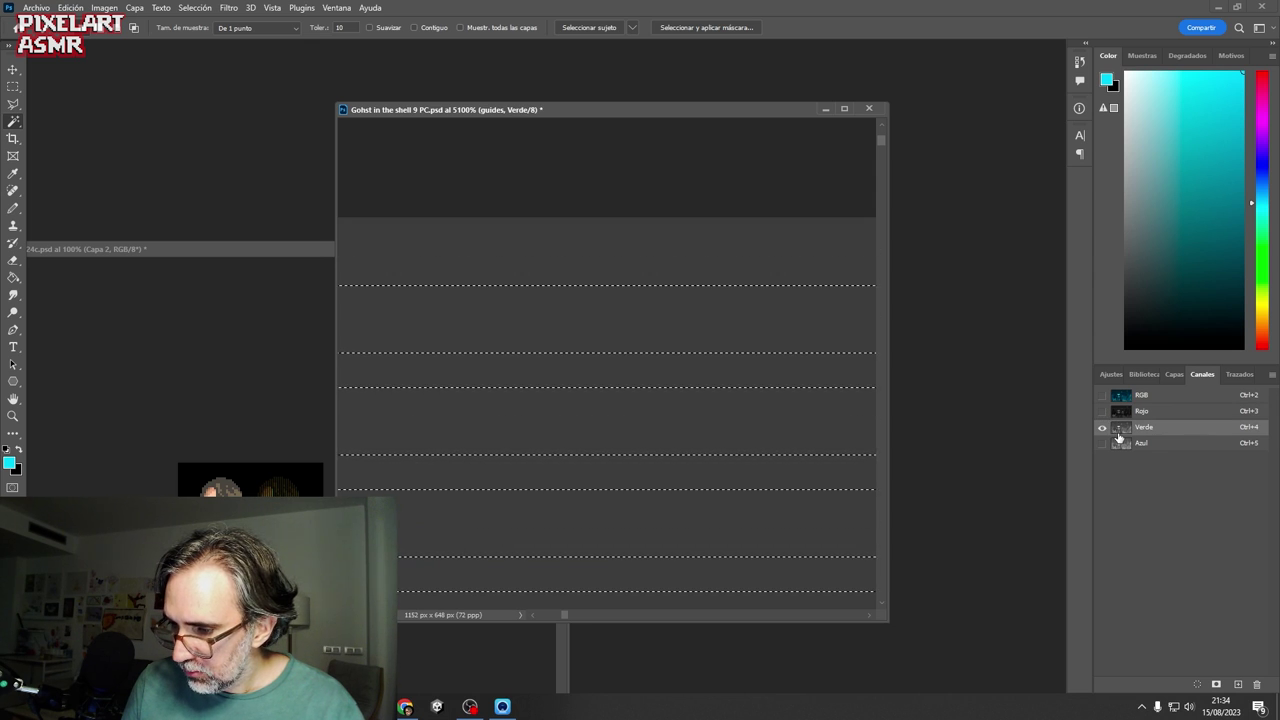
key("Delete")
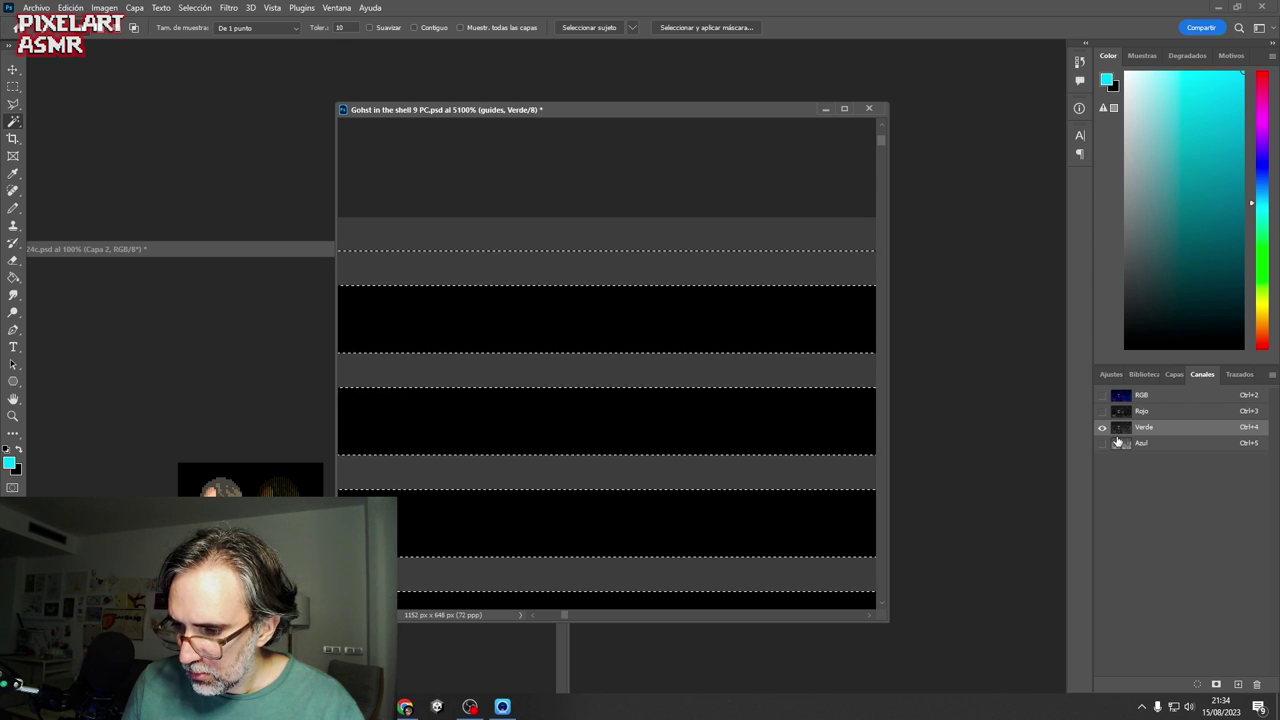
left_click(1148, 446)
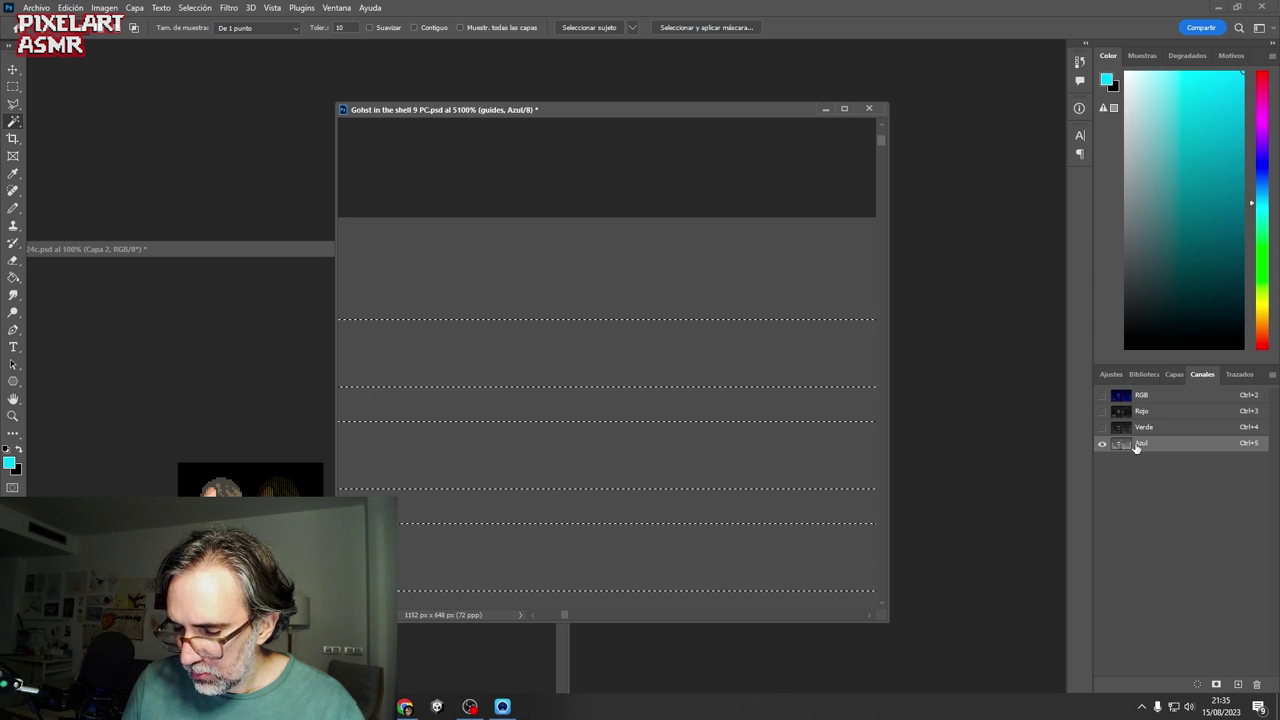
key("Delete")
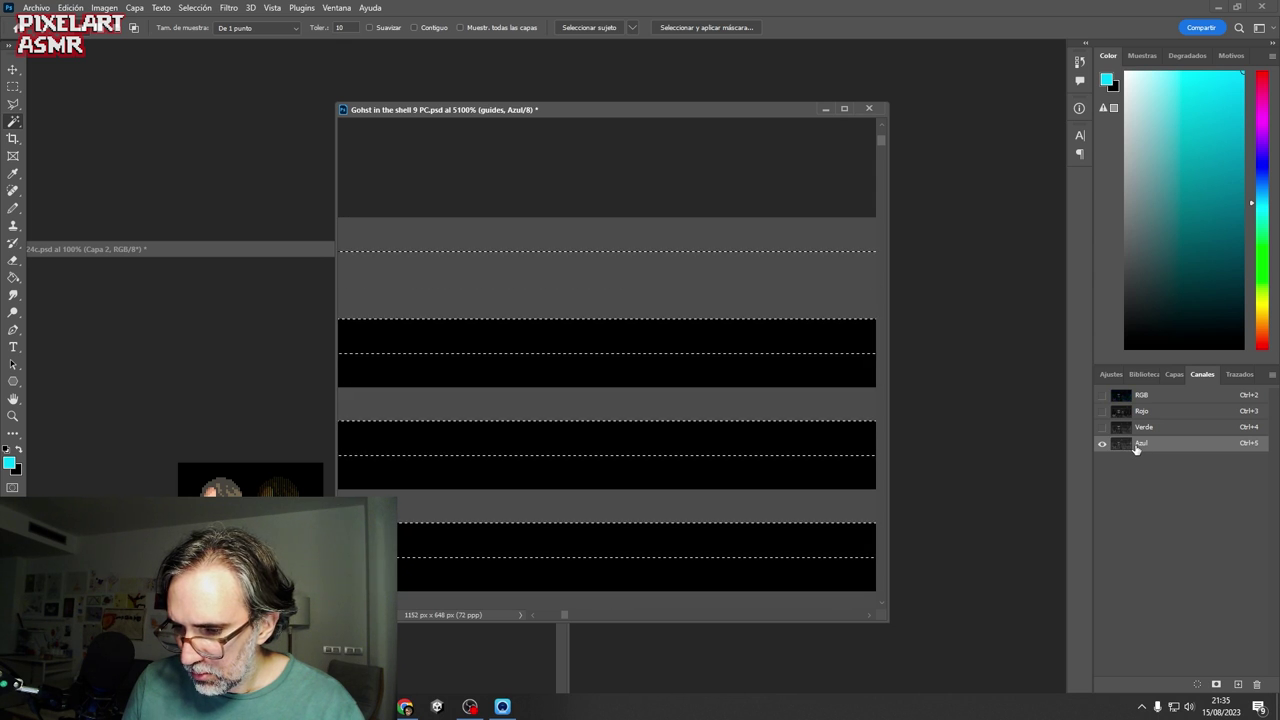
key("Up")
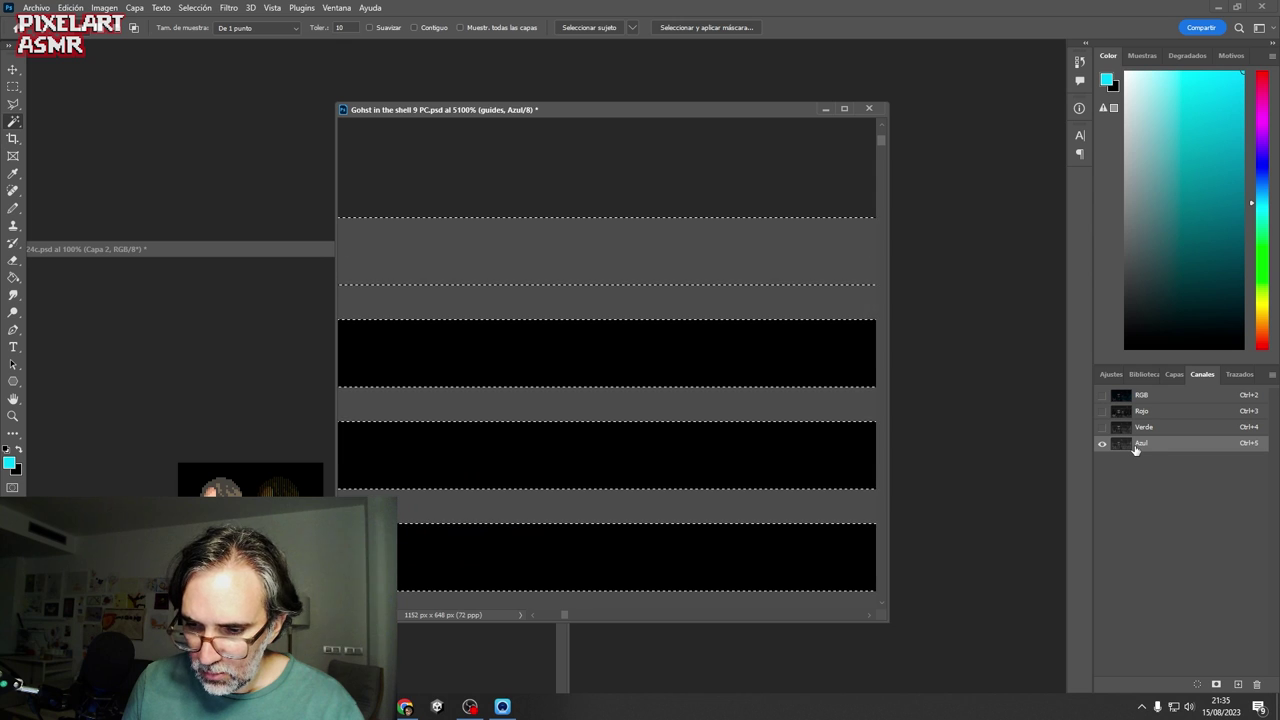
key("Delete")
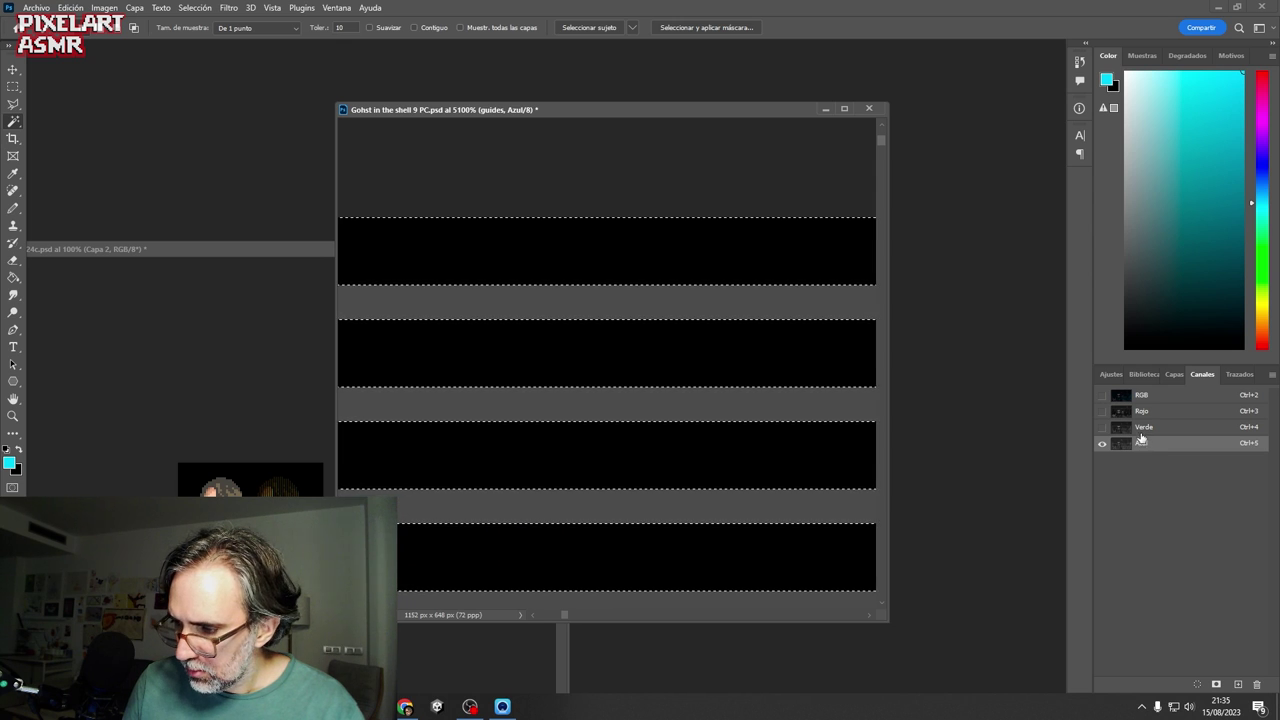
- Return the guides layer to the full RGB composite and remove the stripe selection
left_click(1102, 395)
left_click(1175, 375)
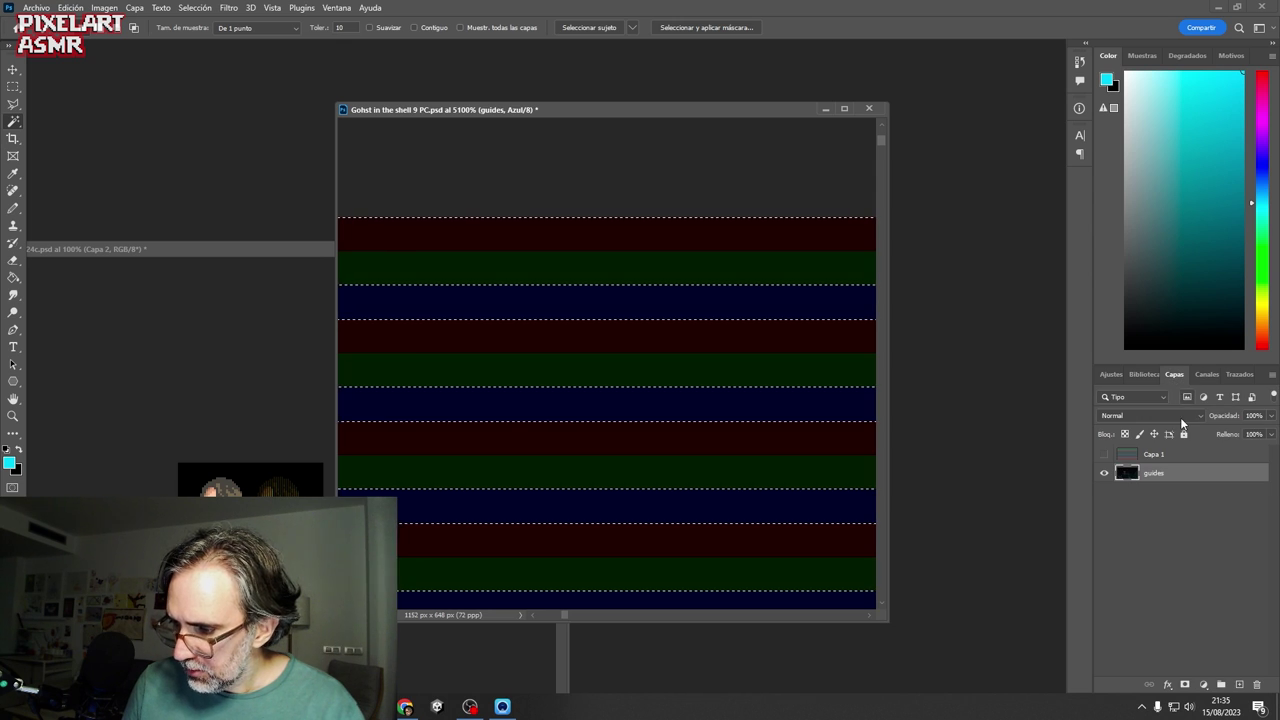
scroll(676, 446, "down", 6)
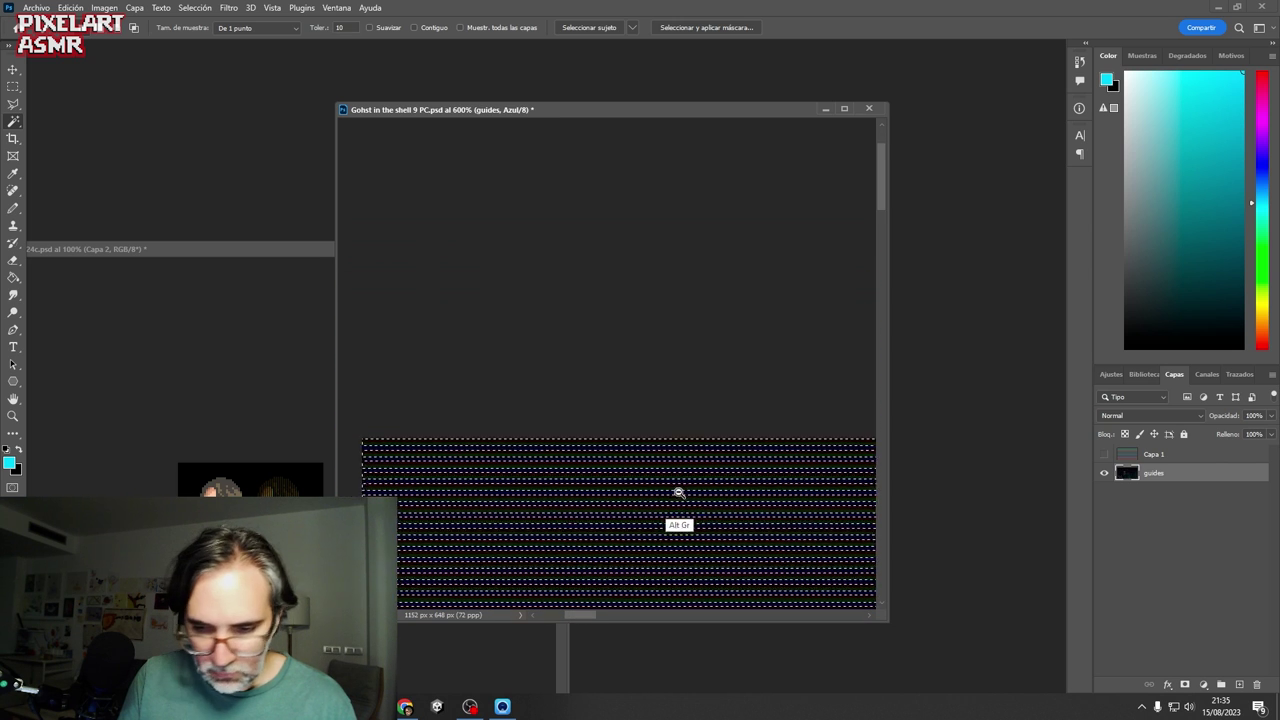
scroll(678, 492, "down", 1)
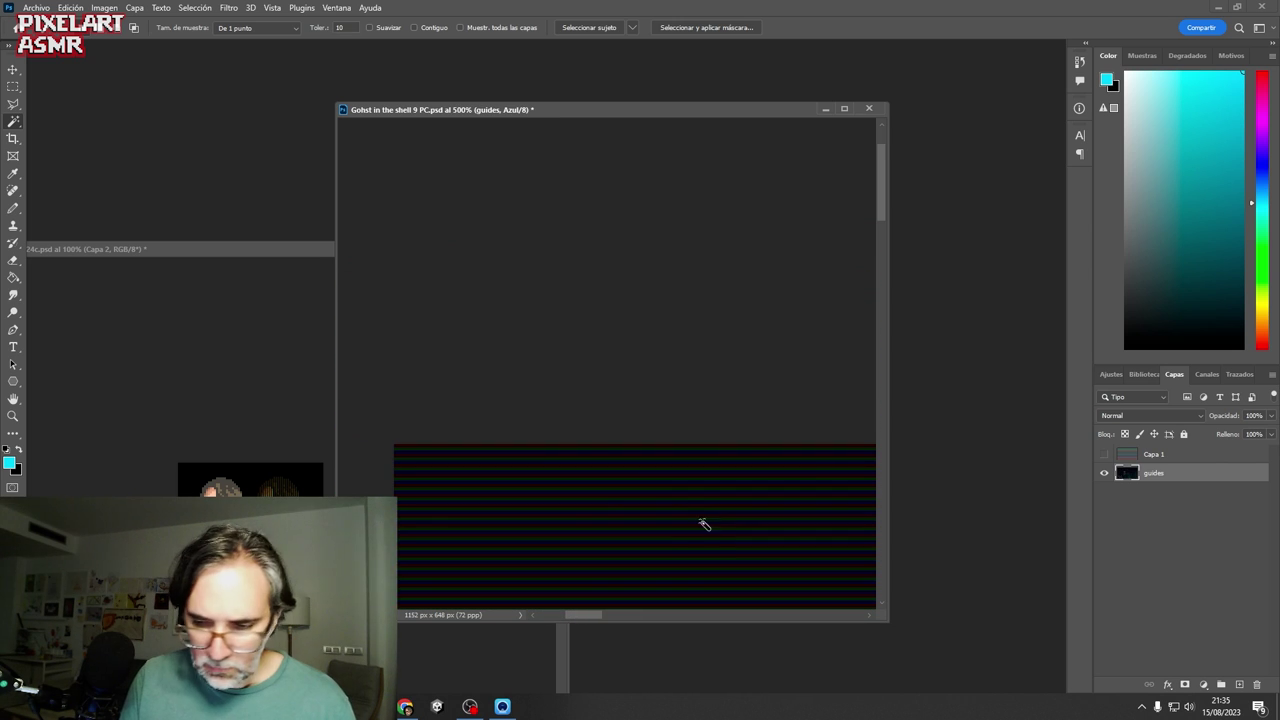
- Inspect the striped artwork at different magnifications and move the guides layer above Capa 1
left_click_drag(662, 450, 651, 320)
left_click_drag(750, 545, 763, 300)
scroll(737, 484, "down", 2)
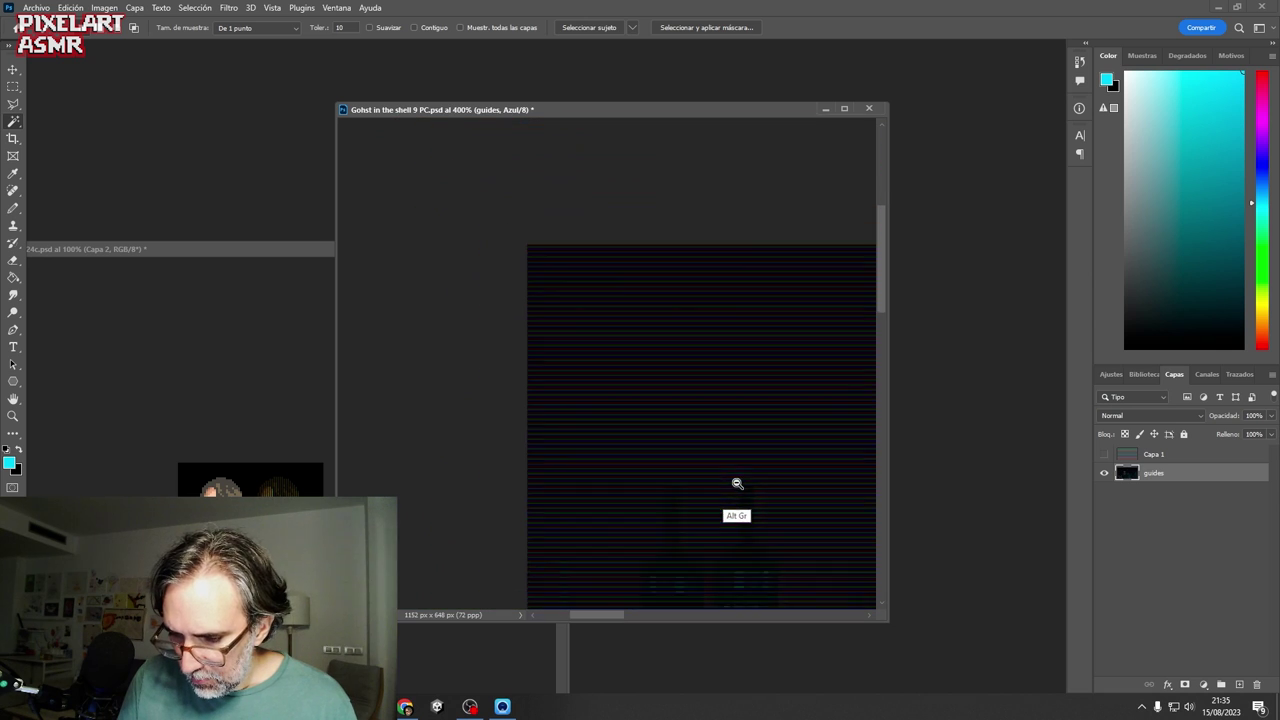
scroll(736, 484, "down", 3)
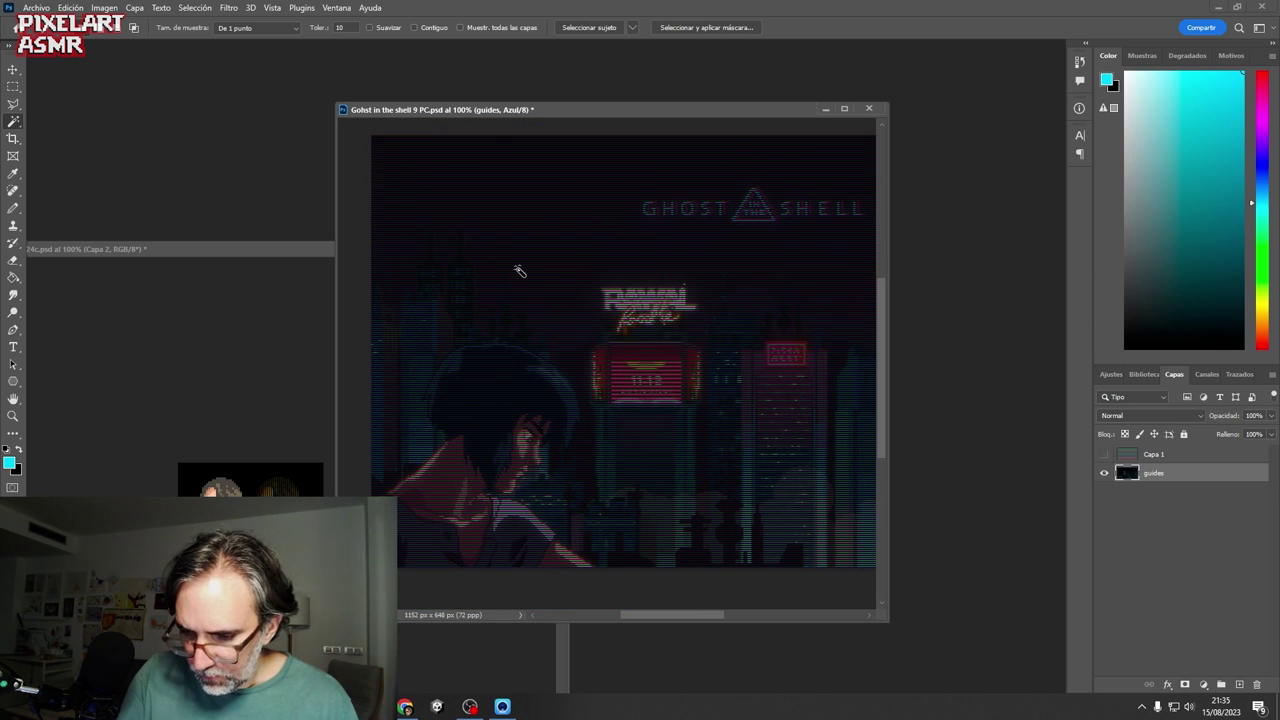
left_click_drag(526, 440, 687, 345)
scroll(720, 440, "down", 5)
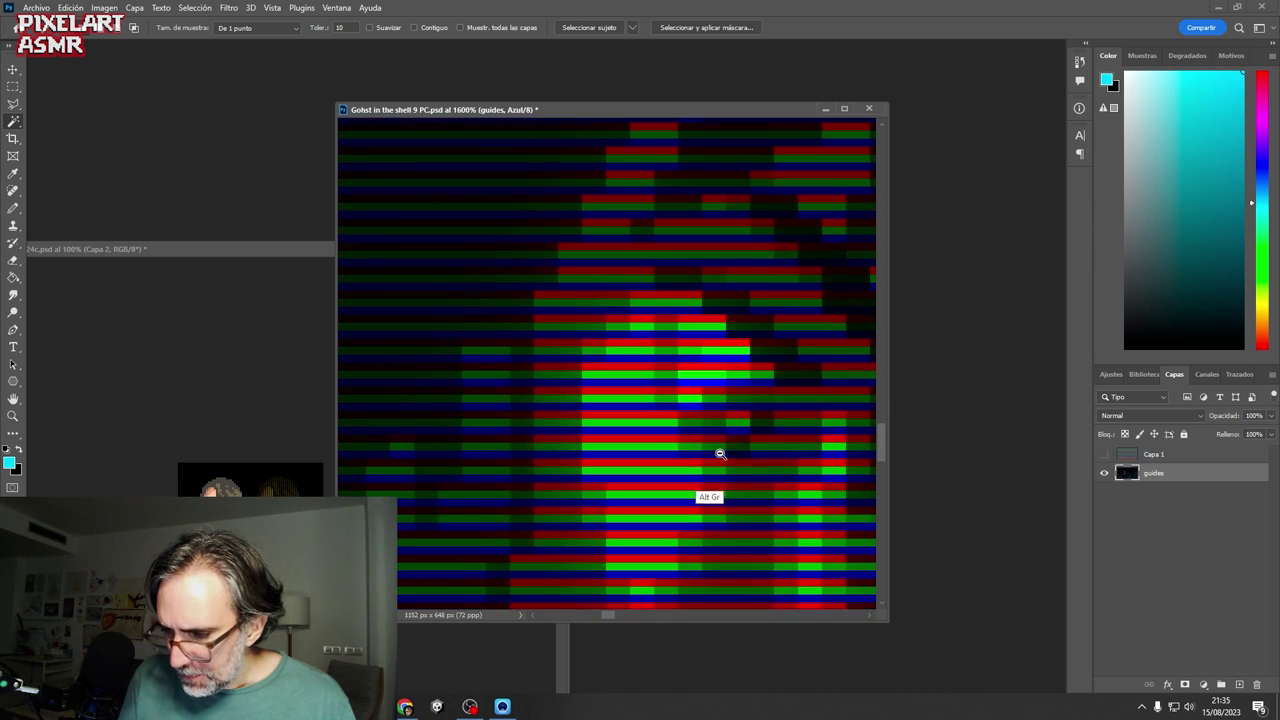
left_click_drag(1176, 480, 1199, 451)
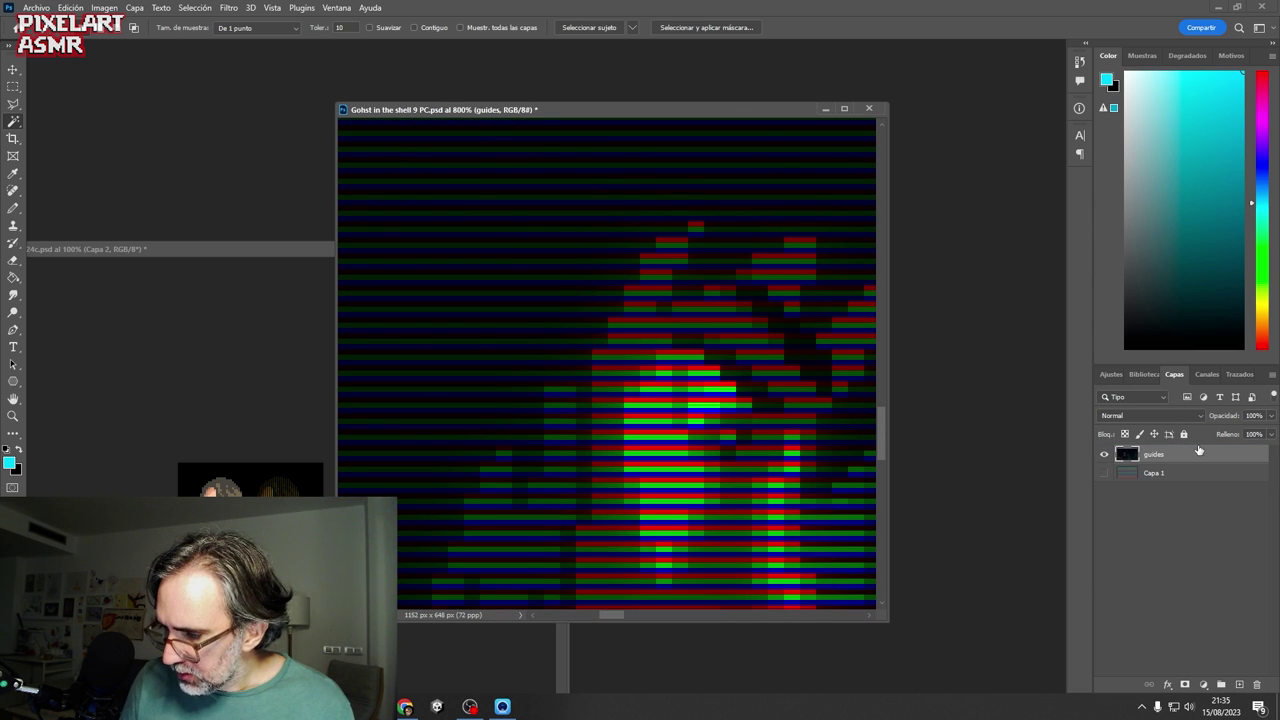
left_click(1205, 684)
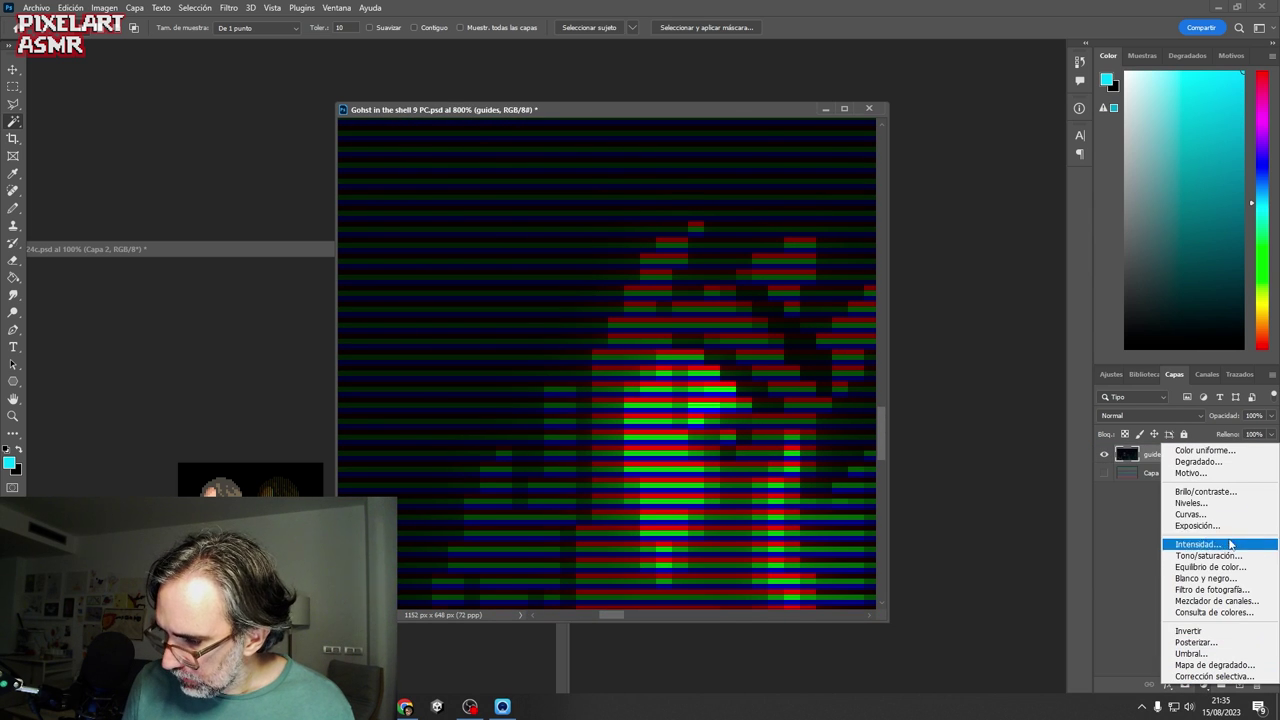
left_click(1225, 630)
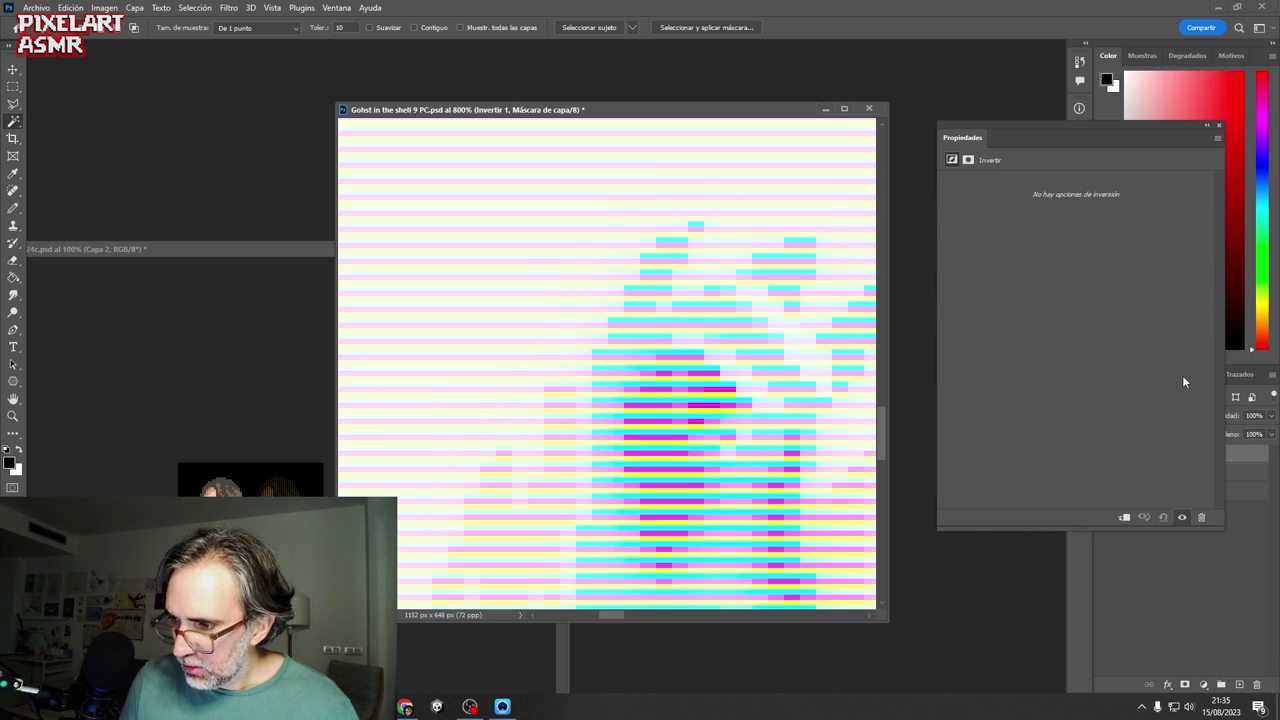
left_click(1220, 128)
key("ctrl+z")
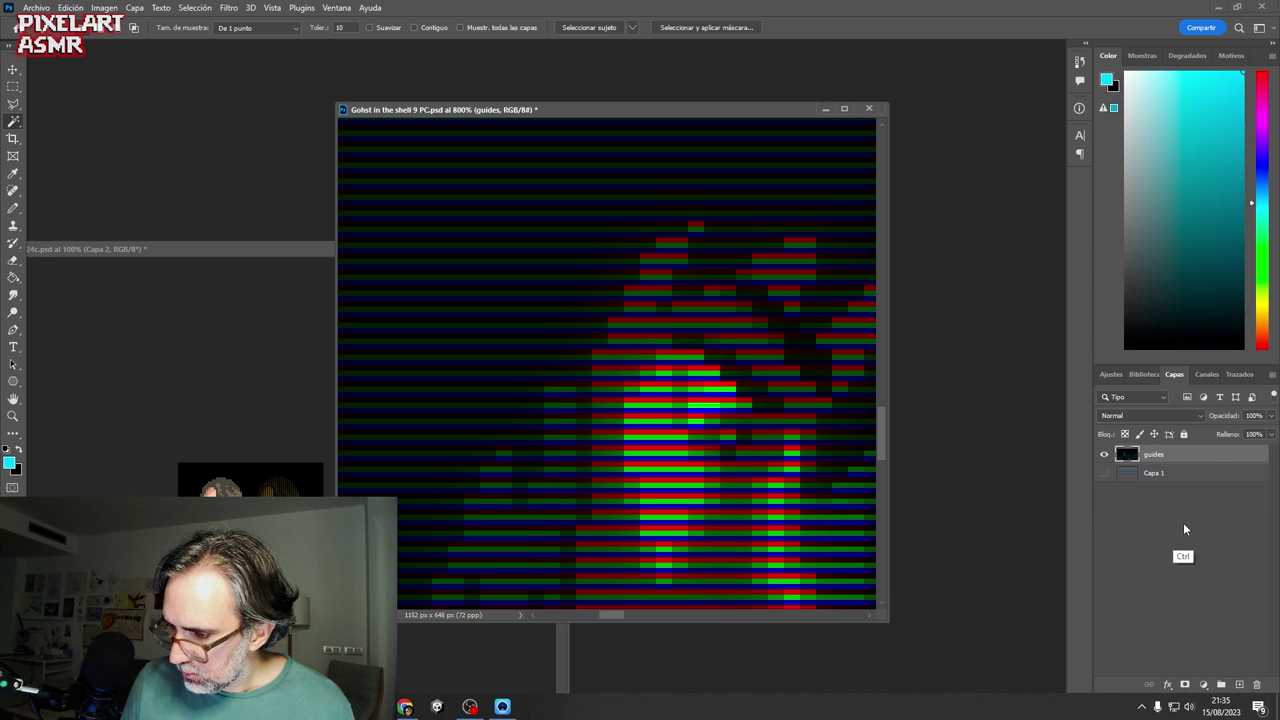
- Add a Tono/saturación adjustment layer clipped to the guides layer with Saturación at -100
left_click(1203, 684)
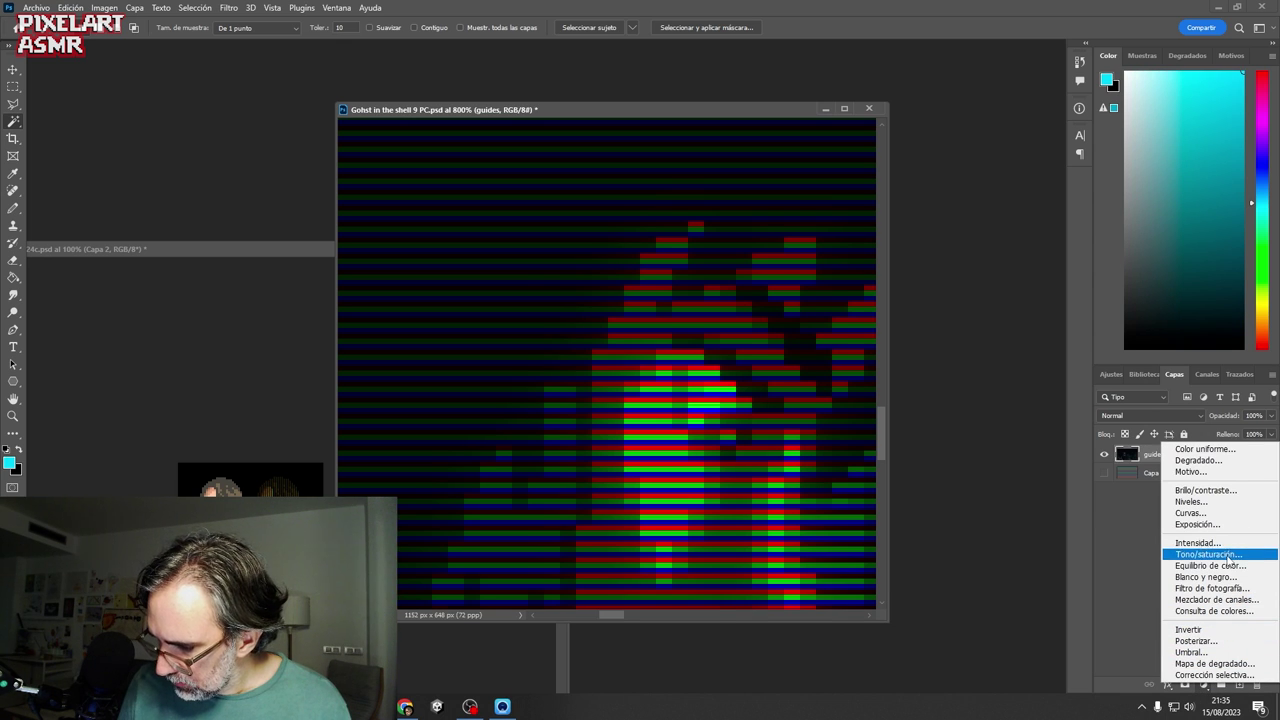
left_click(1208, 554)
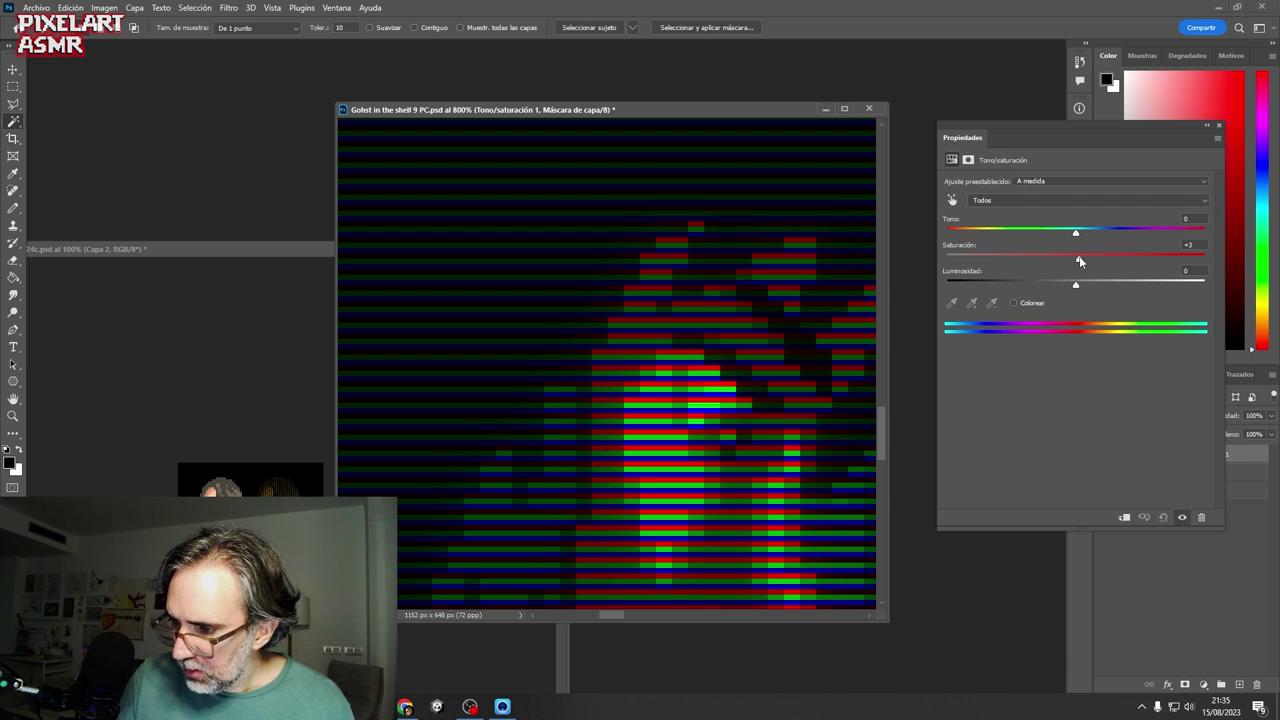
left_click_drag(1075, 259, 945, 259)
left_click(1145, 606)
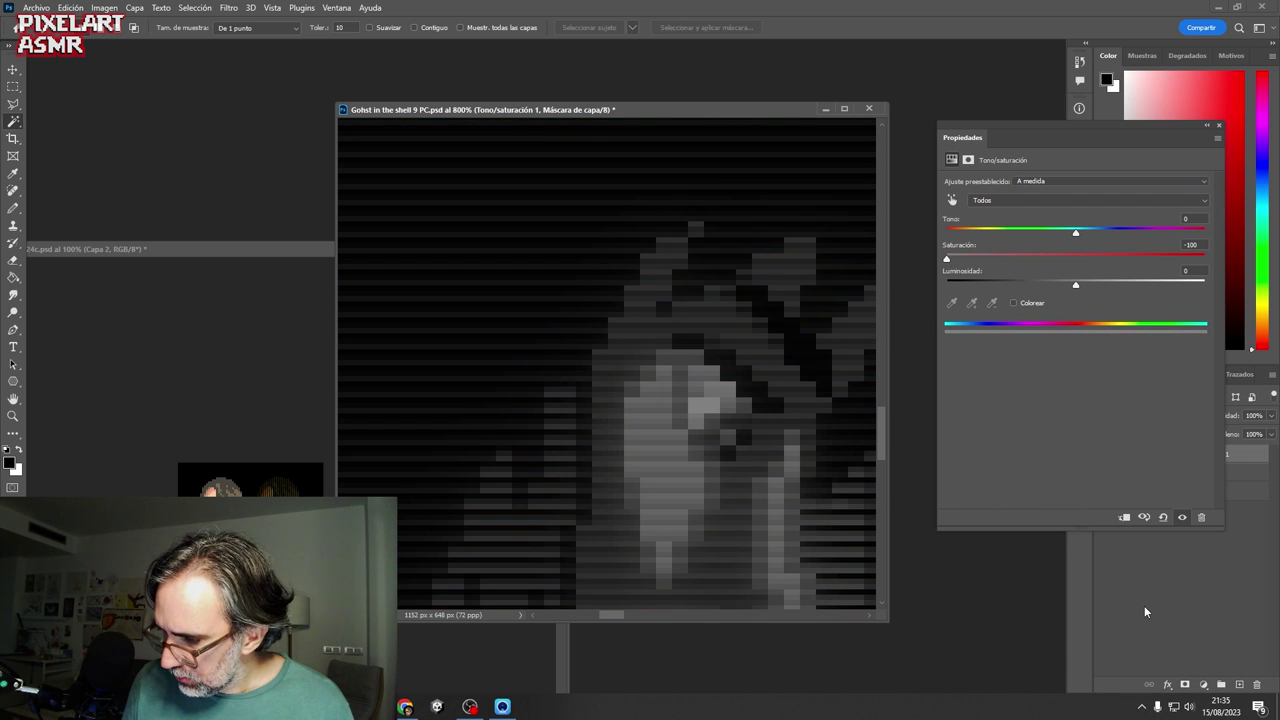
left_click(1246, 457)
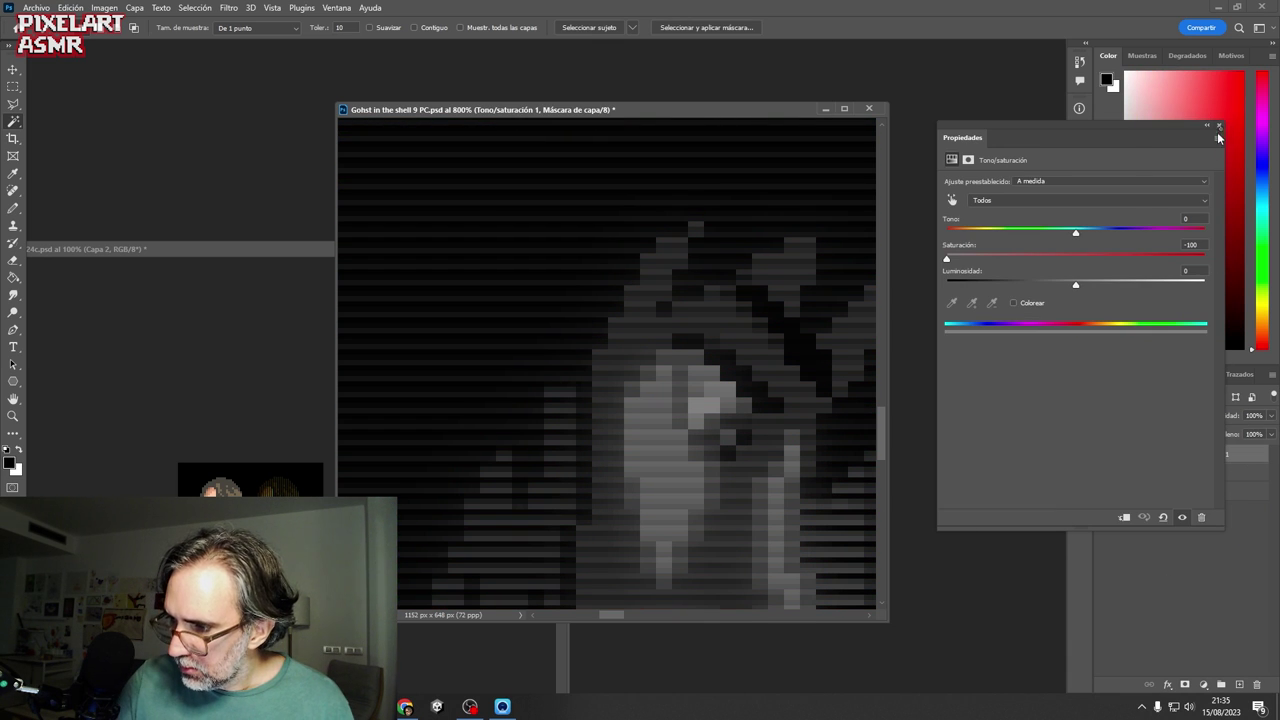
left_click(1219, 125)
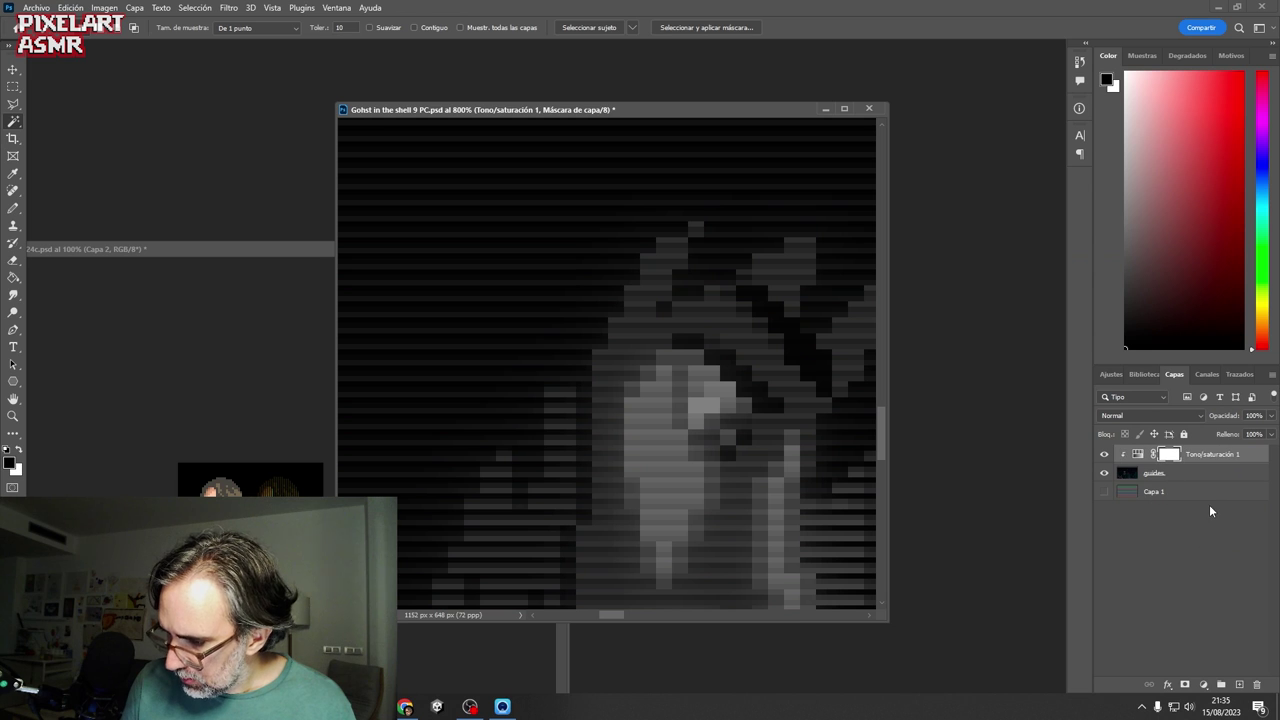
- Add a Brillo/contraste adjustment layer above Tono/saturación 1 with Brillo 22 and Contraste 24
left_click(1203, 685)
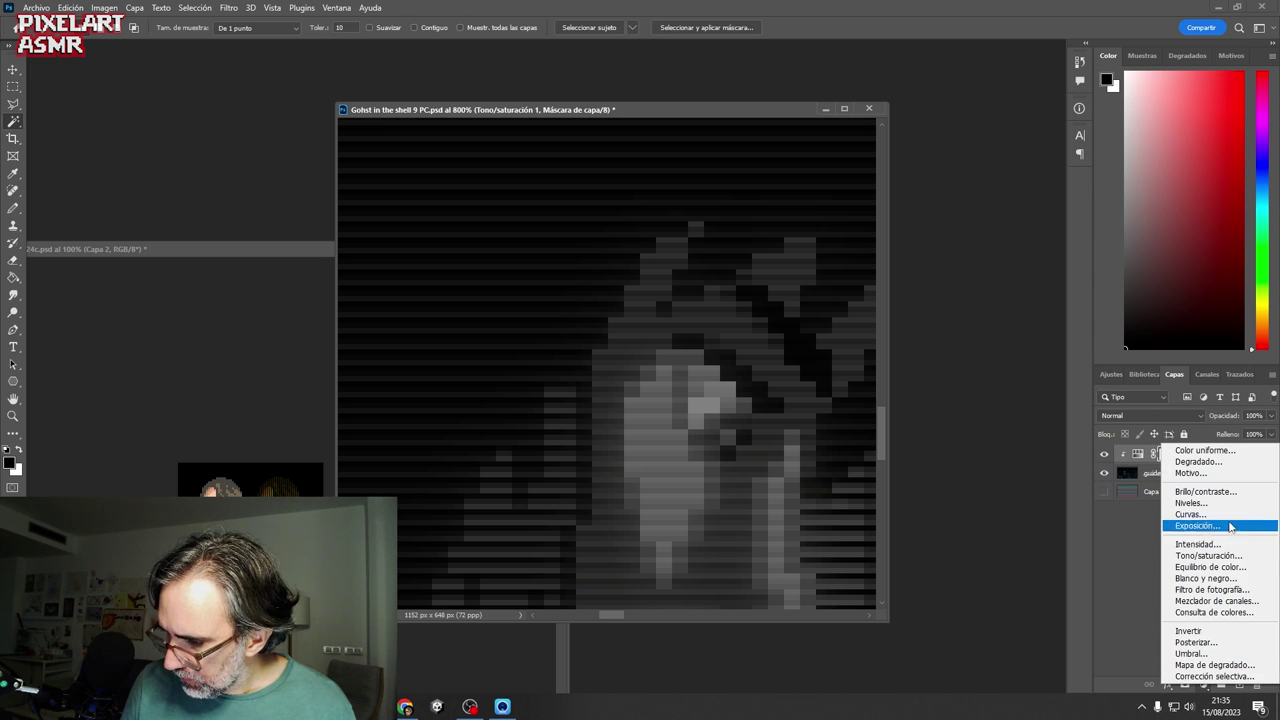
left_click(1212, 491)
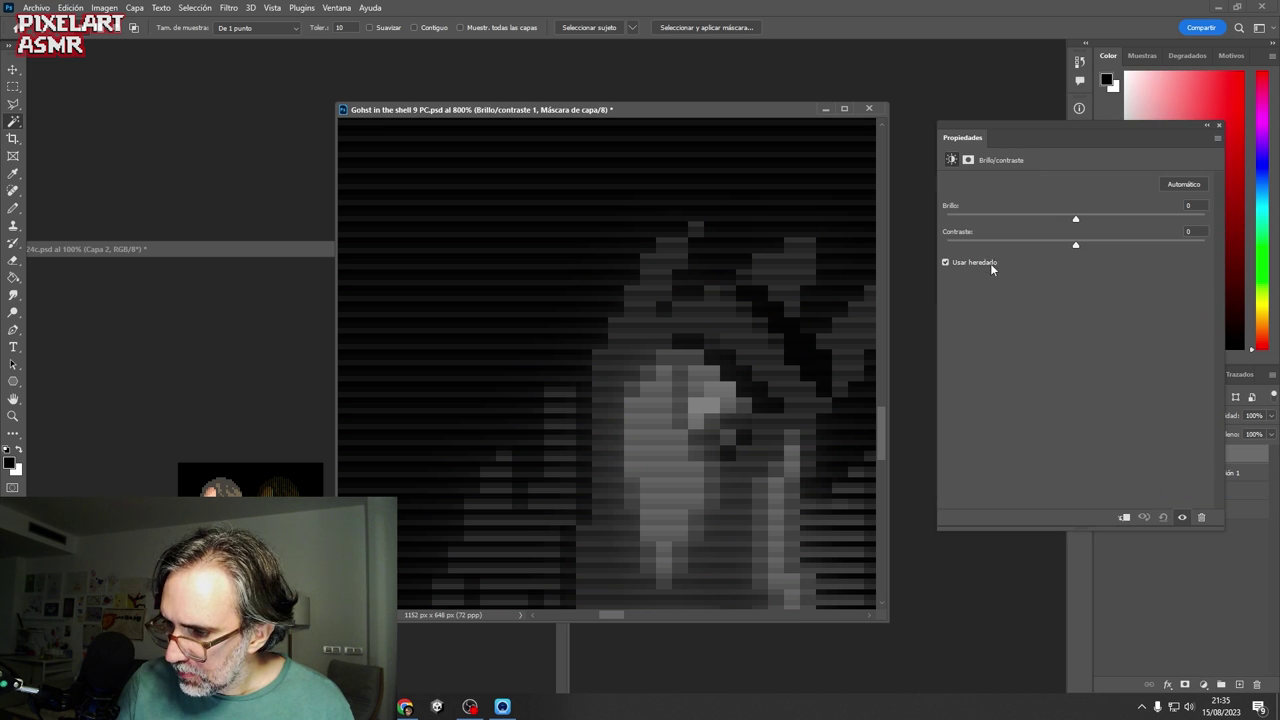
left_click_drag(1080, 218, 1107, 247)
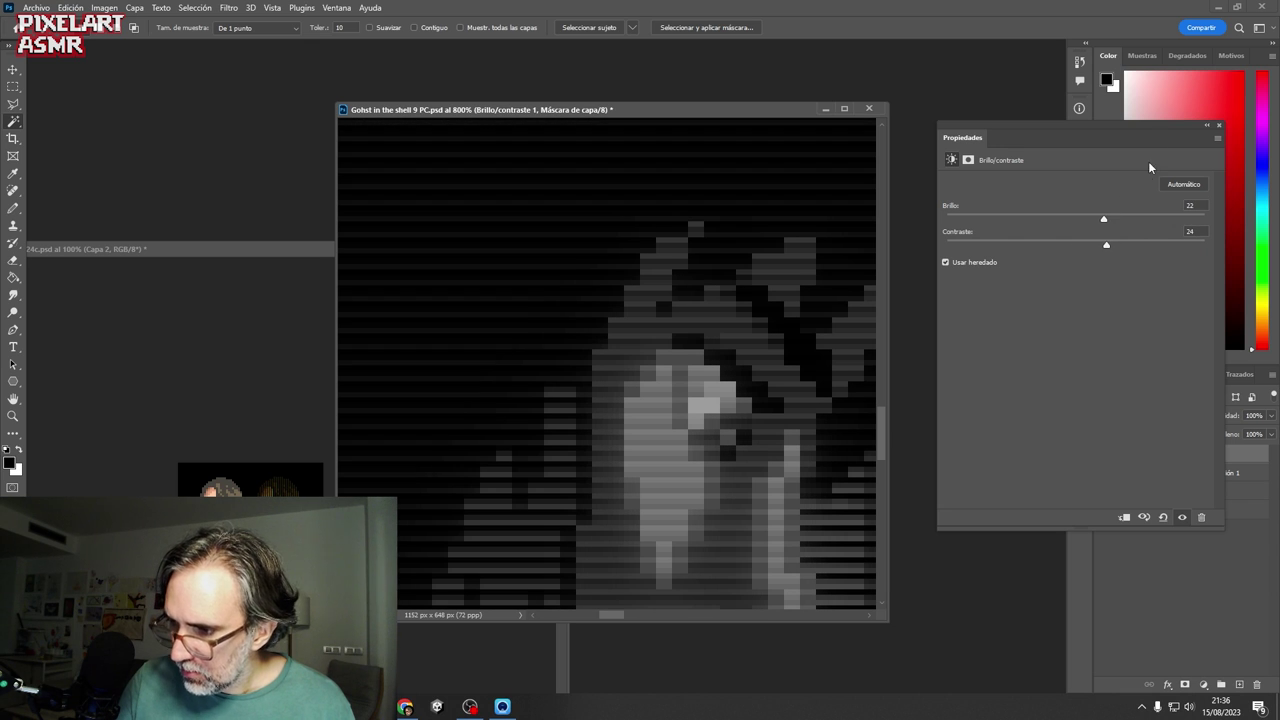
left_click(1219, 126)
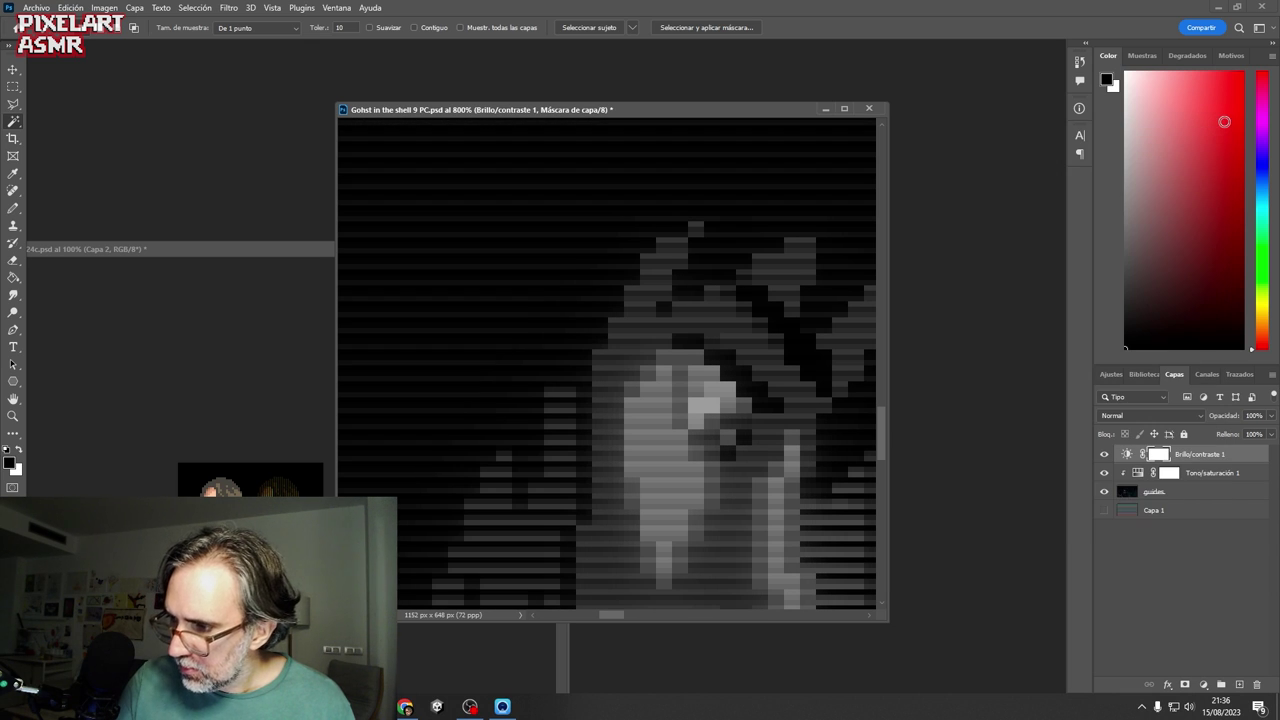
- Show Capa 1 and set the guides layer's blend mode to Multiplicar
left_click(1130, 496)
left_click(1158, 416)
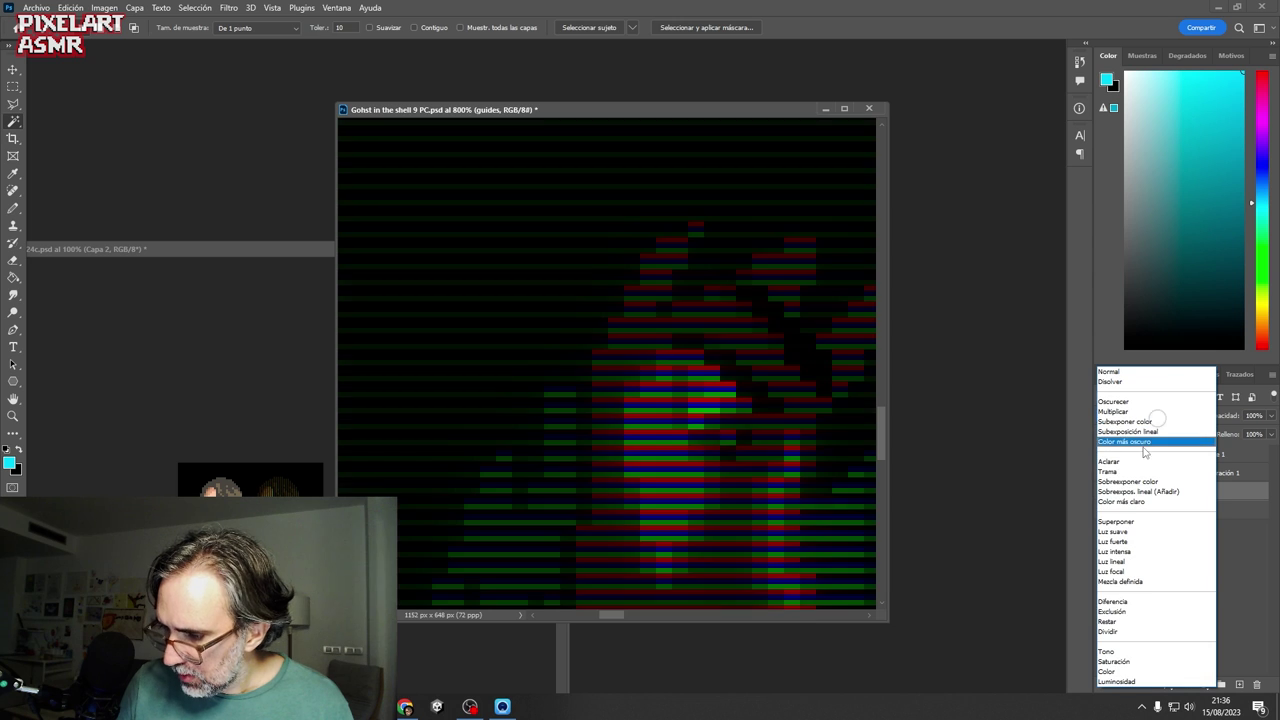
left_click(1138, 413)
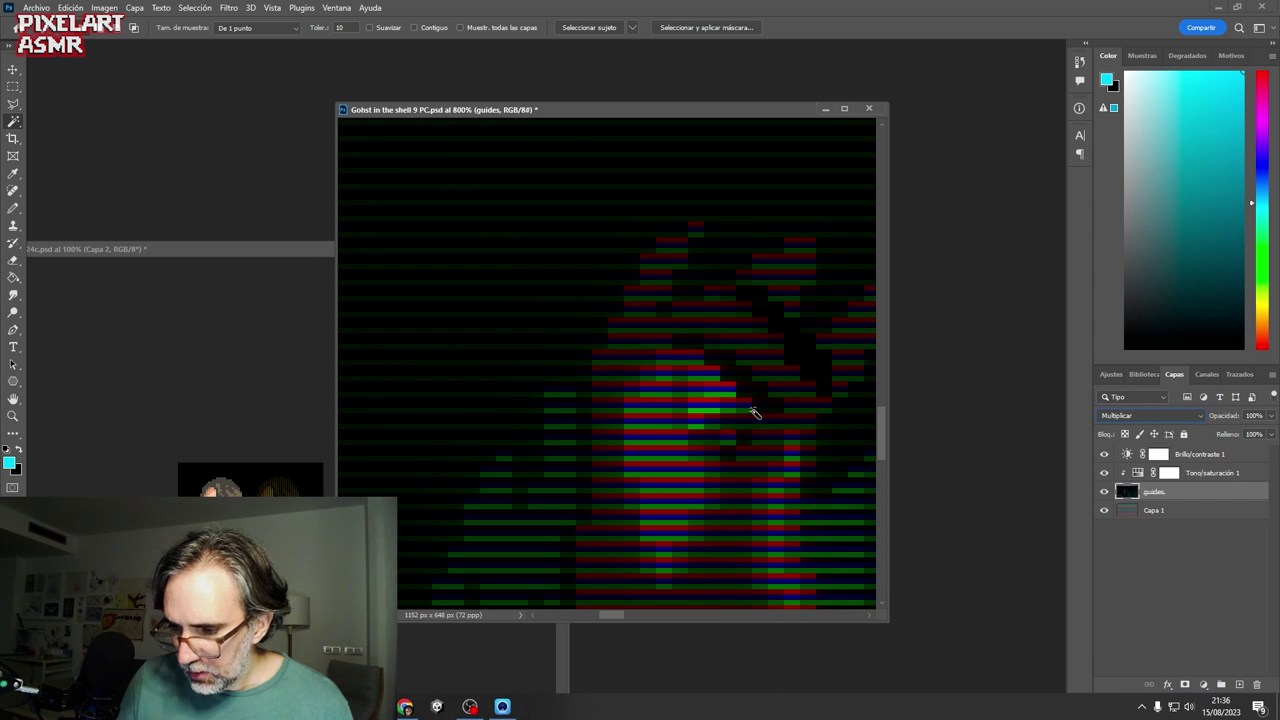
- Clear the 24c.psd window out of the way and examine the combined stripes around the character's face in full-screen view
scroll(690, 415, "down", 2)
left_click(260, 357)
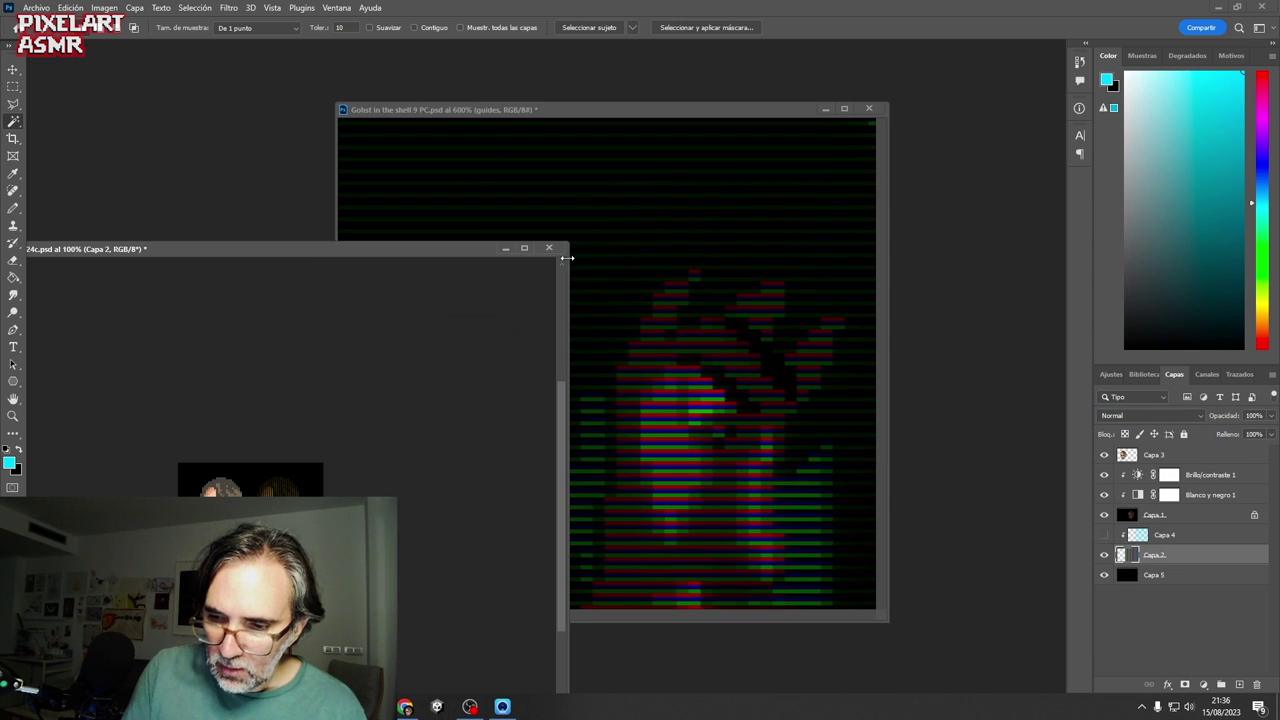
left_click(561, 249)
left_click(586, 263)
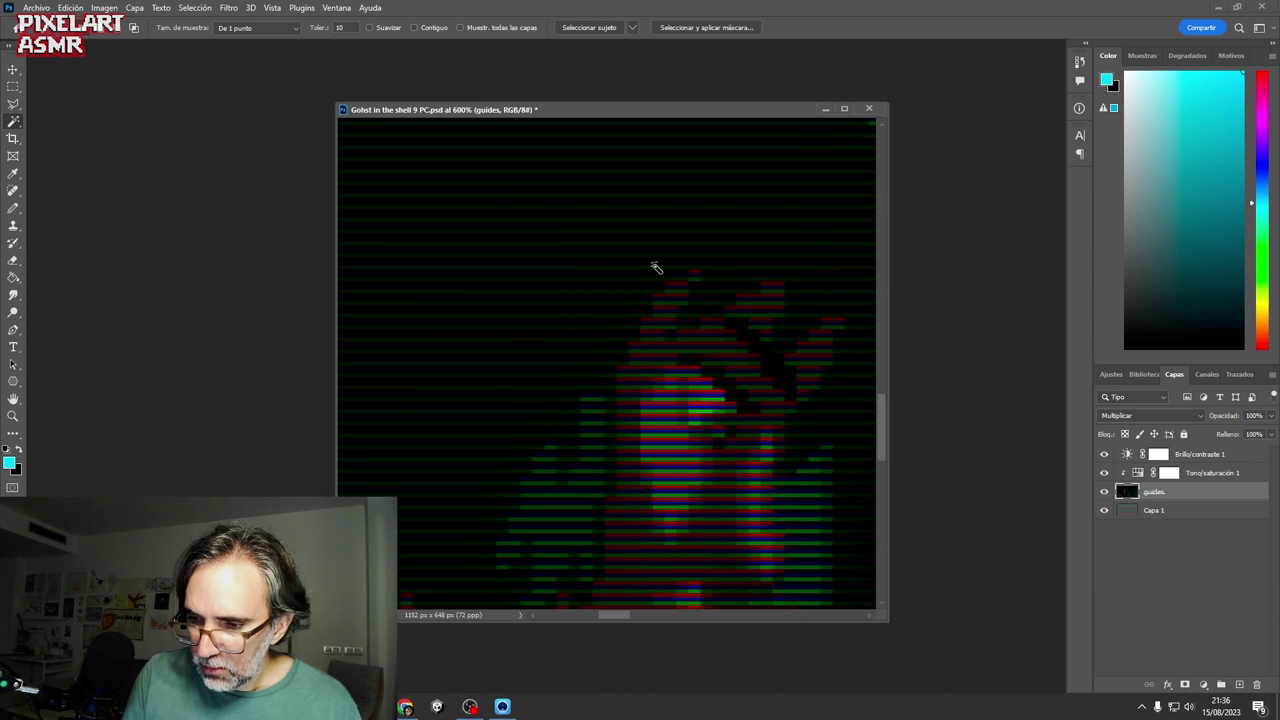
left_click_drag(748, 112, 735, 113)
key("f")
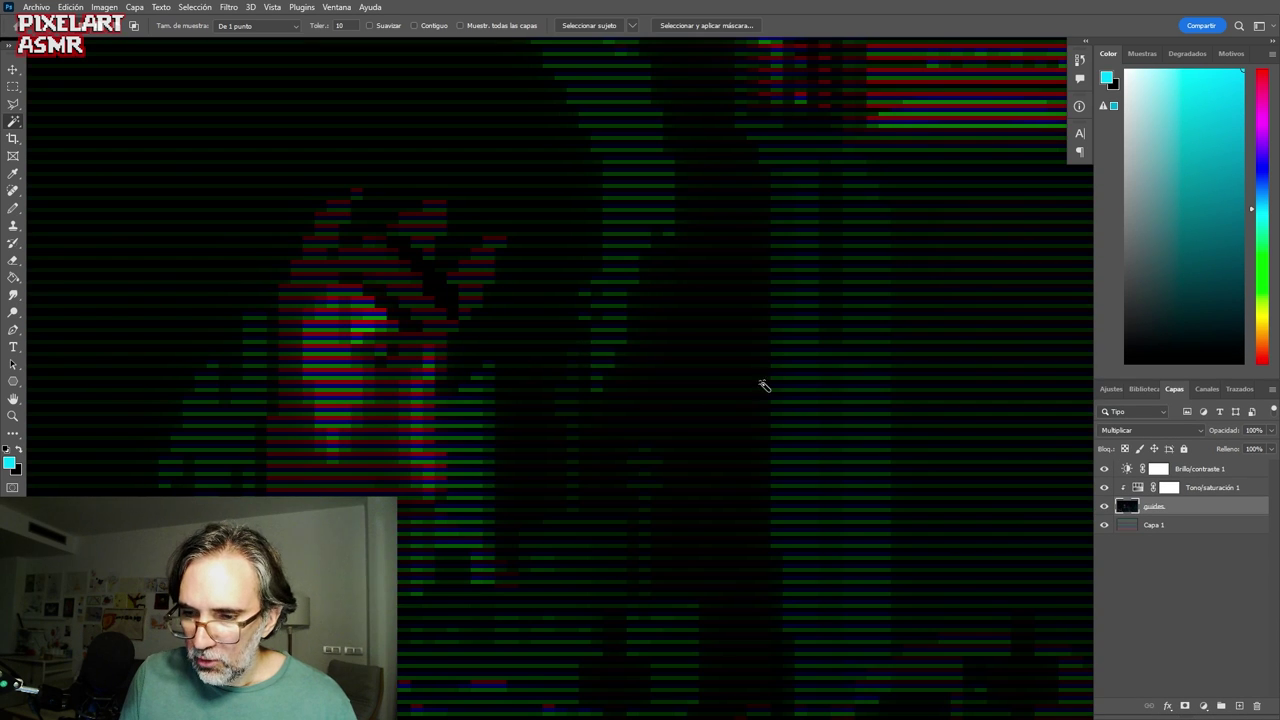
left_click_drag(660, 449, 892, 458)
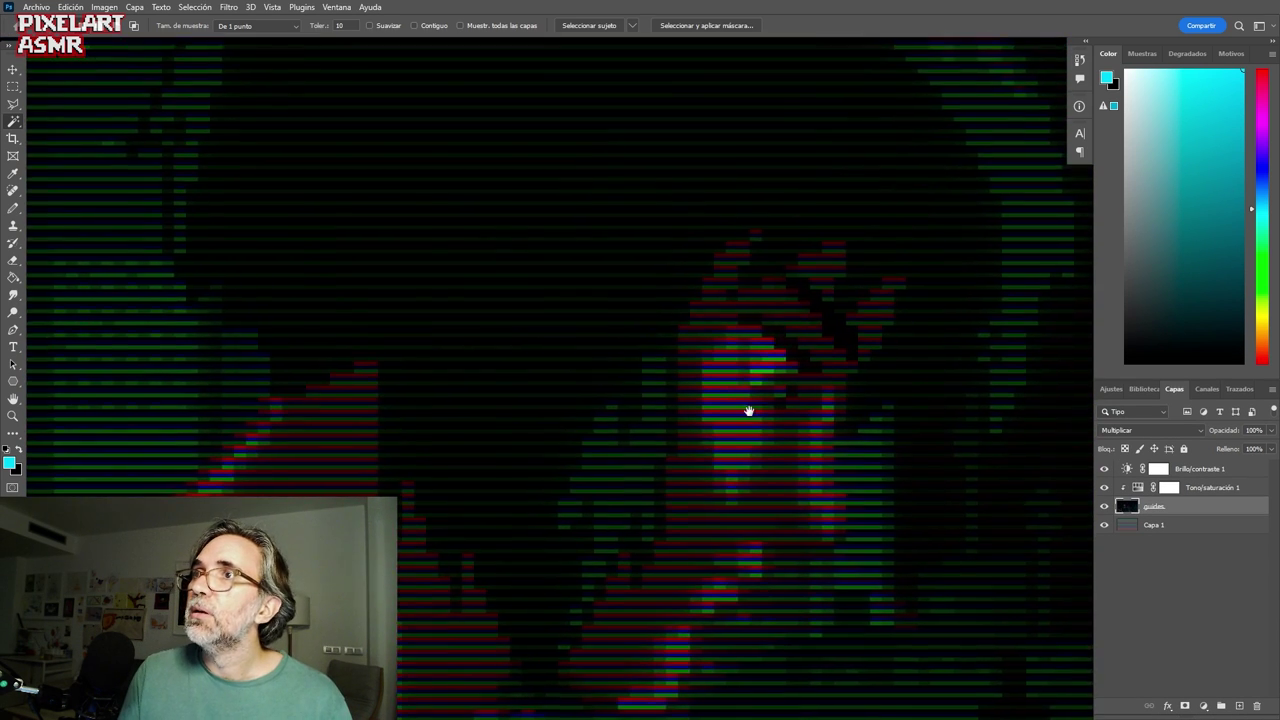
left_click_drag(703, 425, 795, 362)
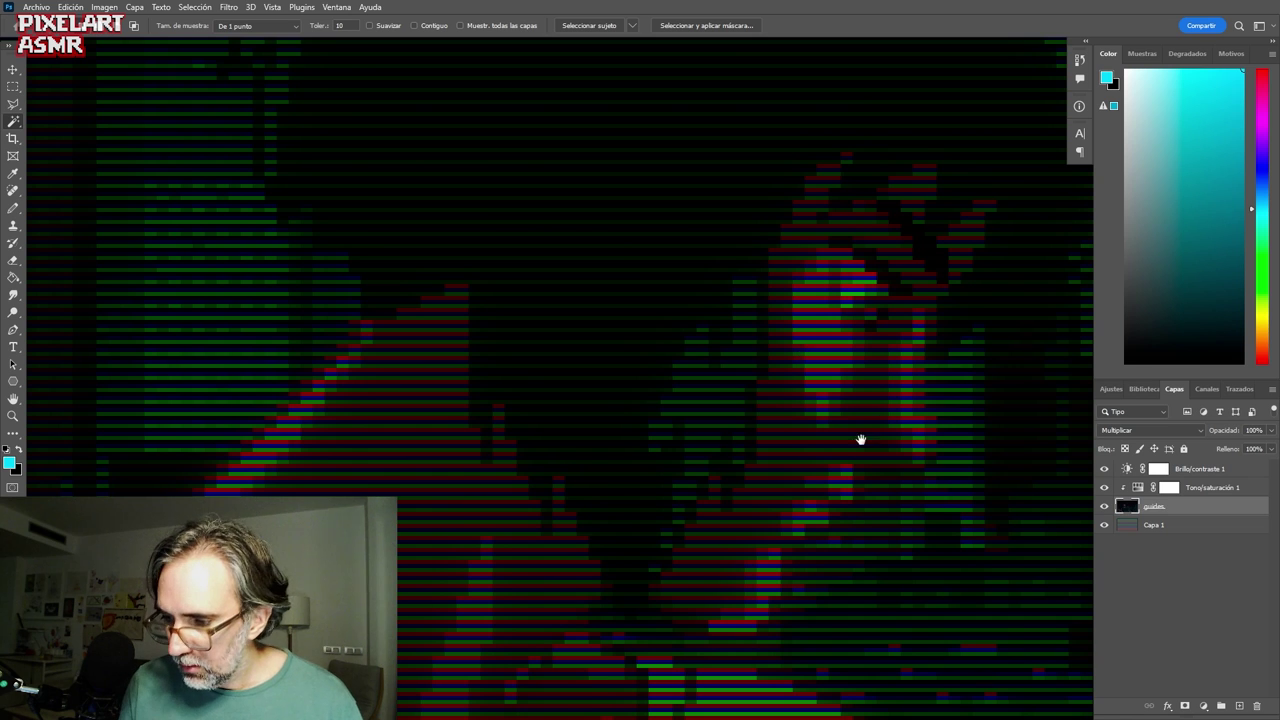
left_click_drag(860, 437, 669, 431)
left_click_drag(668, 347, 822, 246)
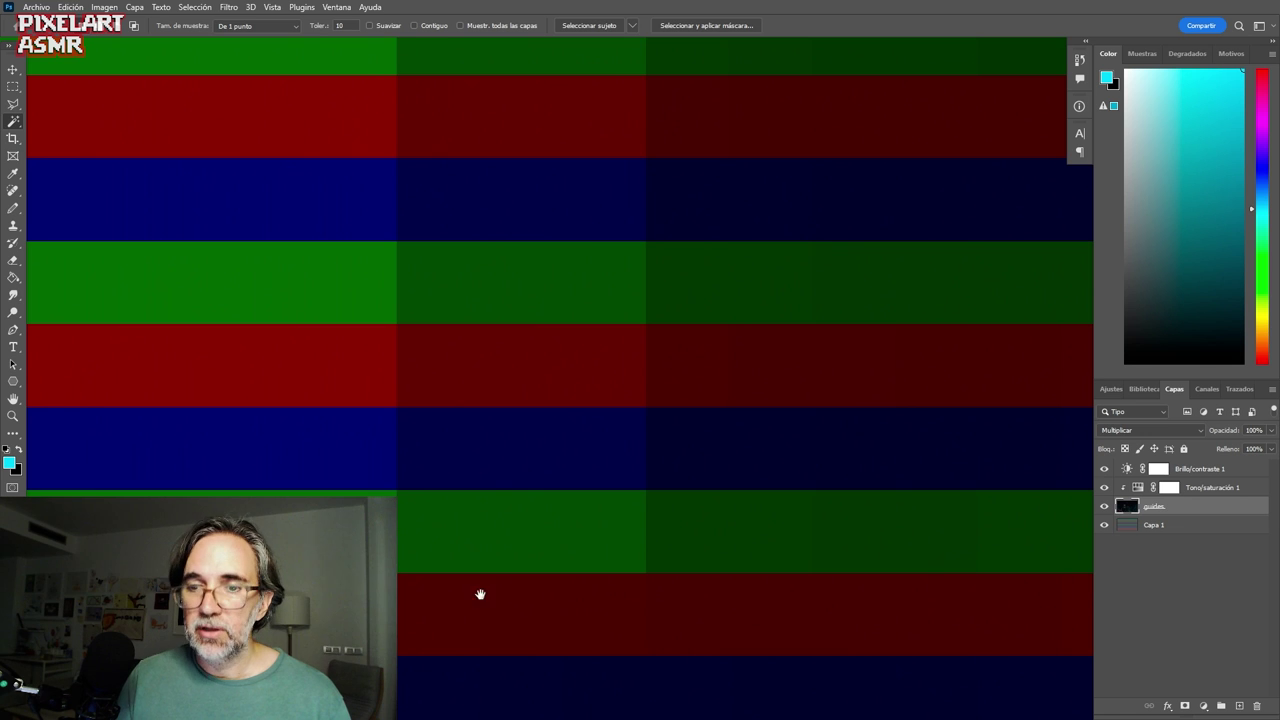
- Examine the red, green and blue stripes of the combined artwork up close, moving across different areas of the image
left_click_drag(871, 263, 870, 352)
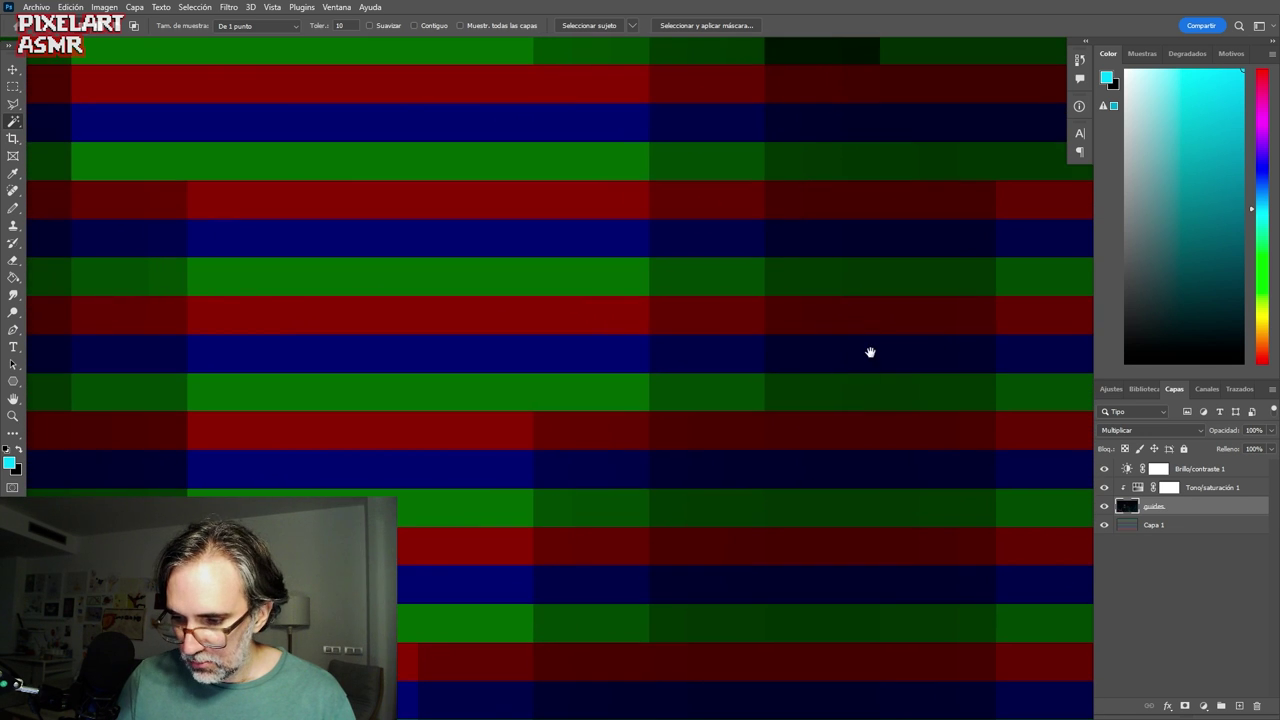
left_click_drag(835, 552, 387, 469)
left_click_drag(781, 494, 283, 502)
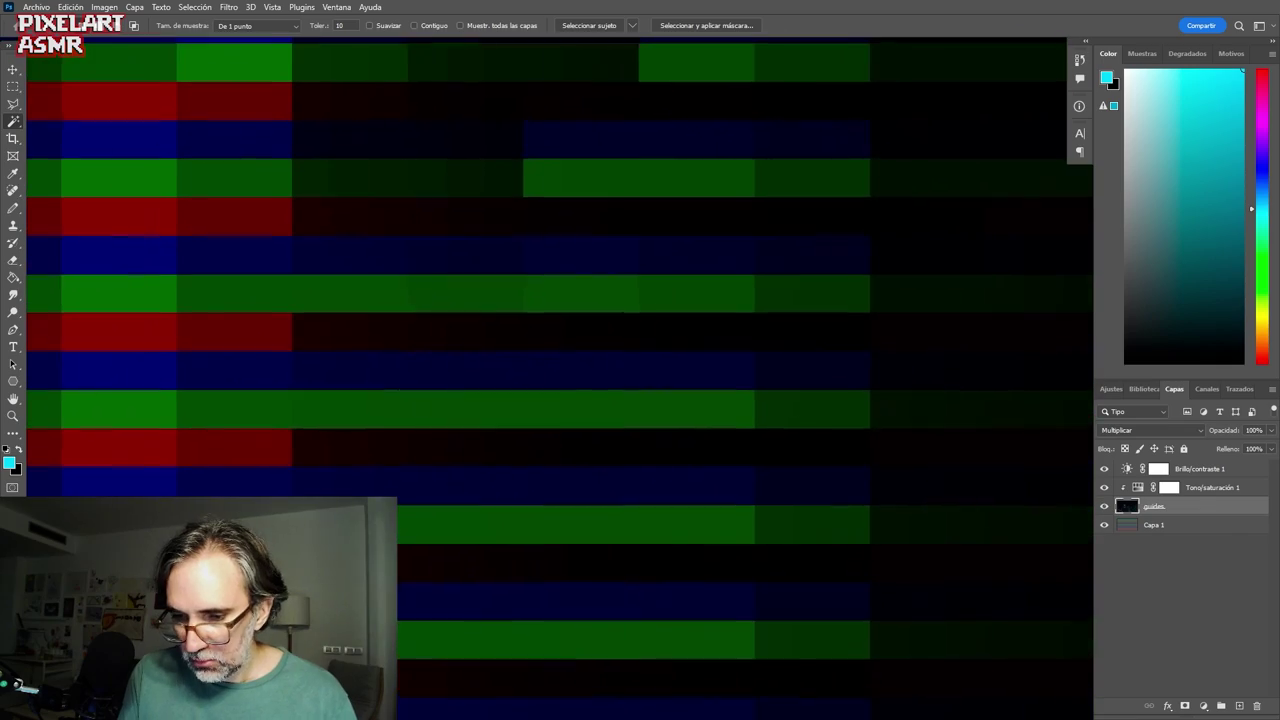
left_click_drag(793, 363, 637, 568)
left_click_drag(718, 479, 270, 652)
left_click_drag(651, 520, 622, 505)
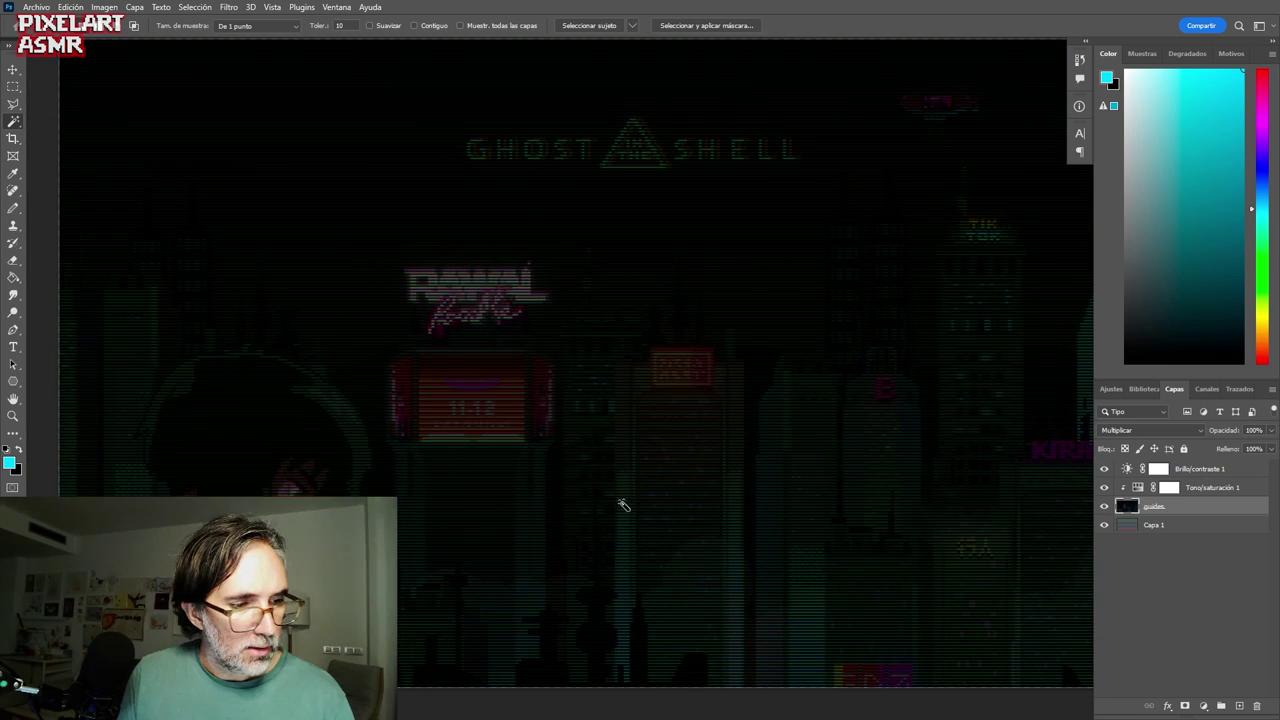
- Examine the overall stripe effect on the character and skyline in full-screen view at several zoom levels
key("f")
key("f")
left_click(624, 502, "alt")
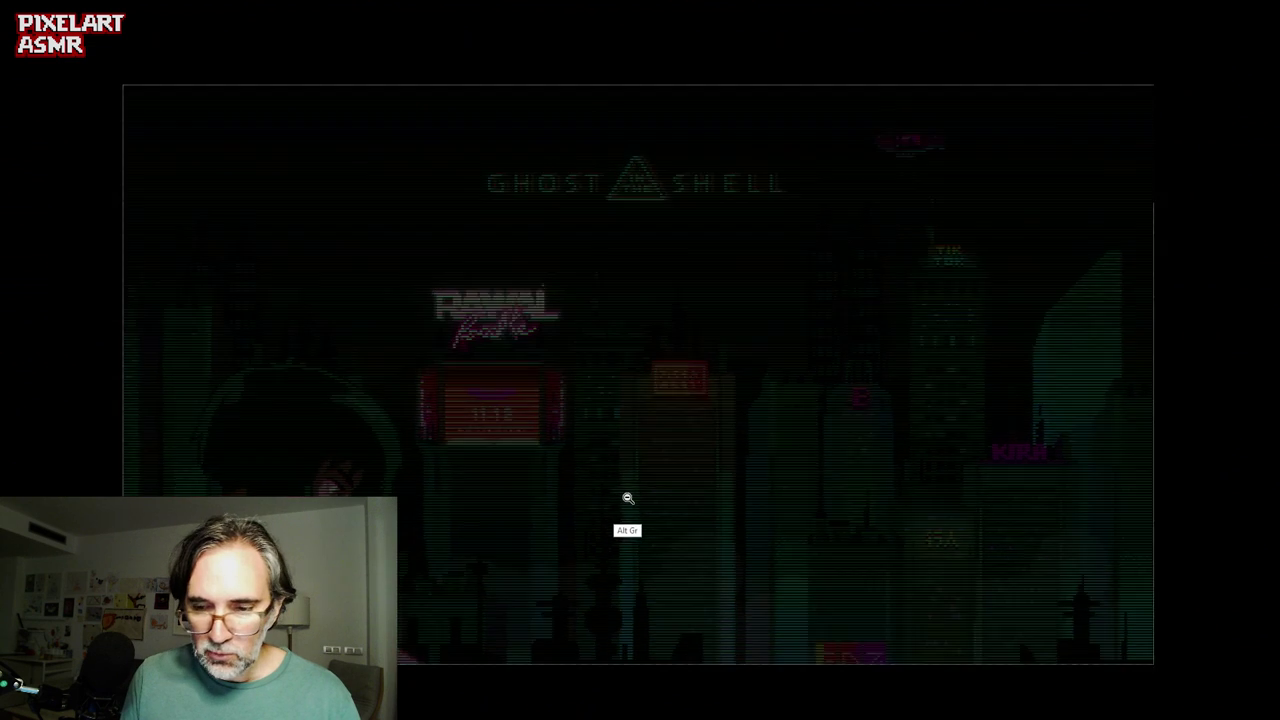
left_click(632, 498, "ctrl")
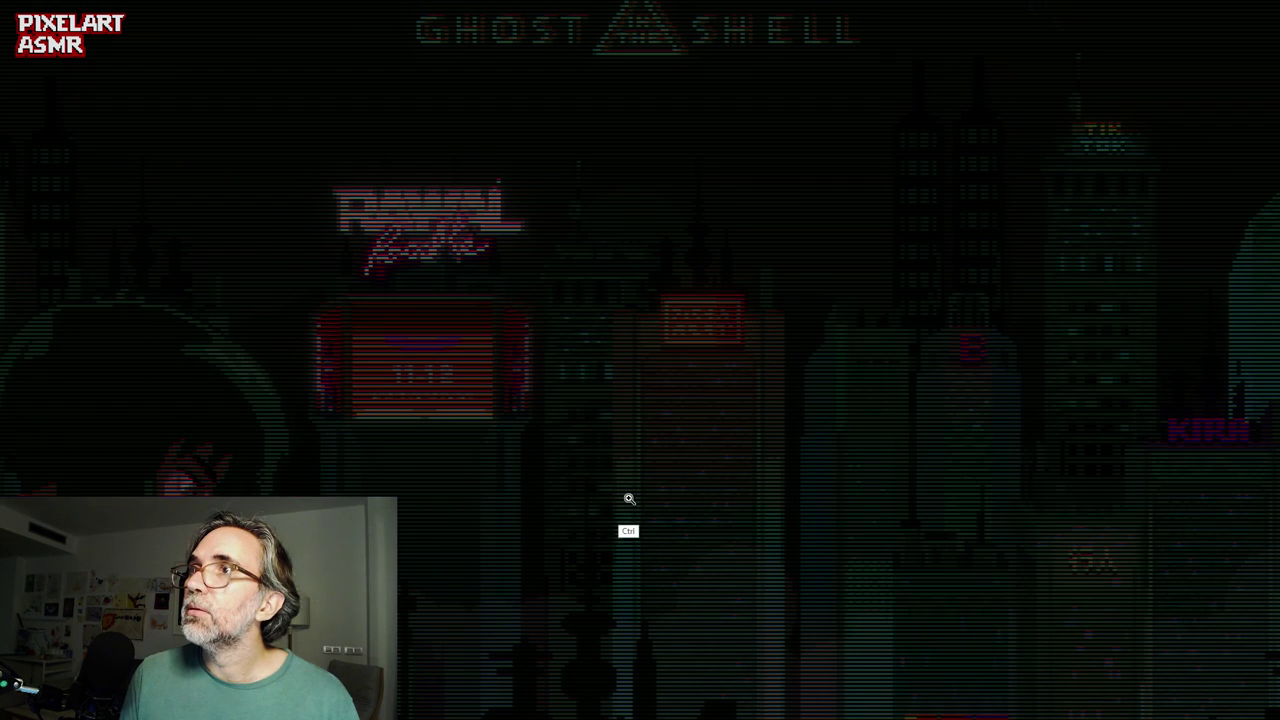
left_click(630, 500, "alt")
left_click_drag(619, 516, 771, 474)
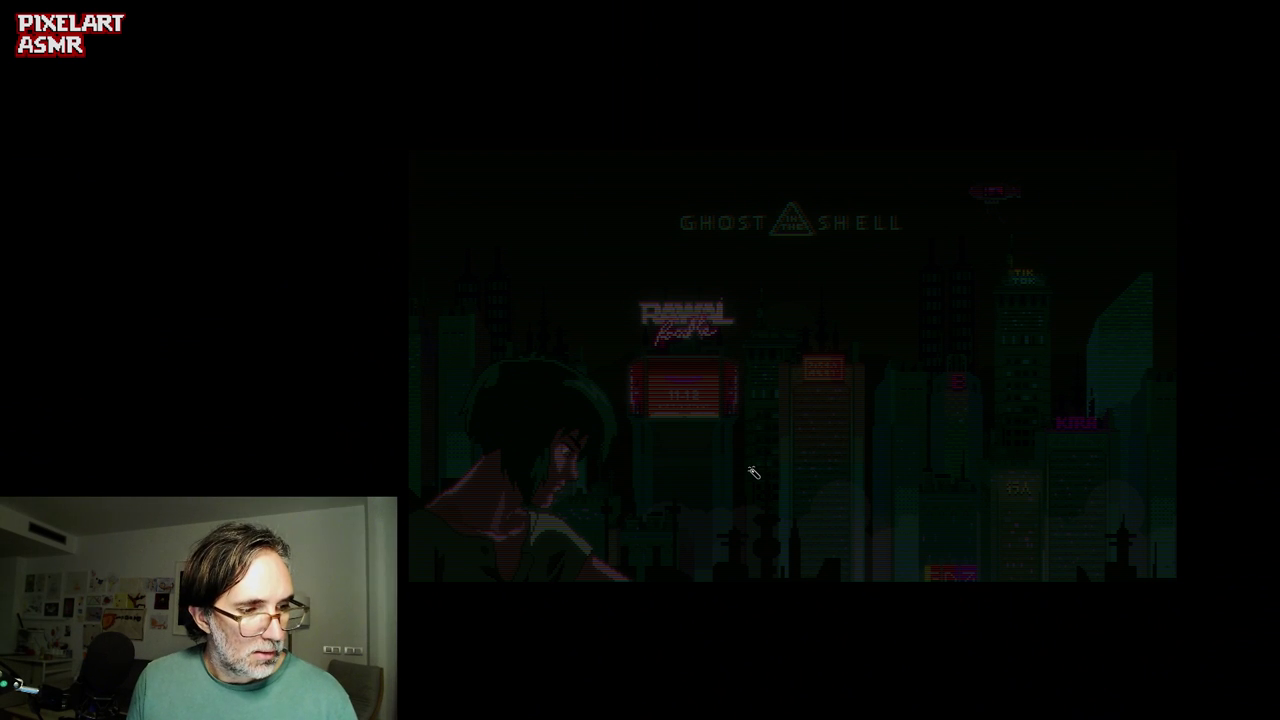
key("f")
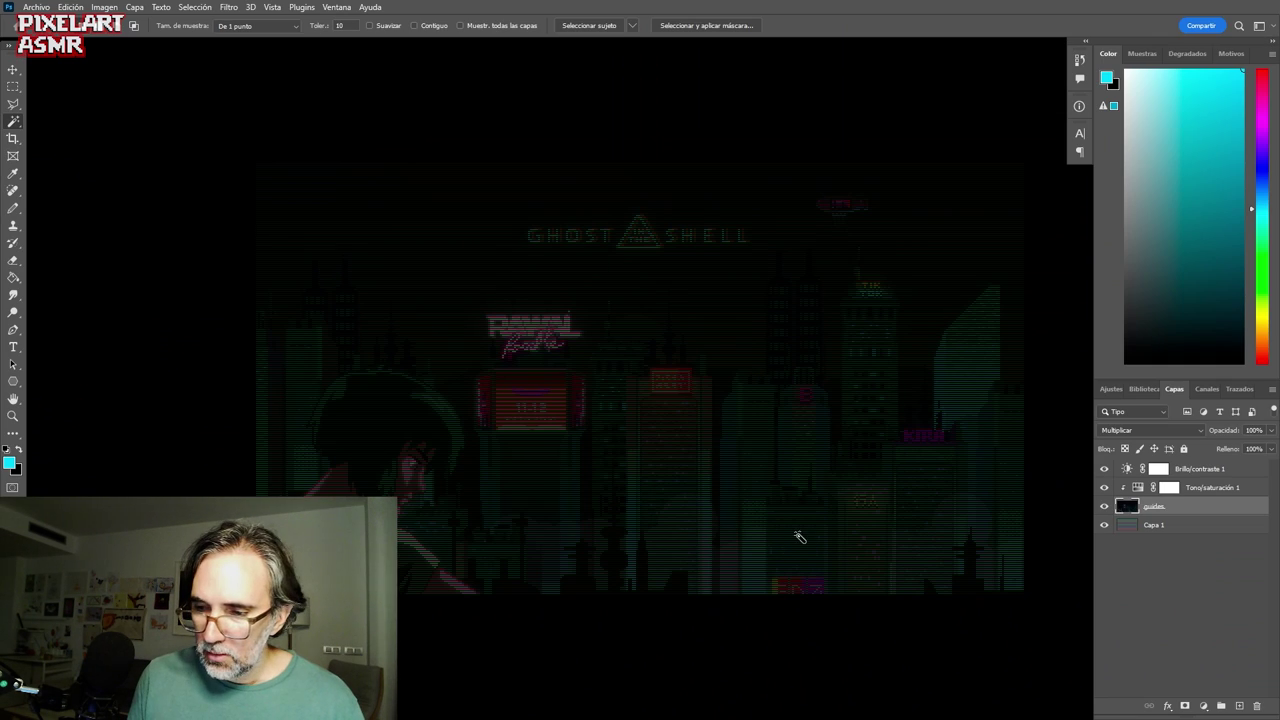
left_click(741, 488, "ctrl")
left_click(737, 500, "ctrl")
mouse_move(604, 584)
left_mouse_down()
mouse_move(637, 590)
mouse_move(607, 594)
left_mouse_up()
key("f")
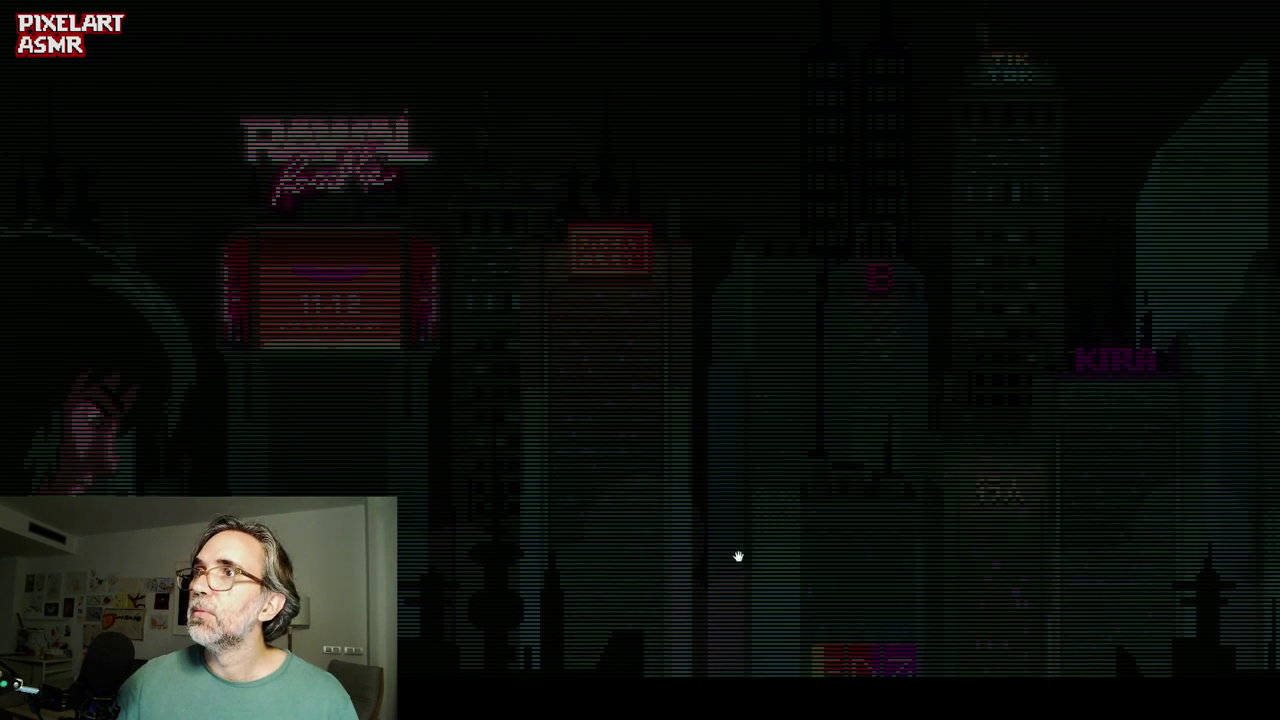
left_click_drag(737, 554, 874, 594)
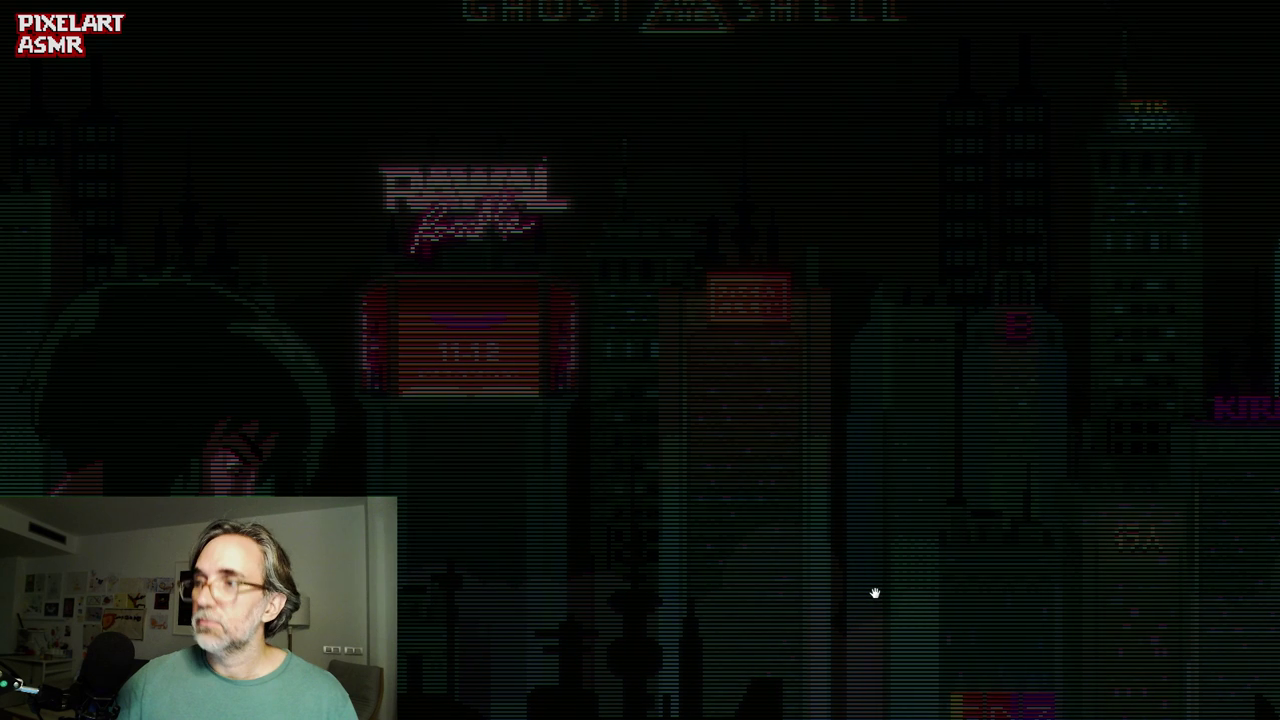
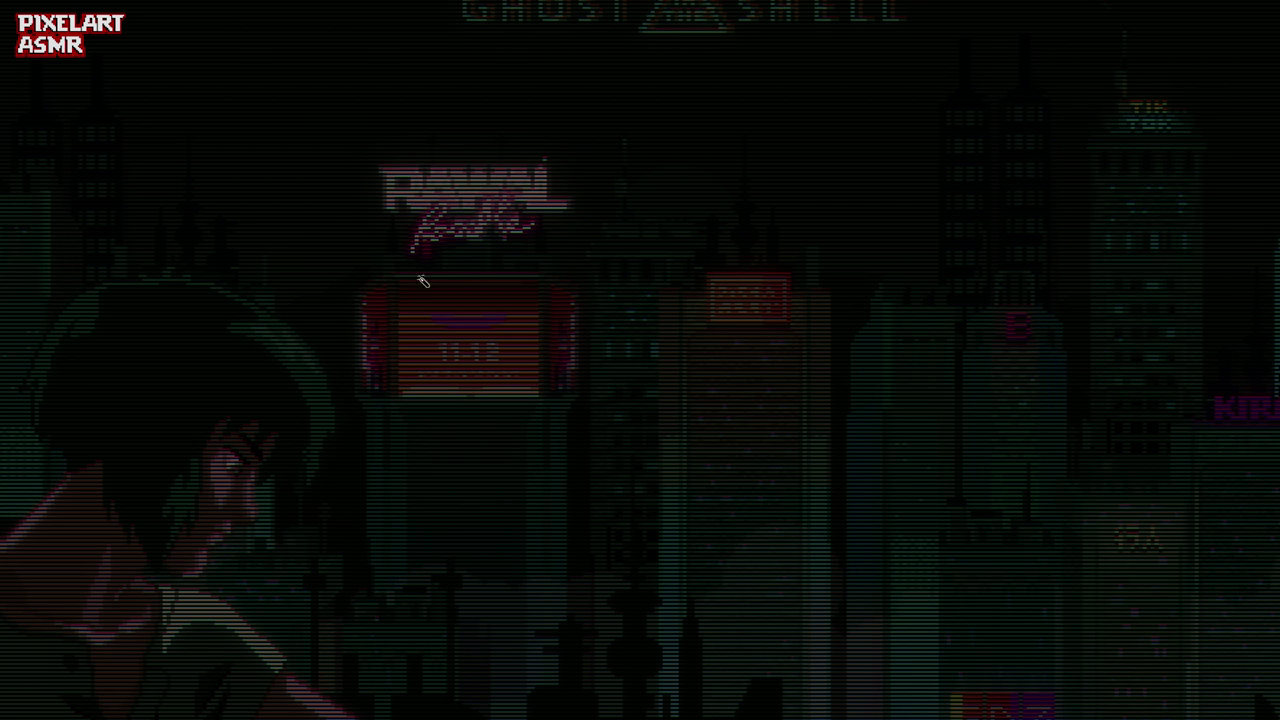
- Raise the brightness of the Brillo/contraste 1 adjustment layer
key("f")
key("Tab")
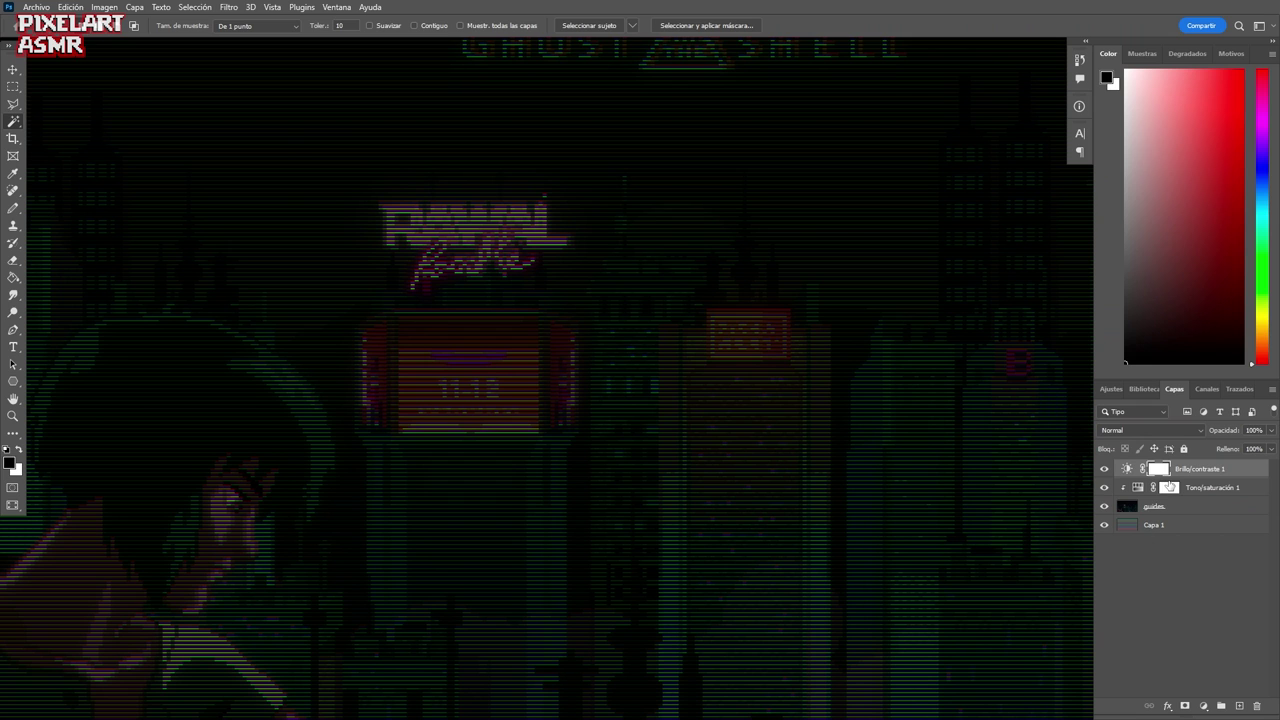
left_click(1128, 471)
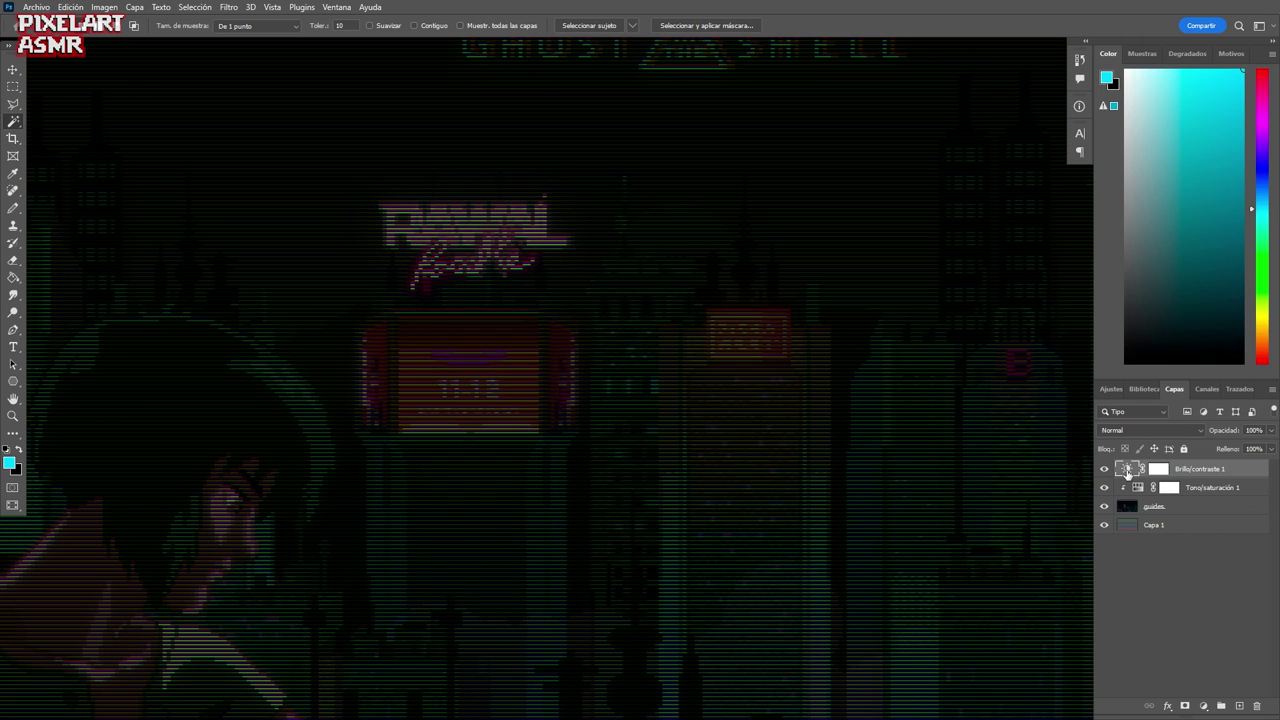
double_click(1128, 471)
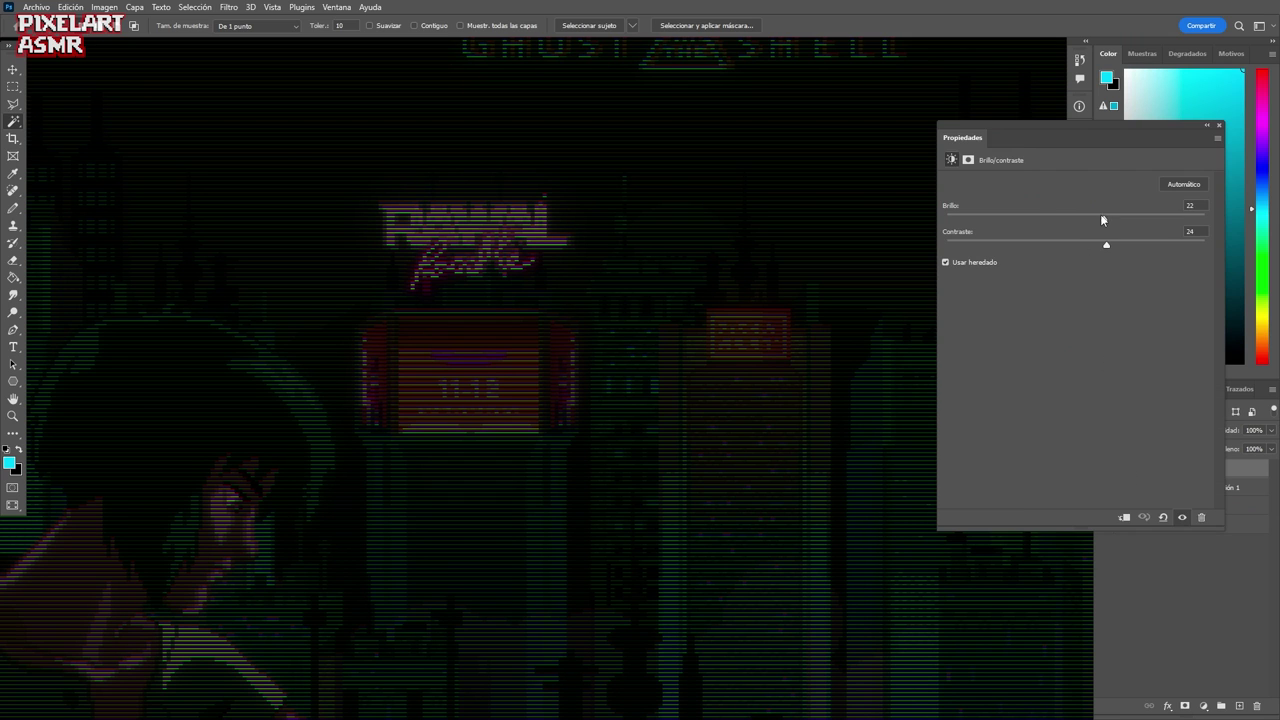
left_click_drag(1101, 220, 1137, 256)
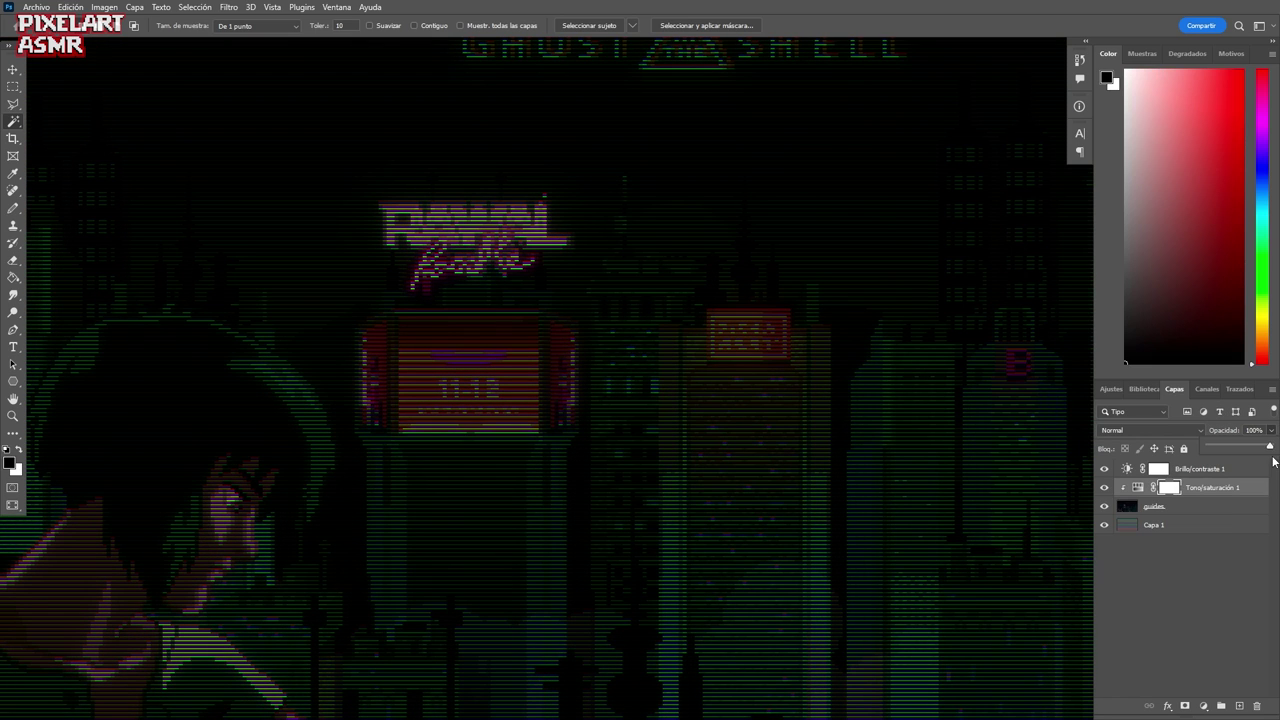
- Check the Tono/saturación 1 adjustment, keeping Saturación at -100, and examine the striped artwork in full-screen view
left_click(1270, 454)
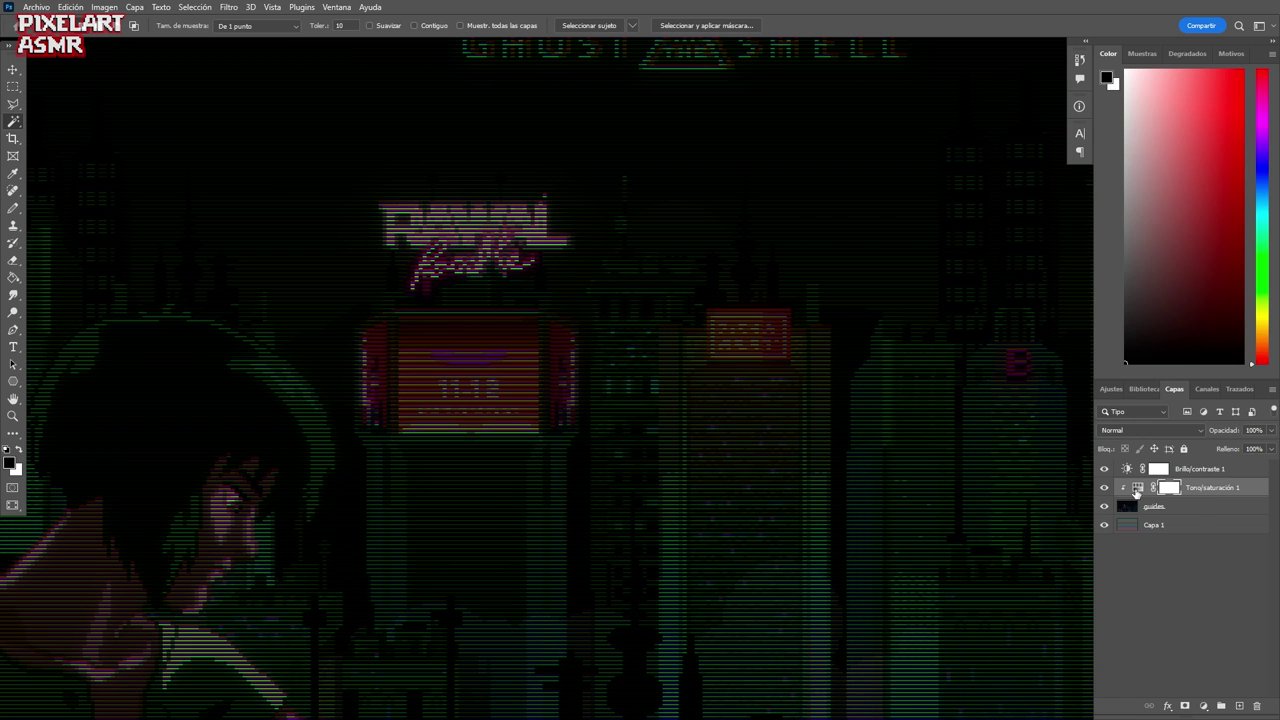
double_click(1136, 488)
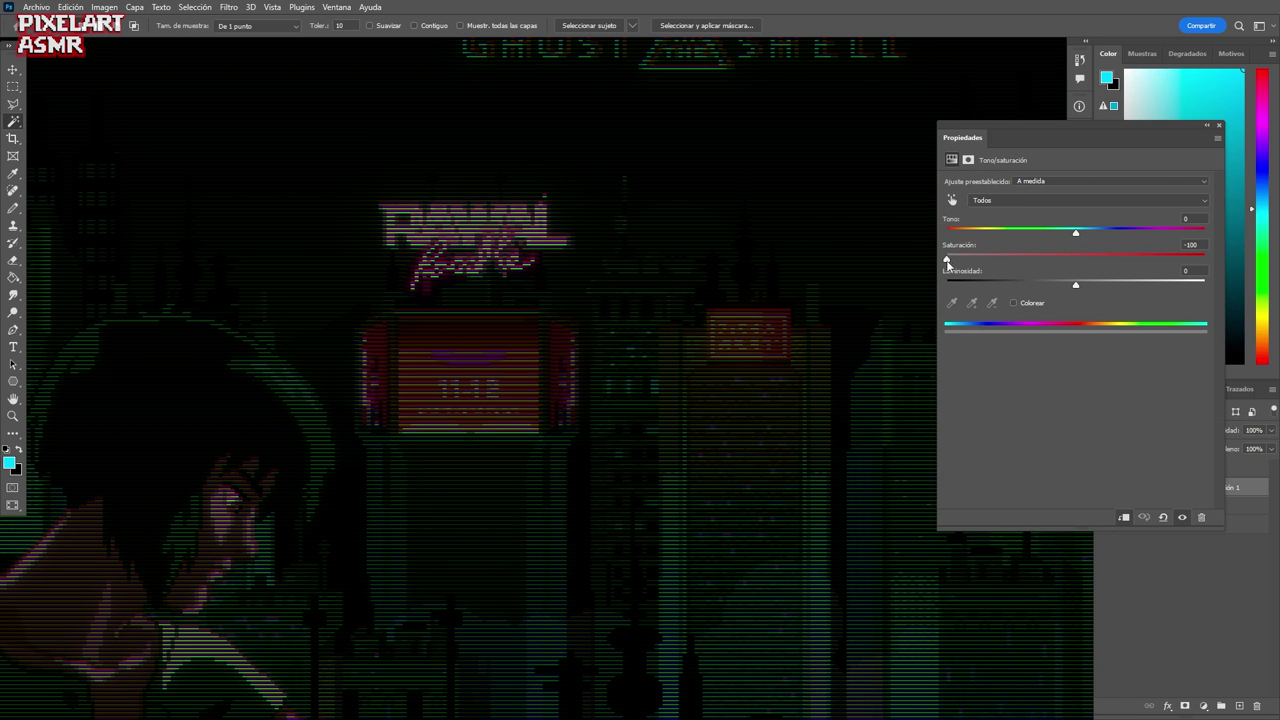
left_click_drag(946, 261, 936, 288)
left_click(1219, 127)
key("f")
key("f")
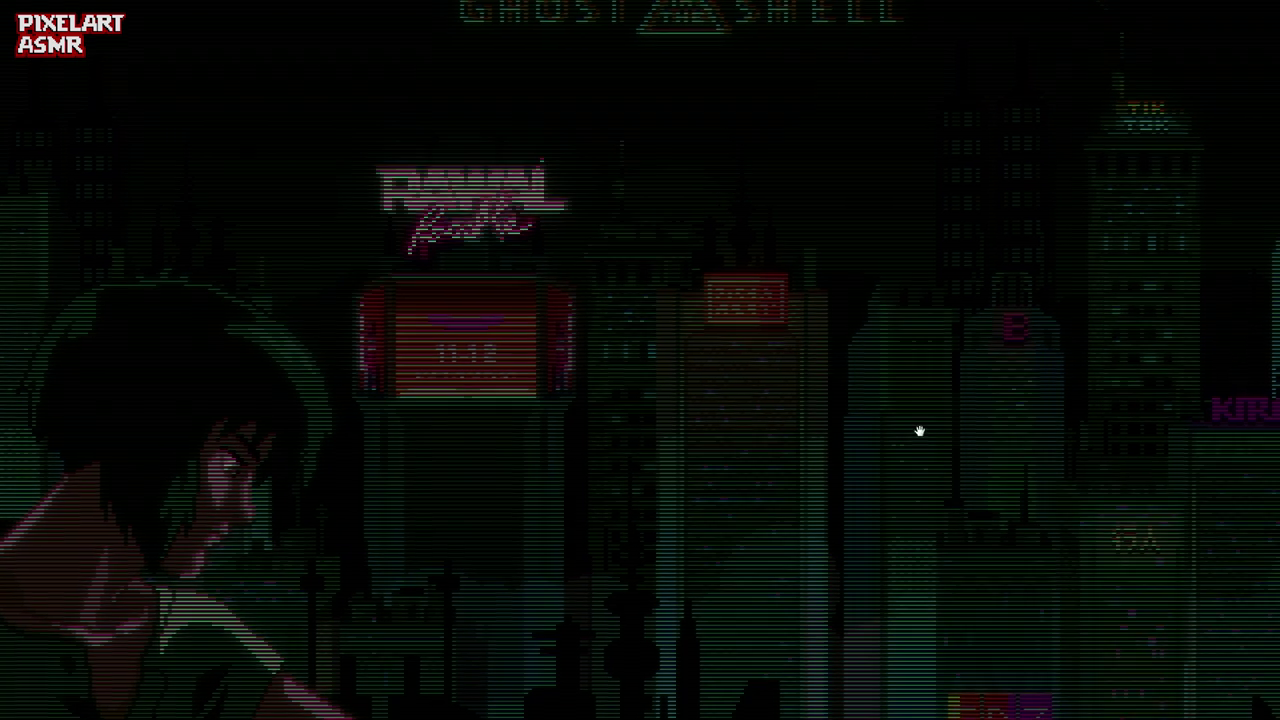
mouse_move(920, 431)
left_mouse_down()
mouse_move(917, 488)
mouse_move(917, 403)
mouse_move(906, 463)
mouse_move(912, 443)
left_mouse_up()
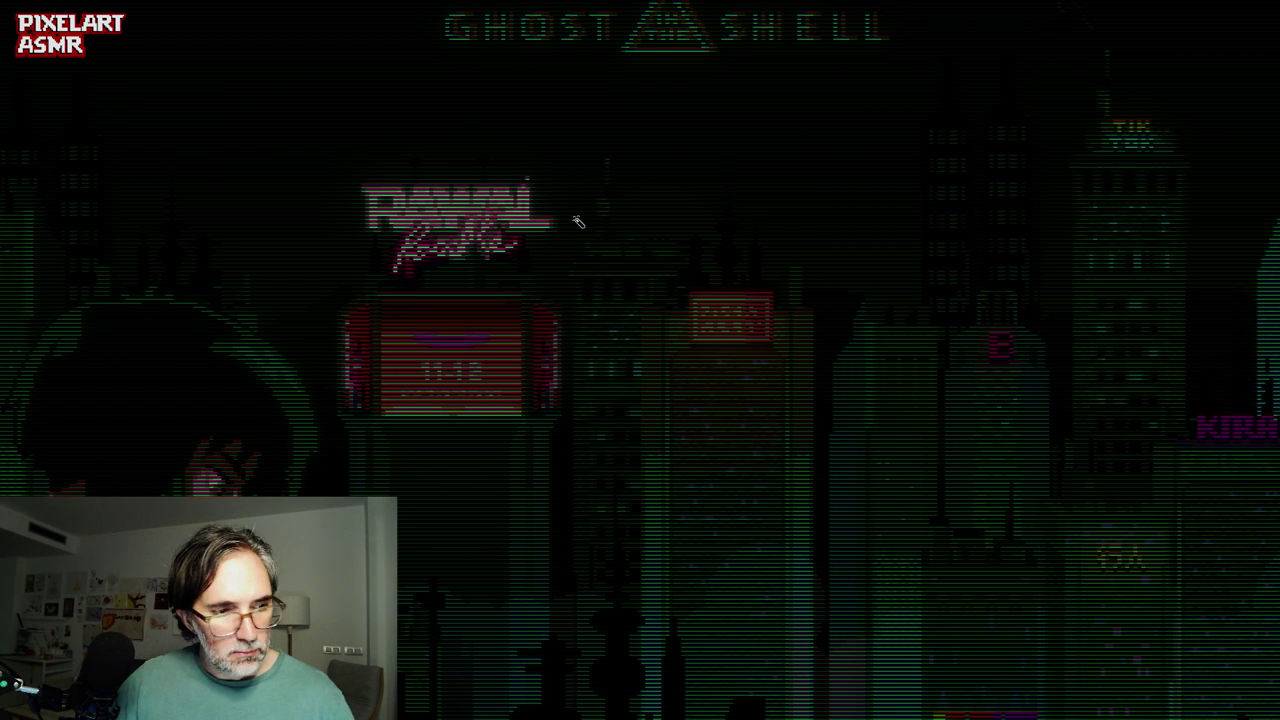
- Paste the full-colour artwork above Tono/saturación 1 as a new layer and scale it to 300%
key("f")
key("f")
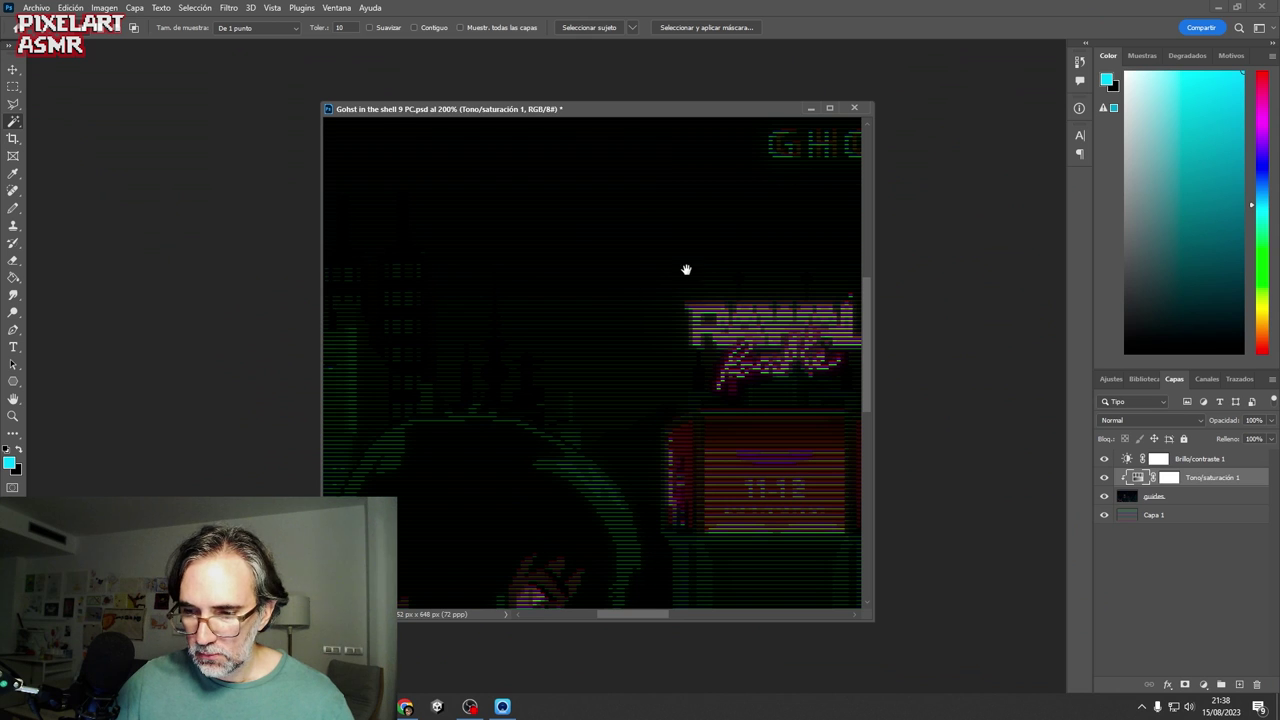
left_click_drag(686, 271, 520, 162)
left_click_drag(350, 400, 701, 301)
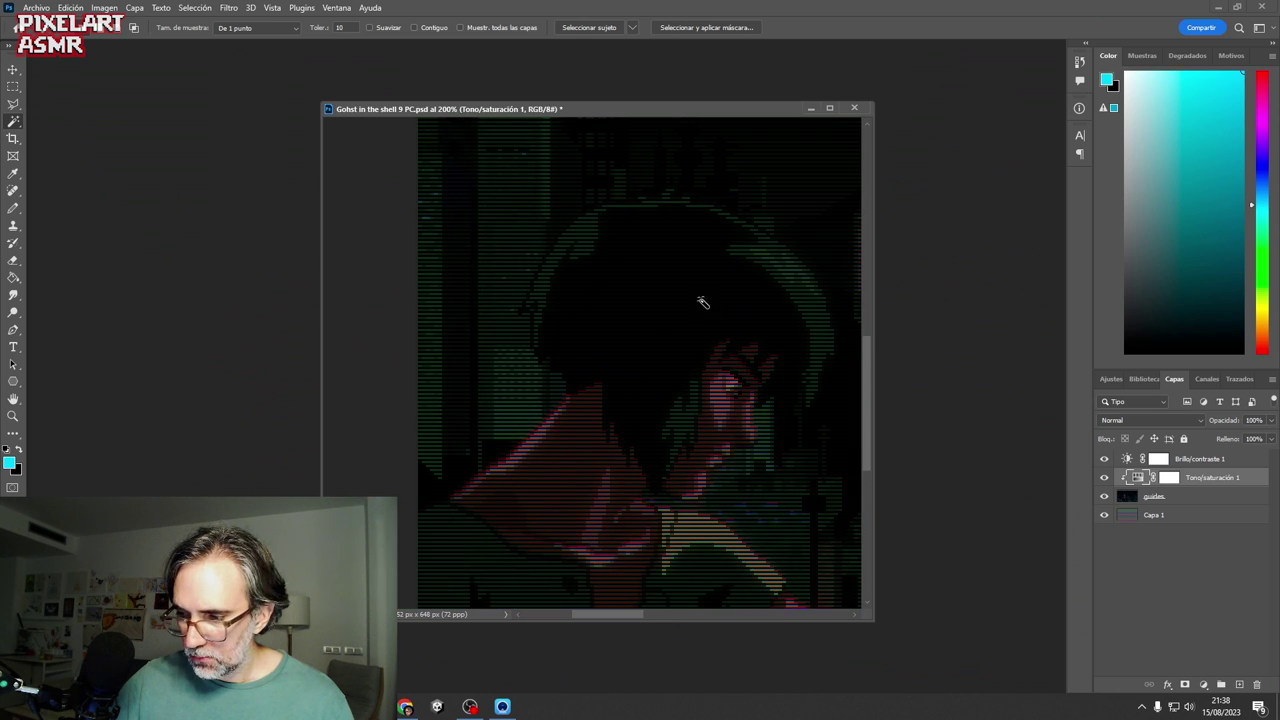
key("ctrl+v")
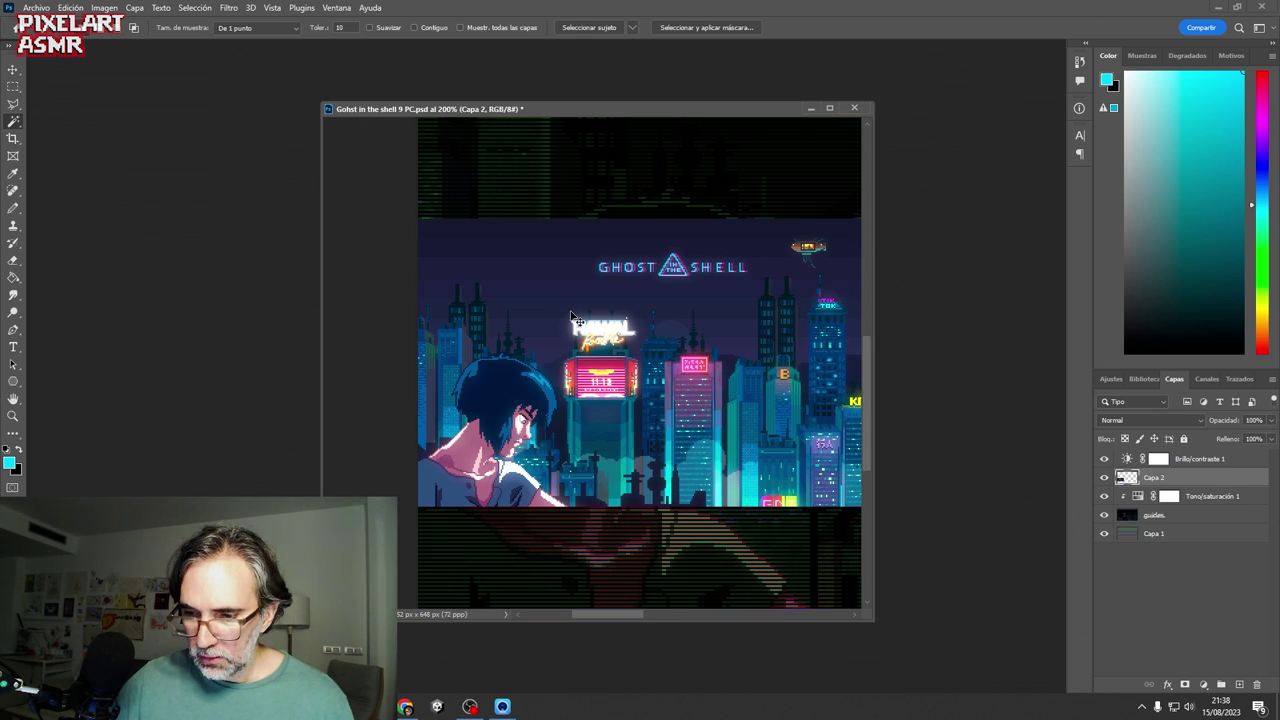
scroll(588, 322, "down", 2)
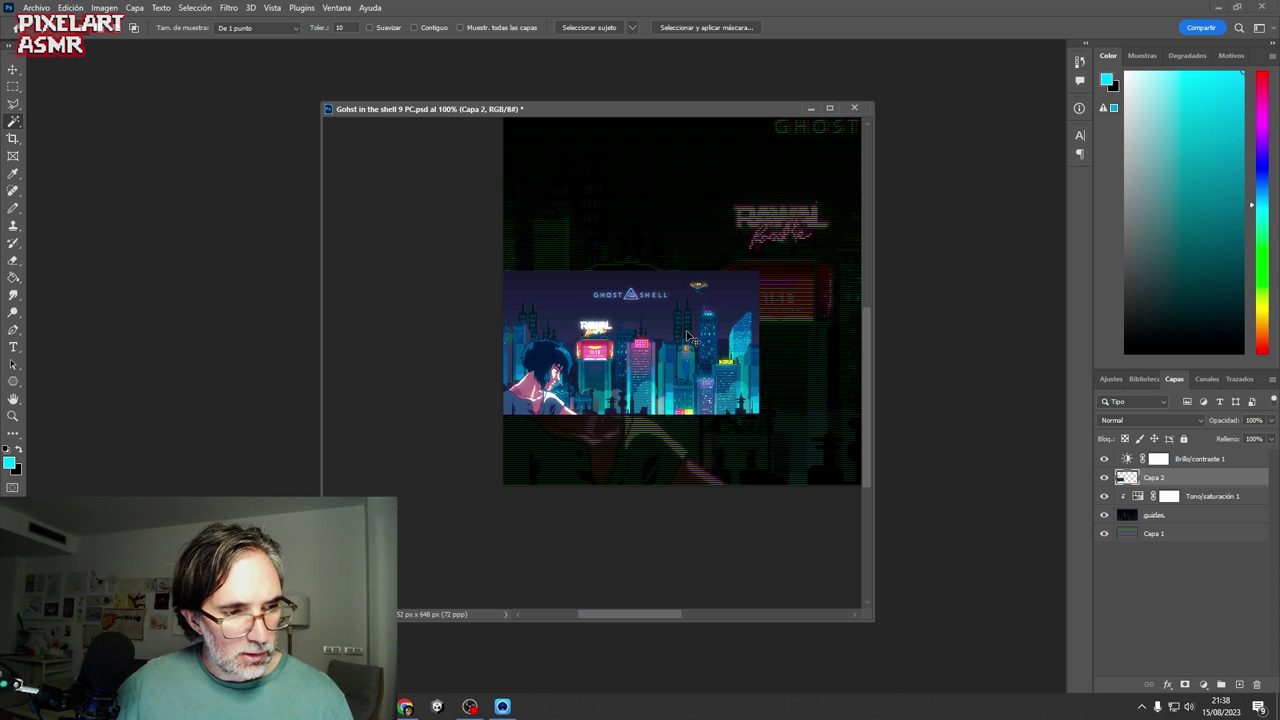
key("ctrl+t")
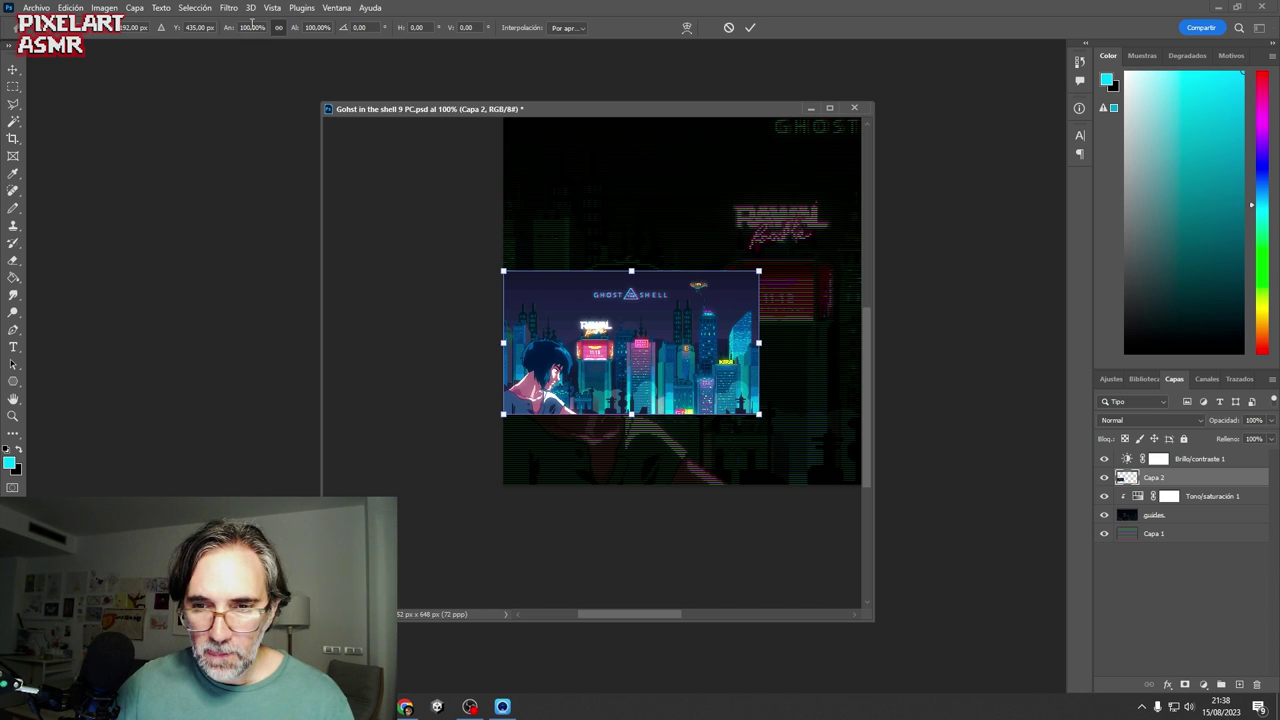
type("300")
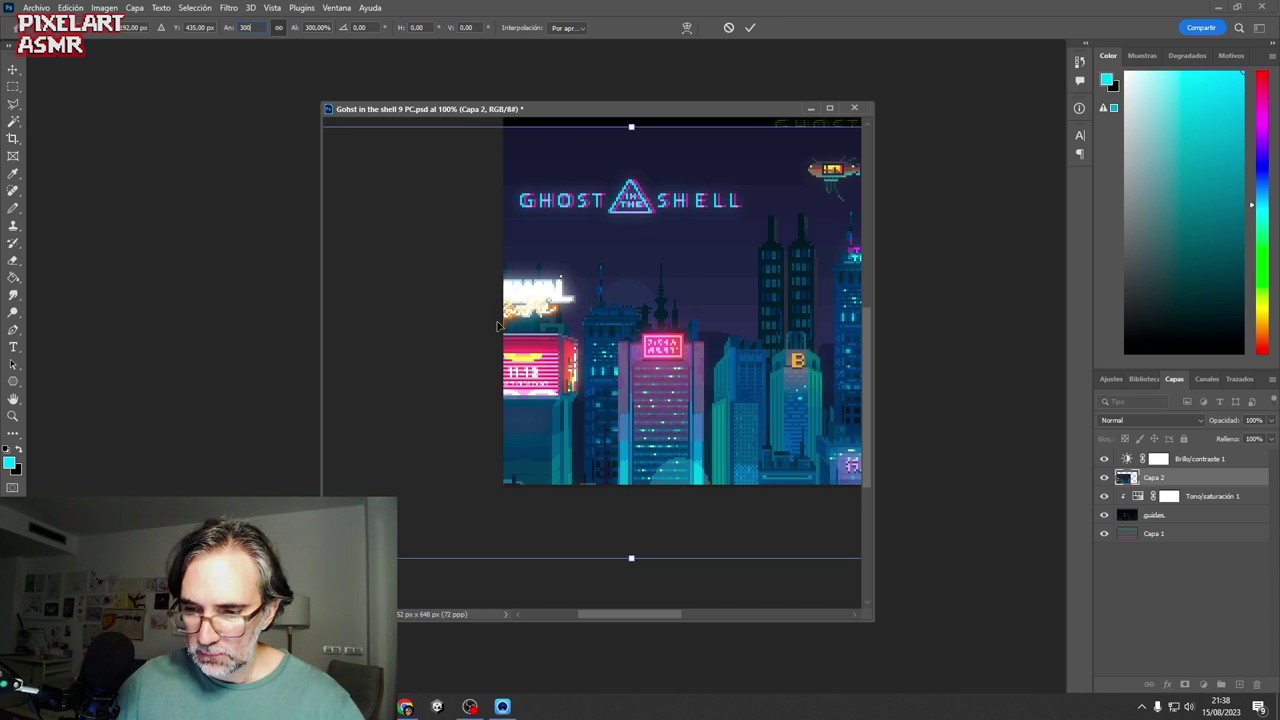
key("Return")
key("Return")
- Move the enlarged Capa 2 artwork so that it lines up with the canvas's lower-left corner
key("v")
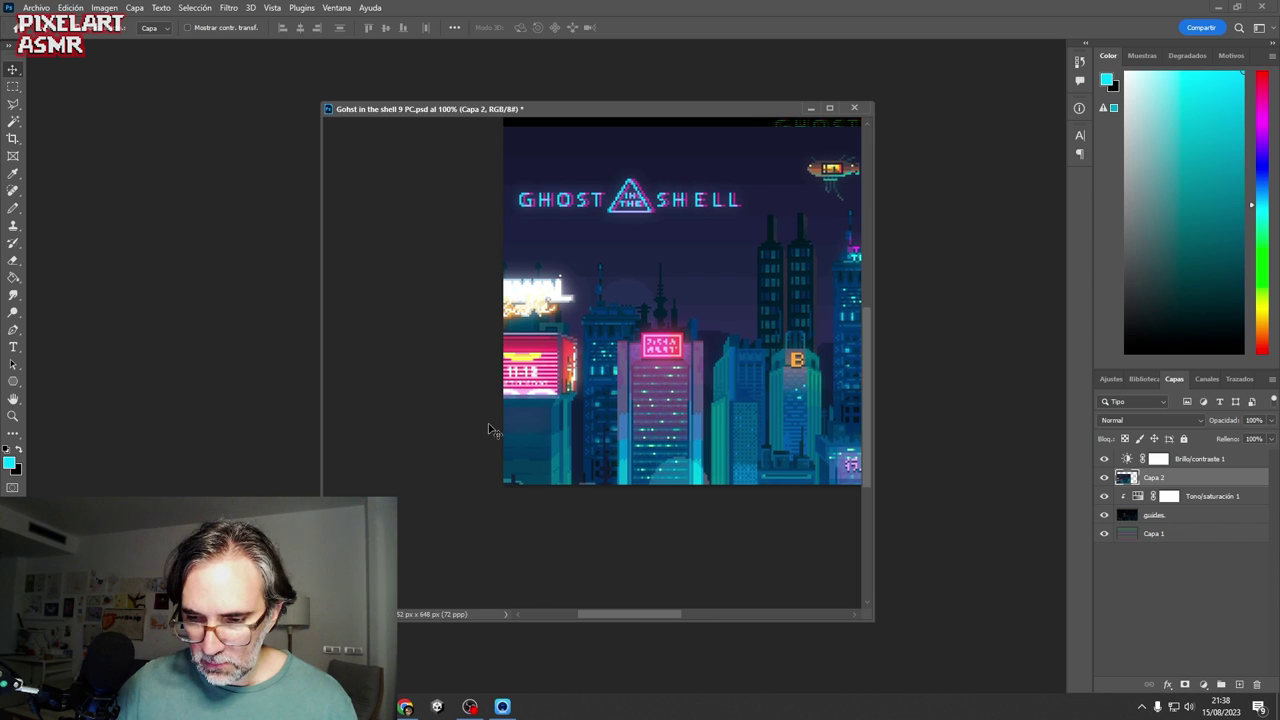
left_click_drag(500, 477, 746, 390)
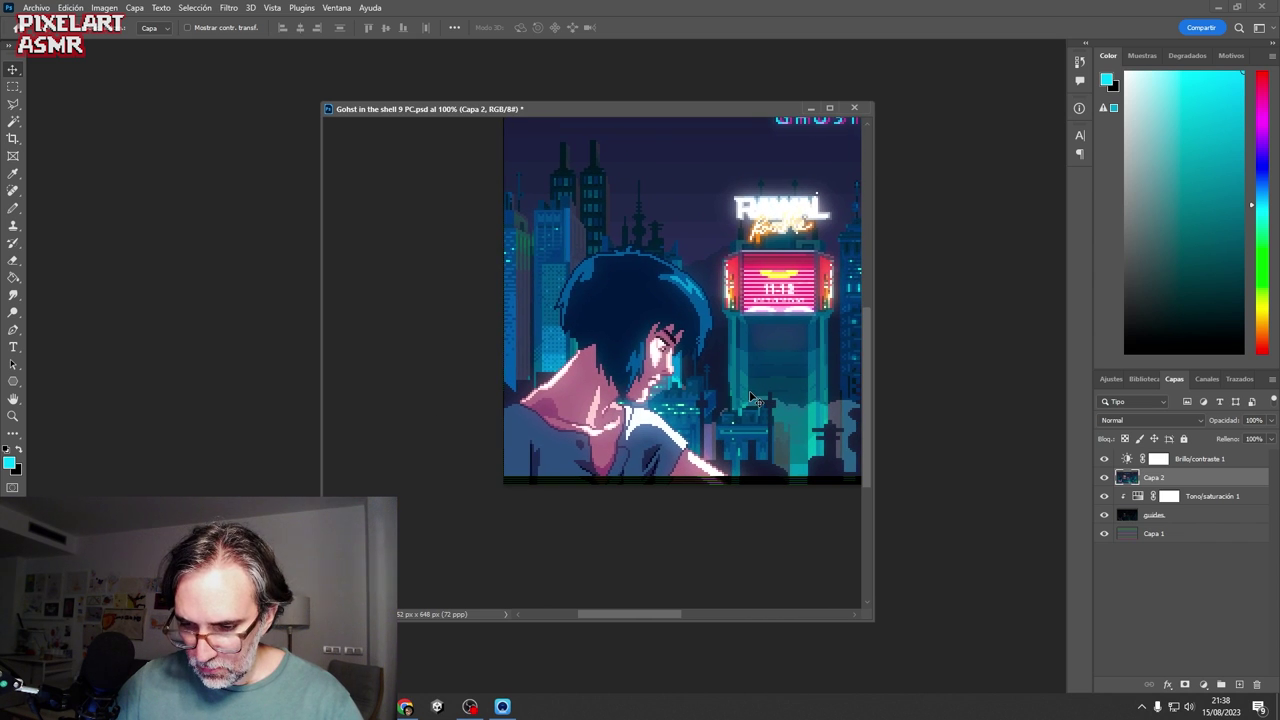
left_click_drag(491, 492, 559, 452)
scroll(561, 457, "down", 3)
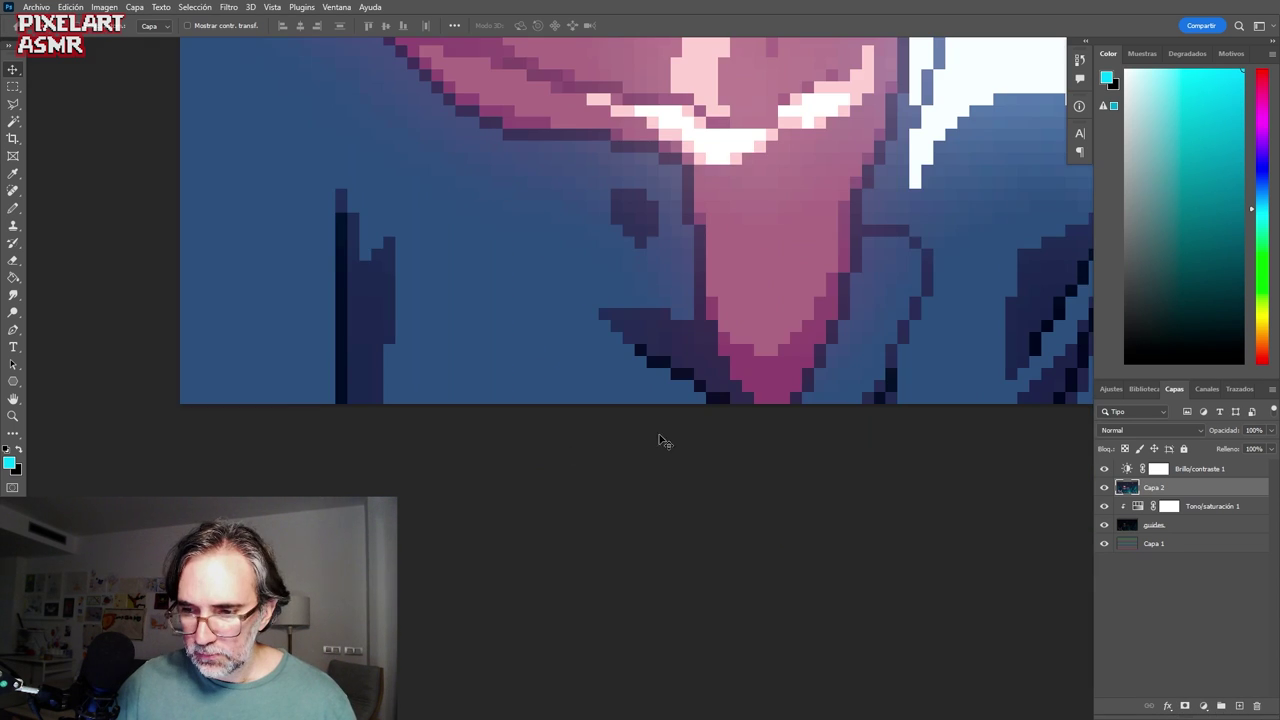
scroll(647, 356, "down", 1)
left_click(647, 356, "alt")
left_click(647, 356, "alt")
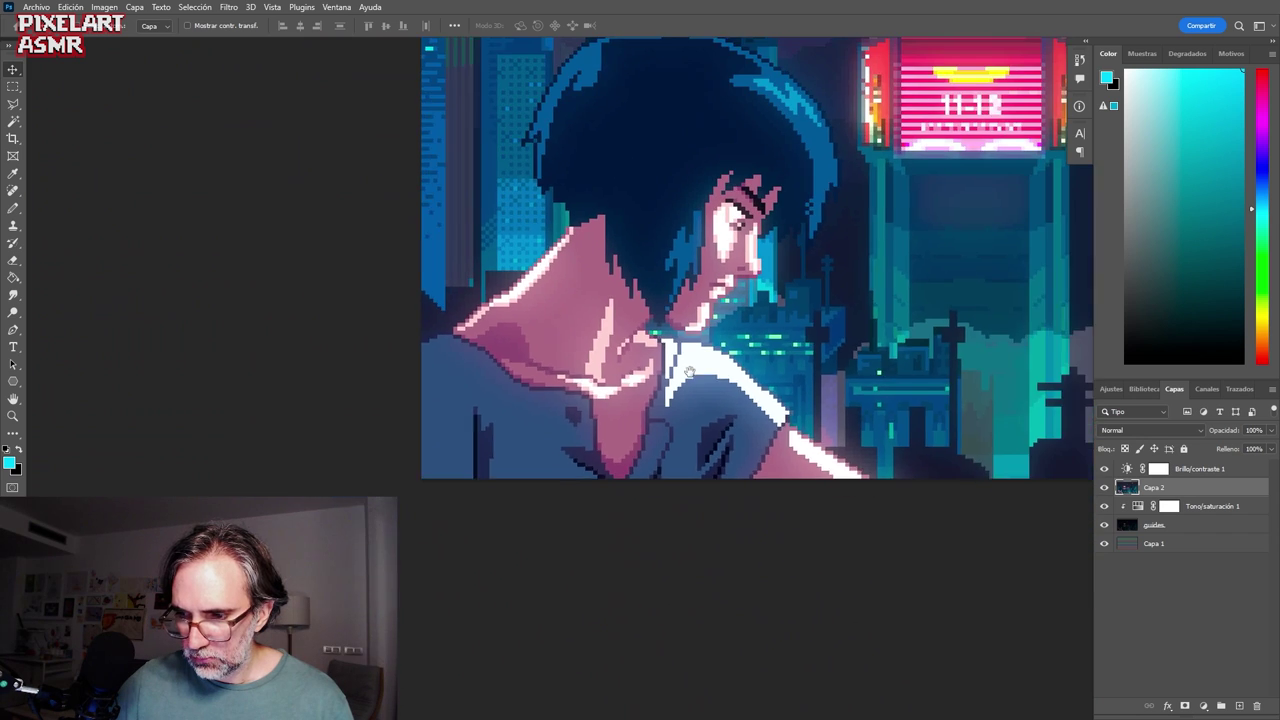
left_click_drag(647, 356, 276, 572)
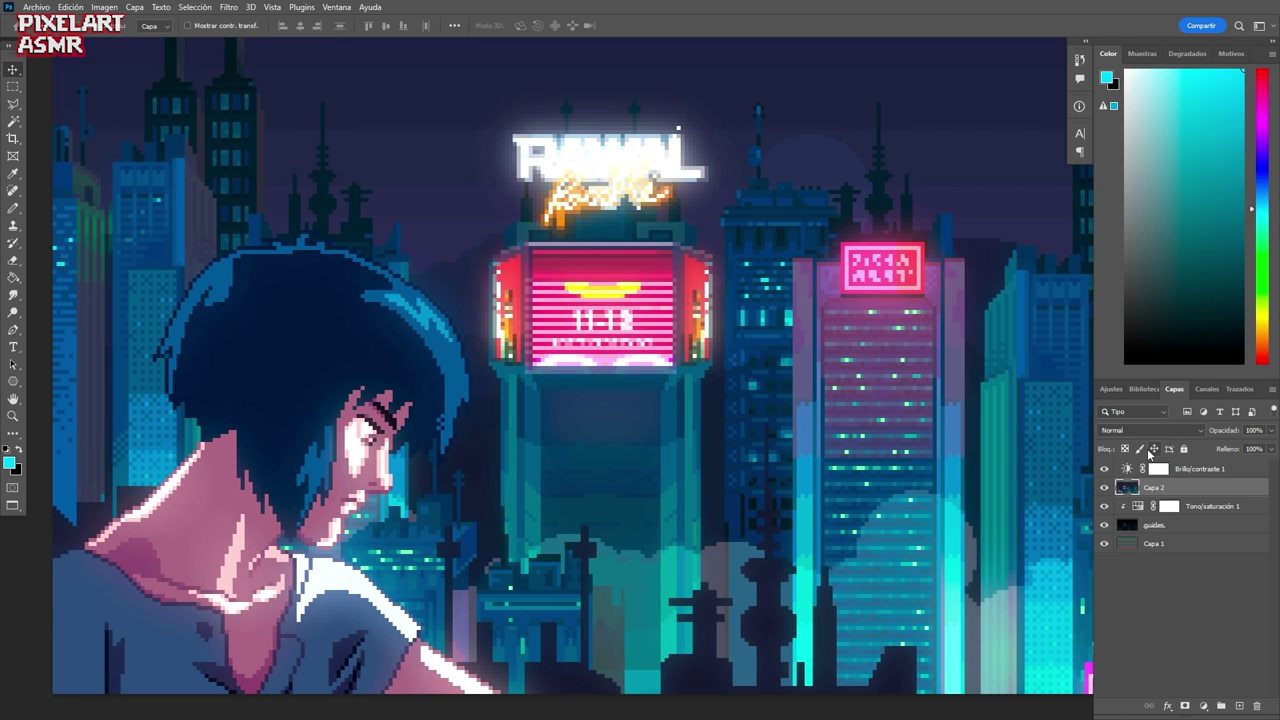
- Move Capa 2 above Brillo/contraste 1 and hide it together with the Brillo/contraste 1 and Tono/saturación 1 layers
left_click_drag(1161, 489, 1164, 466)
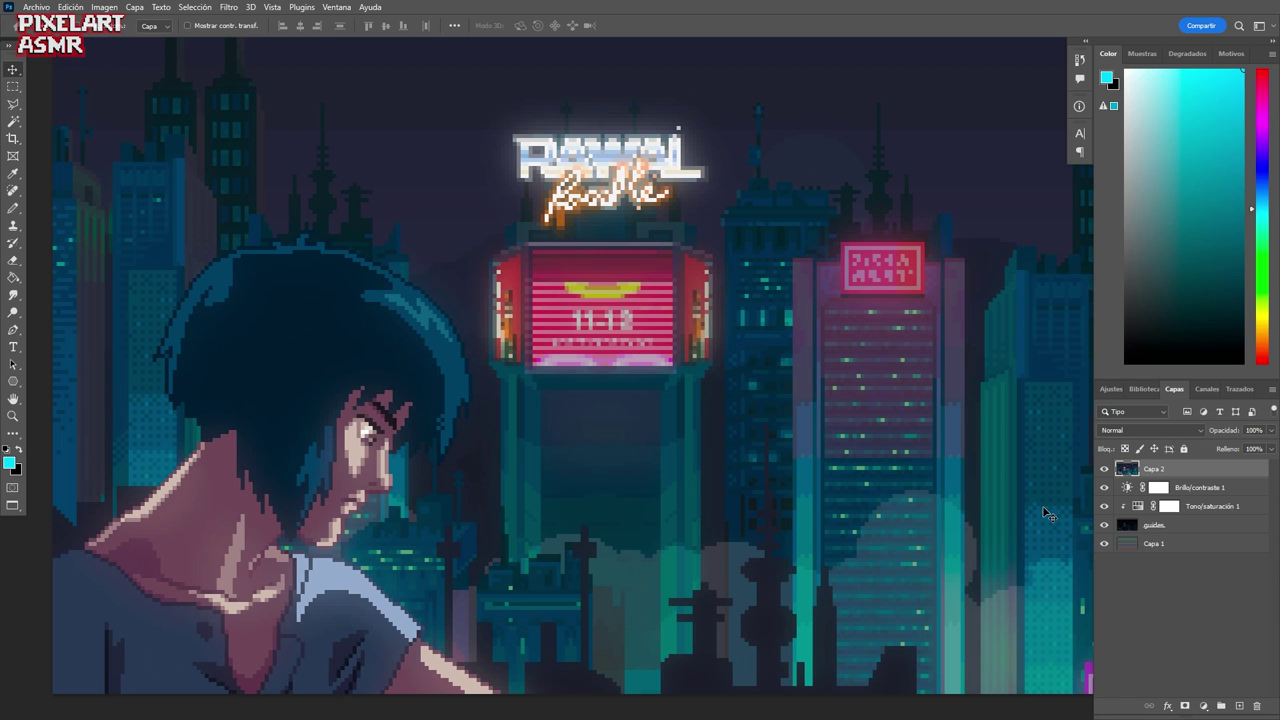
left_click(1104, 469)
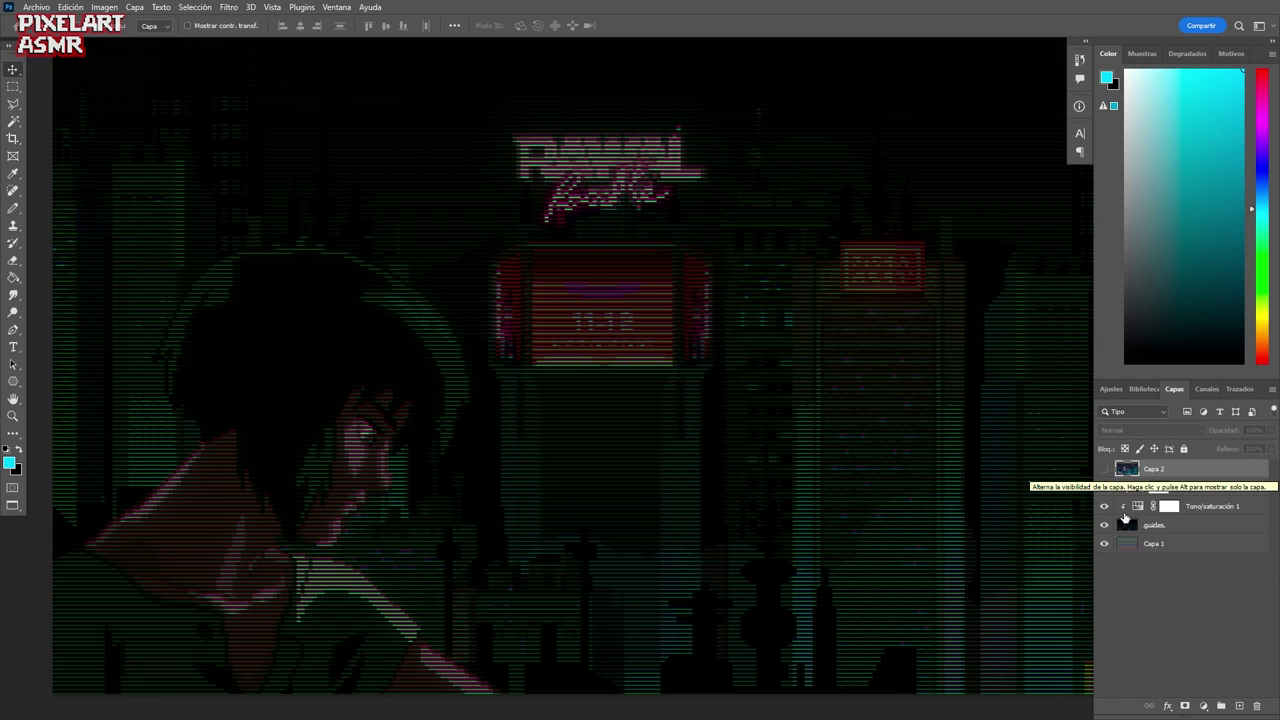
left_click(1104, 507)
left_click(1103, 489)
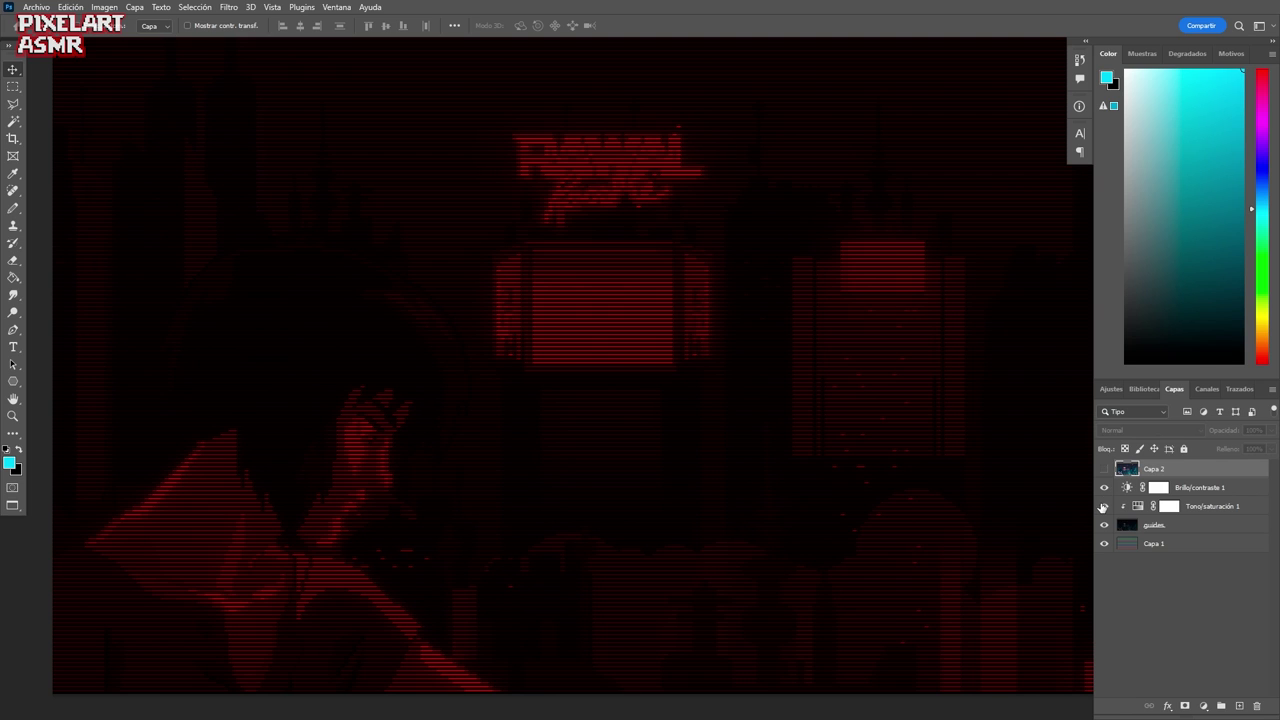
left_click(1104, 507)
left_click(1104, 506)
left_click(1200, 390)
left_click(1175, 390)
- View the stripes without the guides layer, and the guides artwork without Capa 1, with Tono/saturación 1 shown over it
left_click(1104, 526)
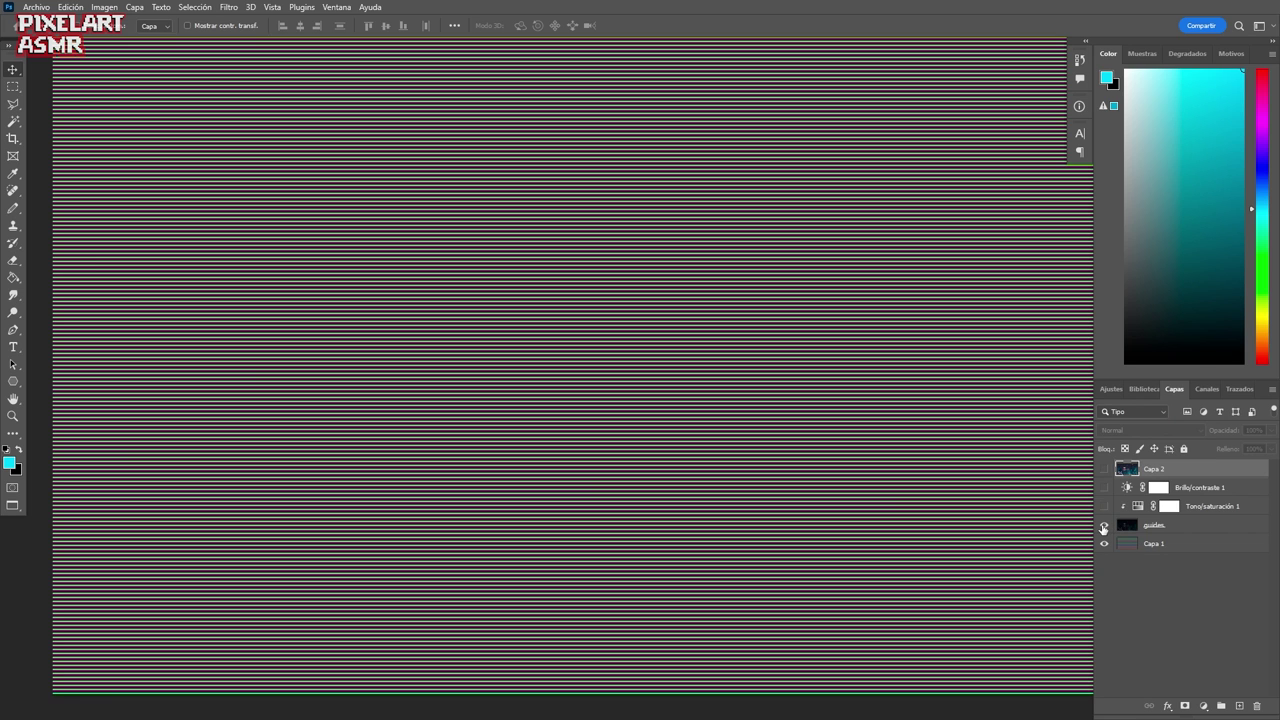
left_click(1104, 527)
left_click(1104, 544)
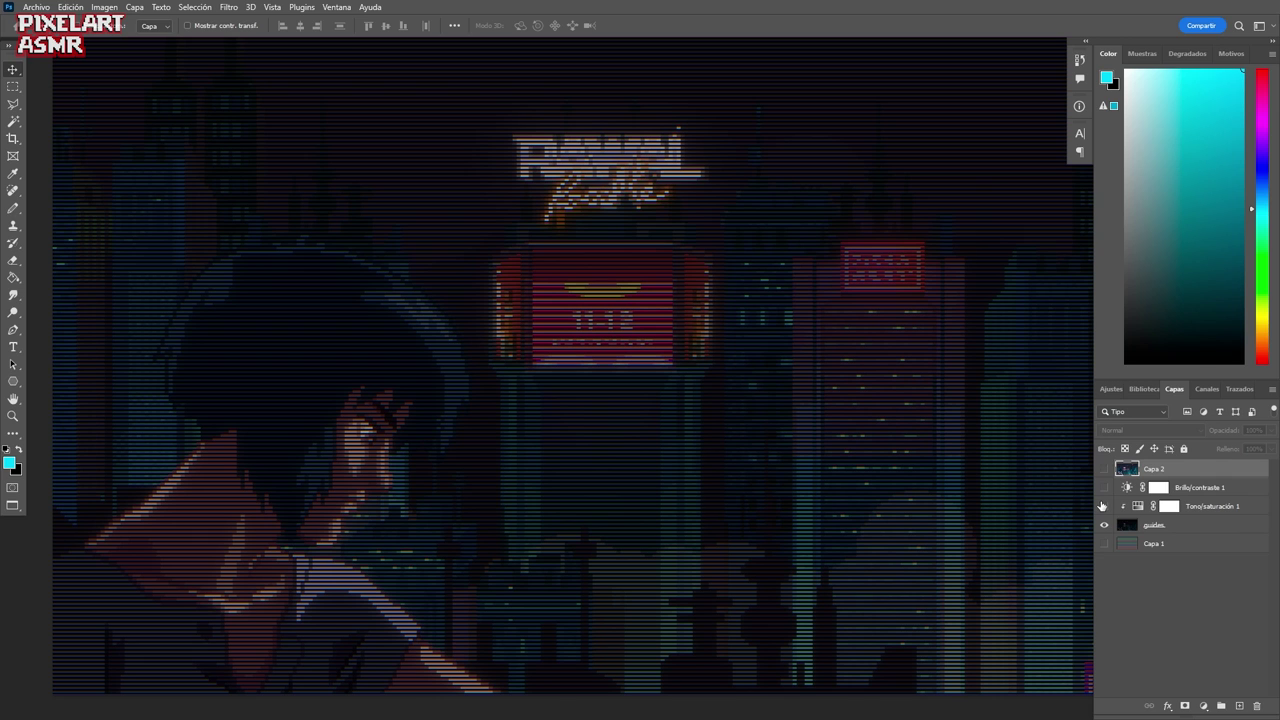
left_click(1104, 506)
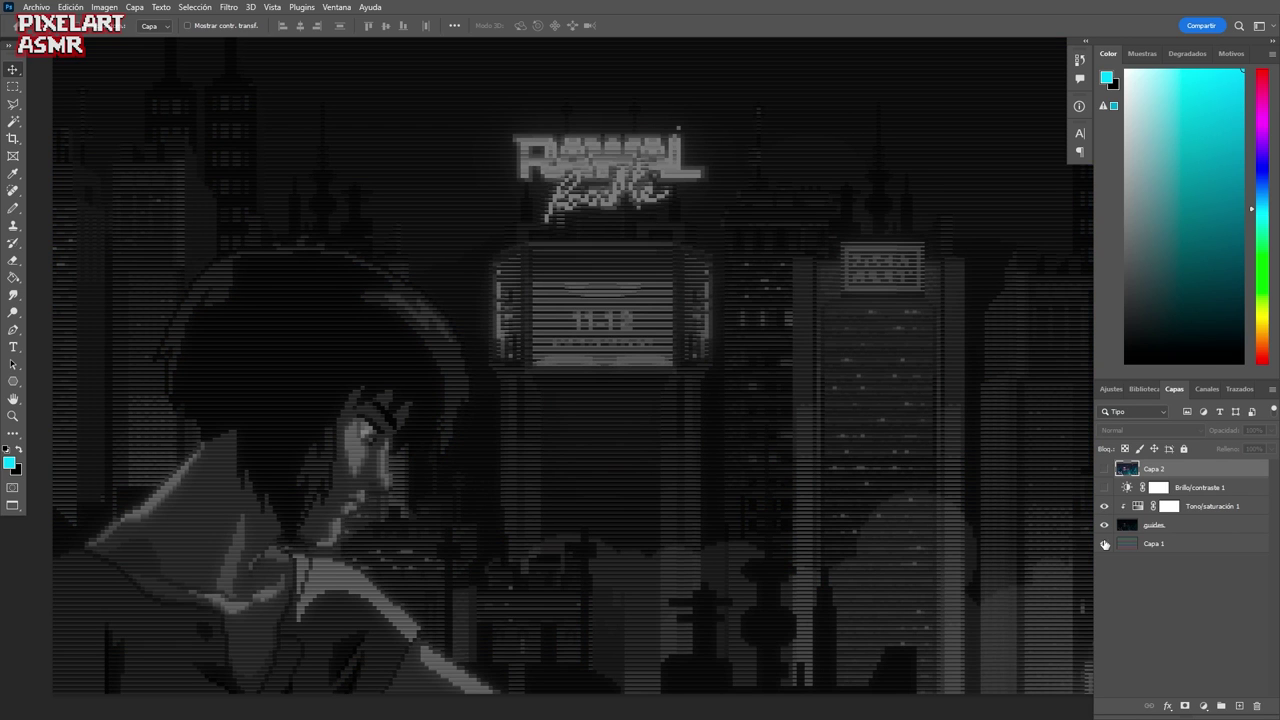
- Show Capa 1, hide Tono/saturación 1, and nudge the guides layer one pixel down over the colour stripes
left_click(1105, 544)
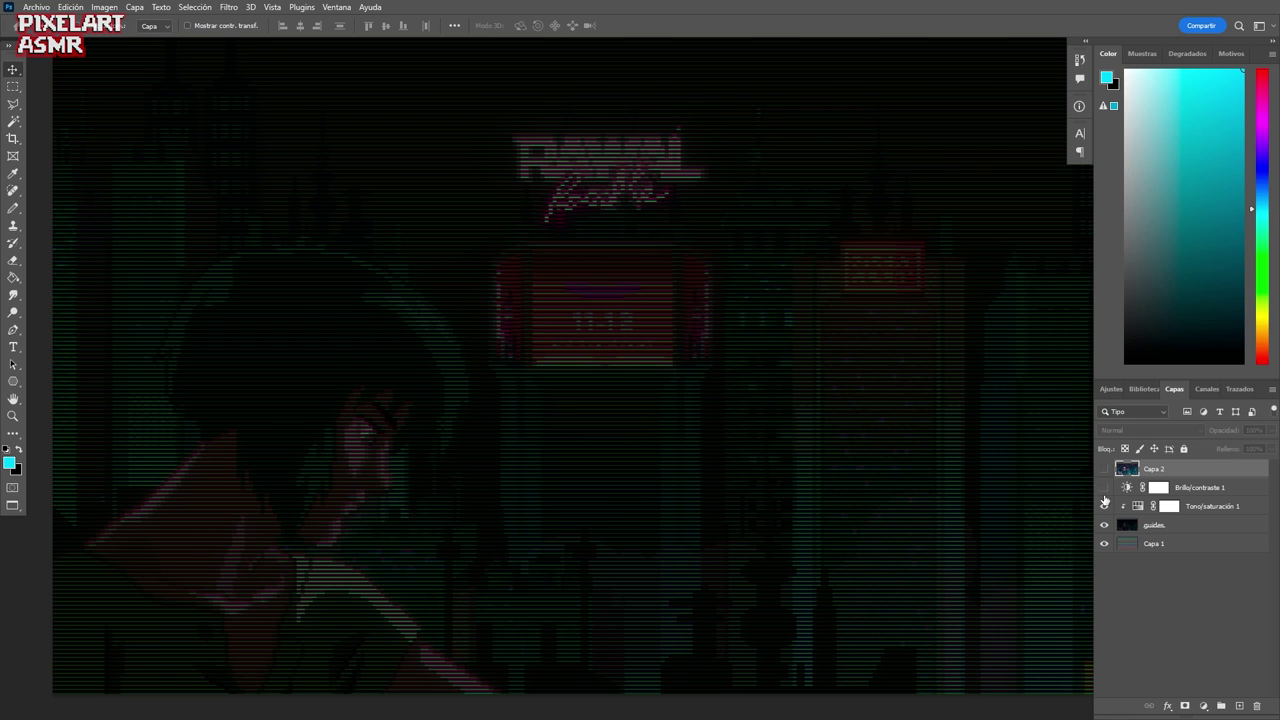
left_click(1104, 507)
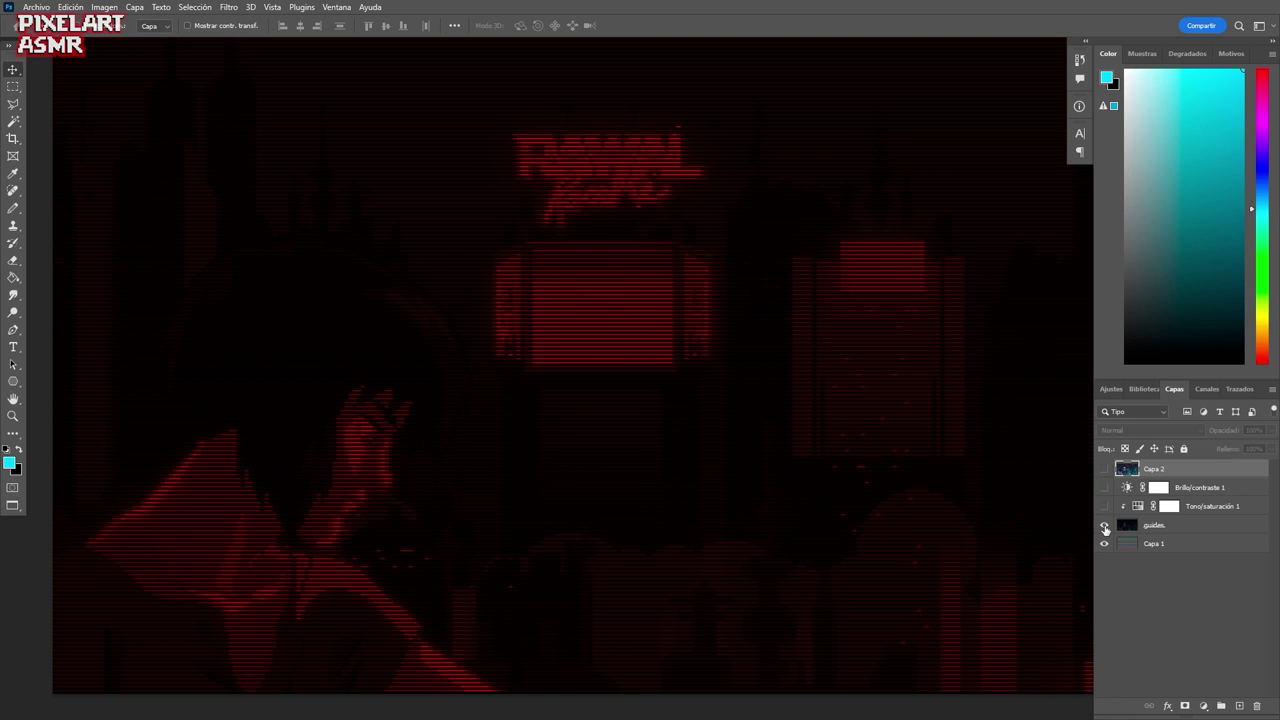
left_click(1105, 526)
left_click(1140, 528)
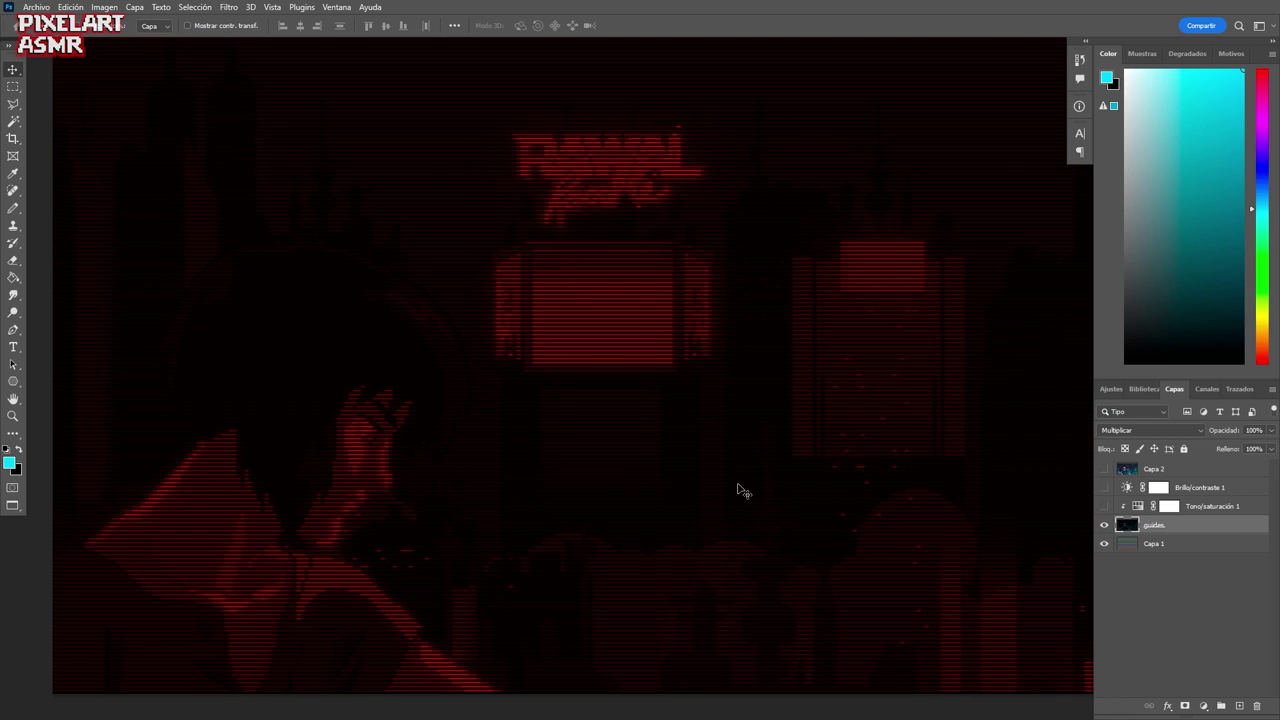
left_click(383, 507, "ctrl")
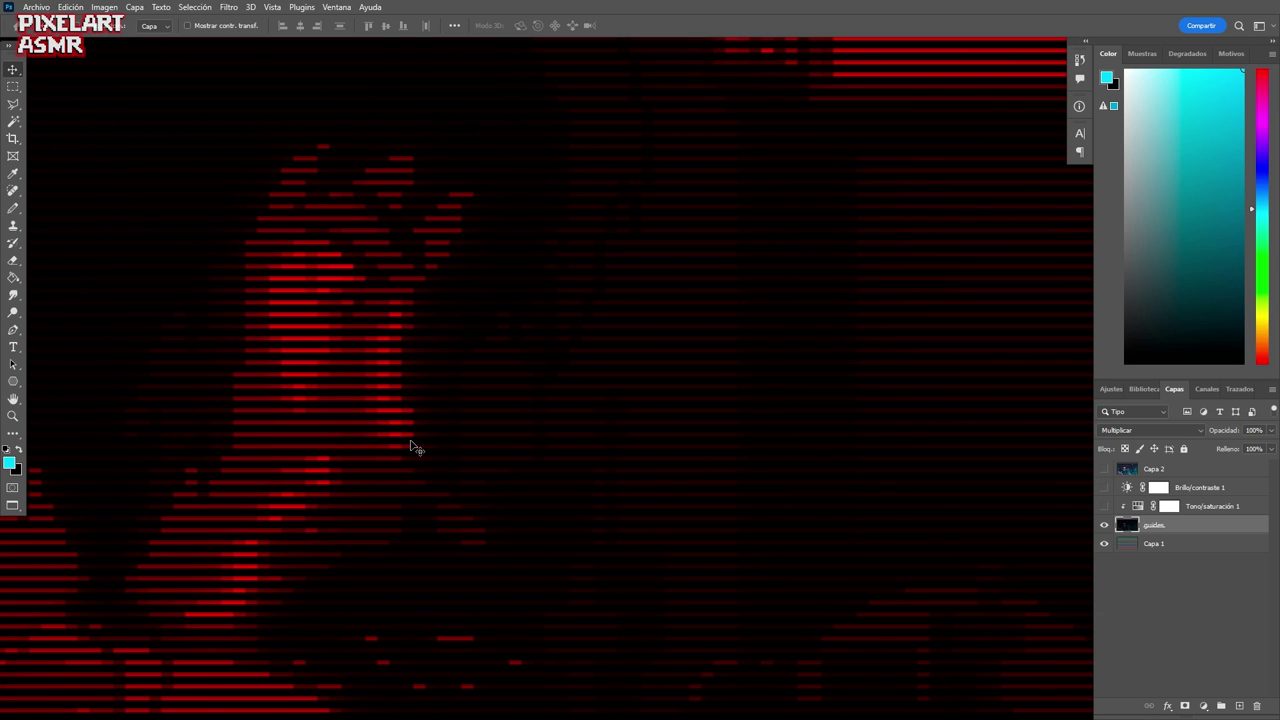
key("Down")
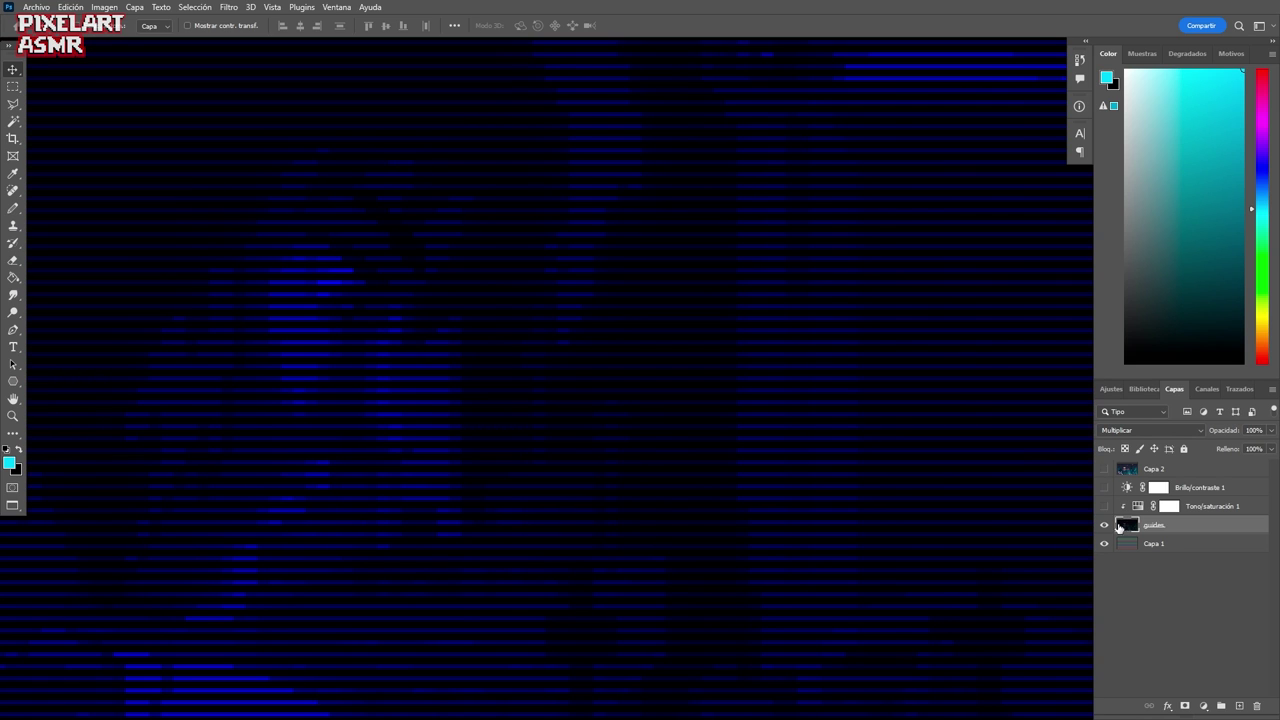
- Show the Tono/saturación 1 layer again and check the striped artwork as a whole
left_click(1104, 506)
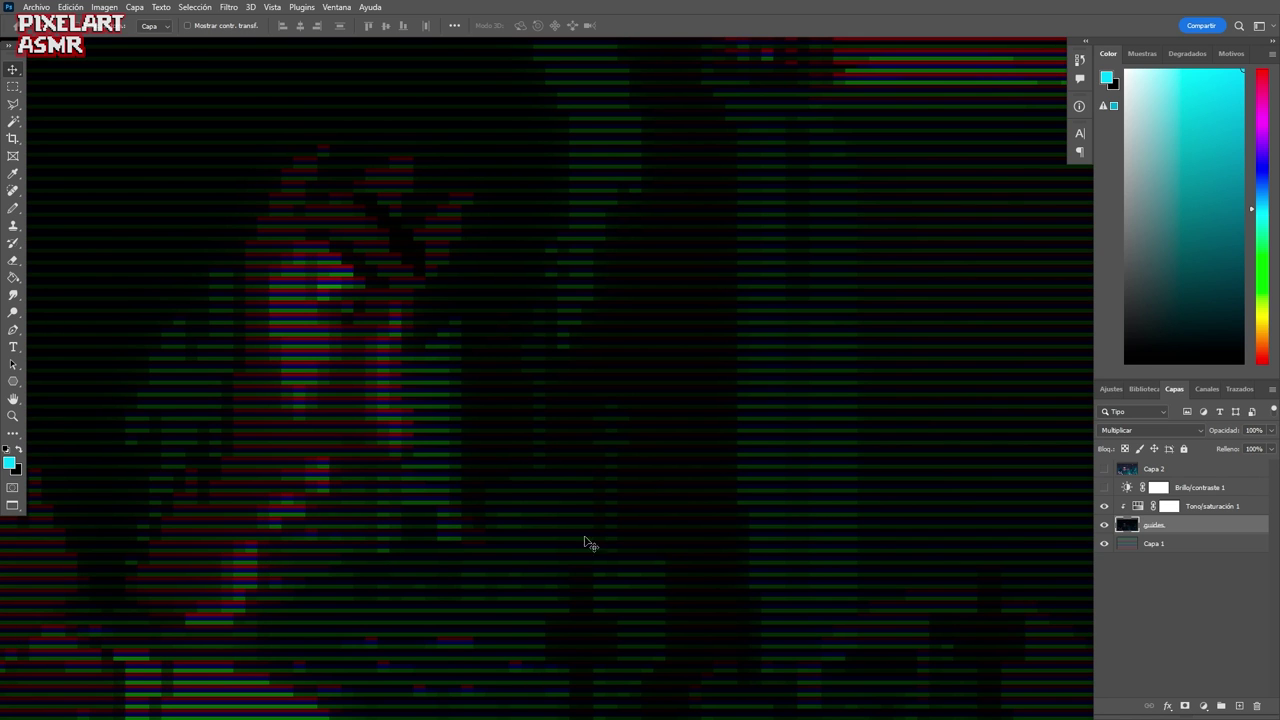
left_click(560, 470, "alt")
left_click(560, 470, "alt")
left_click(560, 470, "alt")
left_click(560, 470, "alt")
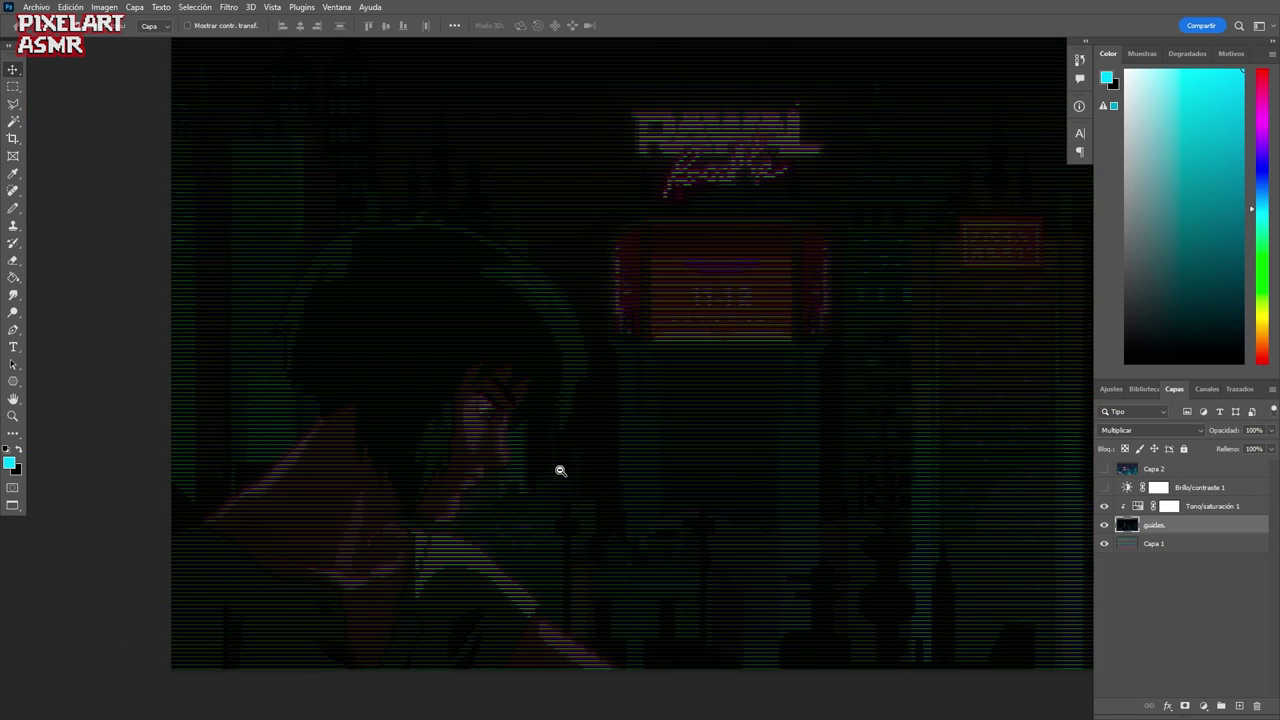
left_click(560, 470, "alt")
left_click_drag(620, 477, 543, 503)
left_click(494, 538, "ctrl")
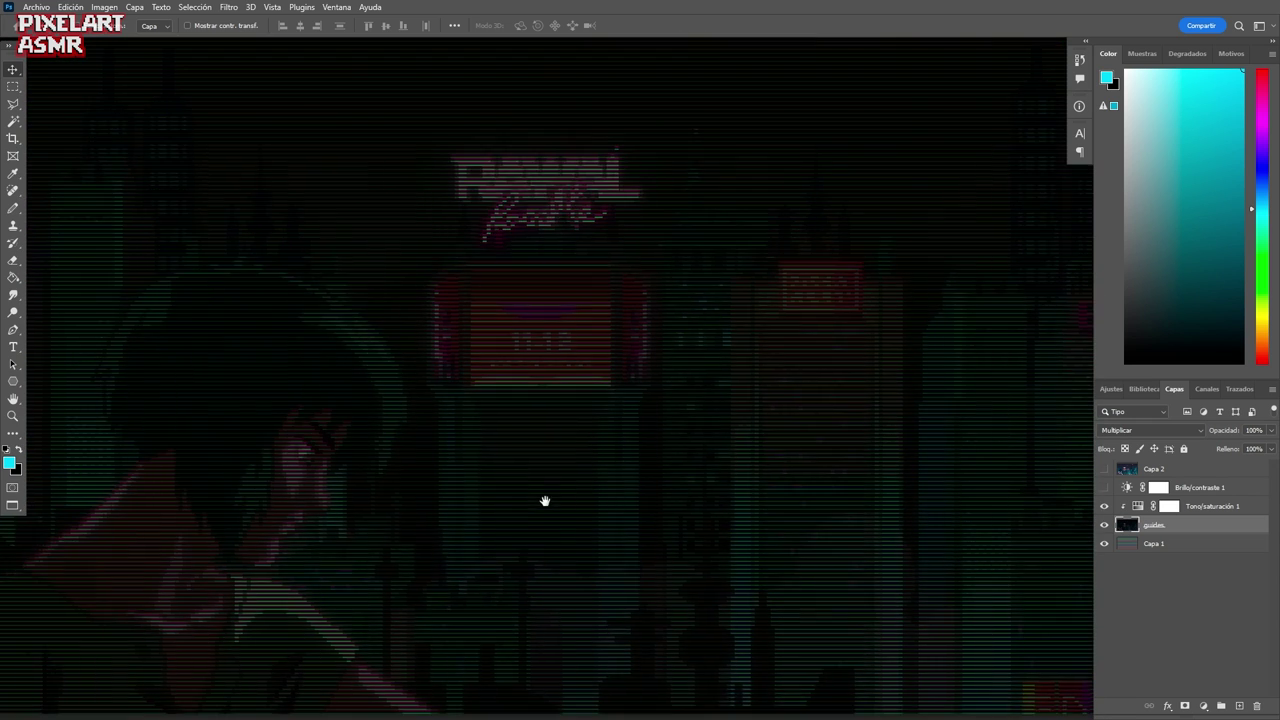
- Show the Brillo/contraste 1 layer, comparing the artwork with and without it, and select the layer
left_click(1104, 487)
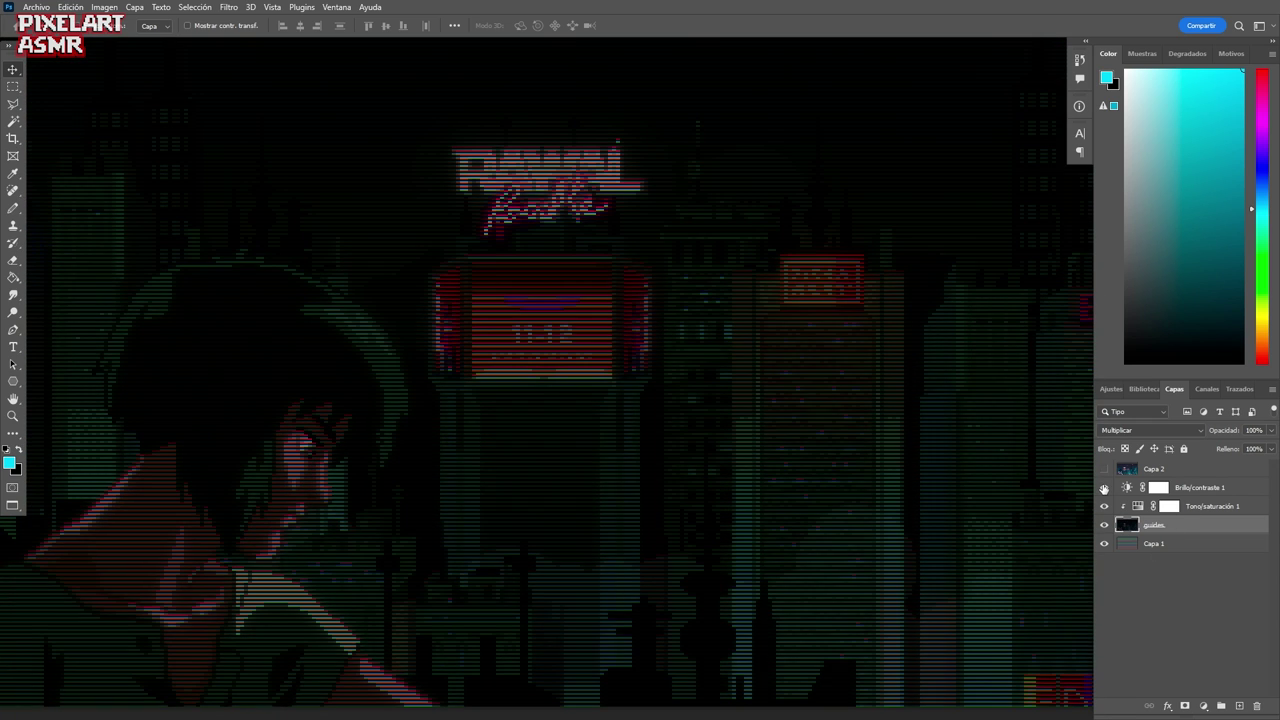
left_click(1104, 487)
left_click(1105, 487)
left_click(1219, 490)
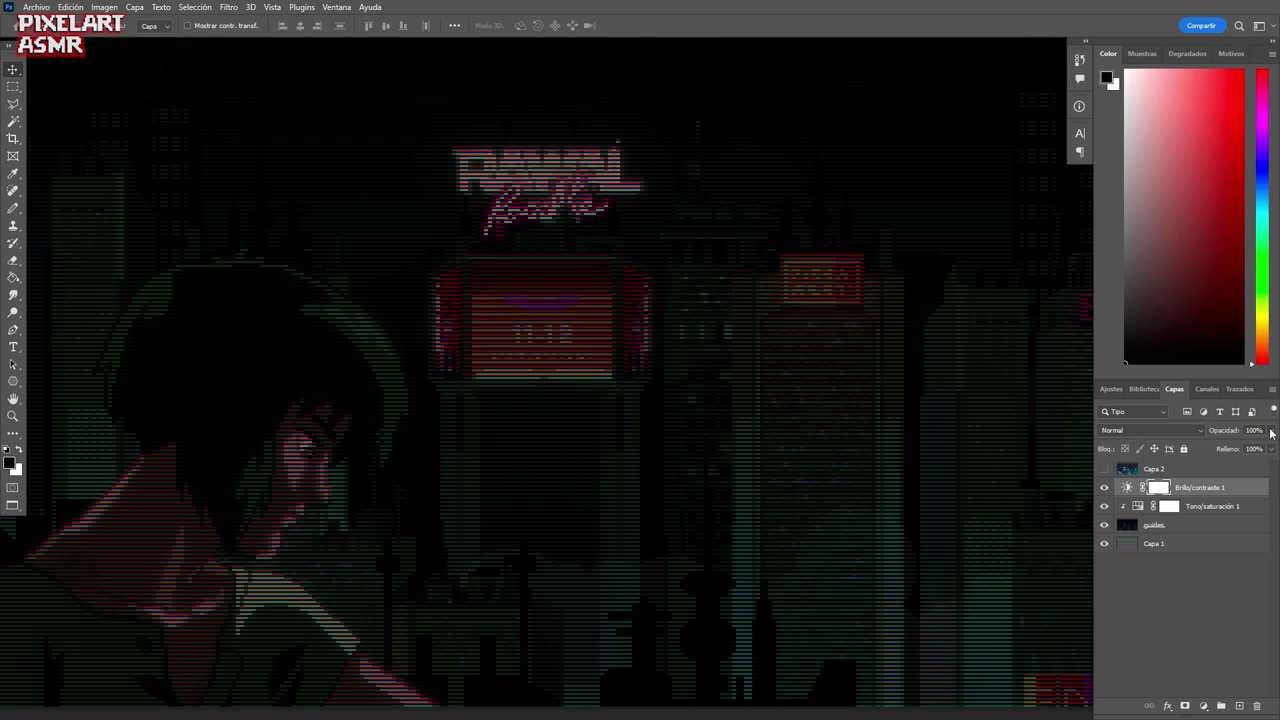
left_click_drag(1270, 430, 1262, 459)
left_click(1163, 488)
- Show the full-colour Capa 2 layer and set its opacity to 33%
left_click(1105, 470)
left_click(1228, 470)
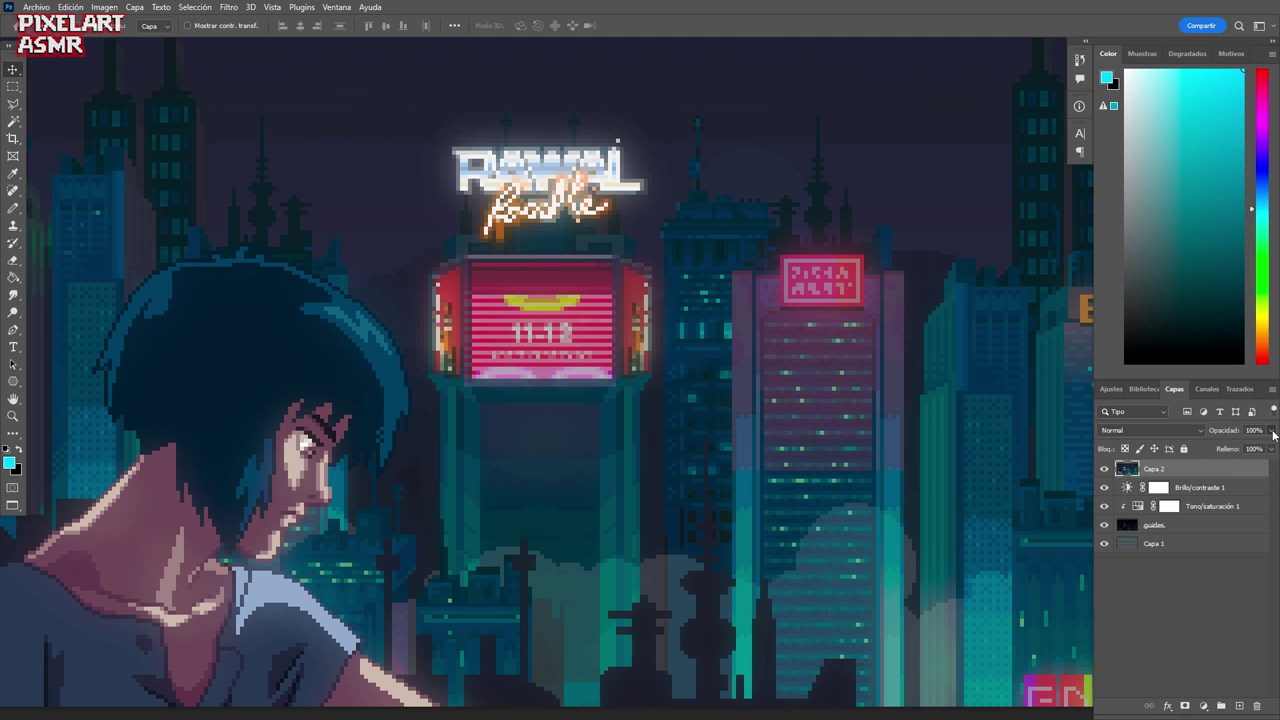
left_click(1272, 431)
left_click(1238, 449)
left_click_drag(1228, 450, 1227, 448)
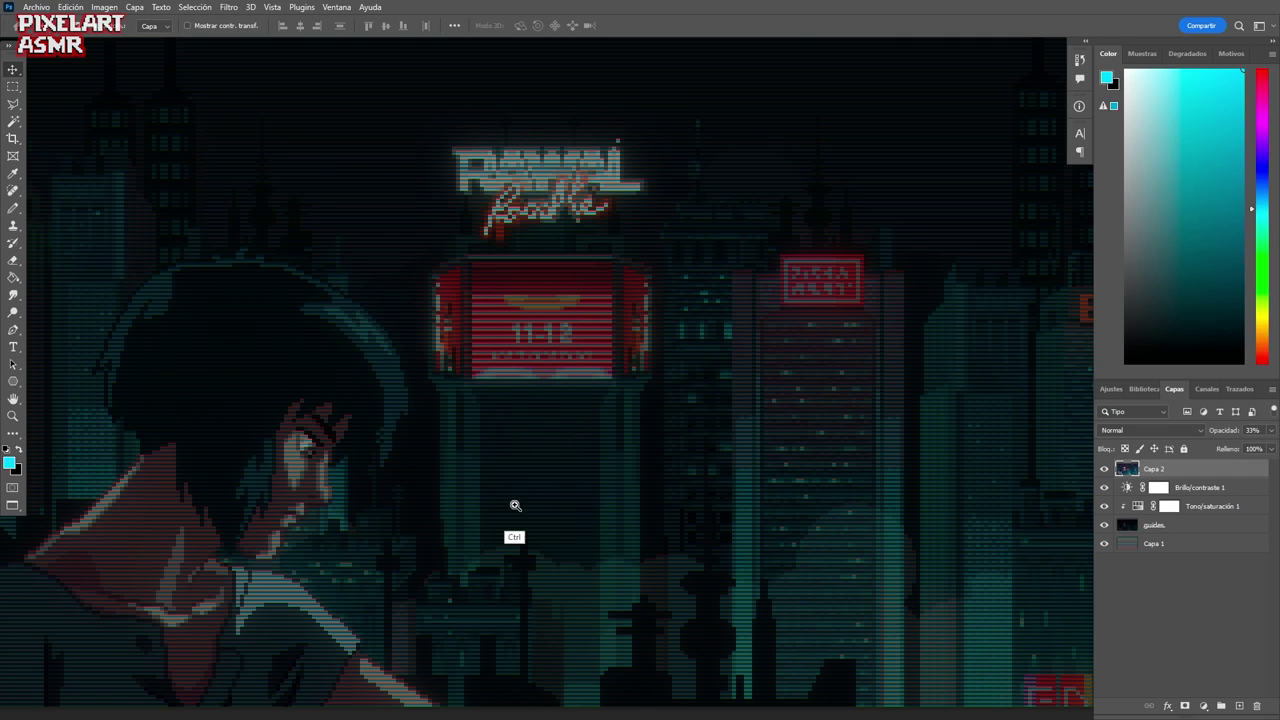
- Examine the blended subpixel stripes on the character's face up close, with and without Capa 2
left_click_drag(514, 503, 526, 521)
left_click_drag(358, 563, 1009, 490)
left_click_drag(453, 475, 760, 557)
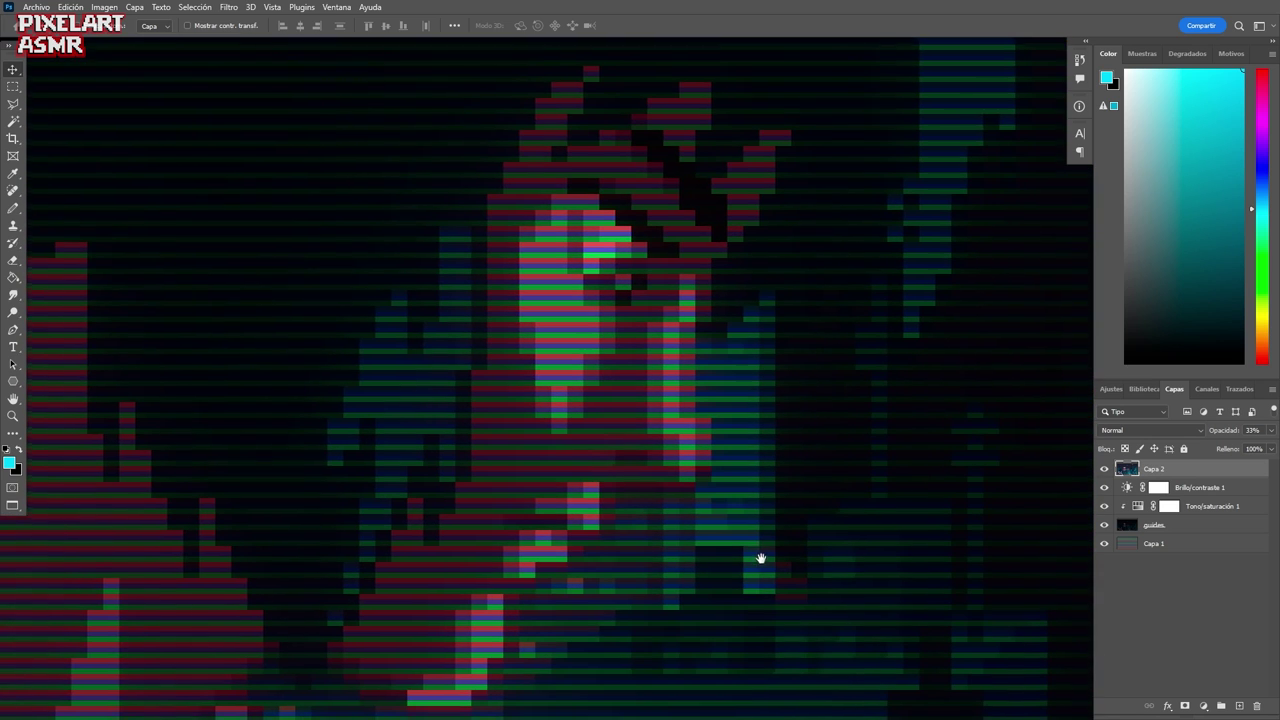
left_click_drag(604, 530, 672, 482)
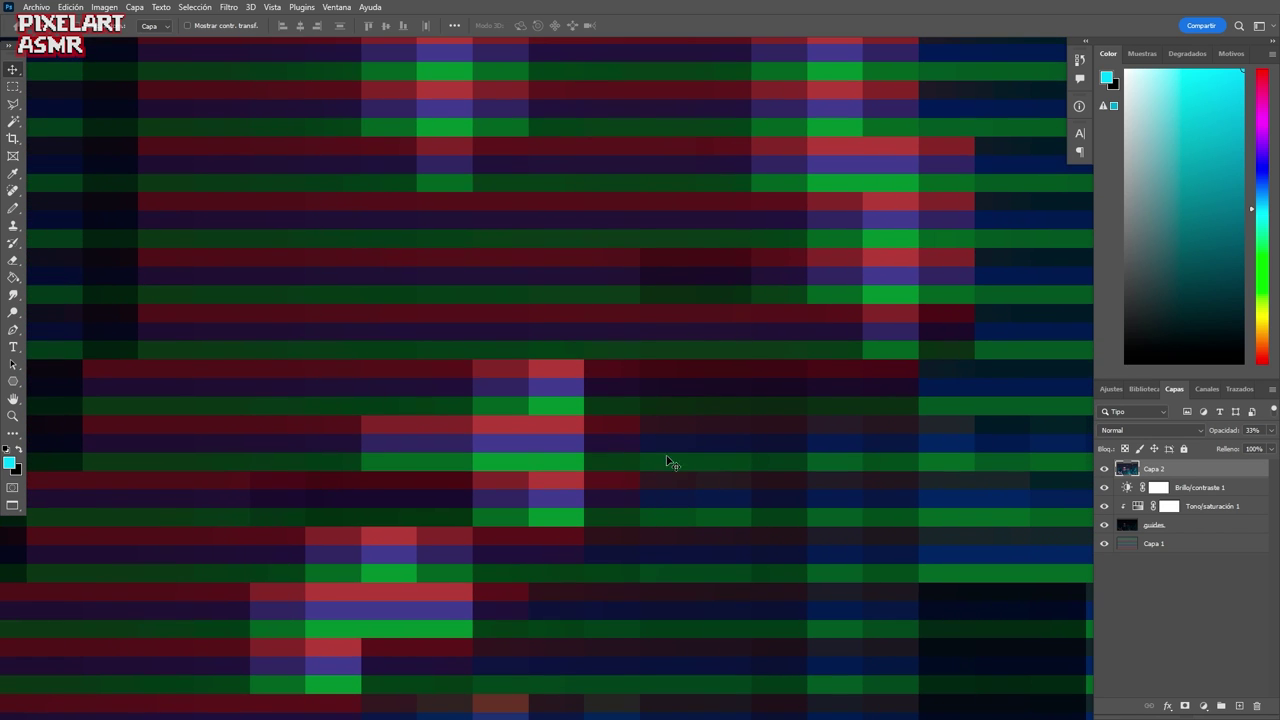
left_click(1105, 469)
left_click(1105, 469)
- View the whole composition, then the character and neon signs in full-screen mode
left_click_drag(765, 474, 690, 525)
left_click_drag(682, 537, 389, 554)
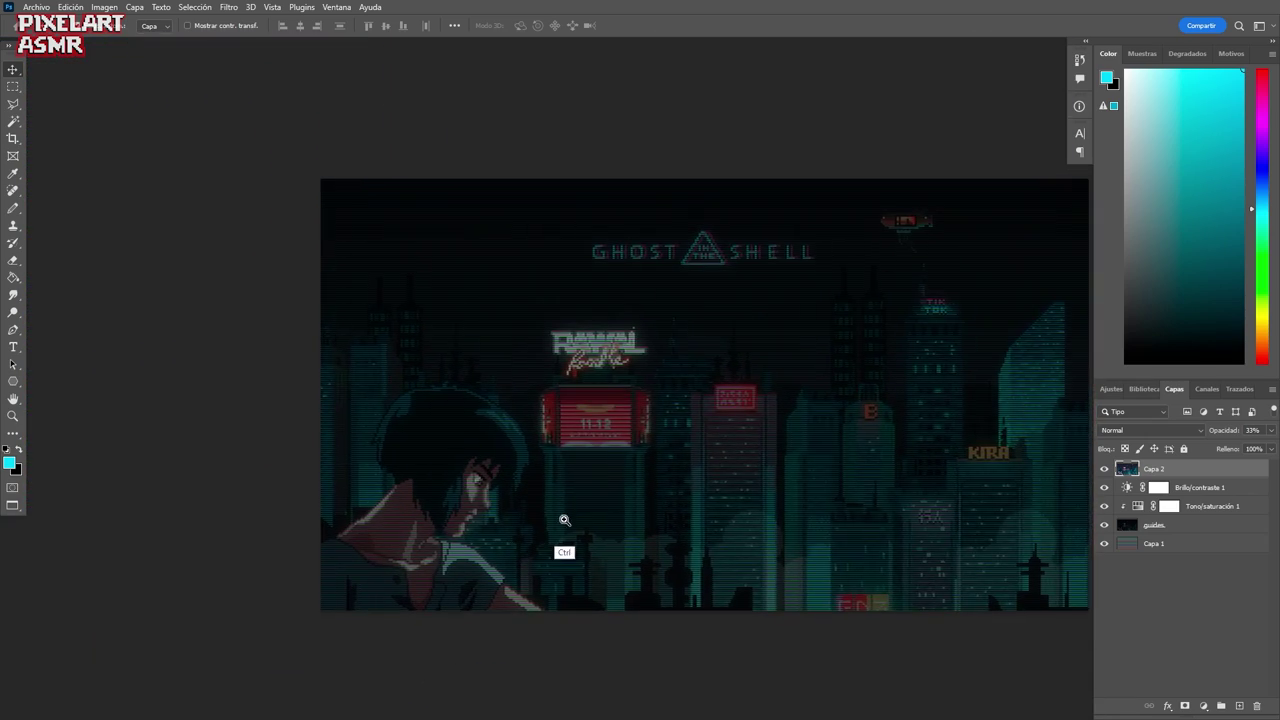
left_click_drag(563, 520, 623, 614)
key("f")
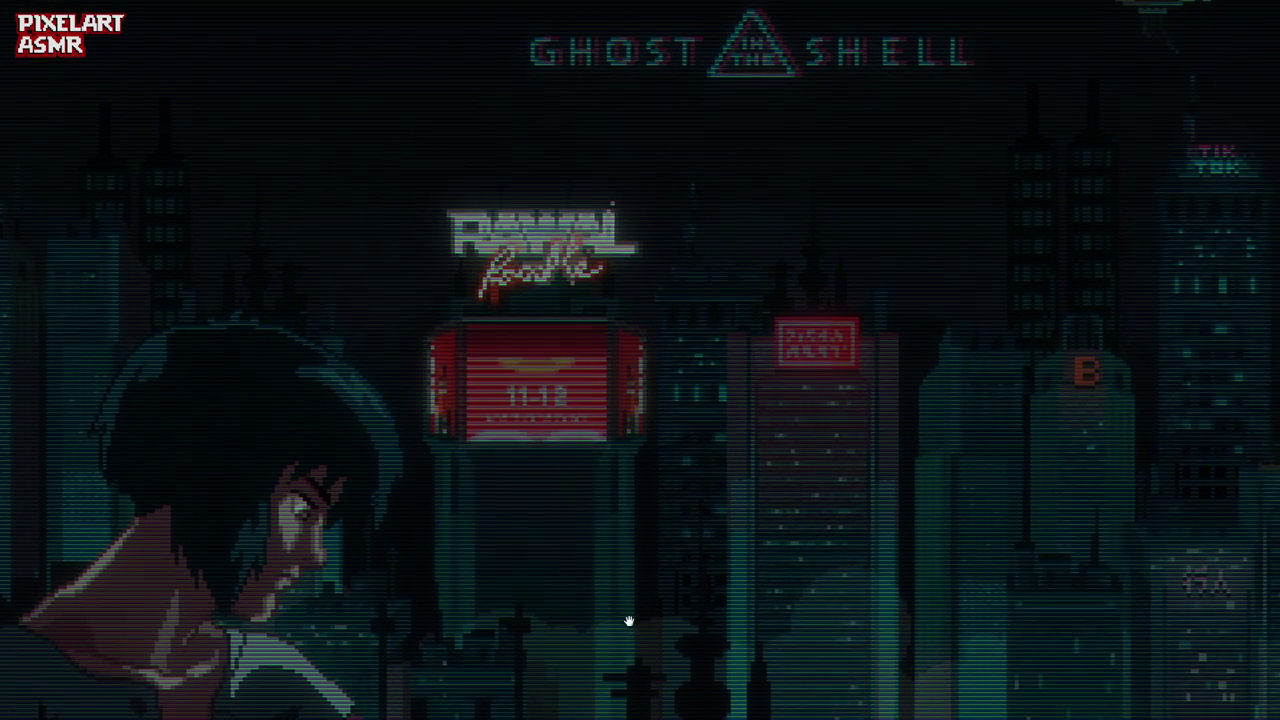